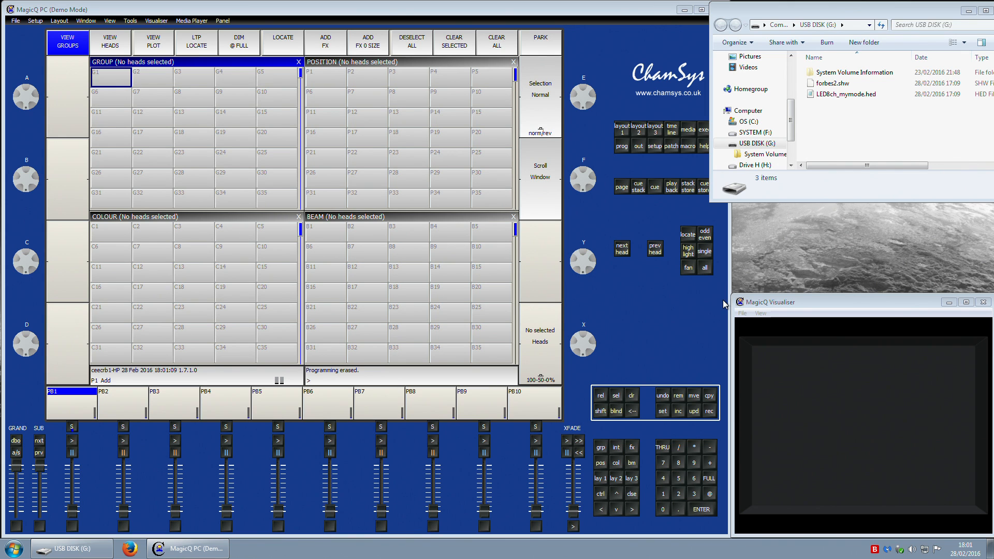
# Step: Examine the show and head files on the USB disk in the file explorer
pyautogui.moveTo(848, 6); pyautogui.dragTo(852, 26)
pyautogui.click(806, 95)
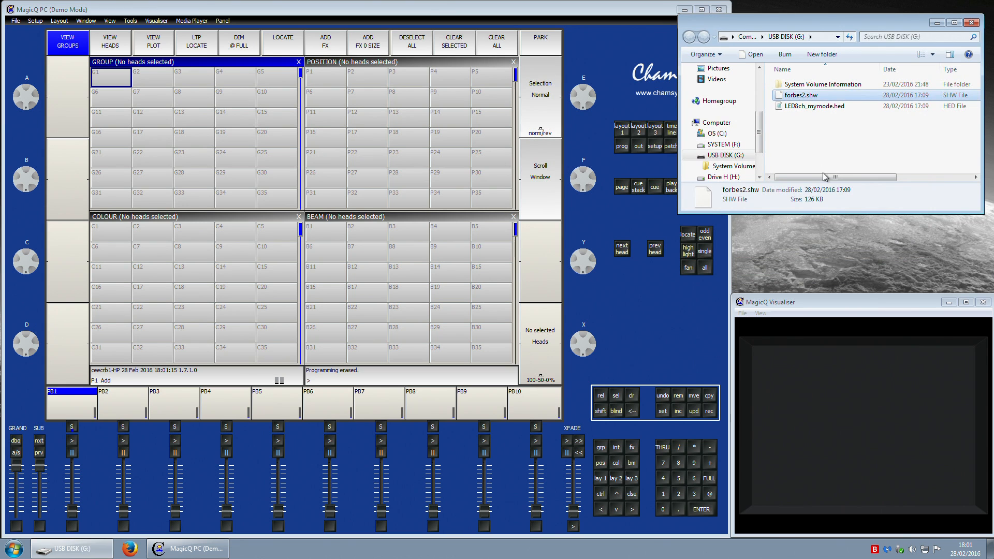
pyautogui.click(806, 109)
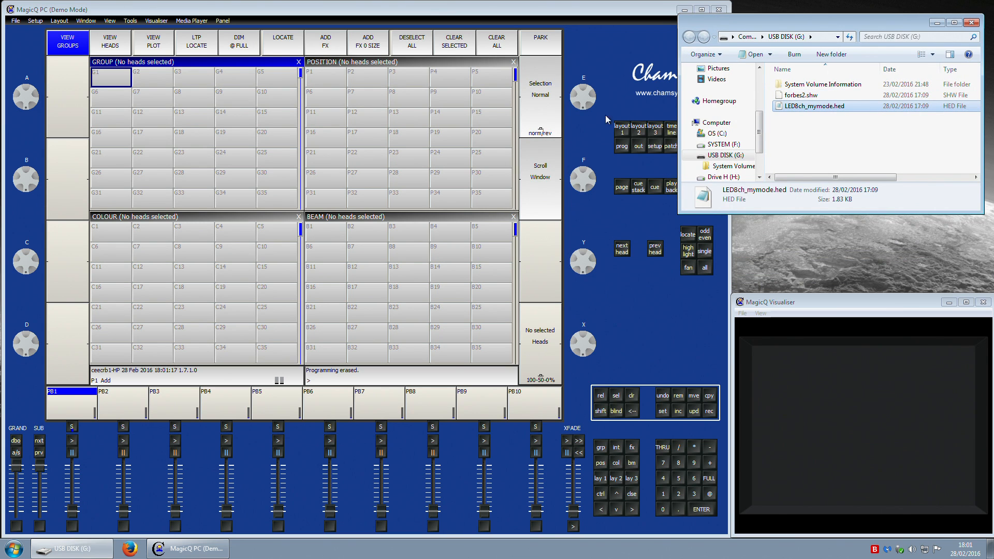
pyautogui.moveTo(778, 28); pyautogui.dragTo(791, 27)
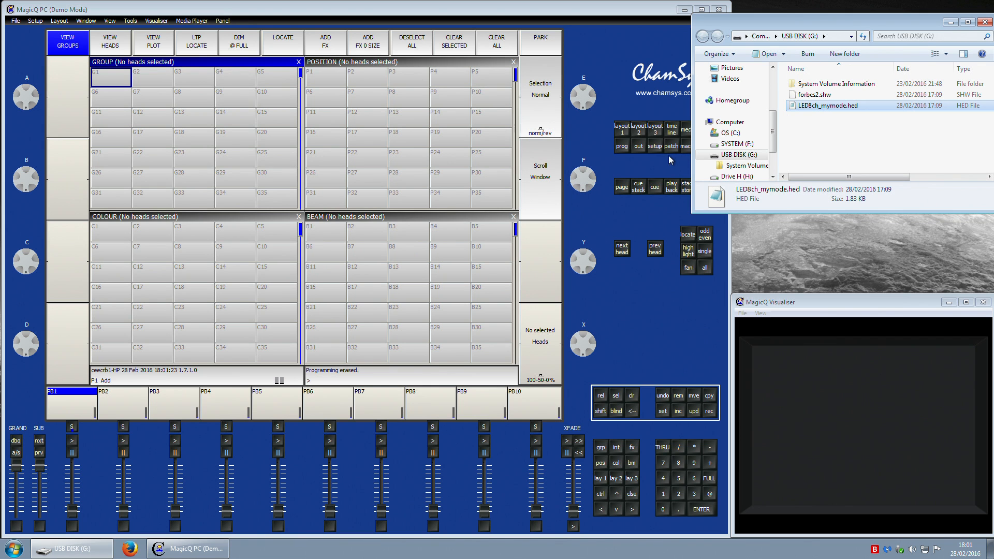
# Step: Open the file manager from setup and set the USB drive letter to g
pyautogui.click(656, 146)
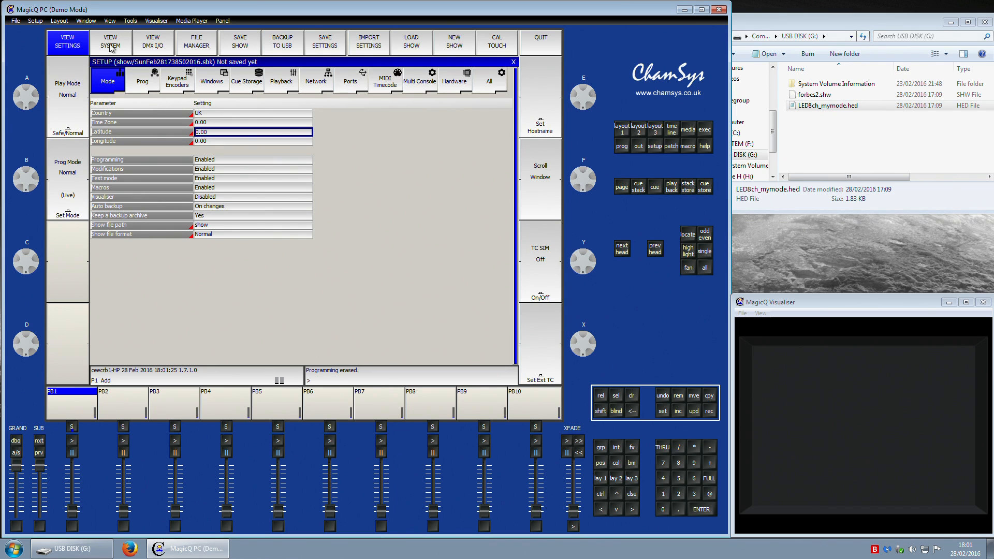
pyautogui.click(202, 51)
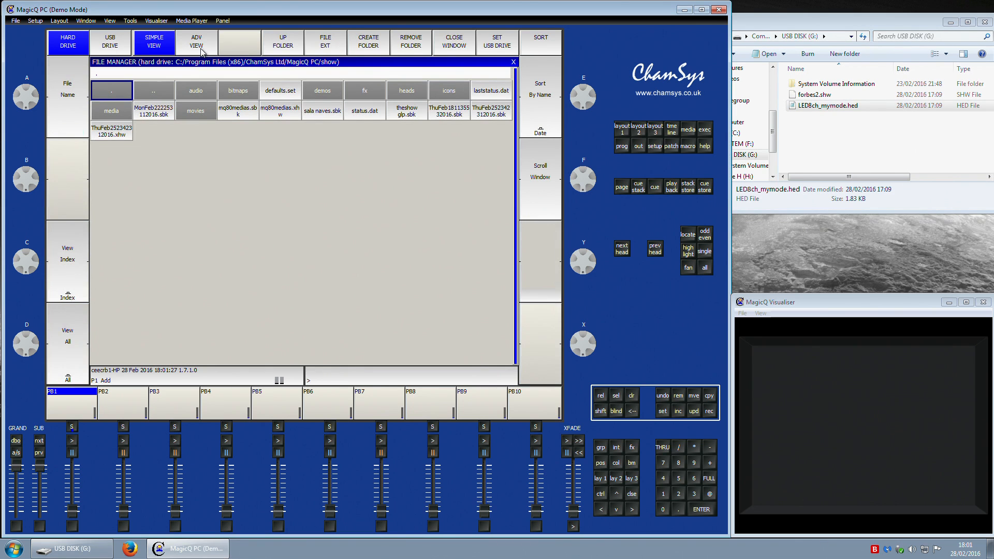
pyautogui.click(492, 51)
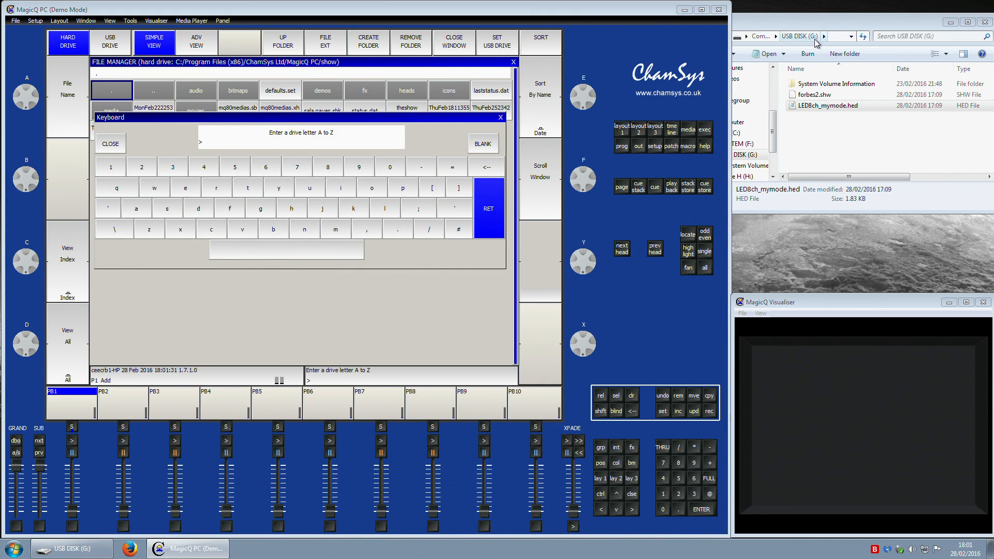
pyautogui.click(261, 210)
pyautogui.click(487, 213)
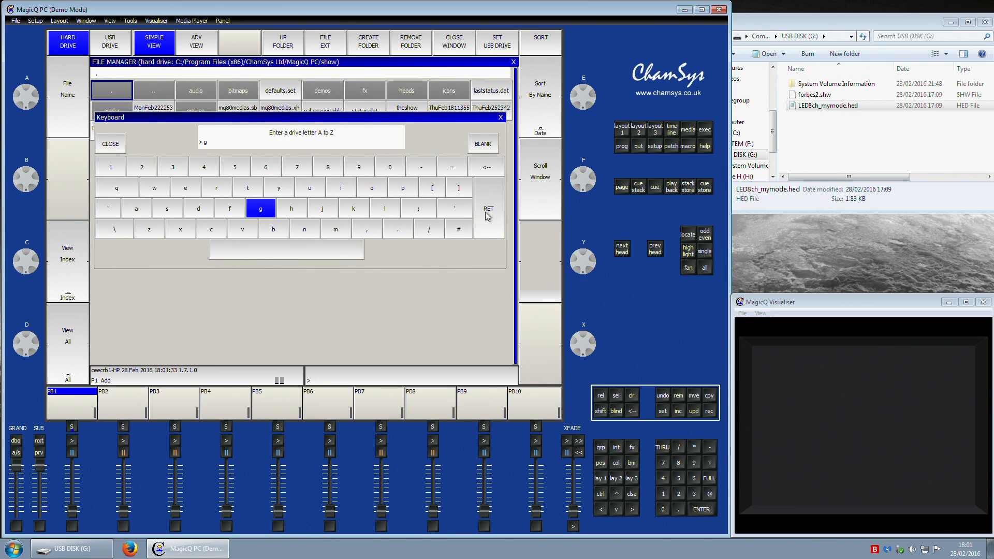
# Step: Load the LED8ch_mymode.hed head file from the USB drive onto the console
pyautogui.click(123, 47)
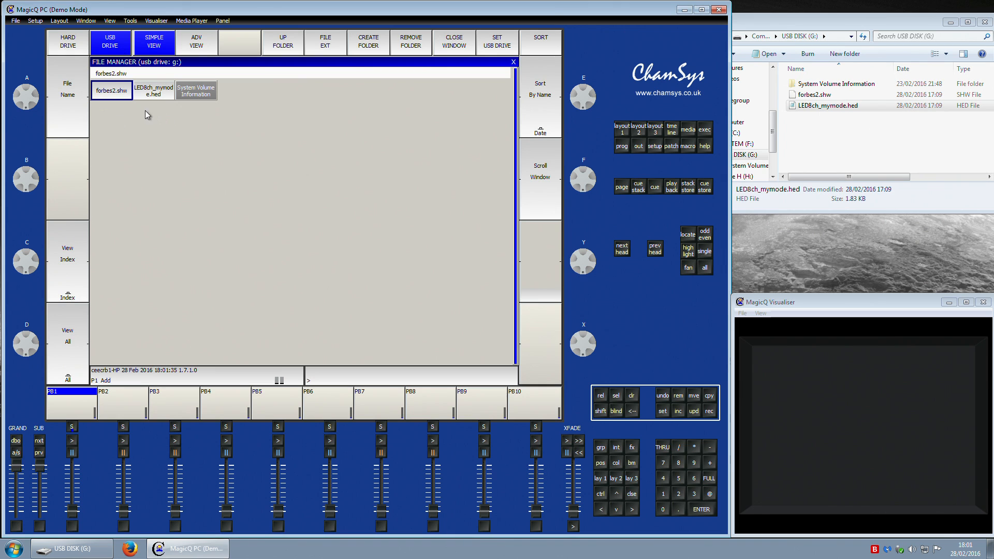
pyautogui.click(150, 98)
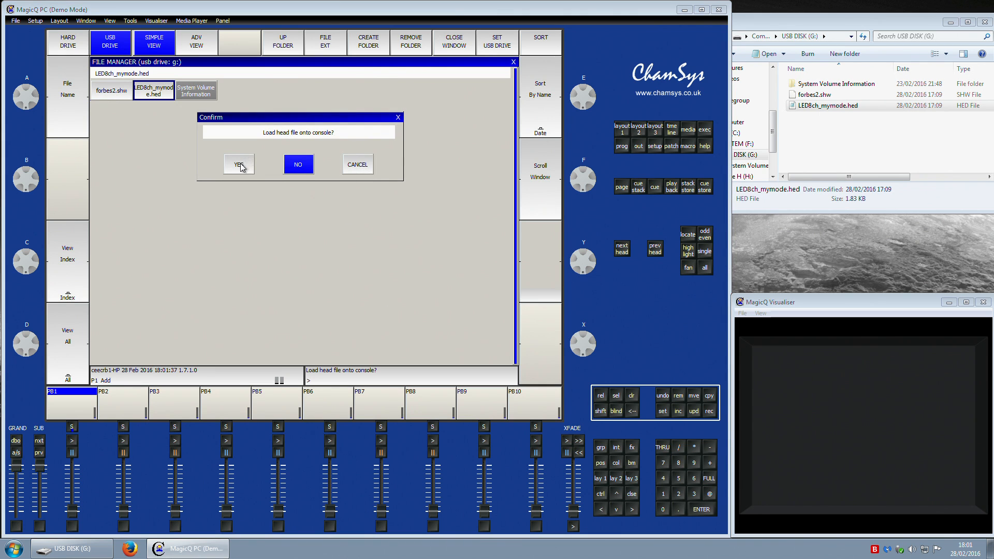
pyautogui.press('y')
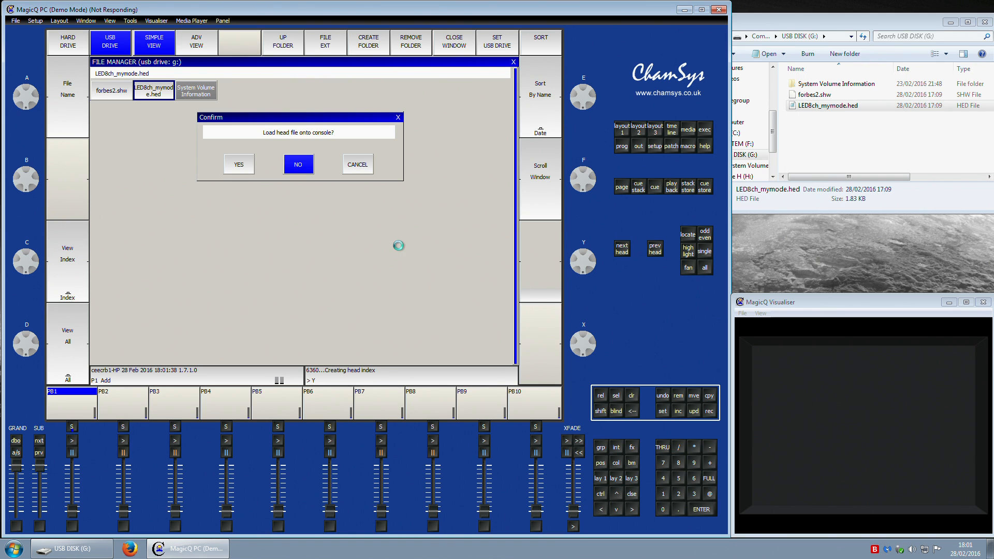
# Step: Load the forbes2.shw show from the USB drive and save it to the hard drive
pyautogui.click(109, 91)
pyautogui.click(235, 166)
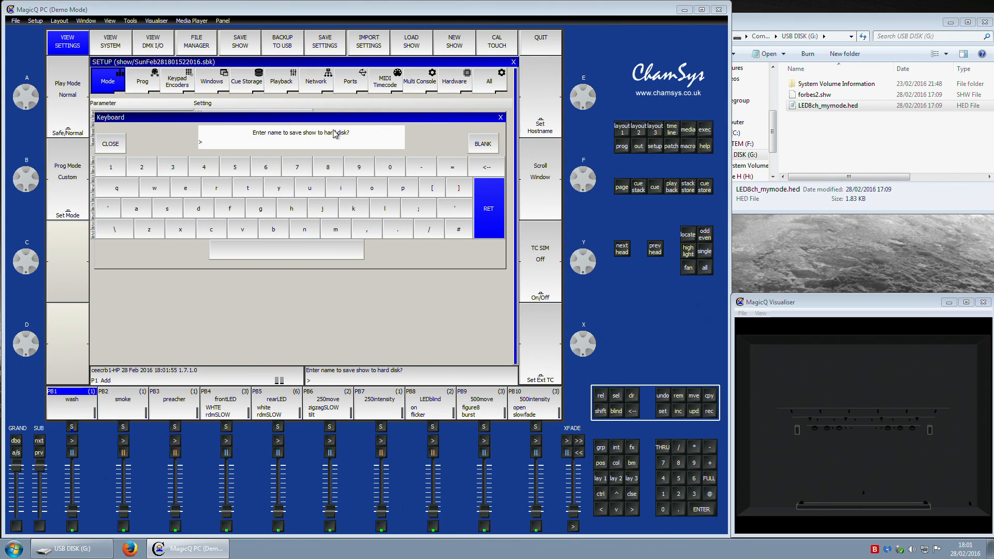
pyautogui.press('Return')
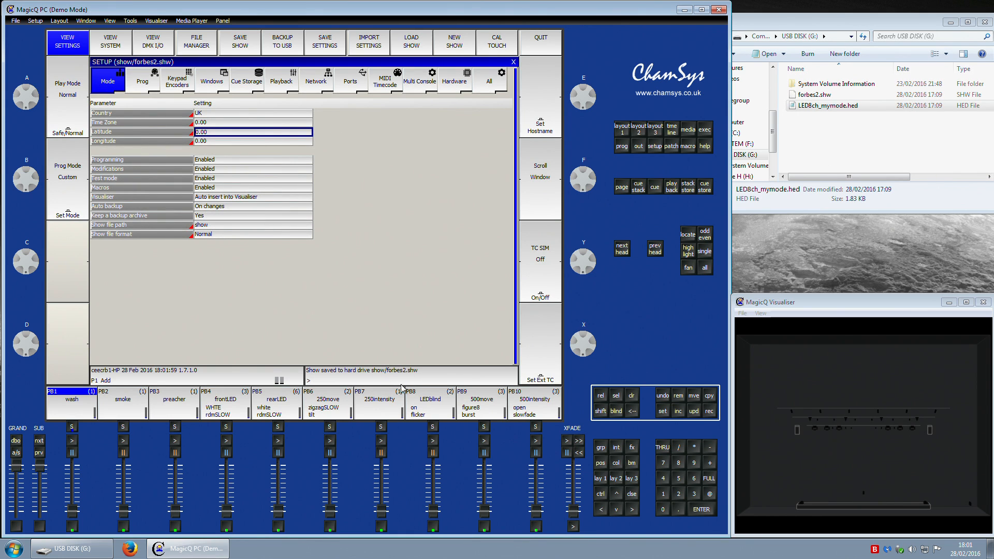
# Step: Select the mymode group and locate its heads
pyautogui.click(626, 130)
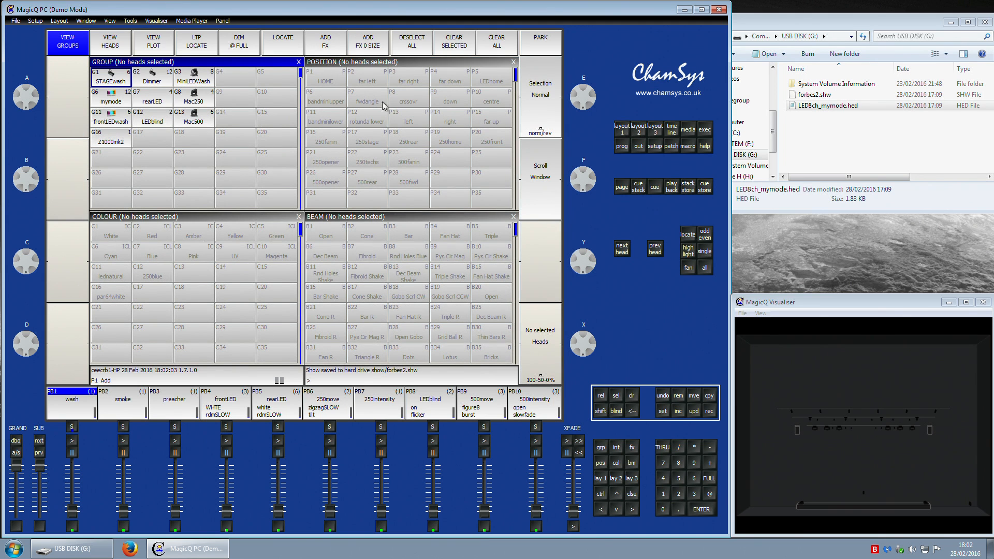
pyautogui.click(115, 103)
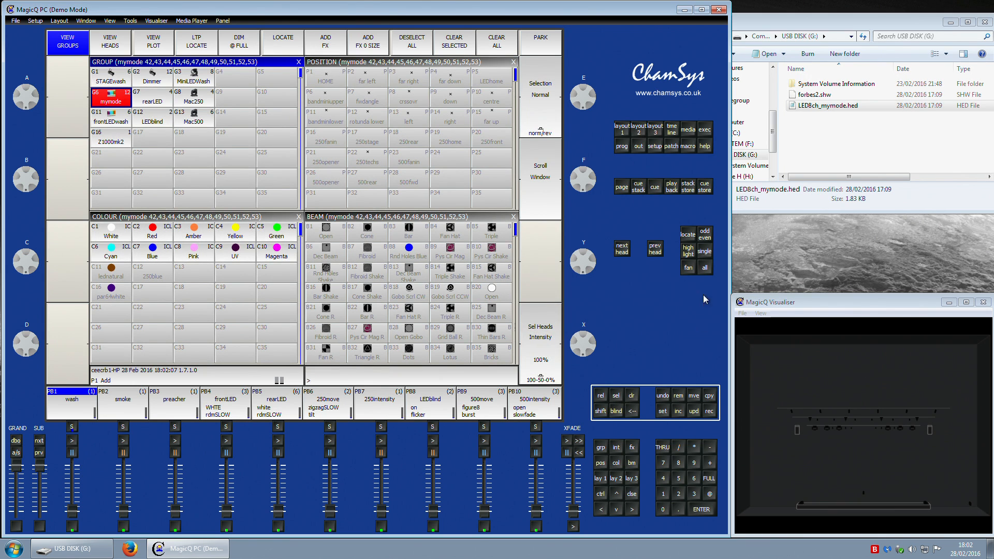
pyautogui.click(689, 236)
# Step: Open the programmer and inspect the mymode heads' channel values in the simple and advanced views
pyautogui.click(622, 146)
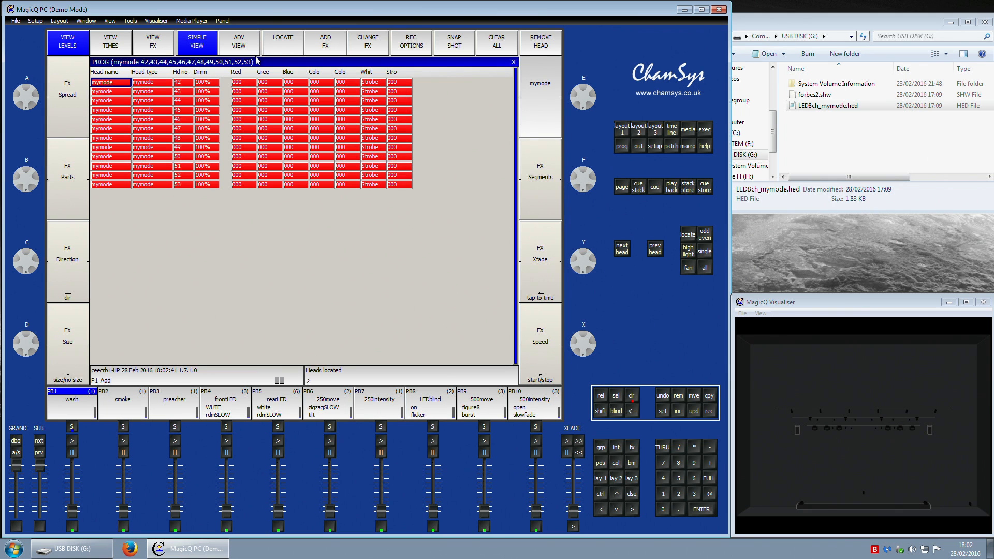
pyautogui.click(238, 51)
pyautogui.moveTo(230, 84); pyautogui.dragTo(314, 180)
pyautogui.click(243, 119)
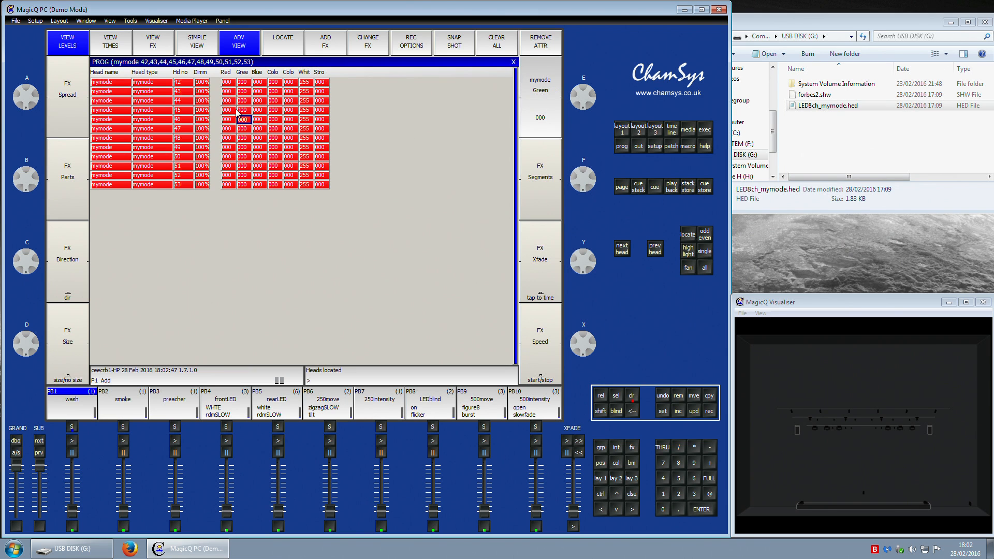
pyautogui.click(200, 51)
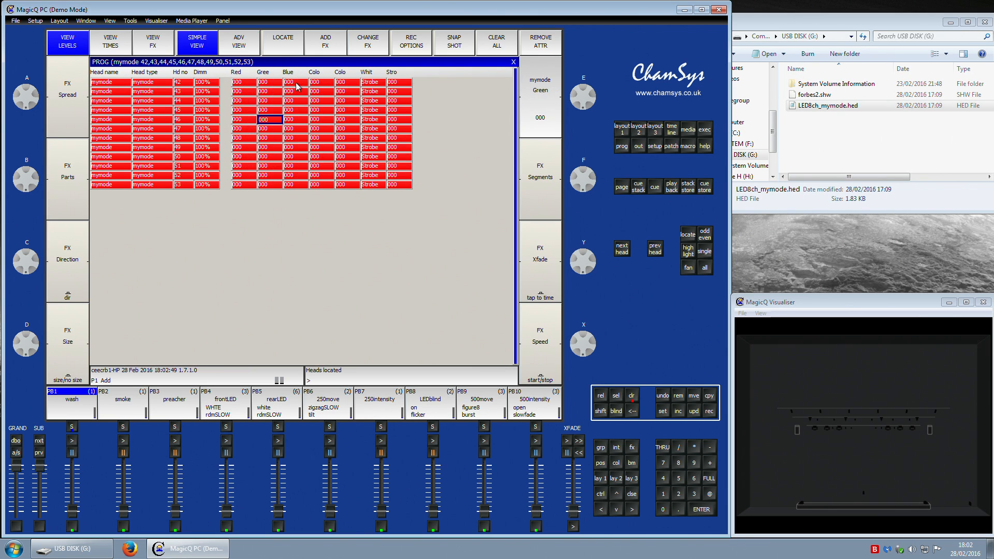
pyautogui.moveTo(371, 84); pyautogui.dragTo(384, 186)
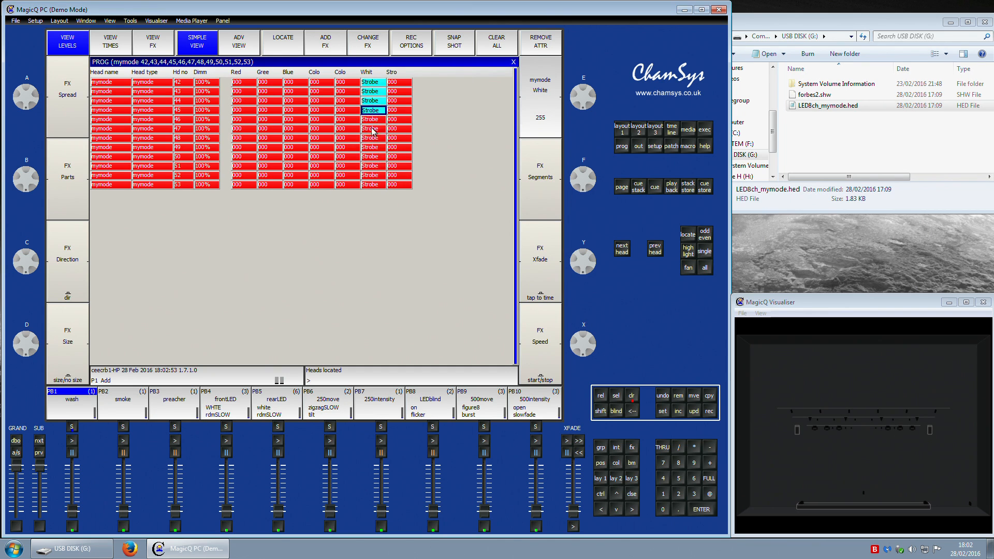
pyautogui.click(375, 176)
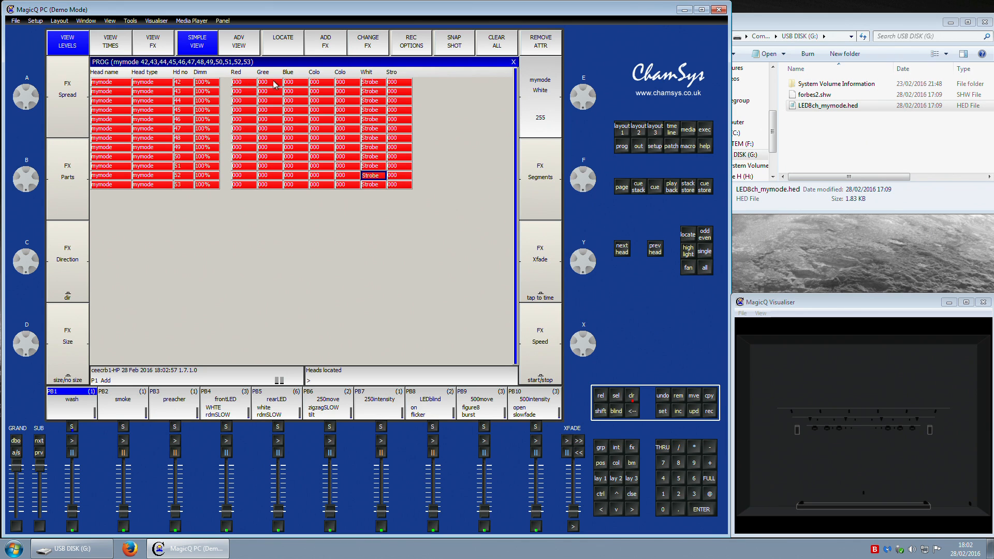
# Step: Select the colour, white and strobe attribute cells of all mymode heads in the advanced programmer view
pyautogui.click(244, 44)
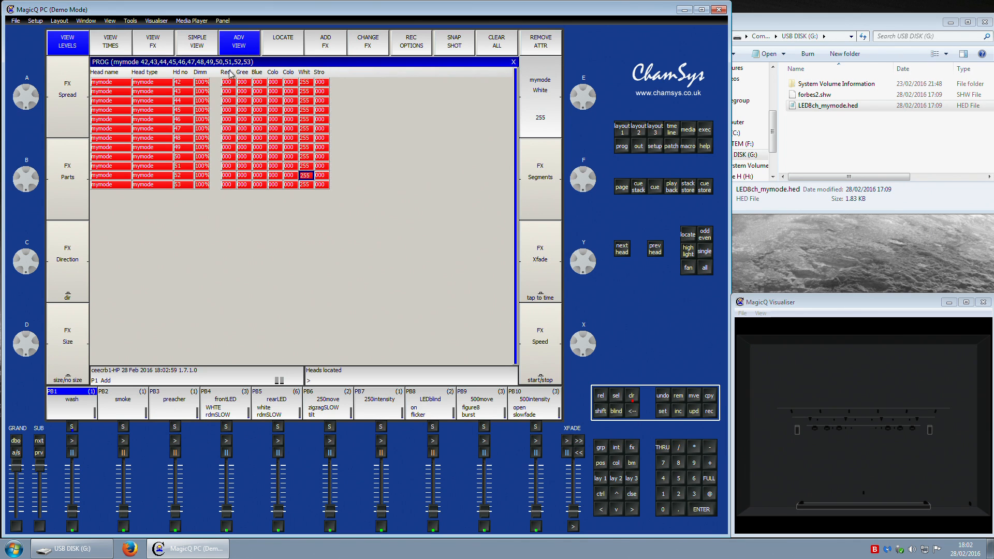
pyautogui.moveTo(226, 83); pyautogui.dragTo(275, 186)
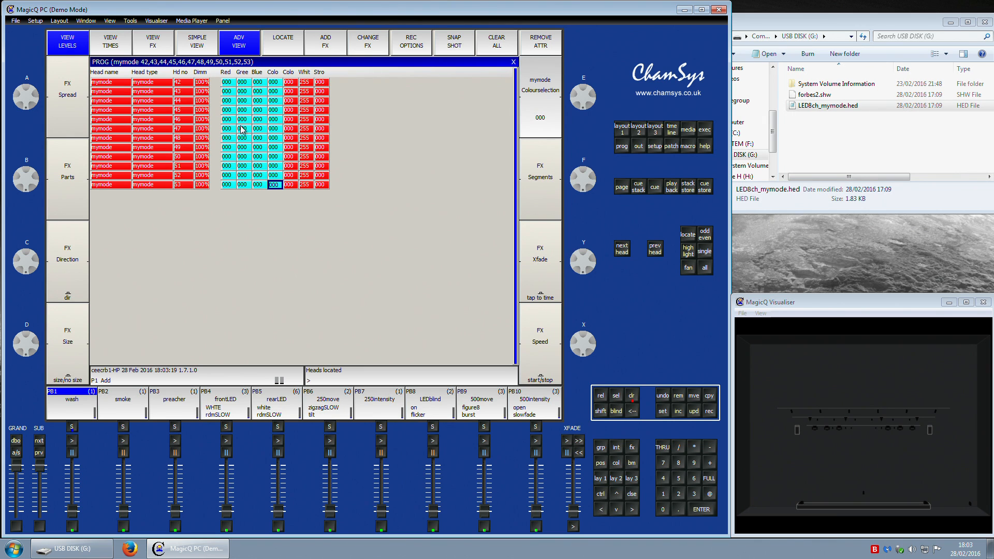
pyautogui.click(231, 83)
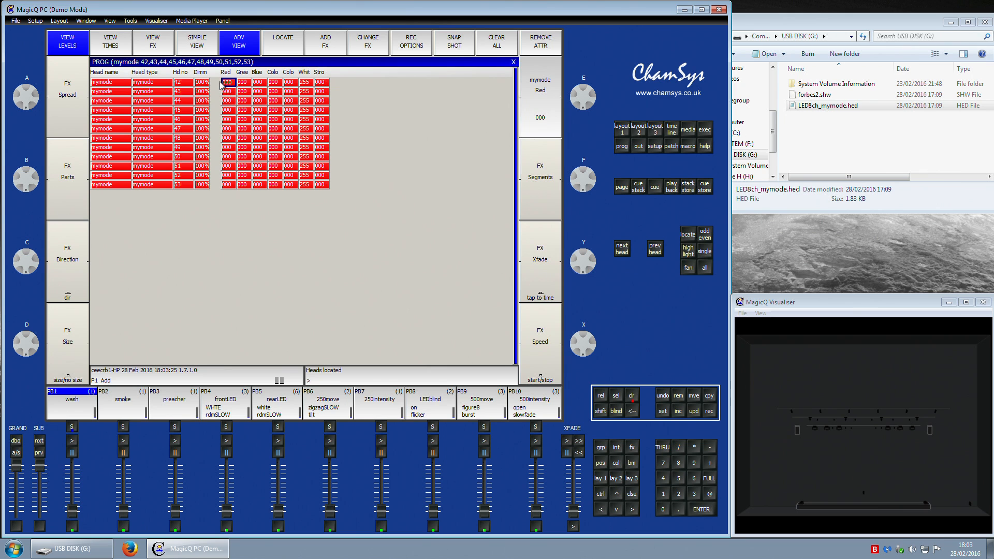
pyautogui.moveTo(227, 82); pyautogui.dragTo(274, 185)
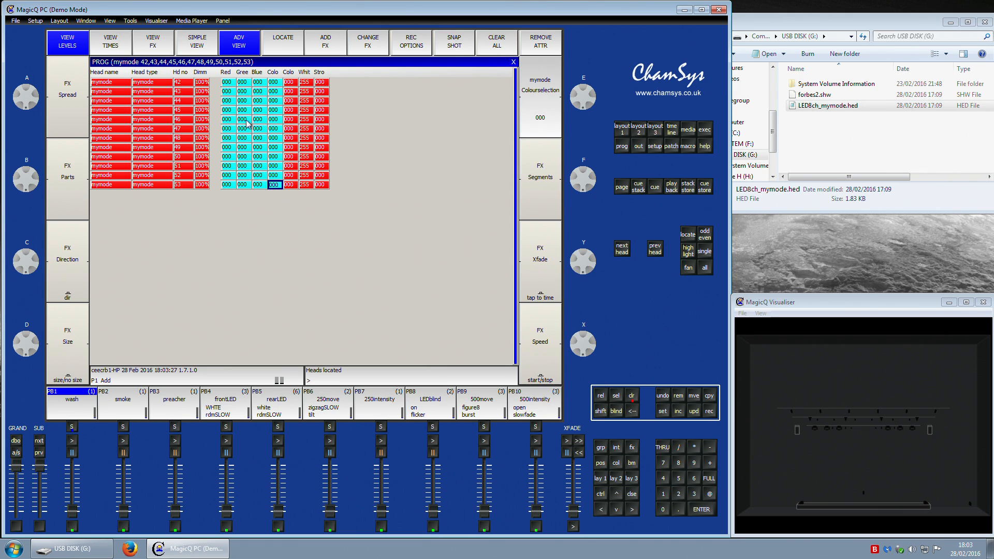
pyautogui.click(229, 83)
# Step: Check the mymode heads' output values, then clear the programmer
pyautogui.click(639, 147)
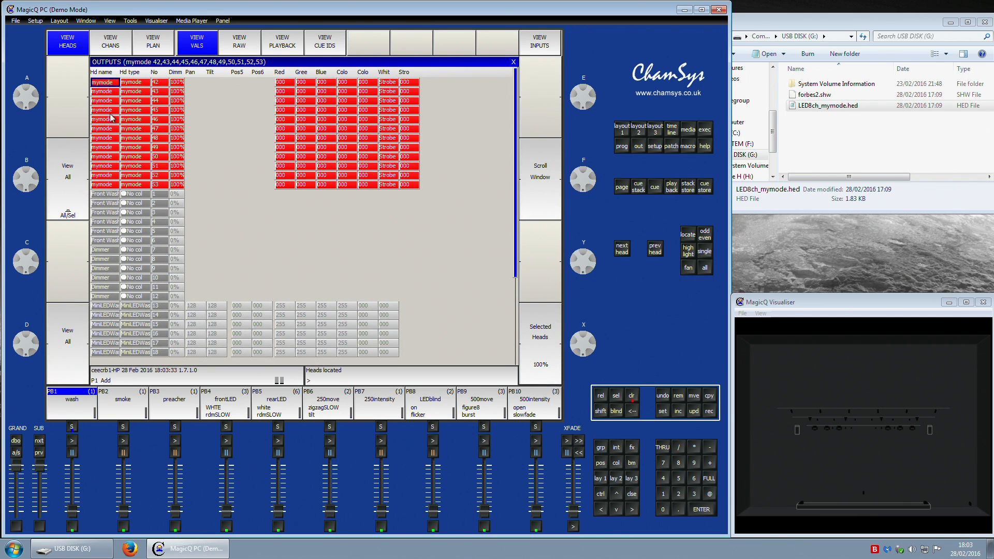
pyautogui.click(622, 130)
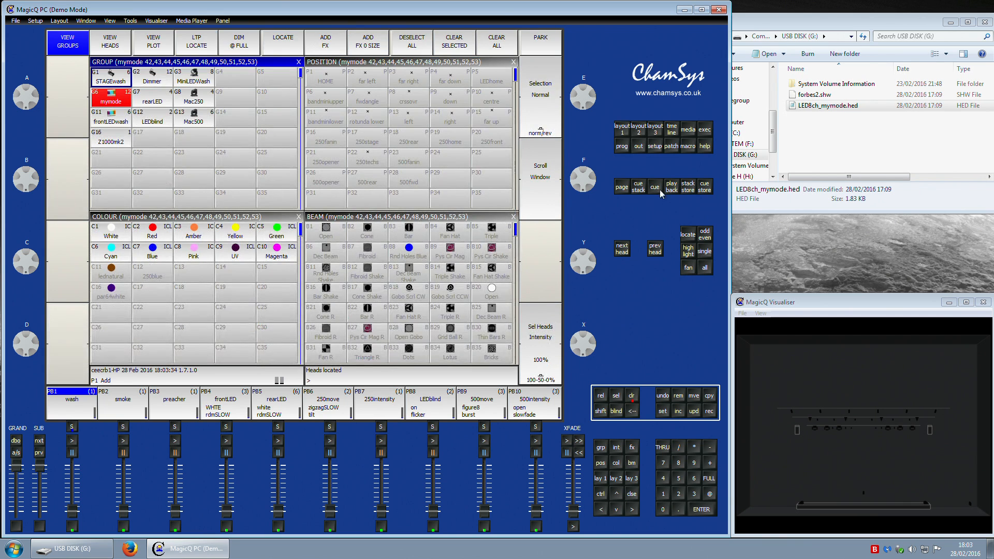
pyautogui.click(632, 396)
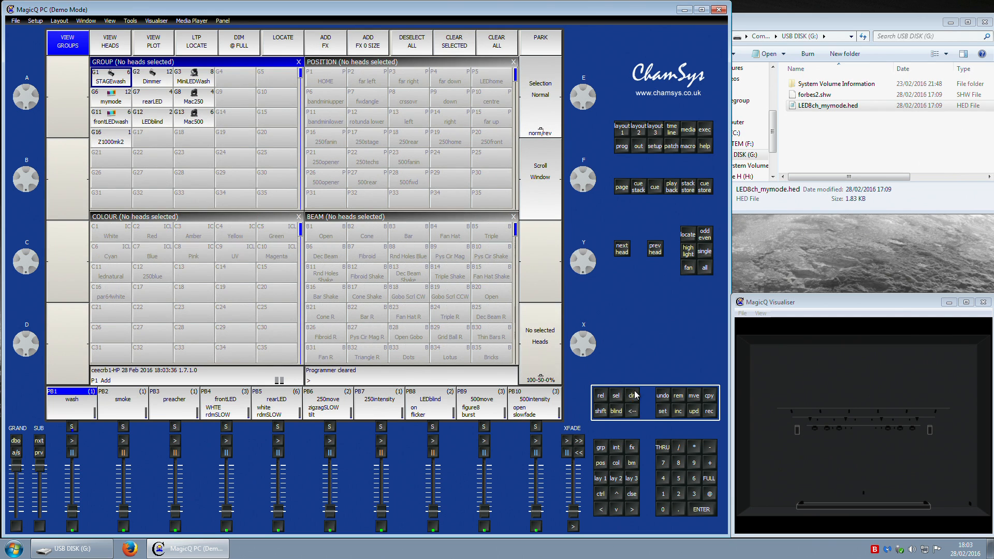
# Step: Open the patch and try to change the head type of the first LED8ch mymode head
pyautogui.click(672, 147)
pyautogui.scroll(-11, 193, 195)
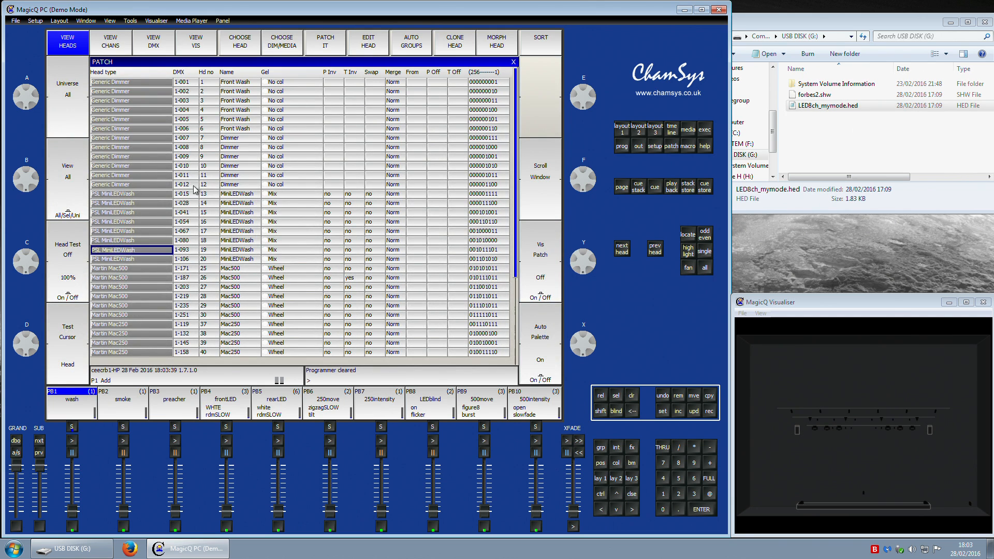
pyautogui.scroll(-3, 164, 234)
pyautogui.click(126, 251)
pyautogui.click(130, 254)
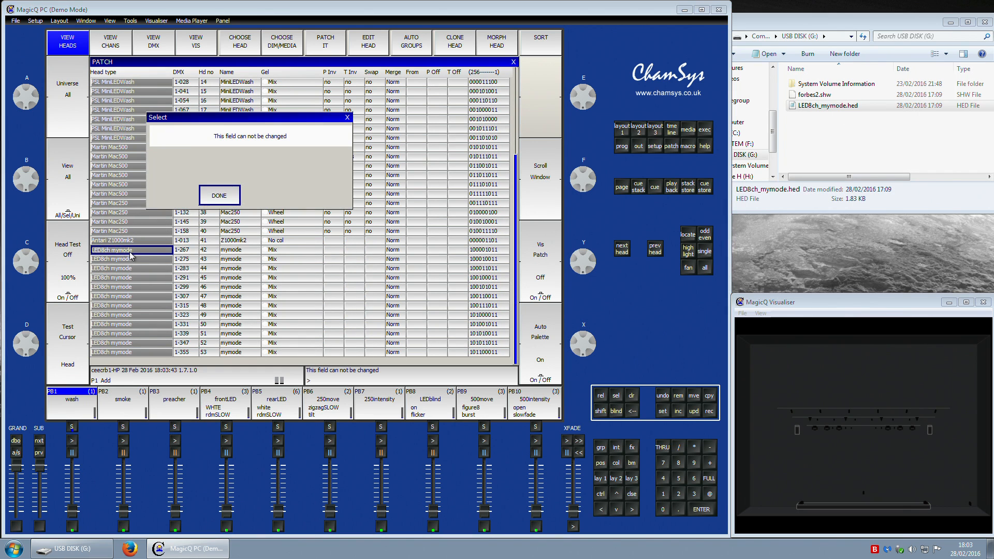
pyautogui.click(233, 193)
# Step: Open the mymode head in the head editor and set the Red, Green, Blue and White channels to LTP
pyautogui.click(370, 46)
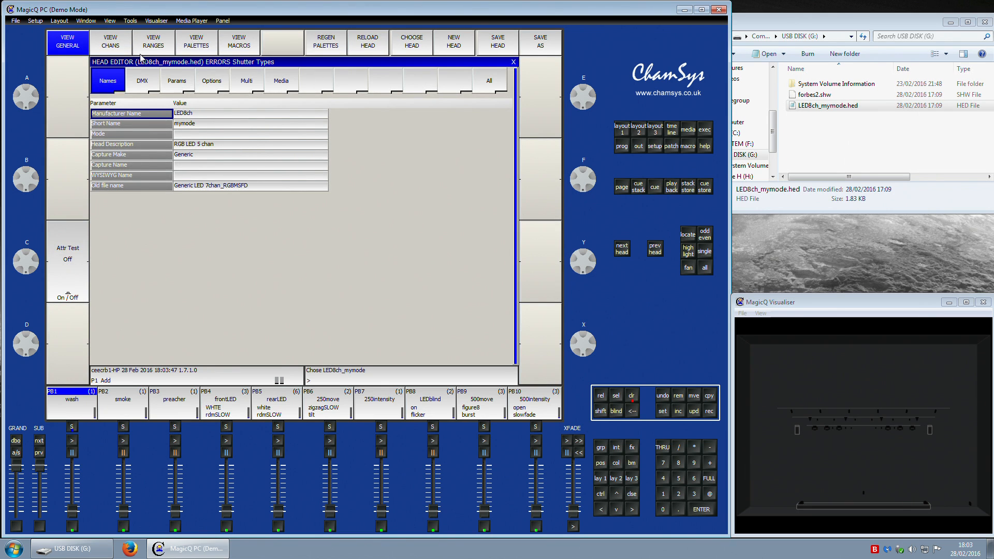
pyautogui.click(117, 52)
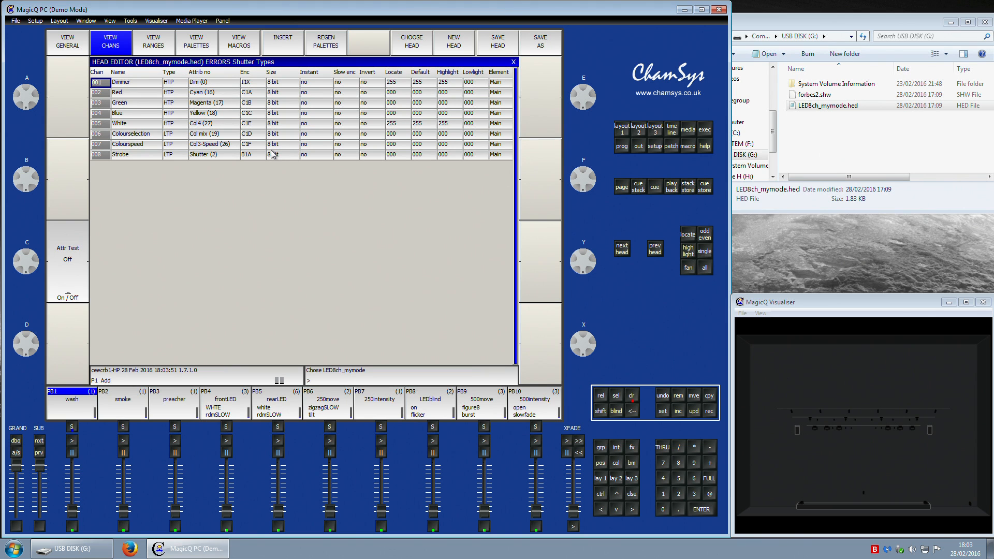
pyautogui.click(171, 85)
pyautogui.moveTo(178, 94); pyautogui.dragTo(178, 127)
pyautogui.click(176, 128)
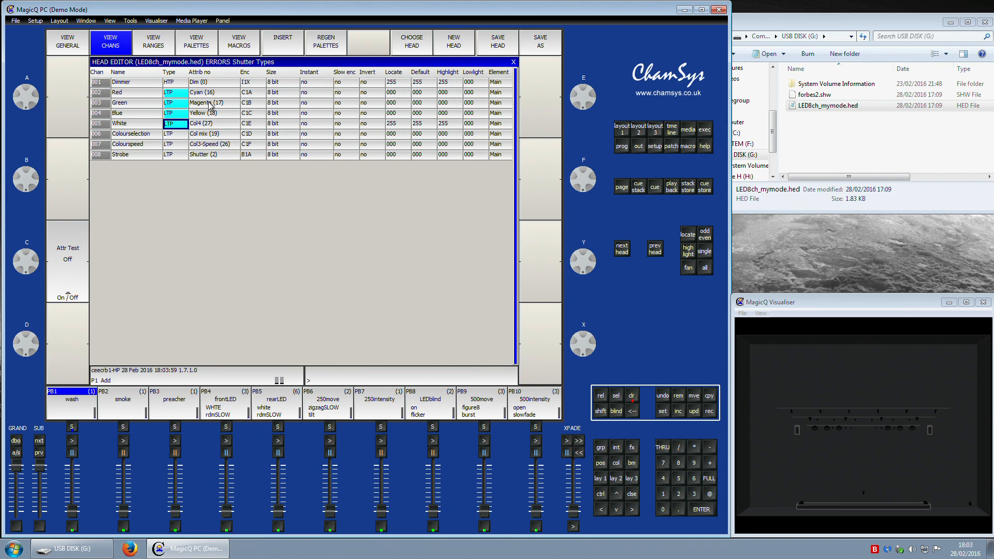
# Step: Set the Highlight value of the Red, Green, Blue and White channels to 255
pyautogui.click(108, 93)
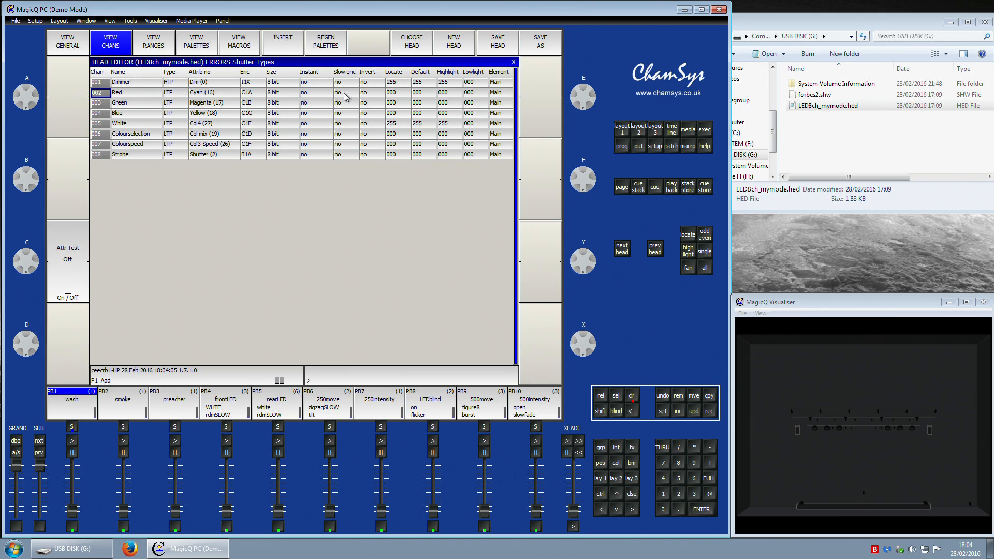
pyautogui.moveTo(395, 93); pyautogui.dragTo(396, 115)
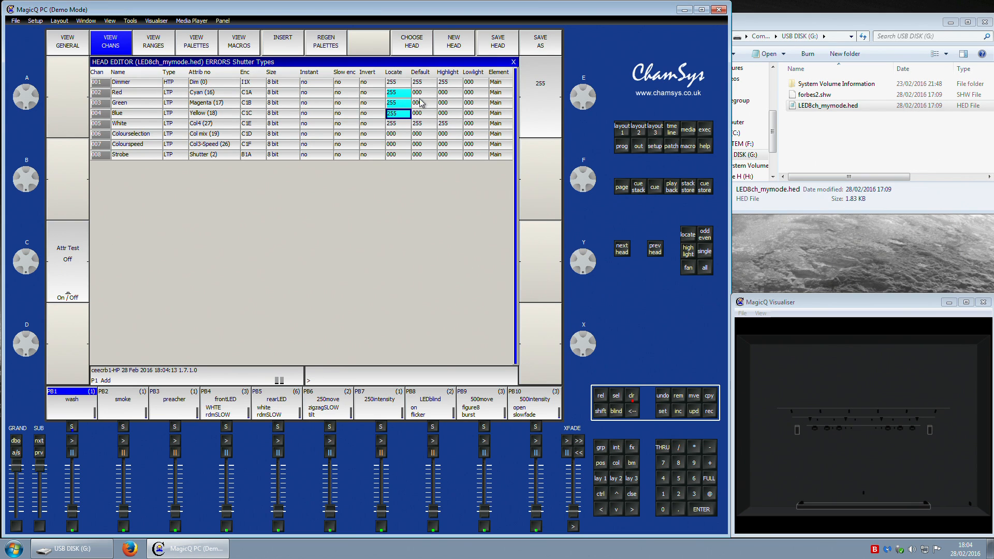
pyautogui.moveTo(445, 93); pyautogui.dragTo(449, 118)
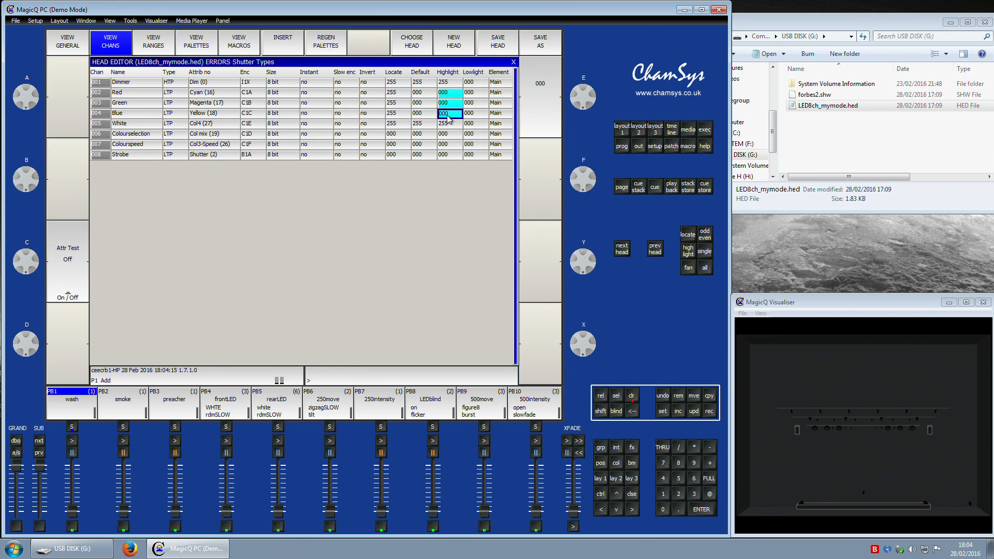
pyautogui.write('255')
pyautogui.press('Return')
# Step: Set the Lowlight value of the colour channels to 128 in the head editor
pyautogui.moveTo(494, 94); pyautogui.dragTo(477, 117)
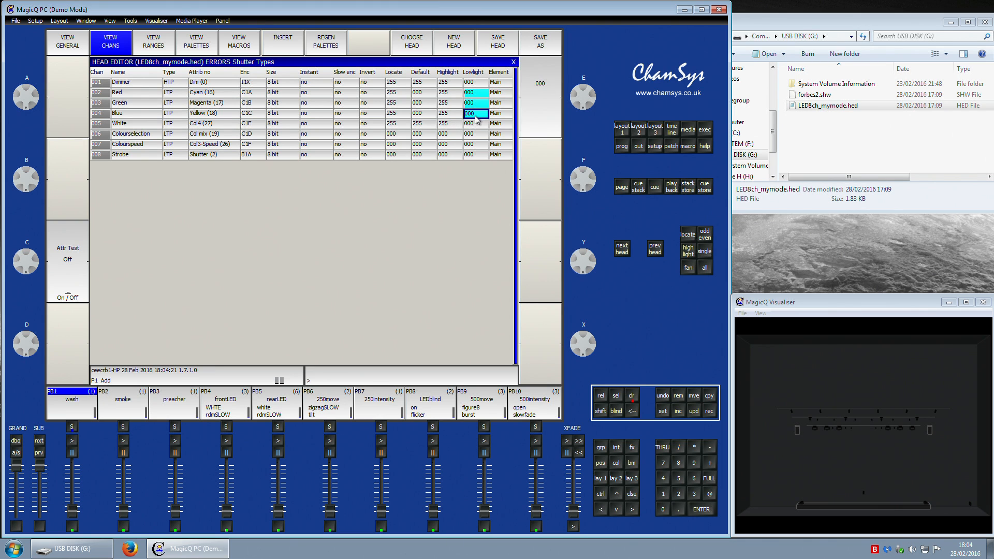
pyautogui.write('128')
pyautogui.press('Return')
pyautogui.click(471, 95)
pyautogui.press('Down')
pyautogui.press('Down')
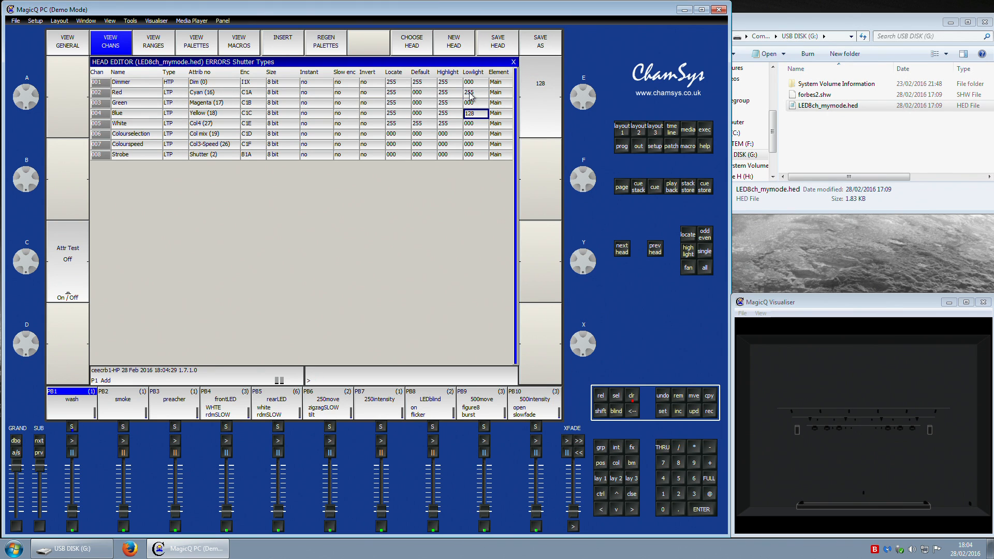
pyautogui.press('Left')
pyautogui.press('Left')
pyautogui.press('Up')
pyautogui.press('Down')
pyautogui.press('Down')
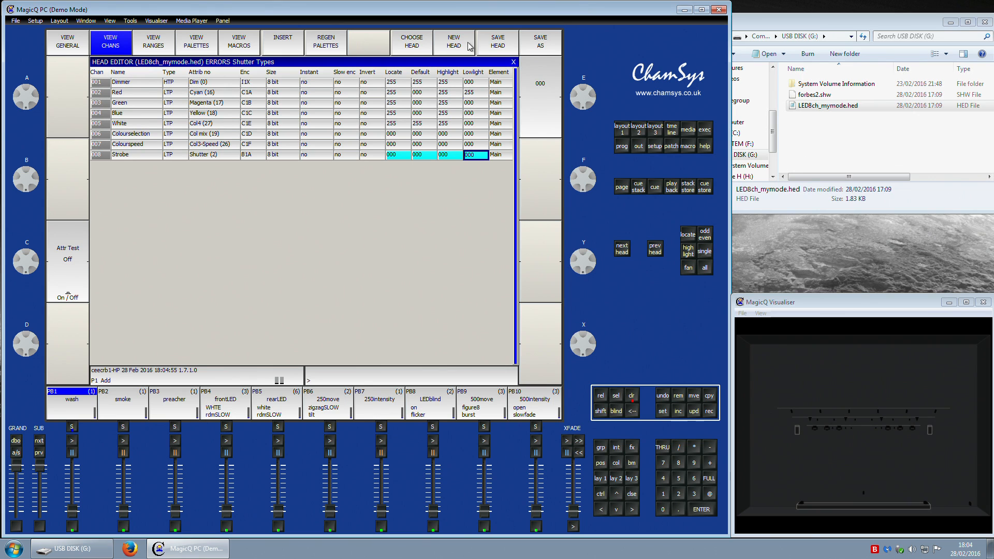
# Step: Save the edited head and review its general name settings
pyautogui.click(491, 44)
pyautogui.click(68, 42)
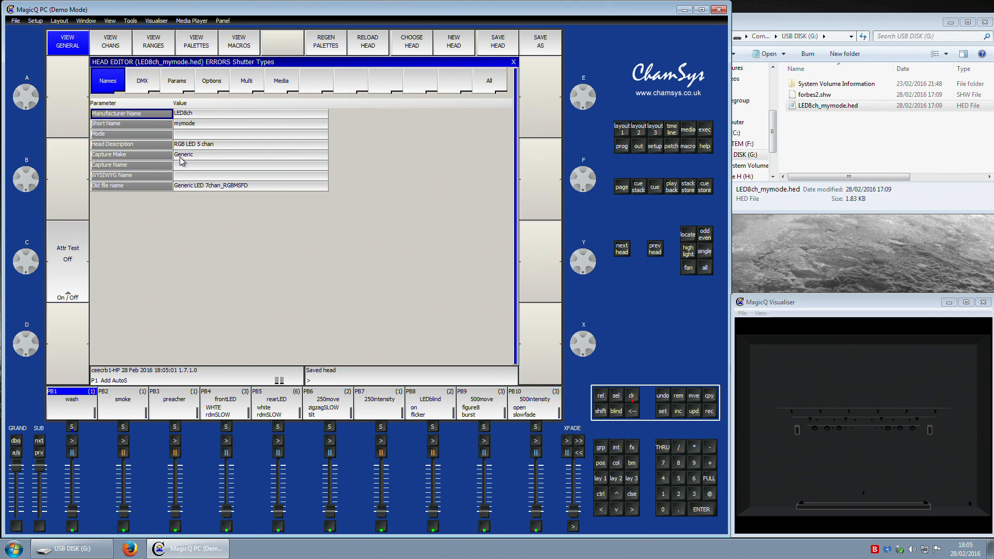
pyautogui.click(180, 157)
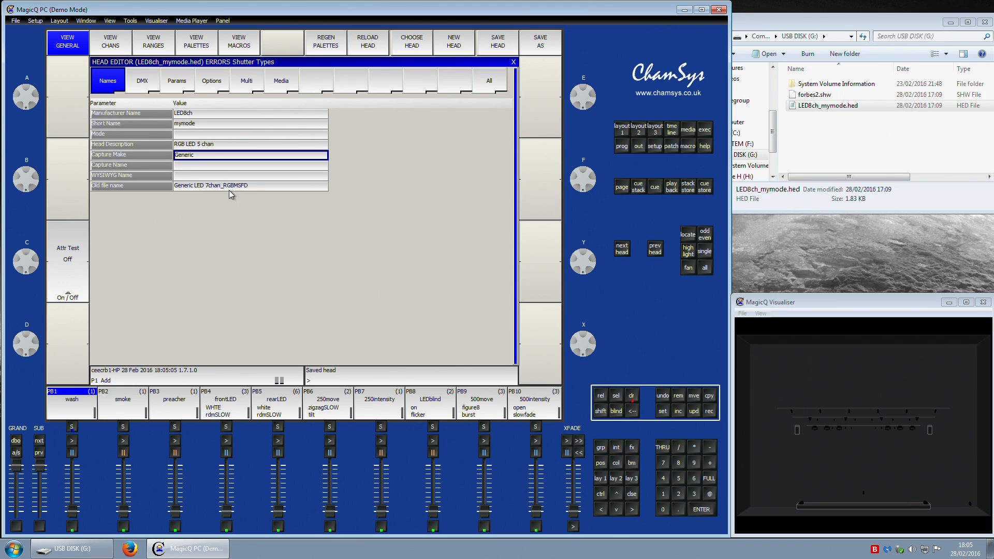
# Step: Edit the levels of the White colour palette in the head's palettes, then save the head and close the editor
pyautogui.click(199, 52)
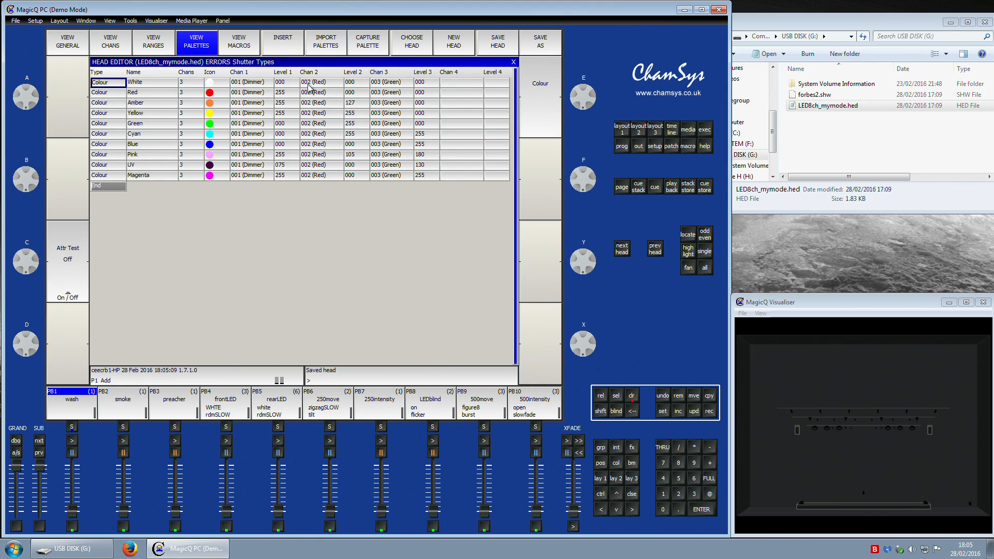
pyautogui.click(276, 85)
pyautogui.write('2')
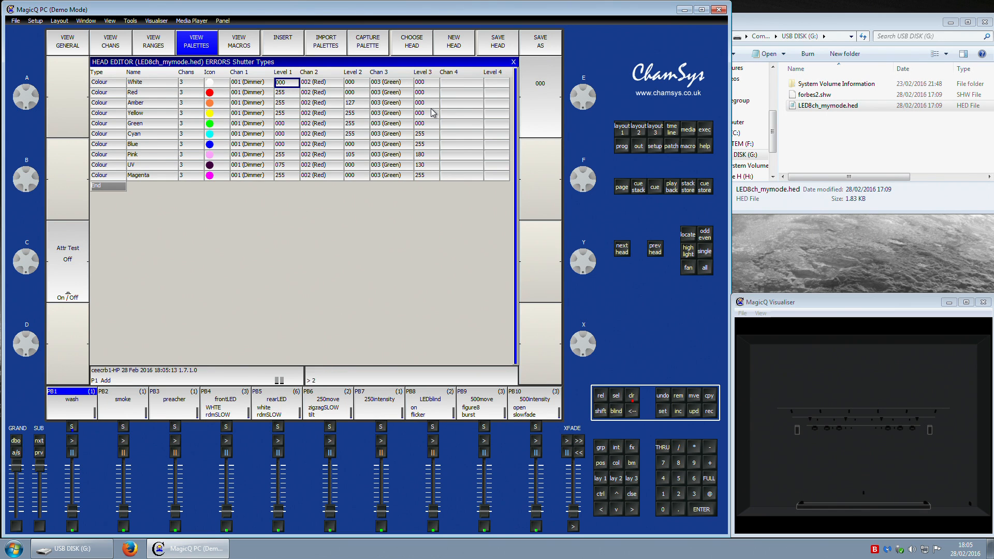
pyautogui.press('Right')
pyautogui.press('Right')
pyautogui.write('55')
pyautogui.press('Return')
pyautogui.press('Right')
pyautogui.press('Down')
pyautogui.press('Left')
pyautogui.press('Left')
pyautogui.press('Left')
pyautogui.click(500, 50)
pyautogui.click(642, 132)
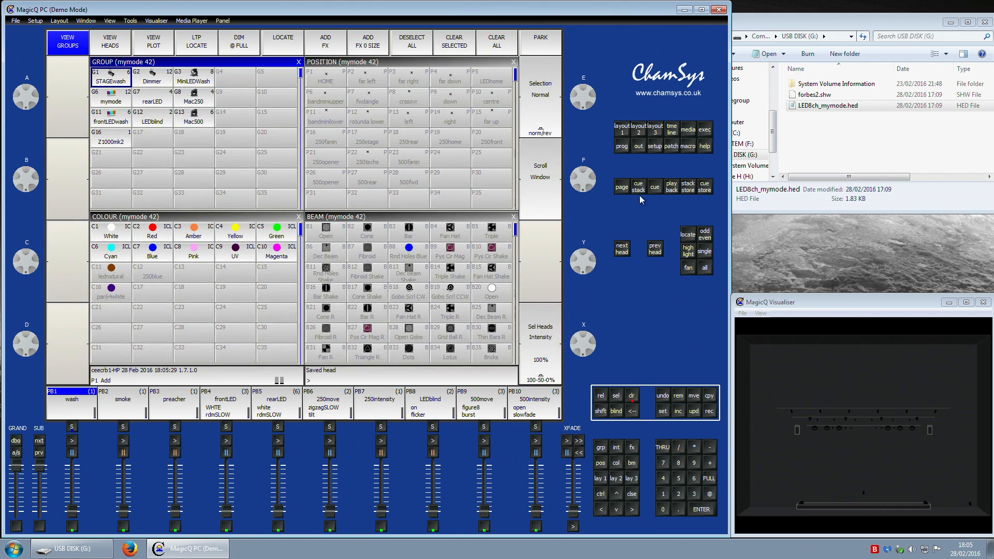
# Step: Locate the selected mymode heads and view their levels in the programmer
pyautogui.click(688, 234)
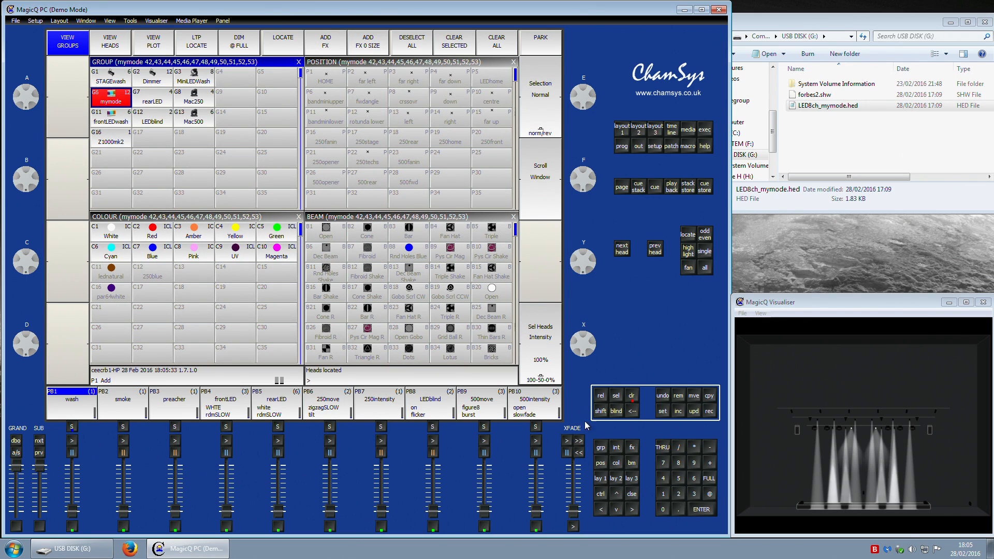
pyautogui.click(624, 146)
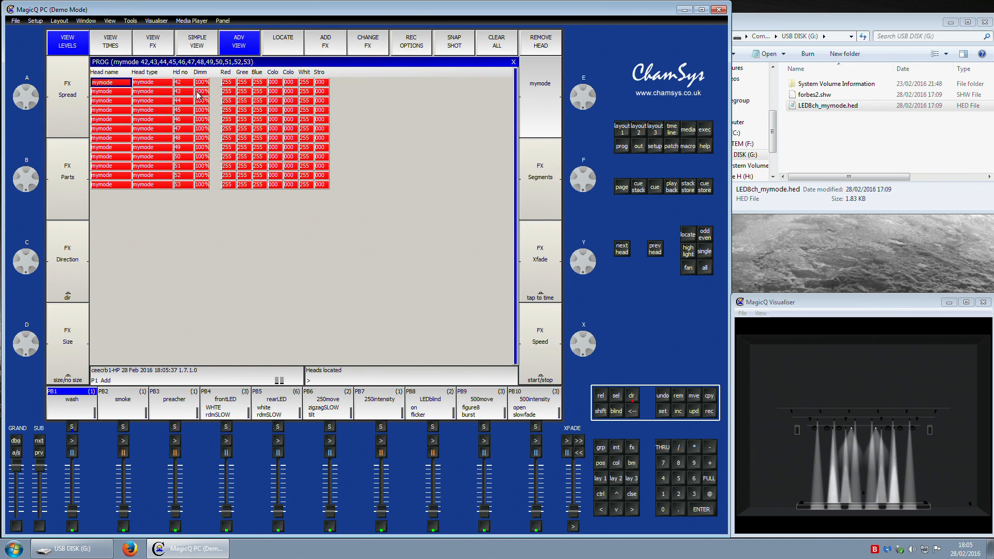
pyautogui.moveTo(201, 83); pyautogui.dragTo(202, 185)
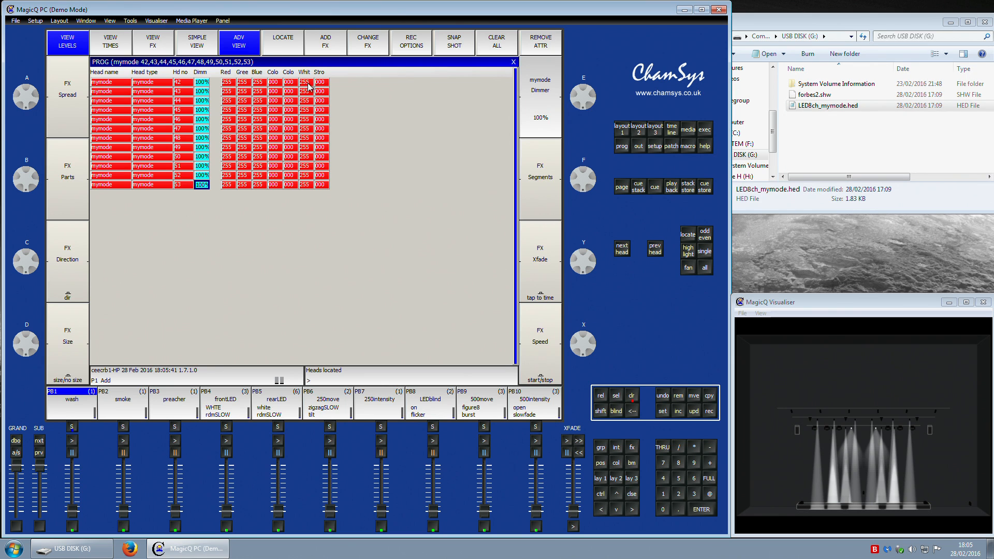
# Step: Examine the mymode heads' output values in the raw and value views
pyautogui.click(640, 148)
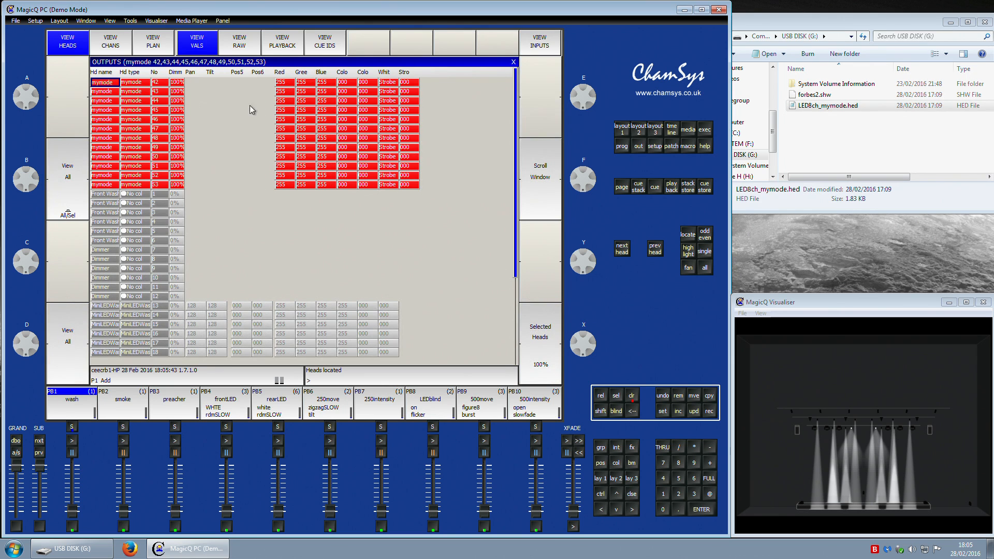
pyautogui.click(233, 49)
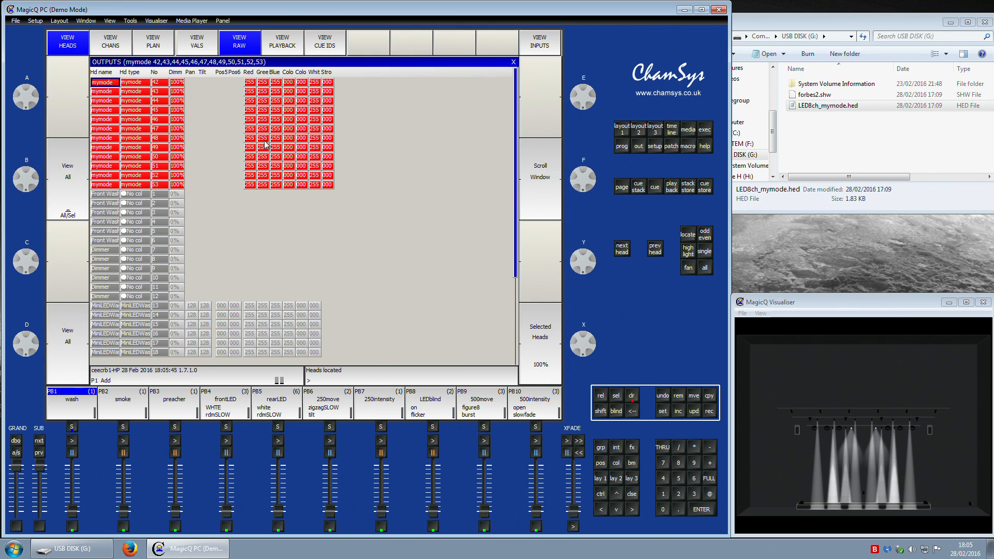
pyautogui.click(203, 48)
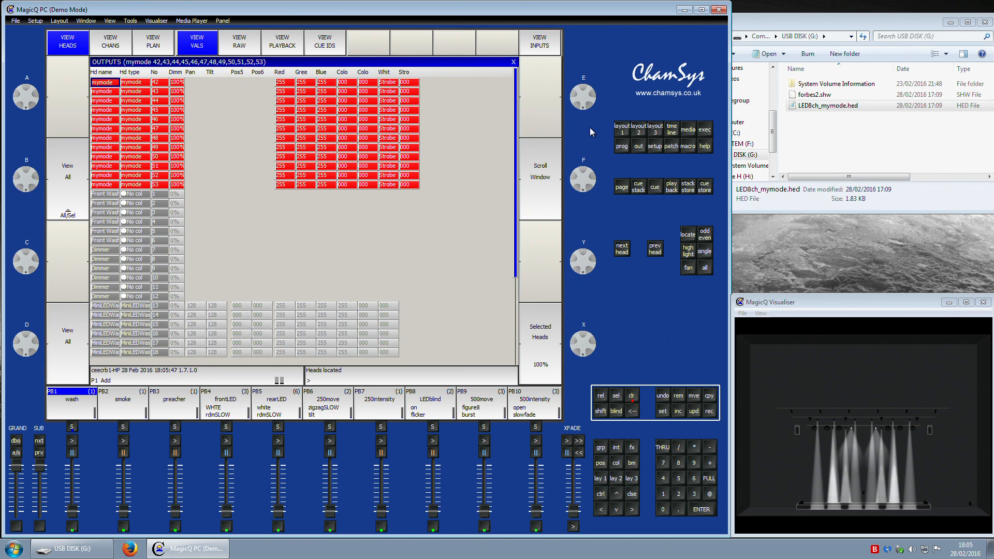
pyautogui.click(118, 49)
pyautogui.click(68, 49)
pyautogui.moveTo(289, 81); pyautogui.dragTo(364, 148)
pyautogui.moveTo(389, 93); pyautogui.dragTo(387, 184)
pyautogui.click(234, 43)
pyautogui.click(190, 49)
# Step: Apply the Red colour palette to the mymode heads
pyautogui.click(622, 129)
pyautogui.click(150, 236)
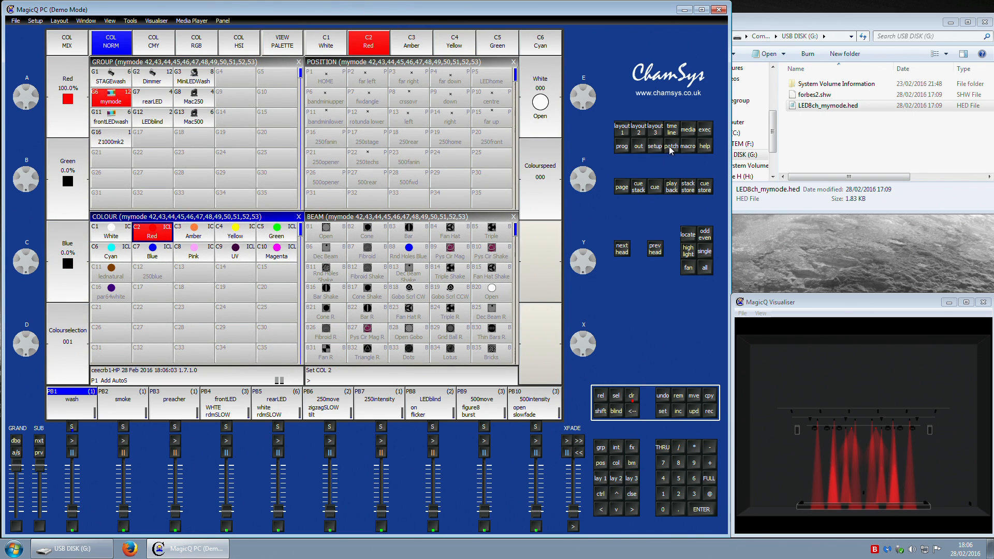
# Step: Check the red heads' channel outputs, then clear the programmer
pyautogui.click(645, 147)
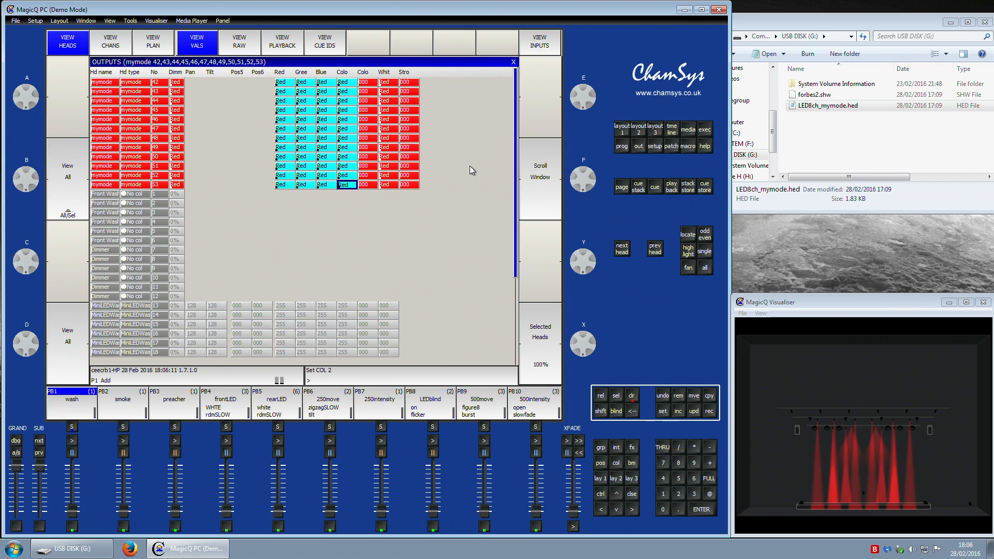
pyautogui.moveTo(388, 83); pyautogui.dragTo(393, 188)
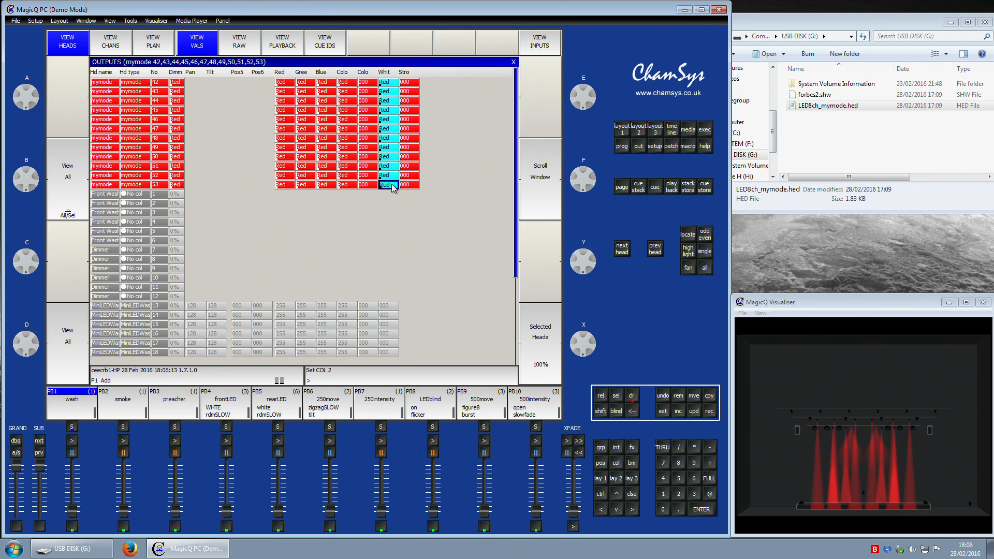
pyautogui.click(386, 81)
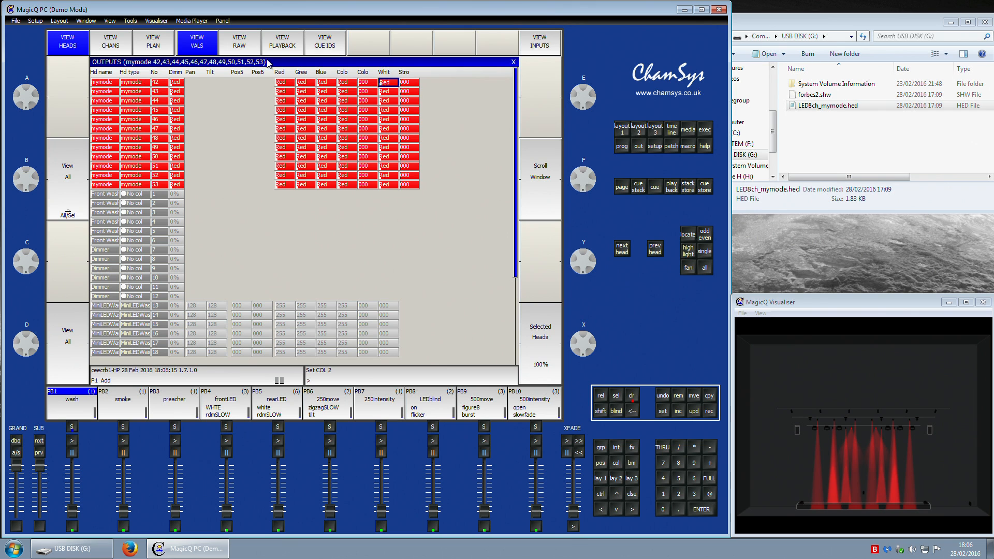
pyautogui.click(249, 50)
pyautogui.moveTo(321, 94); pyautogui.dragTo(320, 186)
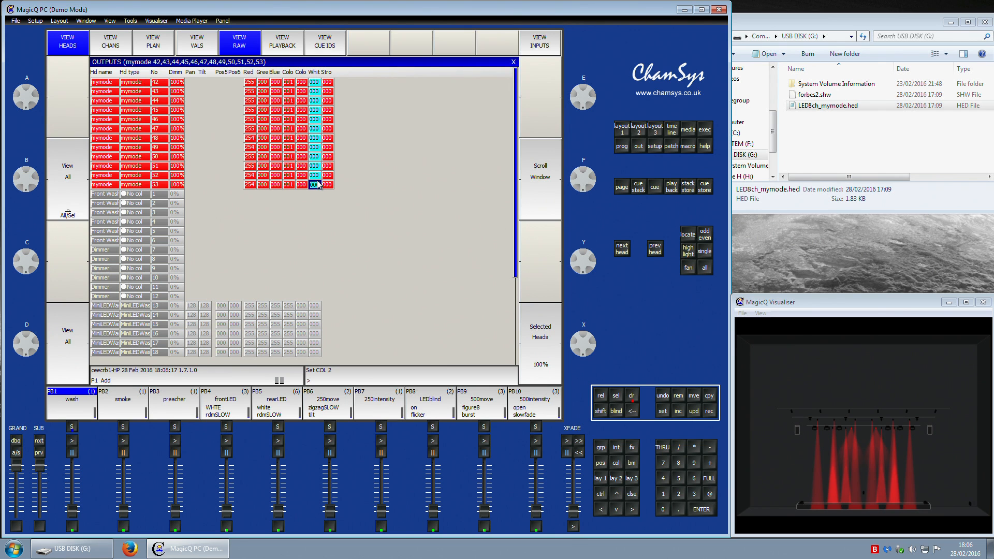
pyautogui.click(202, 49)
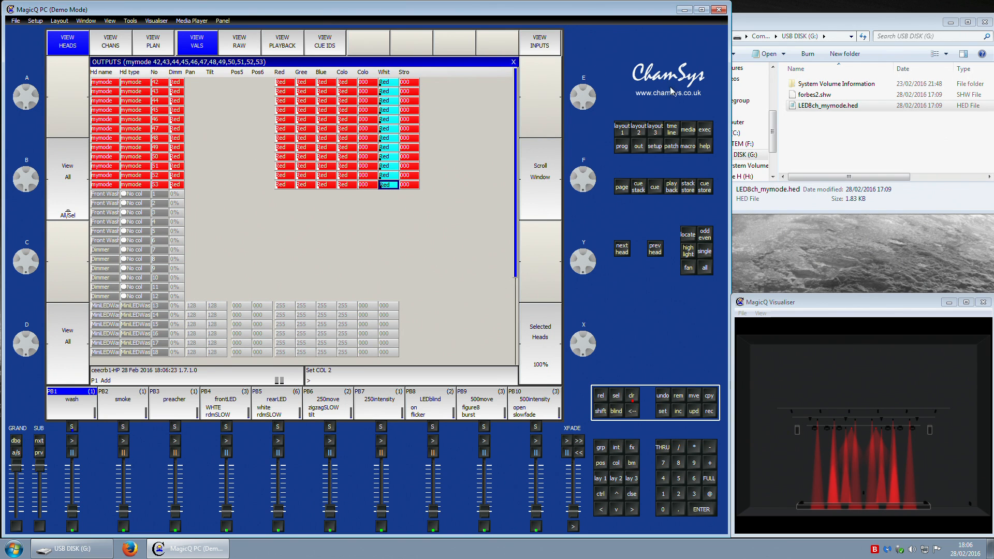
pyautogui.click(626, 134)
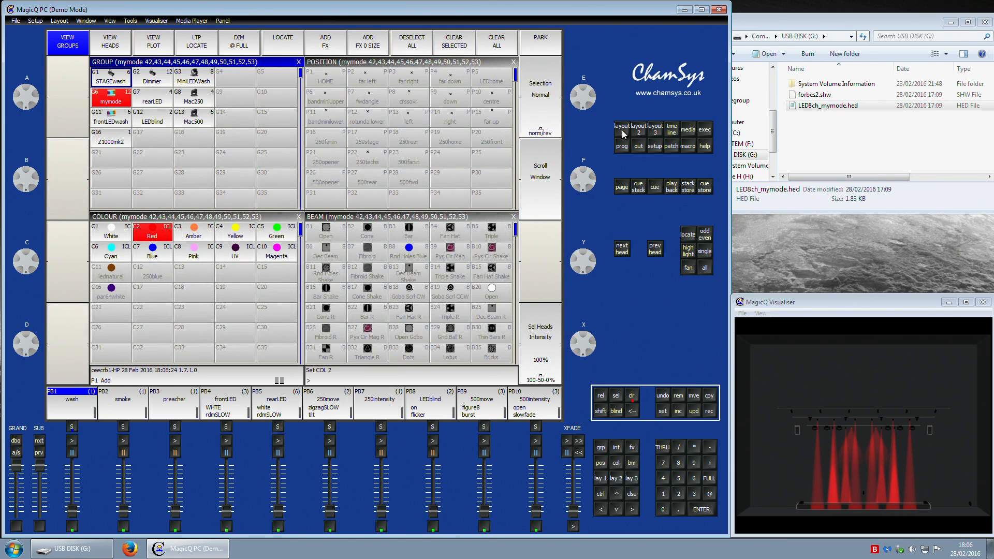
pyautogui.click(632, 396)
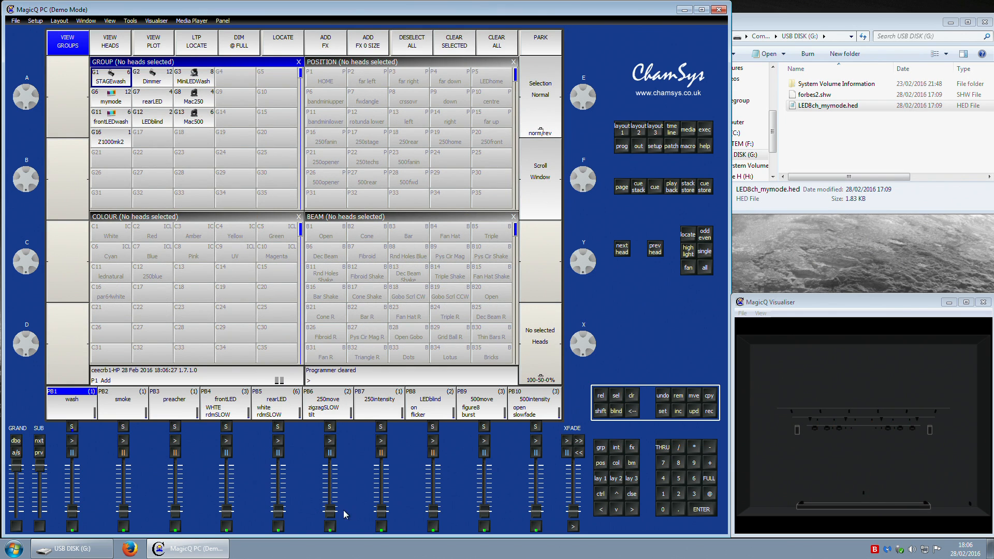
# Step: Raise the frontLED playback, step it to the next cue, then pull it back down
pyautogui.moveTo(432, 510); pyautogui.dragTo(445, 558)
pyautogui.moveTo(226, 517); pyautogui.dragTo(233, 444)
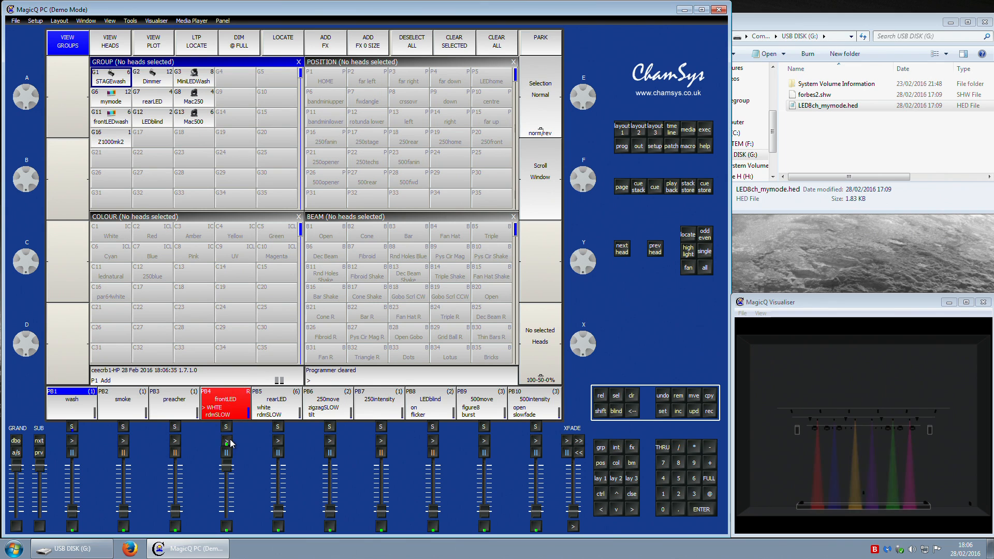
pyautogui.click(227, 441)
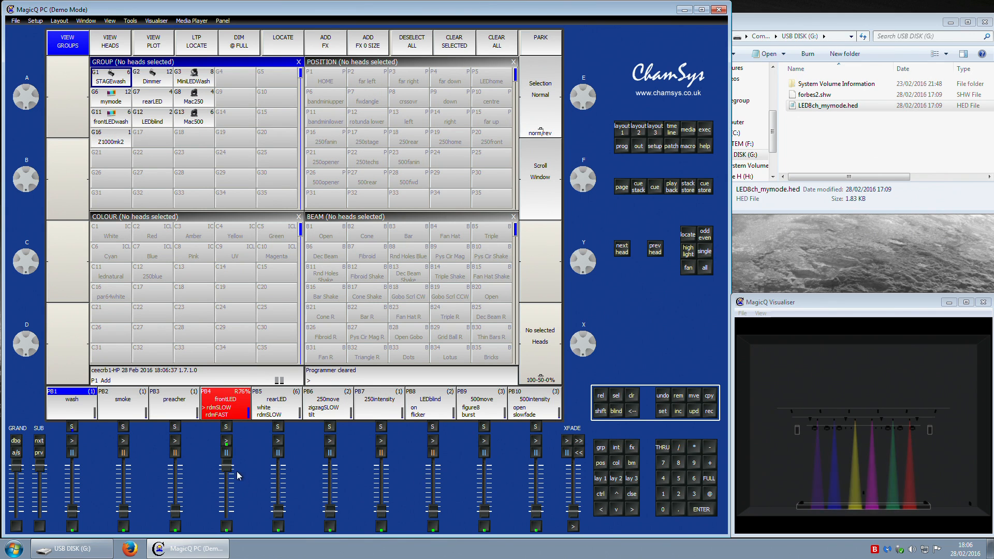
pyautogui.moveTo(237, 476); pyautogui.dragTo(230, 518)
# Step: Select the mymode heads, browse their position and beam palettes, then clear the programmer
pyautogui.click(111, 98)
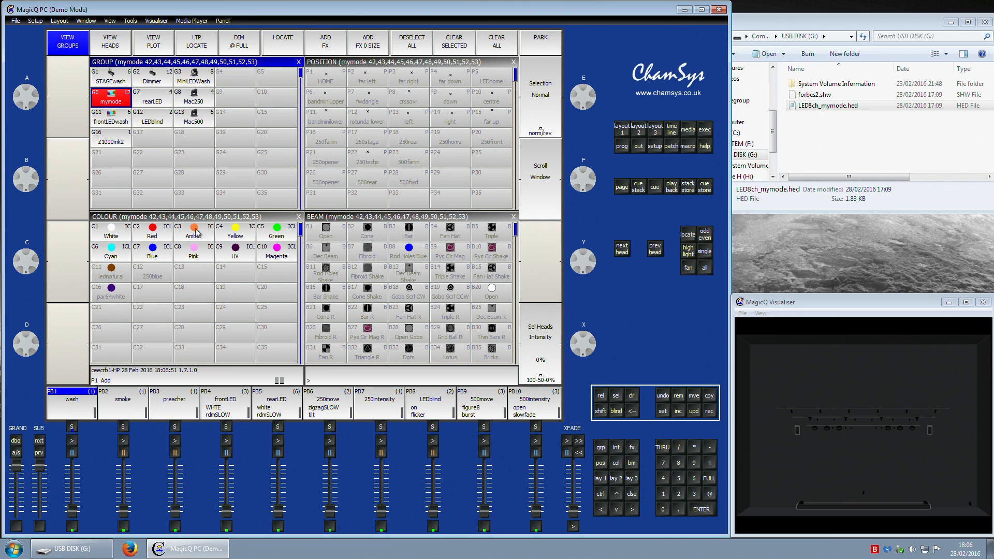
pyautogui.moveTo(407, 123); pyautogui.dragTo(414, 200)
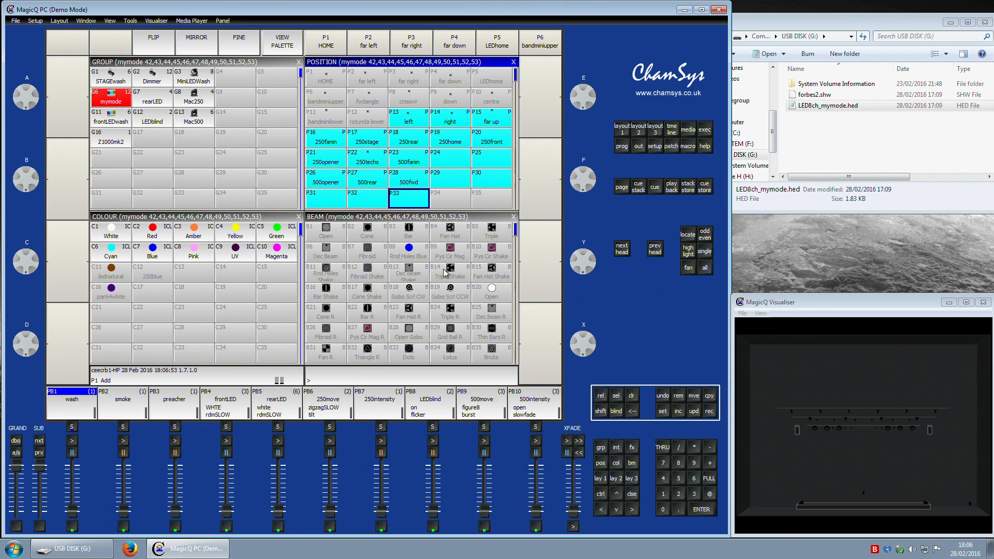
pyautogui.click(446, 204)
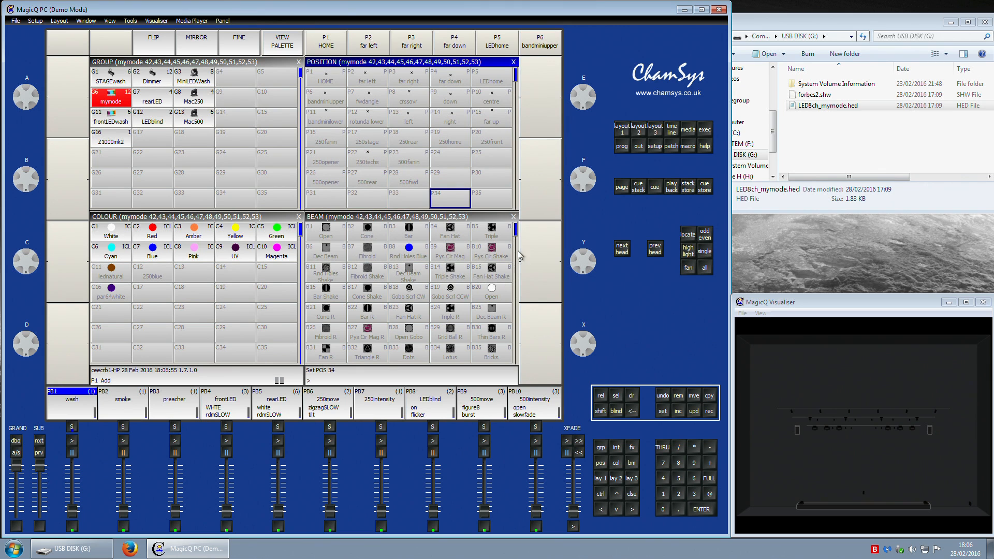
pyautogui.click(517, 235)
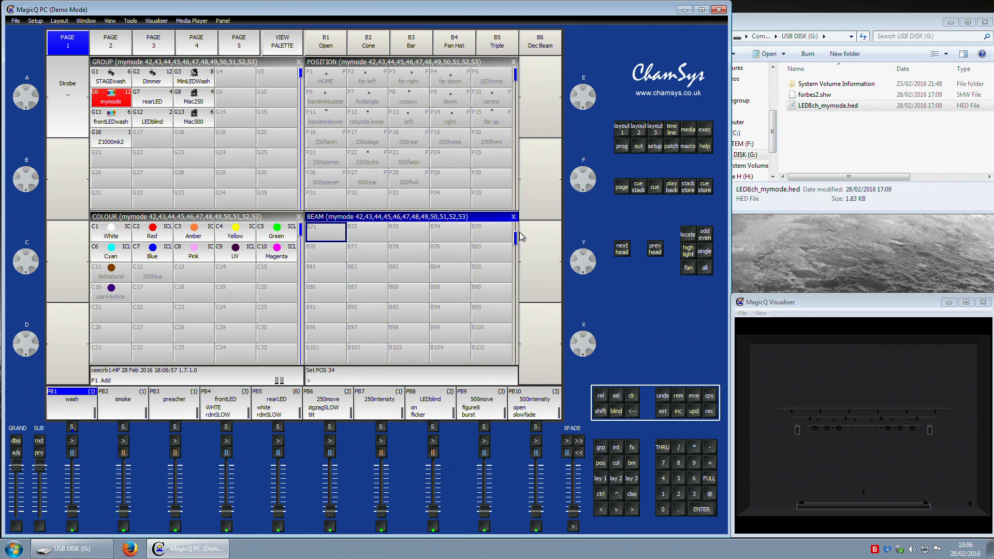
pyautogui.scroll(-1, 519, 230)
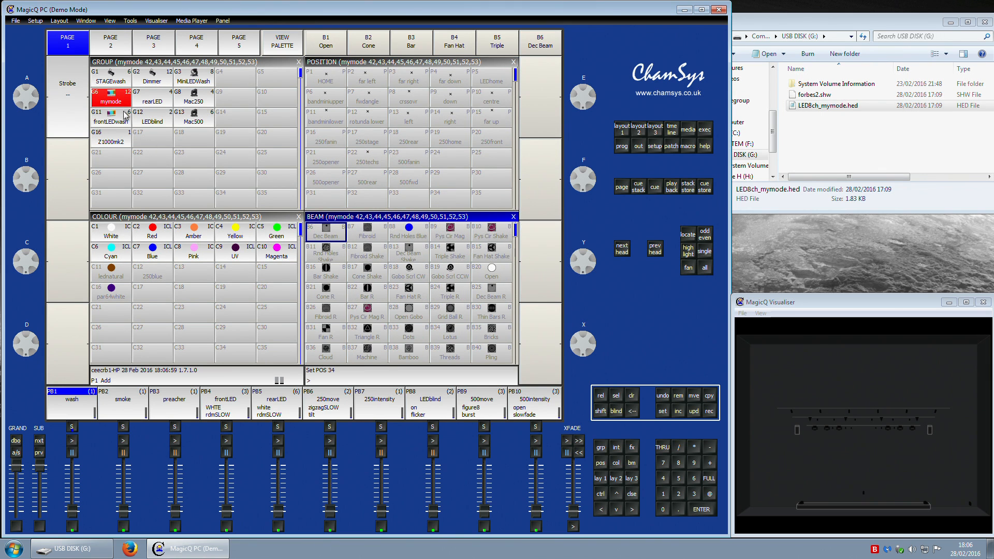
pyautogui.scroll(-6, 454, 326)
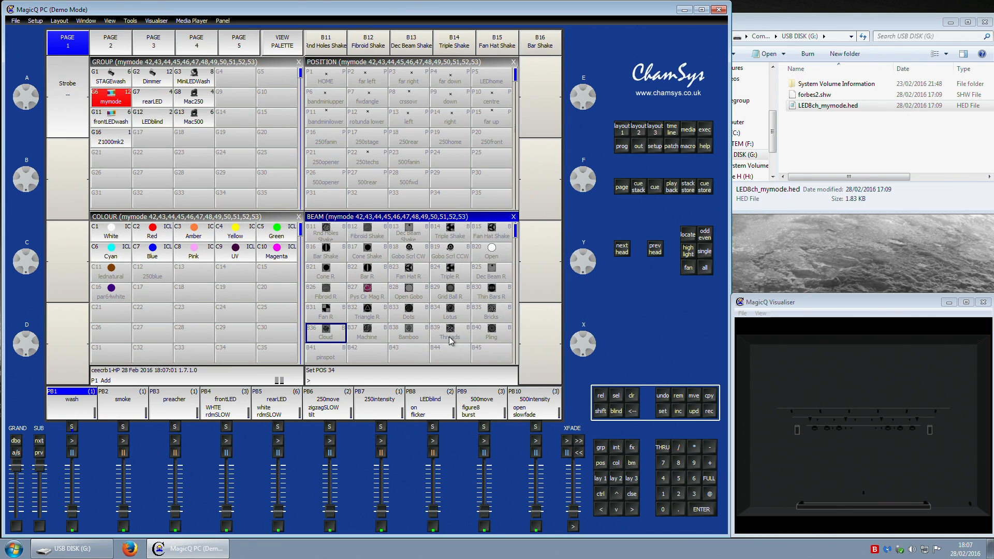
pyautogui.scroll(3, 482, 351)
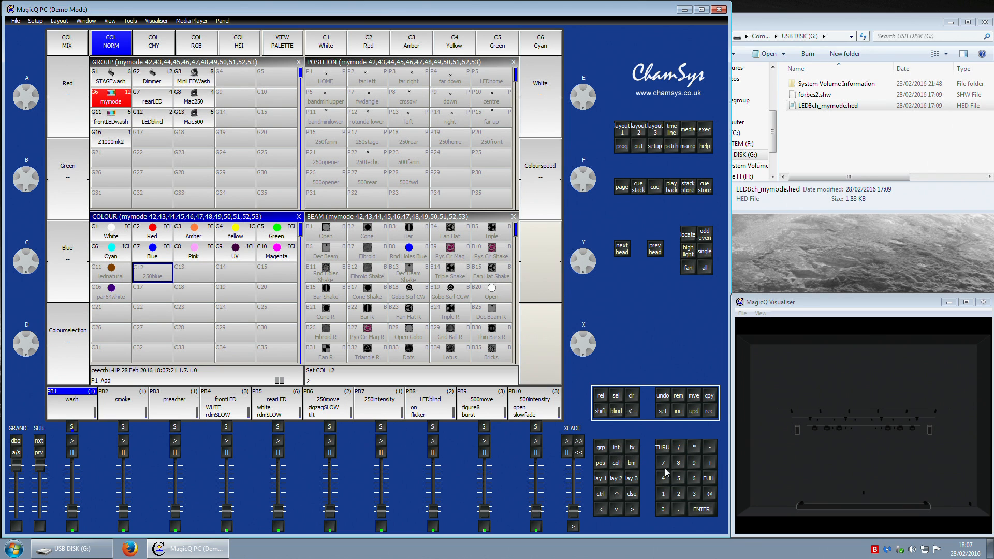
pyautogui.click(702, 511)
pyautogui.click(633, 396)
# Step: Set the mymode heads to full and colour 5, then clear the programmer
pyautogui.click(111, 98)
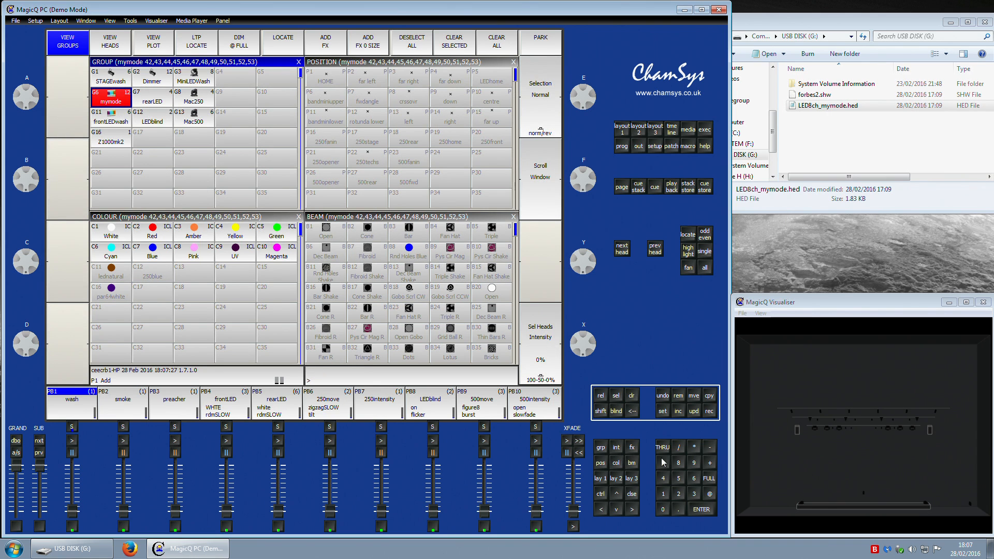
pyautogui.click(706, 483)
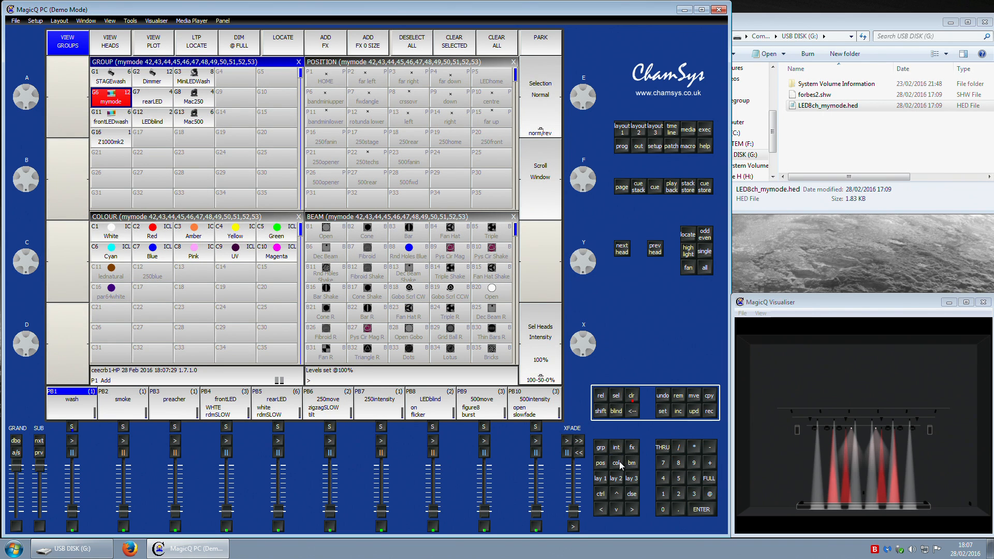
pyautogui.click(617, 463)
pyautogui.write('5')
pyautogui.click(701, 510)
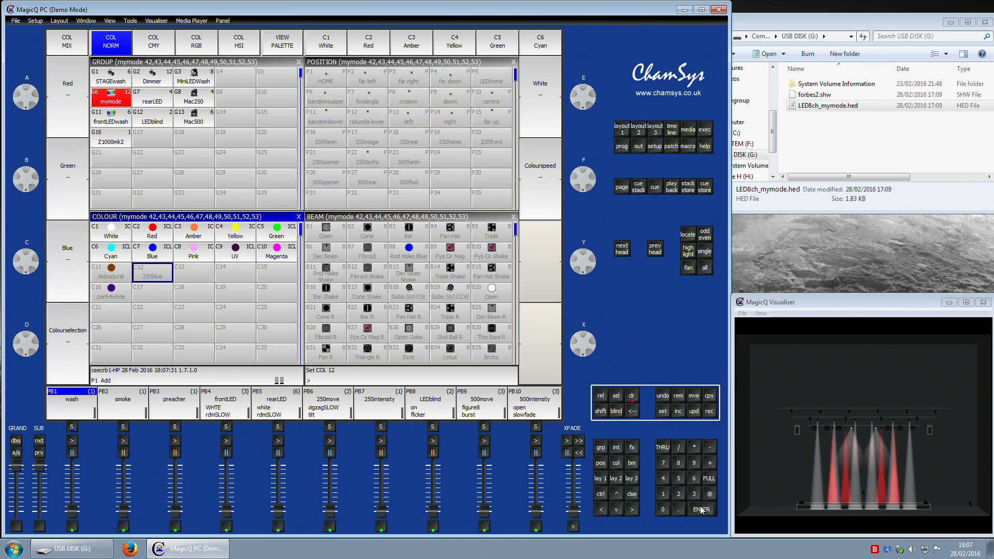
pyautogui.click(635, 398)
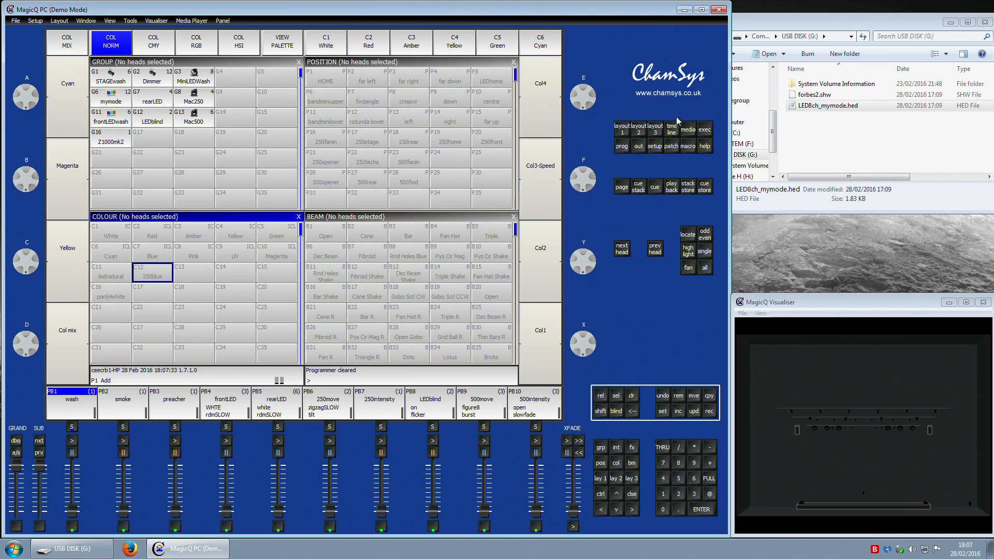
# Step: Enable the keypad/encoder setting "Select heads and palettes from keypad"
pyautogui.click(655, 146)
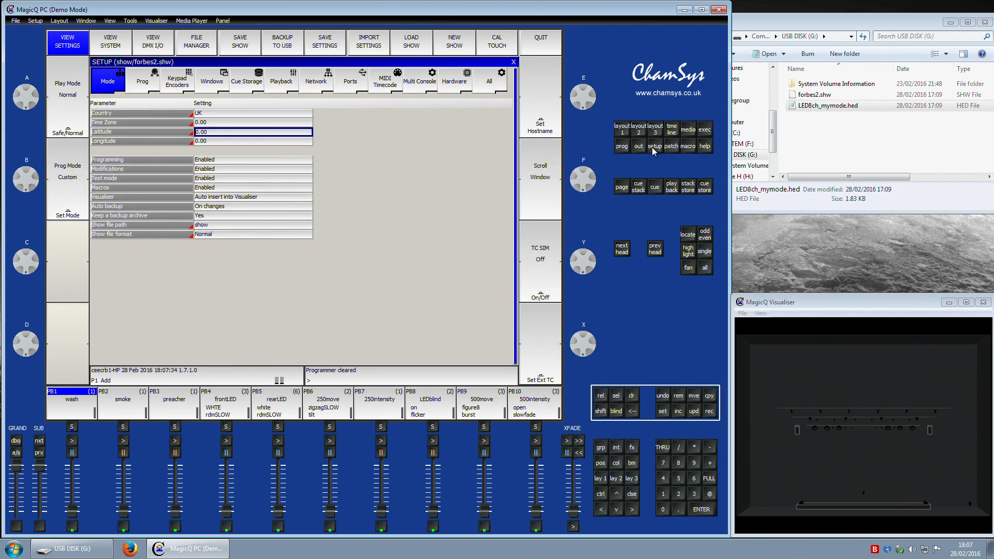
pyautogui.click(188, 83)
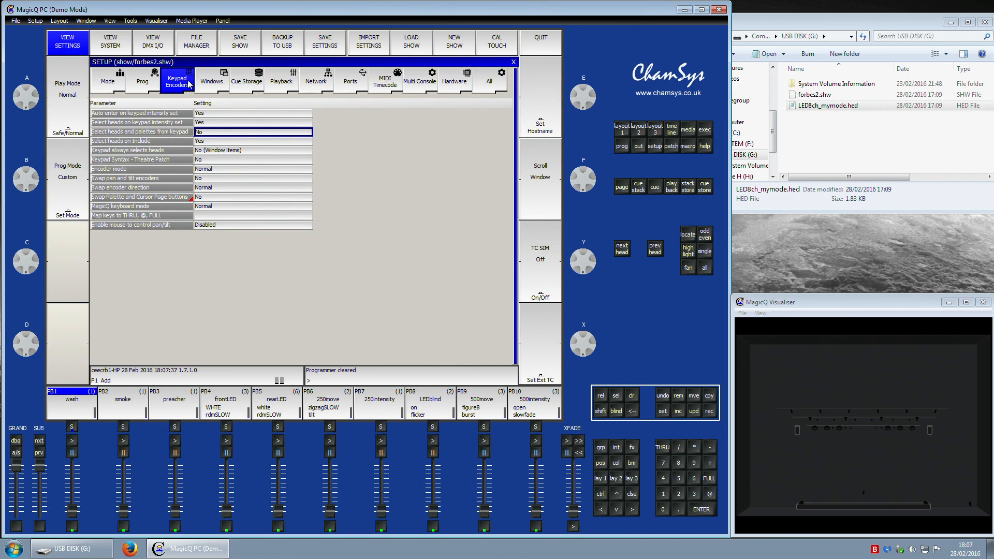
pyautogui.click(215, 129)
pyautogui.click(280, 157)
pyautogui.moveTo(102, 133); pyautogui.dragTo(217, 132)
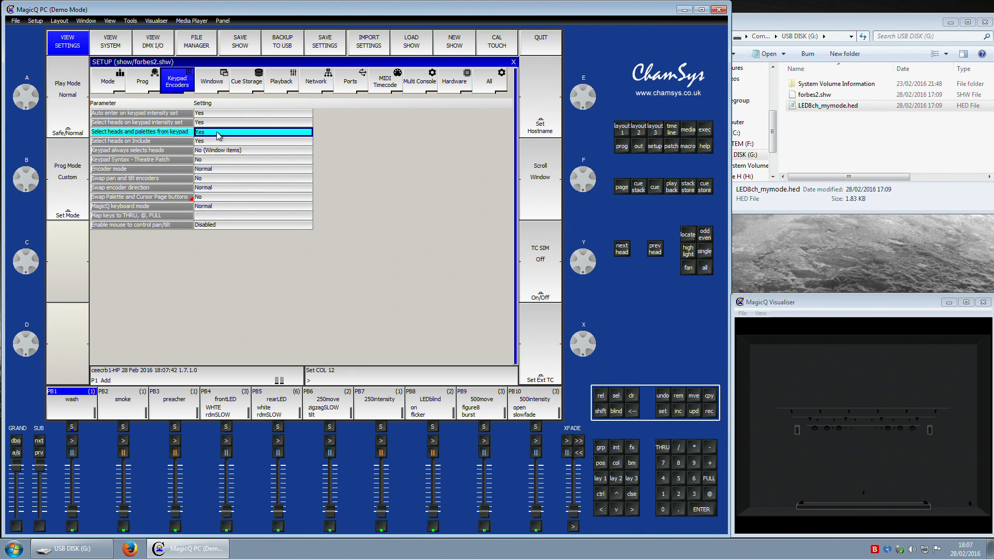
# Step: Select group 6, the mymode heads, from the keypad
pyautogui.click(600, 478)
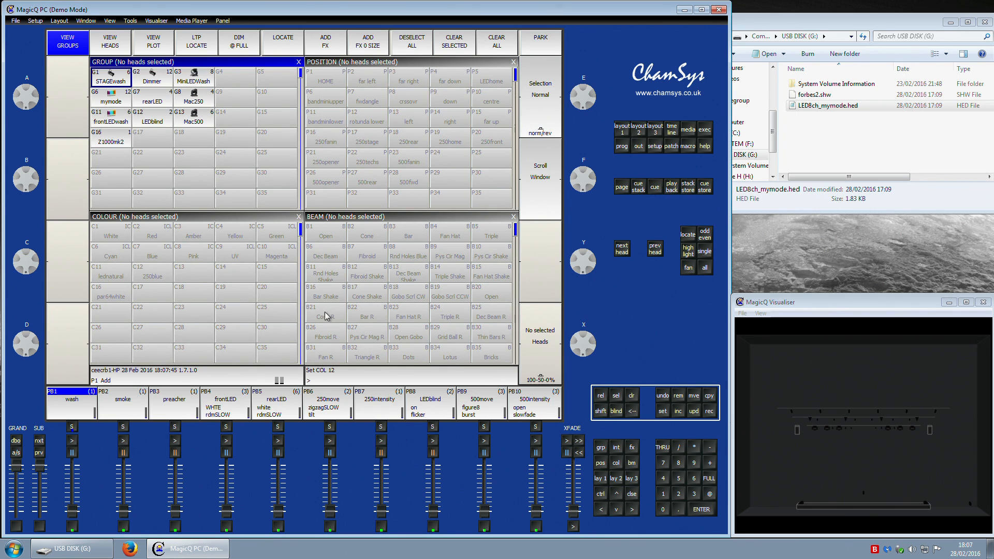
pyautogui.click(602, 448)
pyautogui.click(706, 509)
# Step: Apply colour palette 5 and set the selected heads to full using the keypad
pyautogui.click(616, 463)
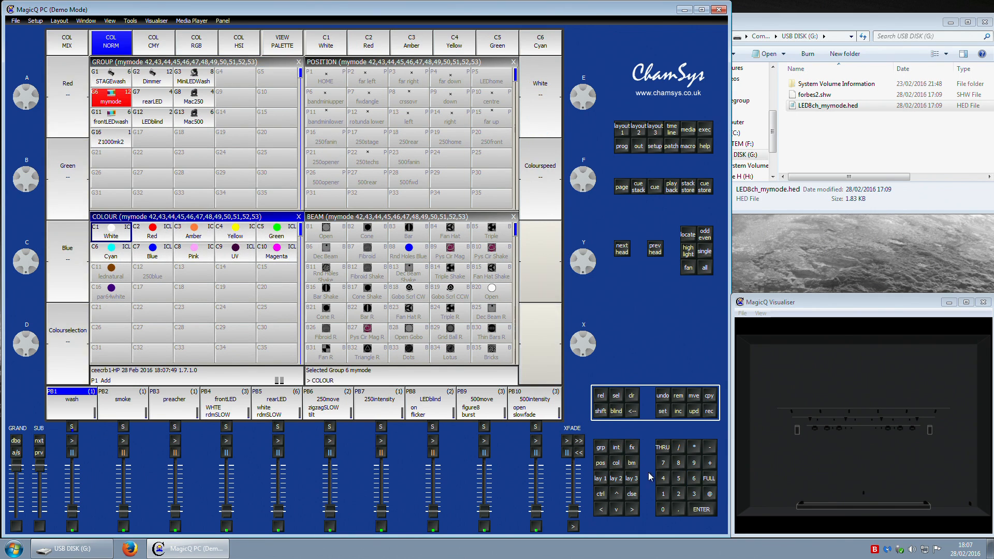
pyautogui.click(677, 478)
pyautogui.click(702, 510)
pyautogui.click(710, 479)
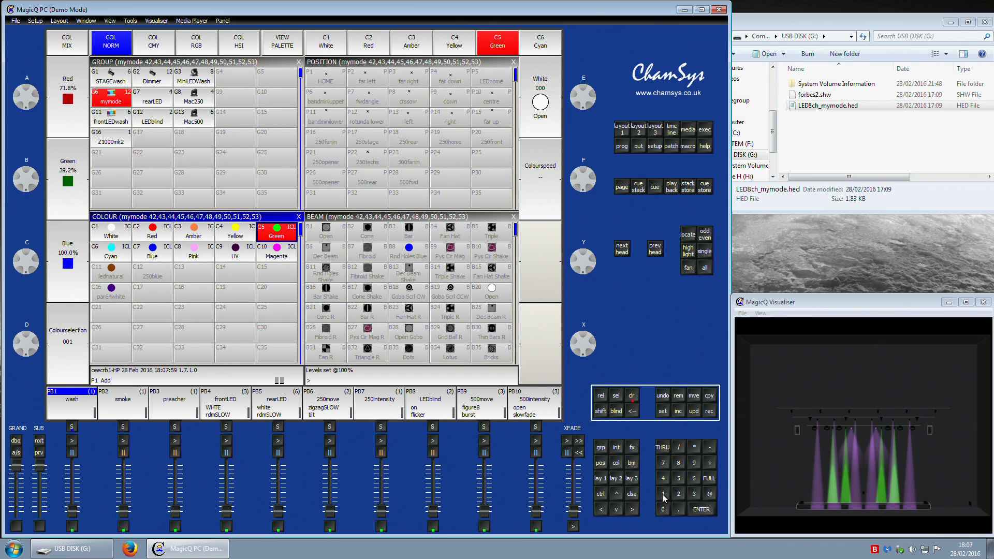
# Step: Recall colour palette 1 on the heads from the keypad
pyautogui.click(616, 463)
pyautogui.click(663, 494)
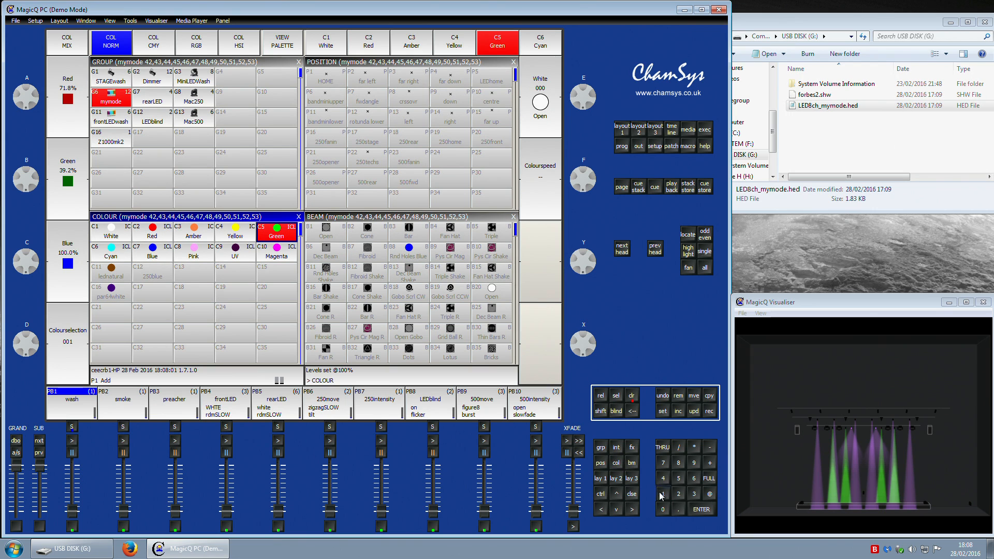
pyautogui.click(704, 510)
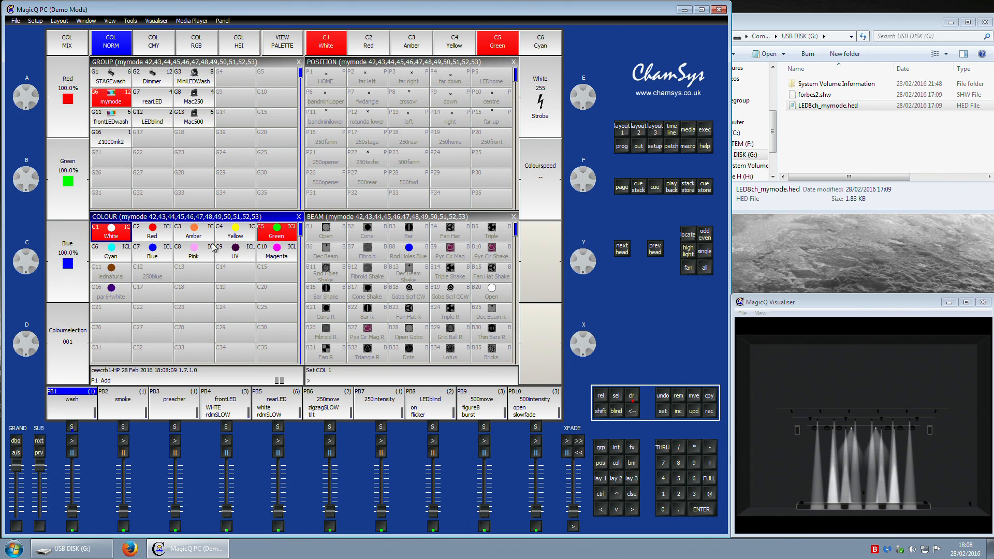
# Step: Recall colour palette 2 and then colour palette 7 from the keypad
pyautogui.click(611, 462)
pyautogui.click(692, 508)
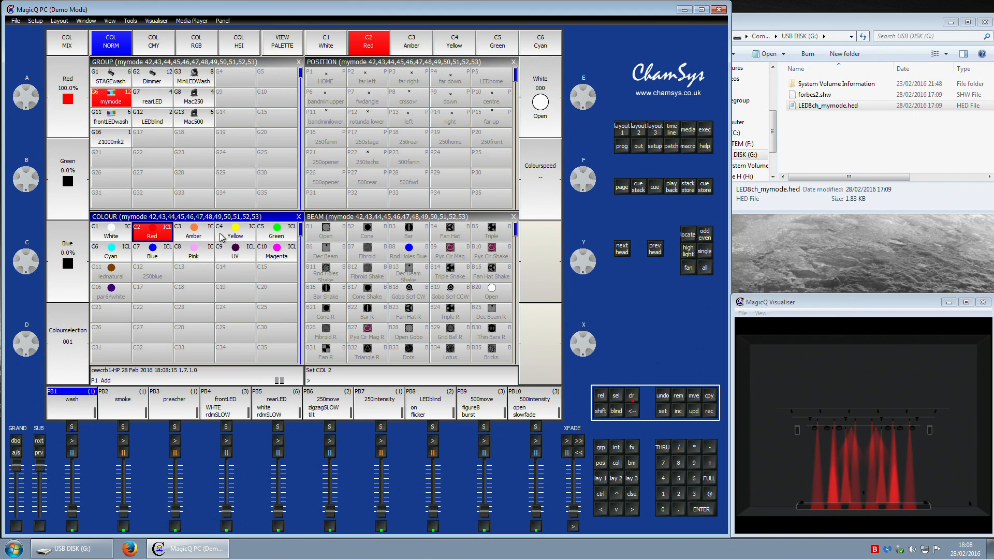
pyautogui.click(619, 464)
pyautogui.click(710, 512)
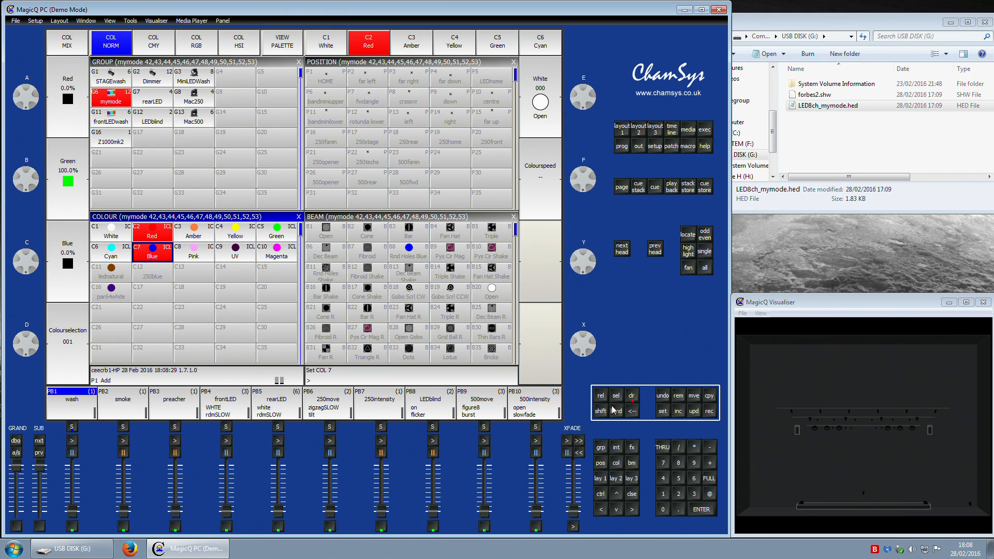
# Step: Adjust the green and blue colour encoders and set the heads to full
pyautogui.moveTo(15, 263)
pyautogui.mouseDown()
pyautogui.moveTo(17, 242)
pyautogui.moveTo(66, 494)
pyautogui.moveTo(53, 503)
pyautogui.moveTo(8, 270)
pyautogui.mouseUp()
pyautogui.moveTo(28, 187)
pyautogui.mouseDown()
pyautogui.moveTo(23, 150)
pyautogui.moveTo(13, 188)
pyautogui.mouseUp()
pyautogui.doubleClick(715, 495)
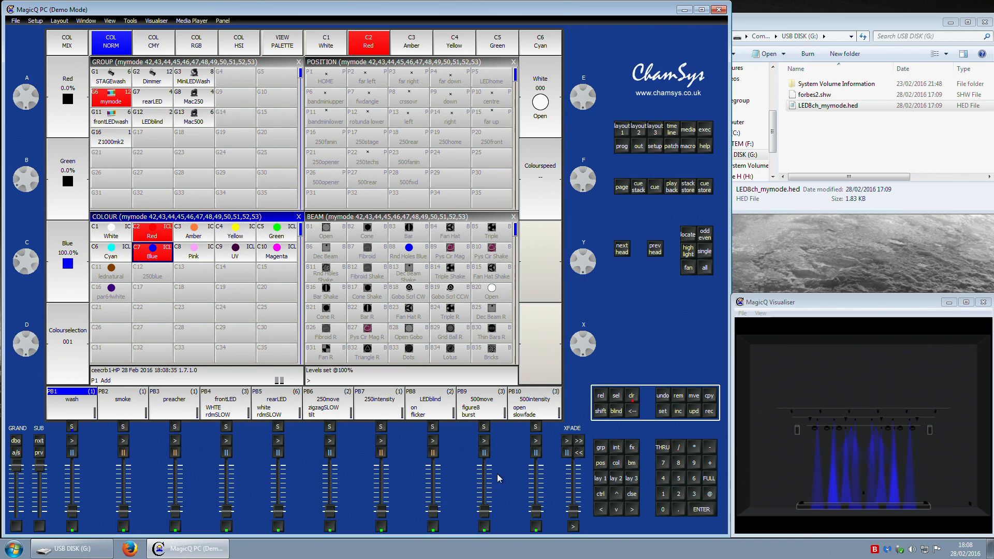
# Step: Apply the Pink colour palette, nudge the blue encoder, then clear the programmer
pyautogui.moveTo(26, 256); pyautogui.dragTo(182, 369)
pyautogui.click(196, 254)
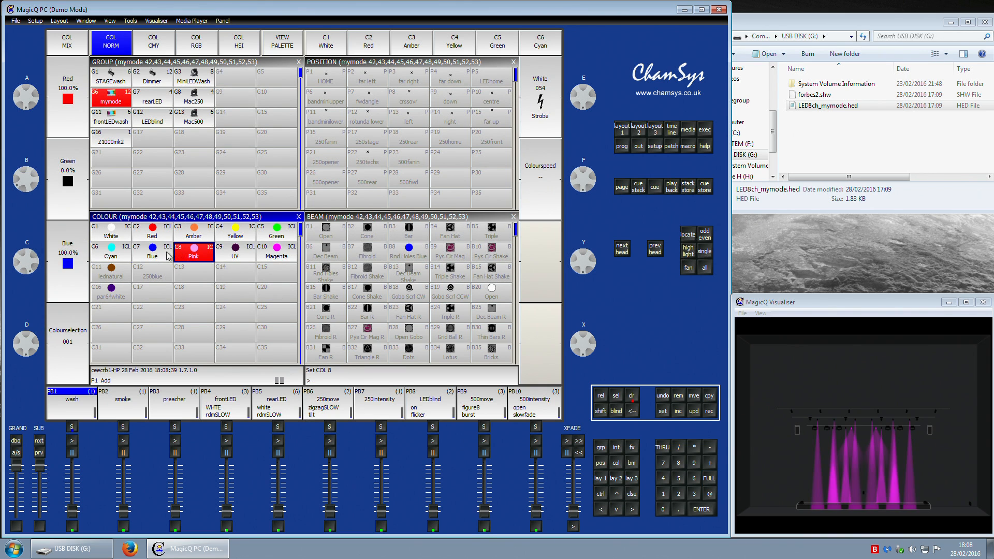
pyautogui.moveTo(26, 260)
pyautogui.mouseDown()
pyautogui.moveTo(2, 158)
pyautogui.moveTo(25, 291)
pyautogui.moveTo(4, 157)
pyautogui.moveTo(36, 266)
pyautogui.mouseUp()
pyautogui.click(638, 396)
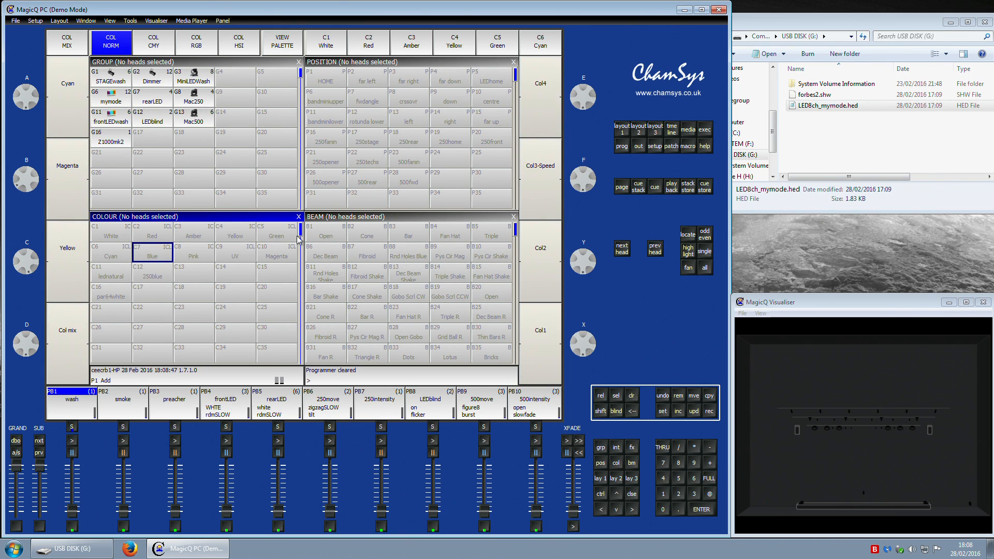
# Step: Select the mymode group and apply beam palettes Fan Hat R, Open, Triple R and position palettes 250stage, crossvr, 250fanin
pyautogui.click(110, 99)
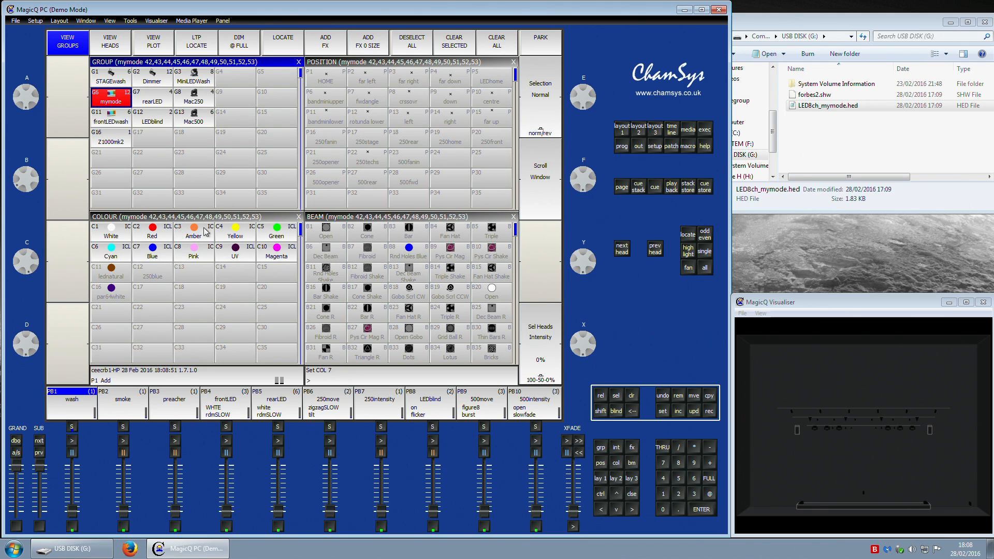
pyautogui.click(312, 231)
pyautogui.click(398, 312)
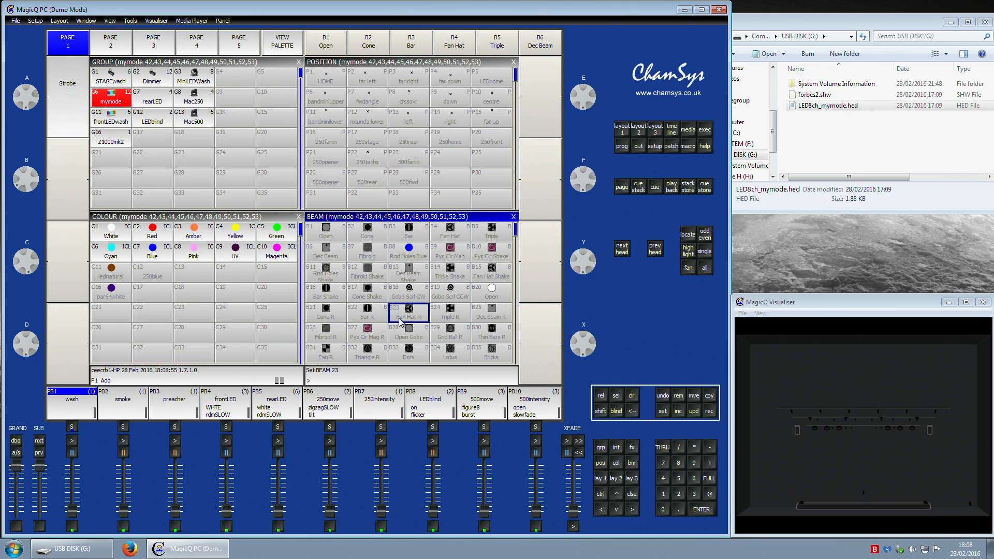
pyautogui.click(363, 150)
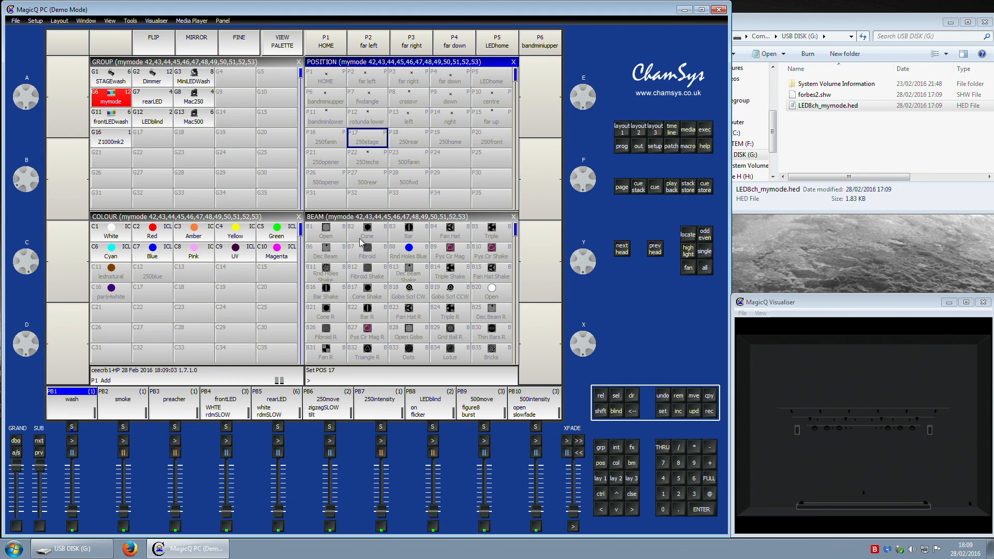
pyautogui.click(344, 231)
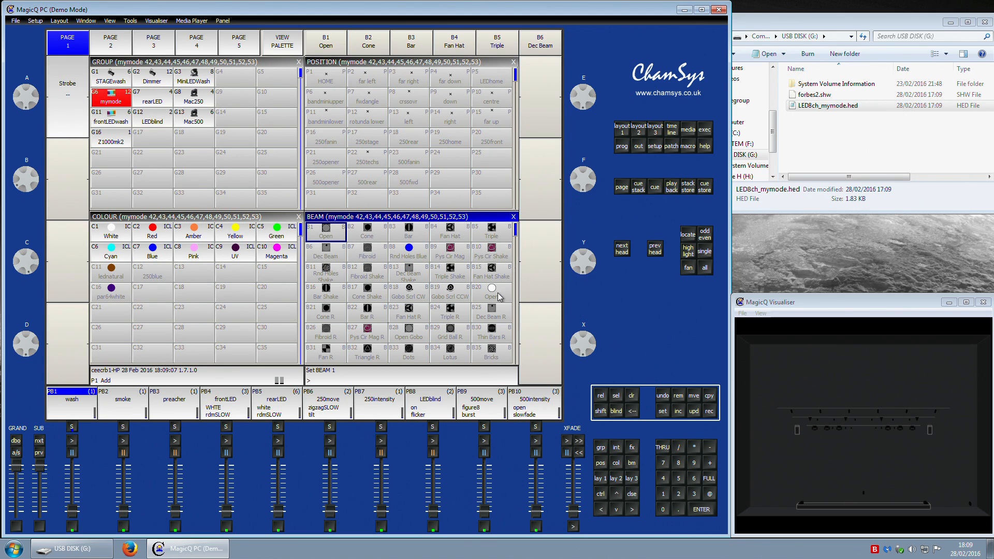
pyautogui.click(474, 320)
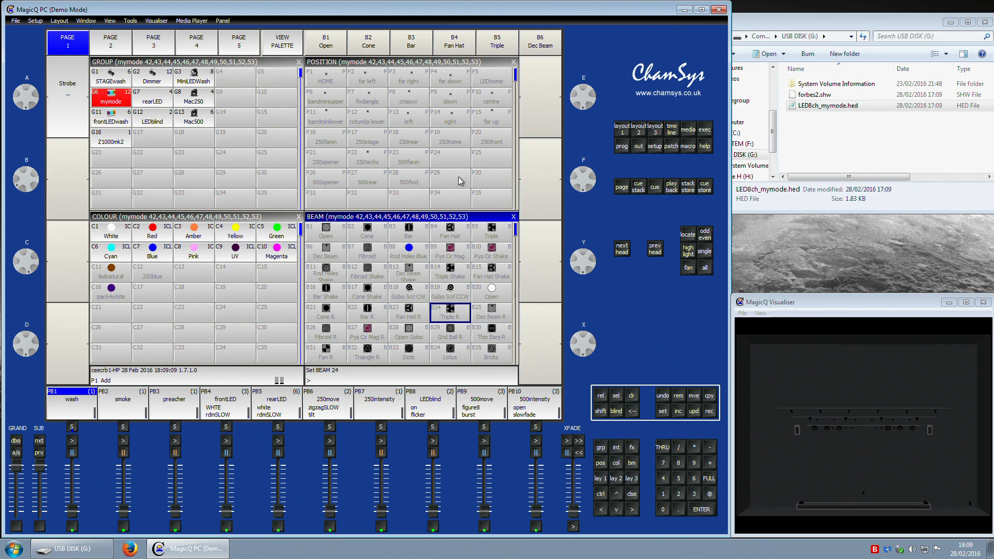
pyautogui.click(423, 141)
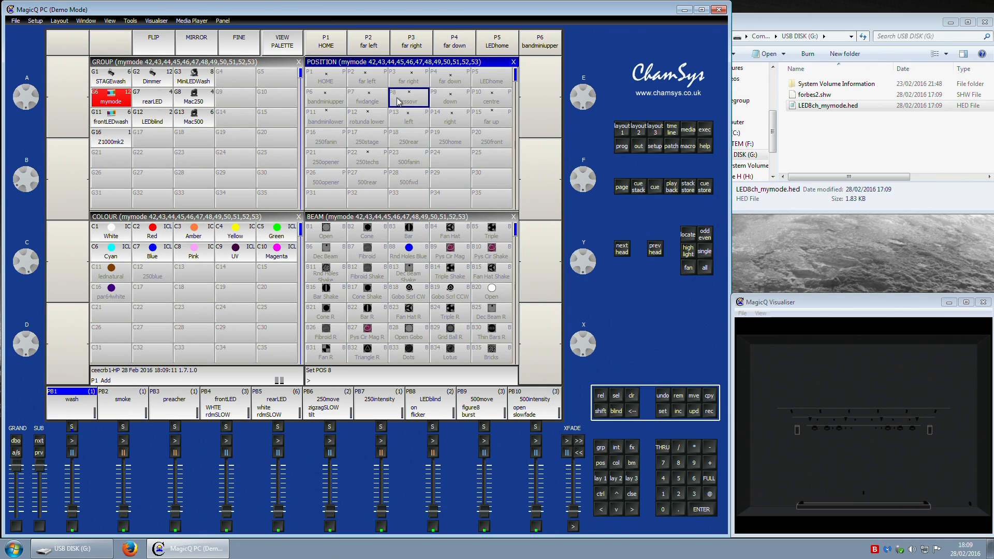
pyautogui.click(352, 138)
pyautogui.click(343, 145)
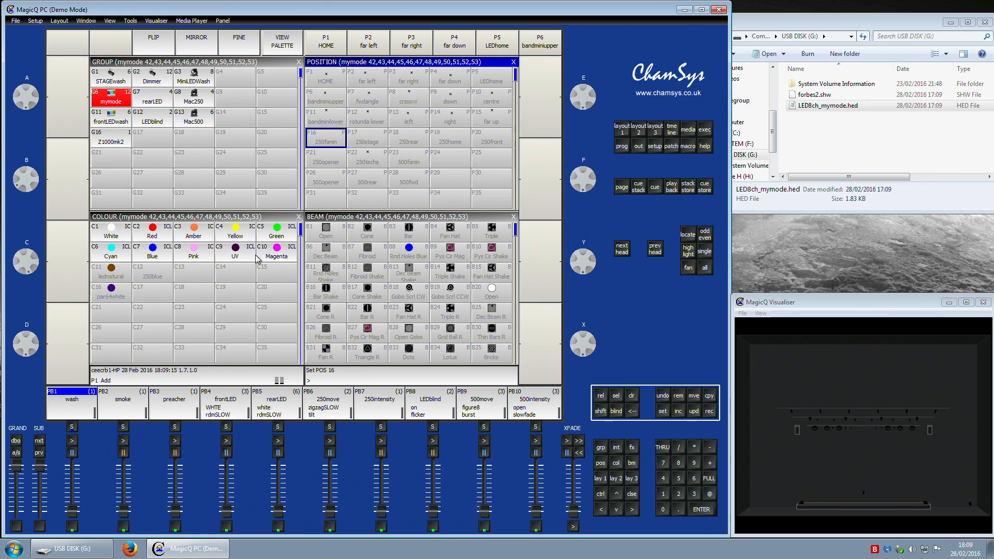
# Step: Try the White, Cyan, Blue, Pink, UV, Magenta, Red and Amber colour palettes on the mymode heads
pyautogui.click(131, 237)
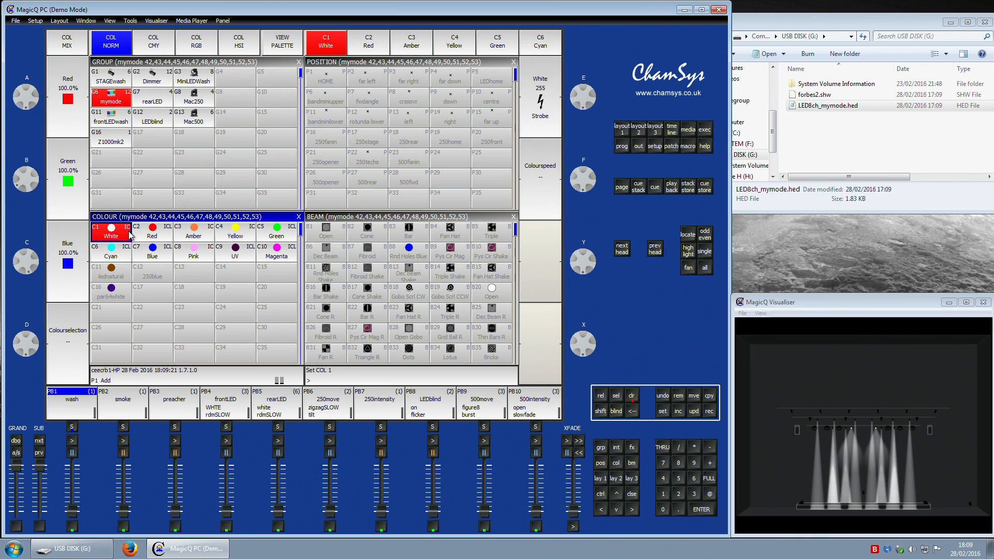
pyautogui.click(128, 255)
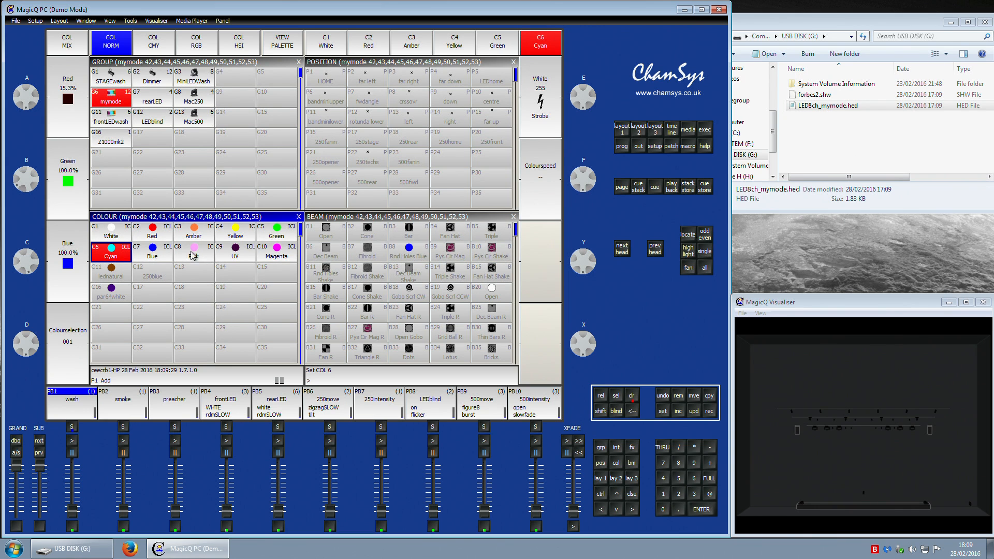
pyautogui.click(154, 241)
pyautogui.click(199, 239)
pyautogui.click(244, 234)
pyautogui.click(273, 237)
pyautogui.click(154, 237)
pyautogui.click(199, 235)
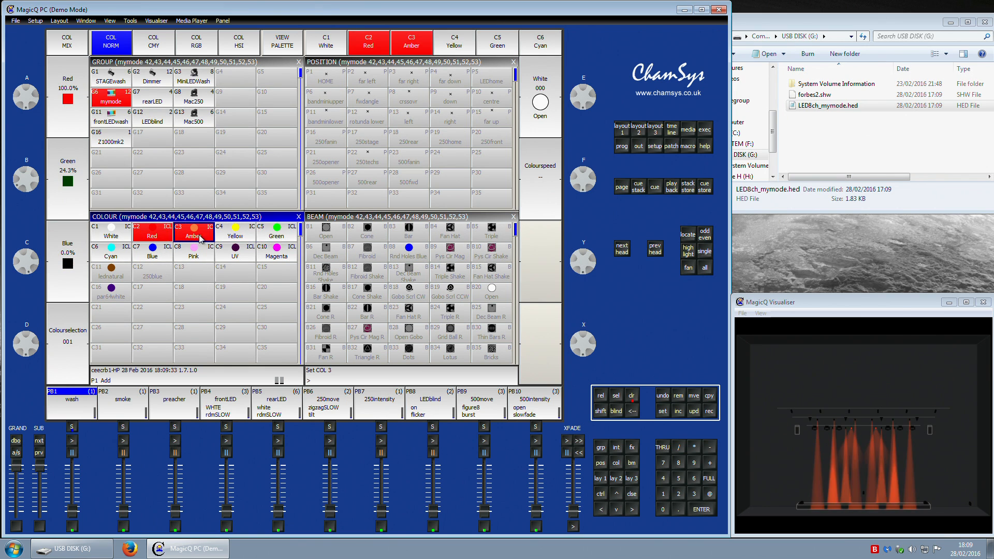
# Step: Apply the Yellow, Red, Amber, Green and White colour palettes in turn
pyautogui.click(232, 234)
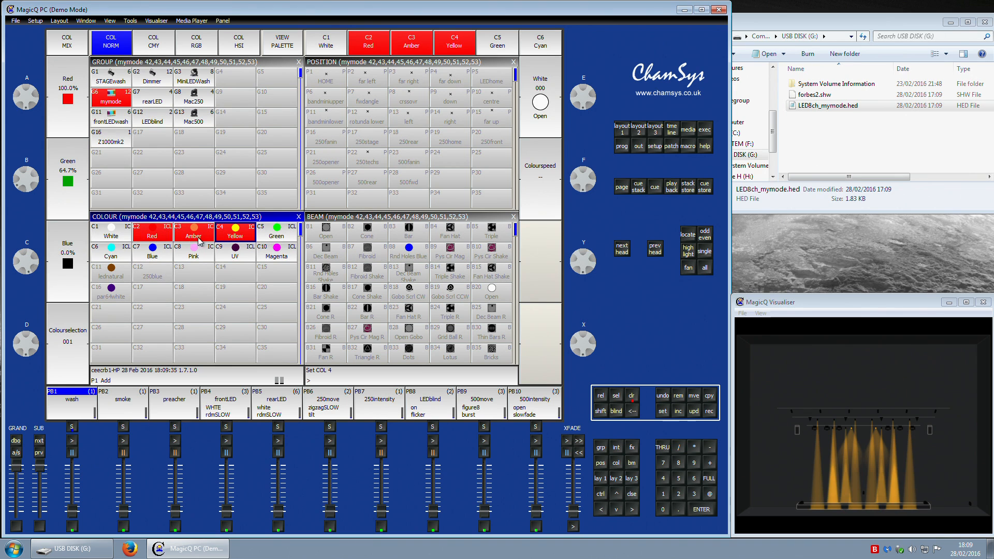
pyautogui.click(156, 239)
pyautogui.click(200, 241)
pyautogui.click(231, 248)
pyautogui.click(285, 240)
pyautogui.click(97, 237)
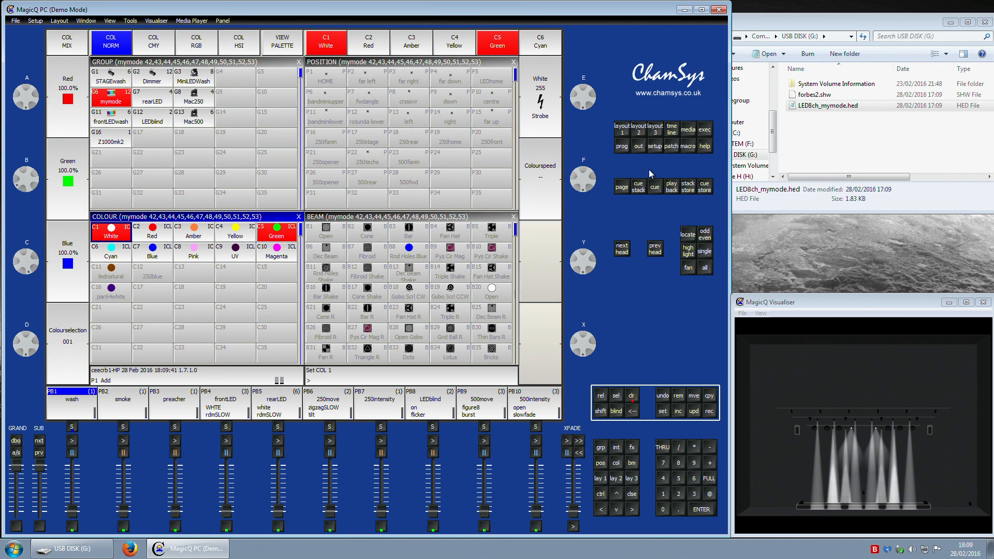
# Step: Open the programmer window to inspect the heads' channel values, then return to the layout
pyautogui.click(622, 147)
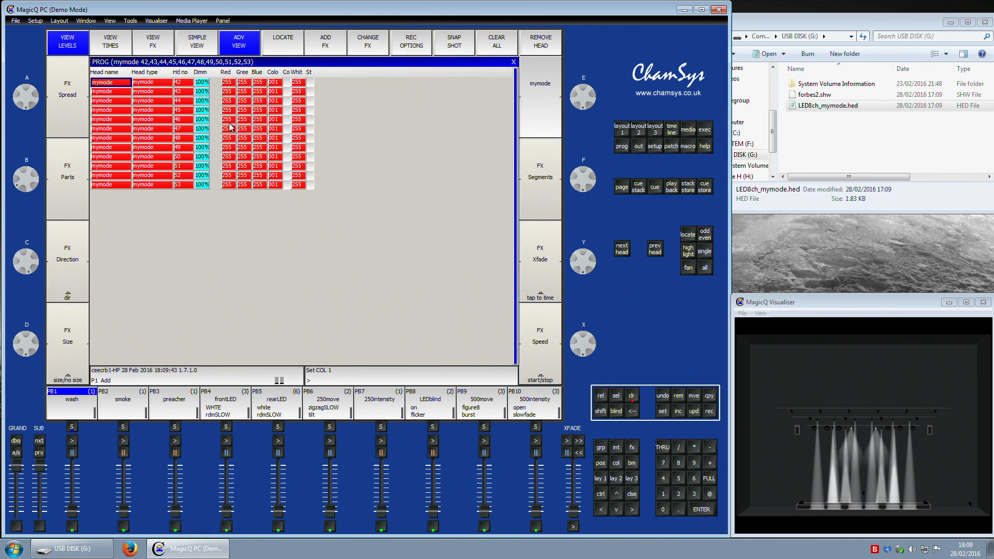
pyautogui.click(642, 145)
pyautogui.click(627, 145)
pyautogui.click(623, 131)
# Step: Apply the Red and then the Amber colour palette to the mymode heads
pyautogui.click(208, 233)
pyautogui.click(151, 235)
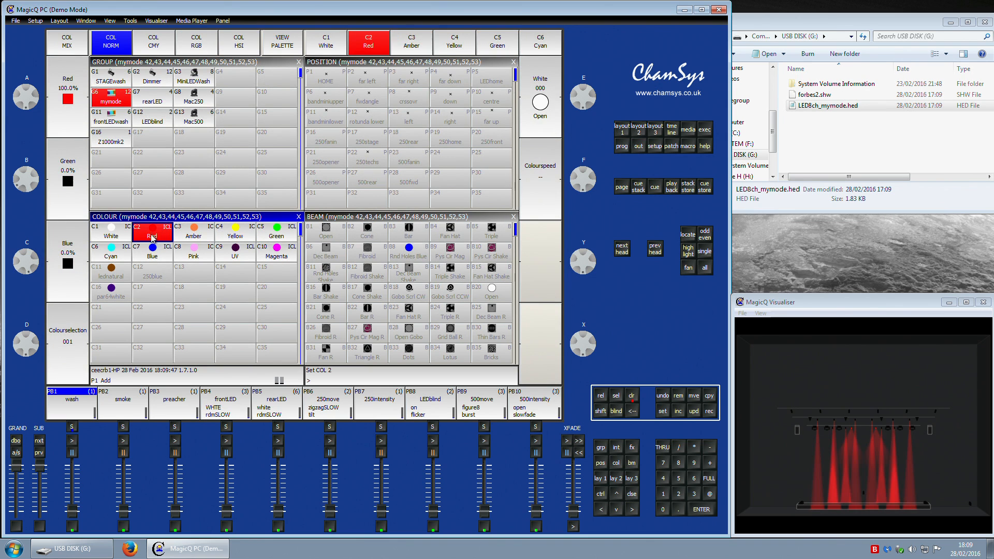
pyautogui.click(203, 237)
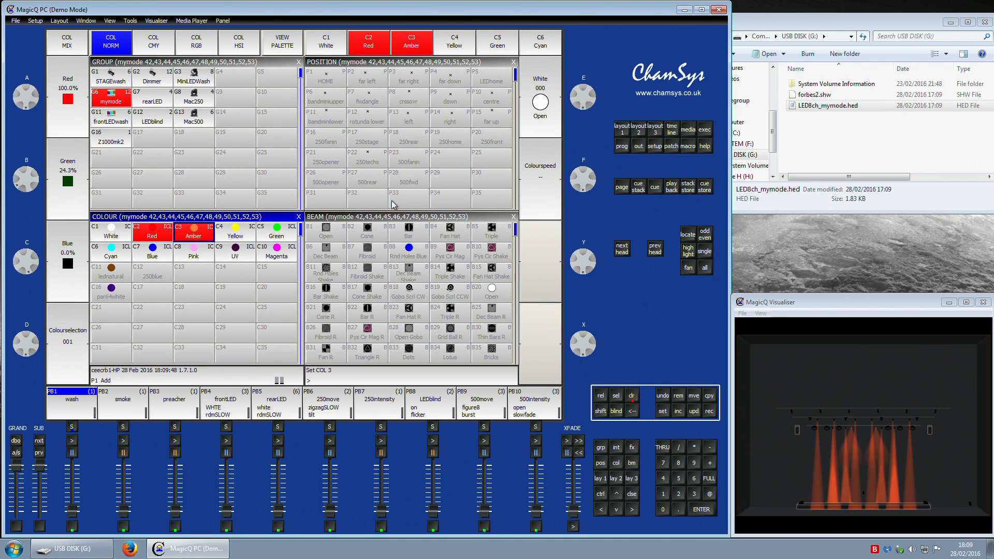
# Step: Examine the mymode heads' colour values in the programmer window's simple view, switching back to the layout
pyautogui.click(626, 147)
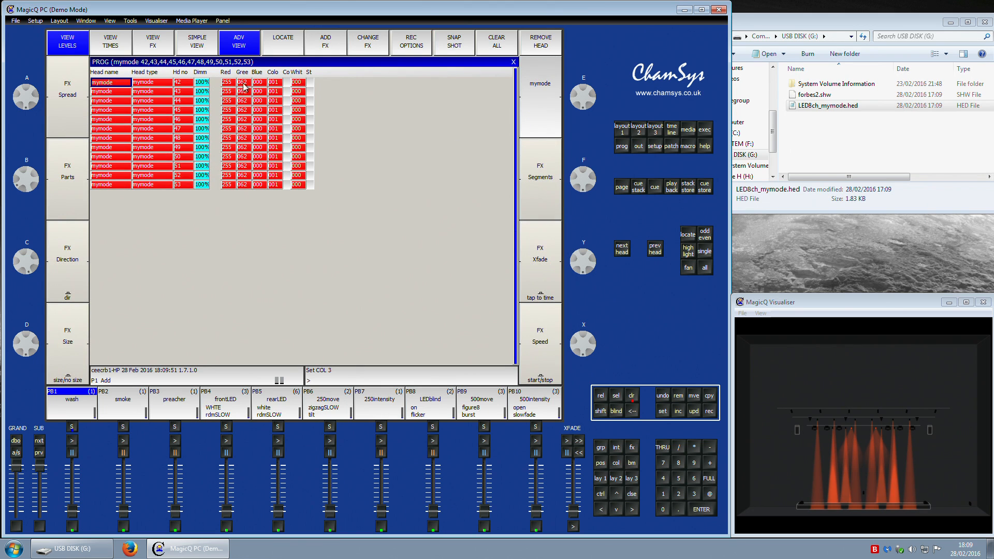
pyautogui.click(197, 42)
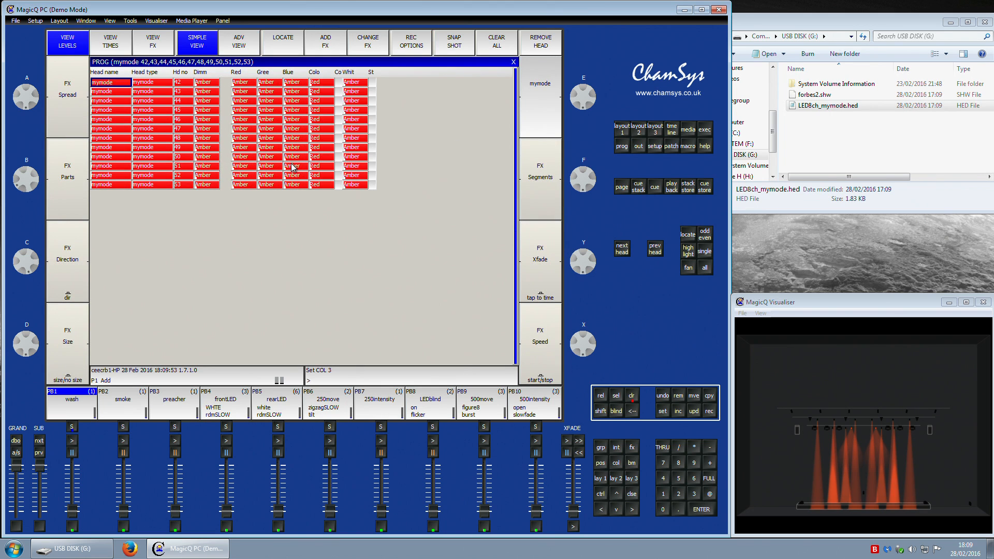
pyautogui.moveTo(246, 83); pyautogui.dragTo(288, 186)
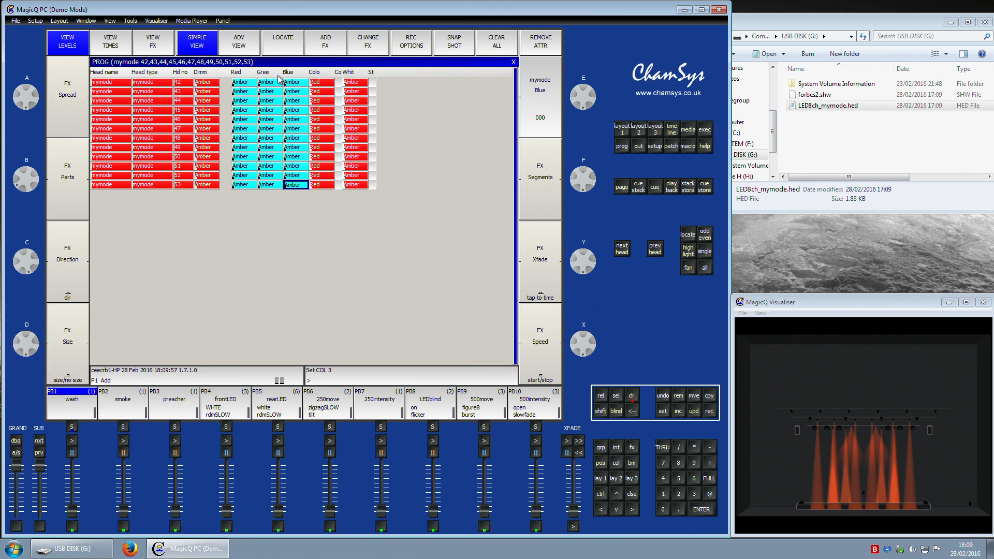
pyautogui.moveTo(323, 83); pyautogui.dragTo(323, 188)
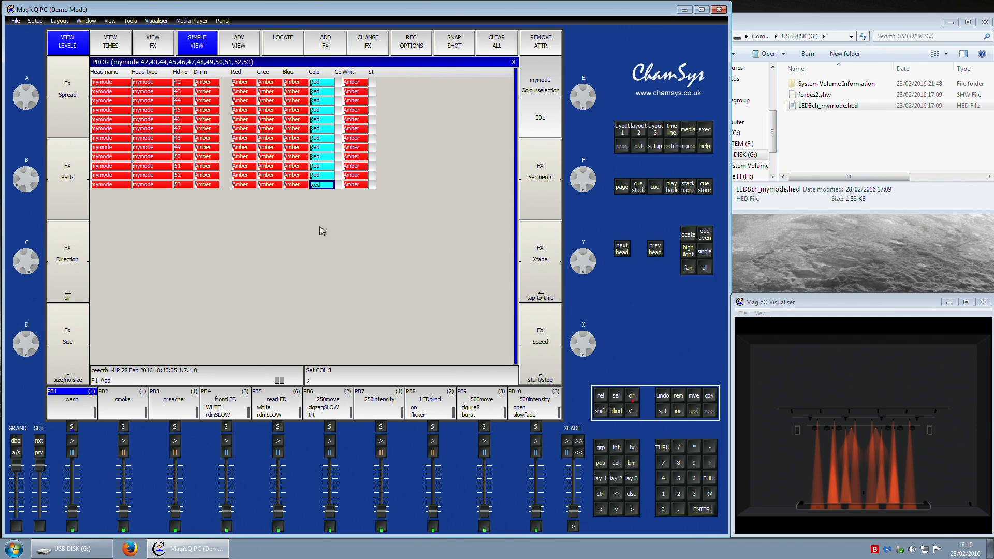
pyautogui.click(623, 128)
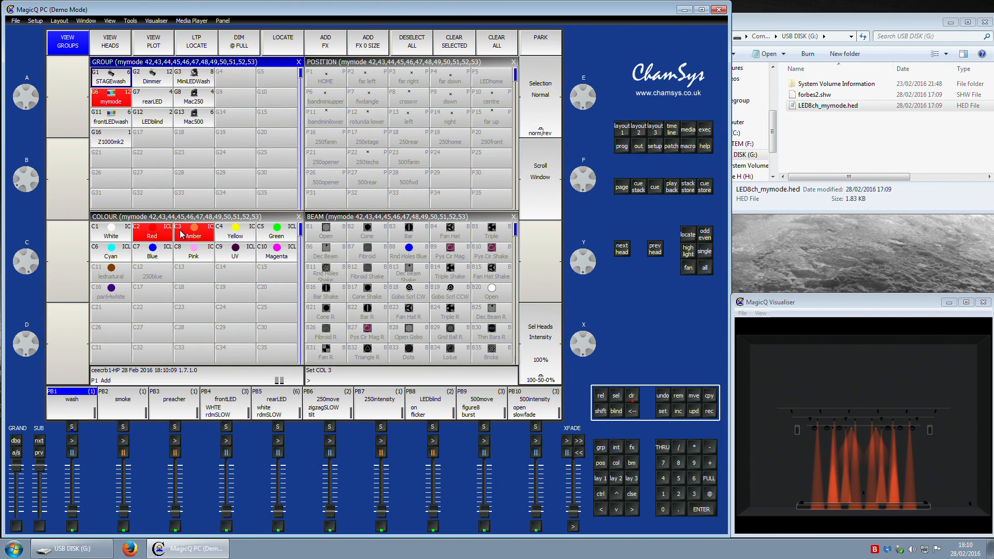
pyautogui.click(622, 147)
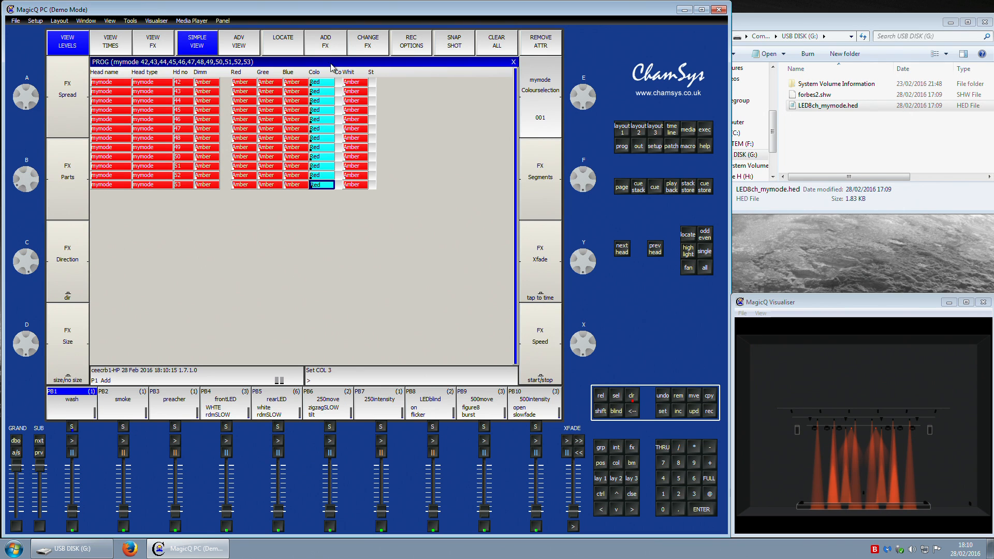
pyautogui.click(624, 131)
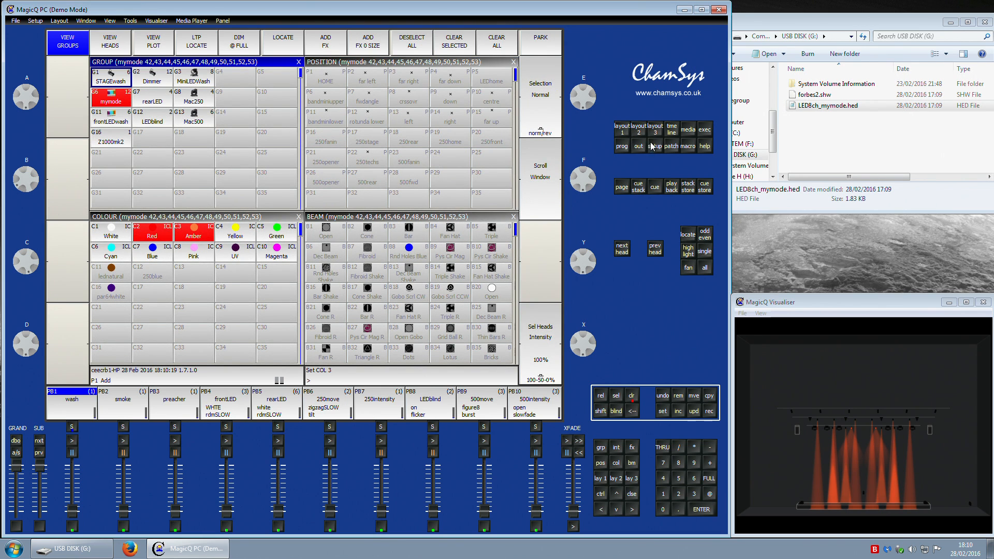
# Step: Clear the programmer
pyautogui.click(631, 396)
pyautogui.click(156, 236)
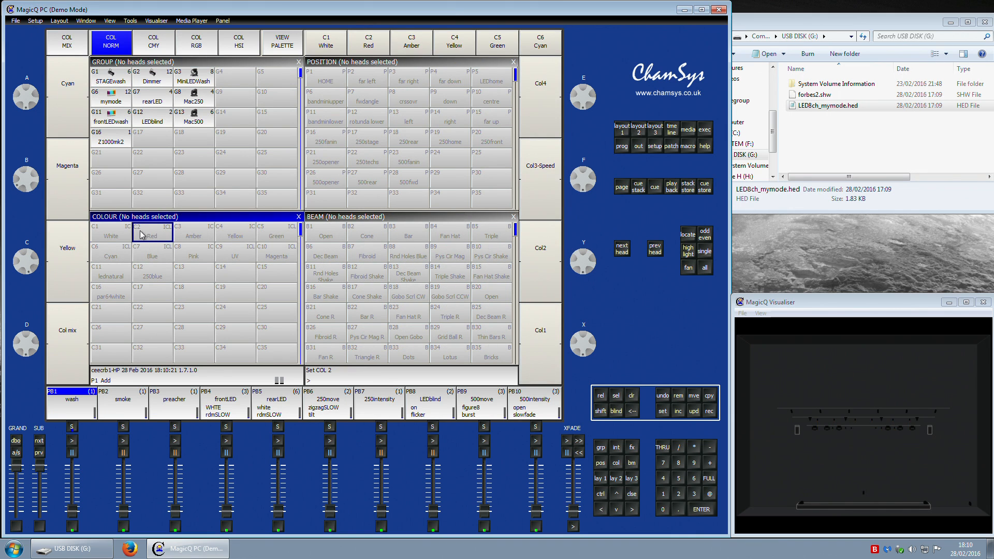
# Step: Open the palette view for the Red palette and remove the Dim attribute from the mymode heads
pyautogui.click(283, 44)
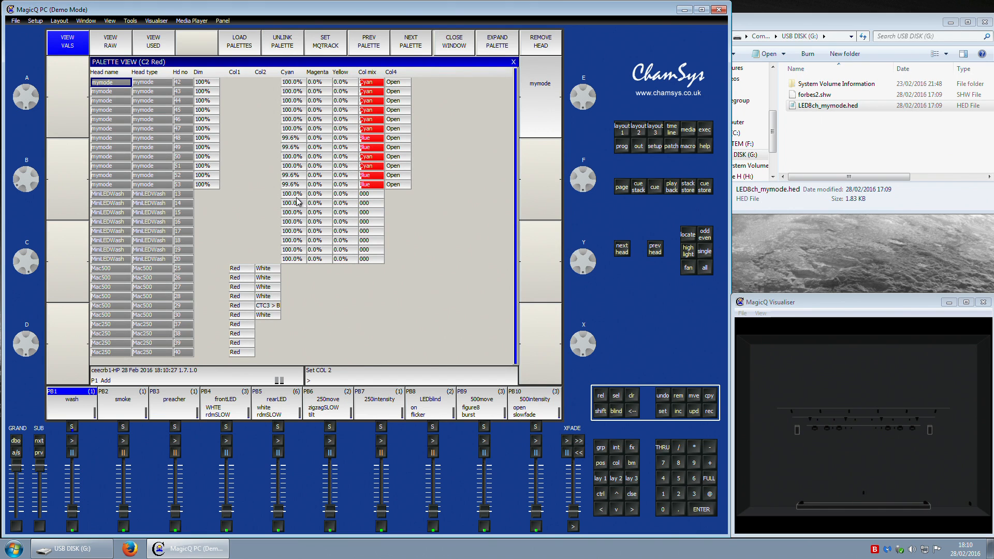
pyautogui.moveTo(210, 83); pyautogui.dragTo(215, 148)
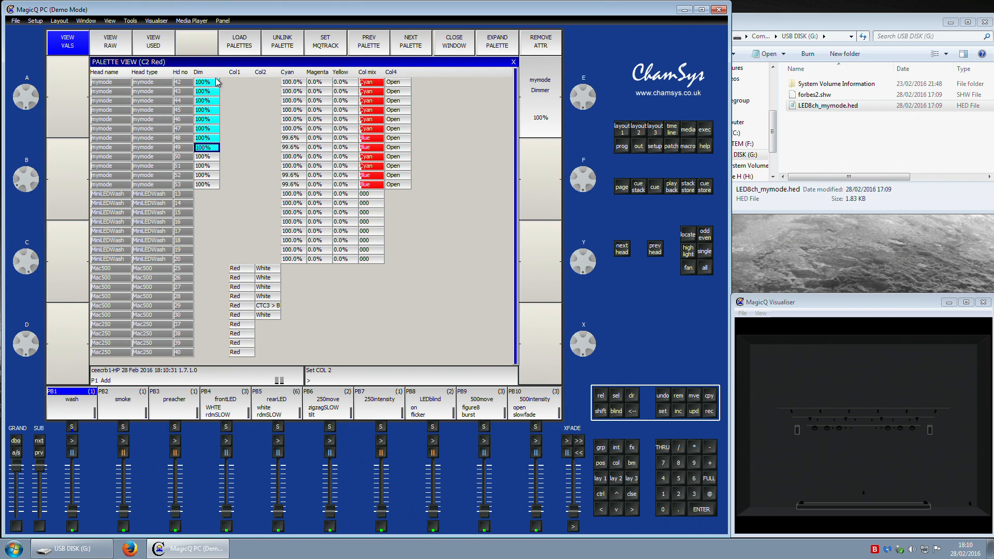
pyautogui.moveTo(212, 86); pyautogui.dragTo(211, 185)
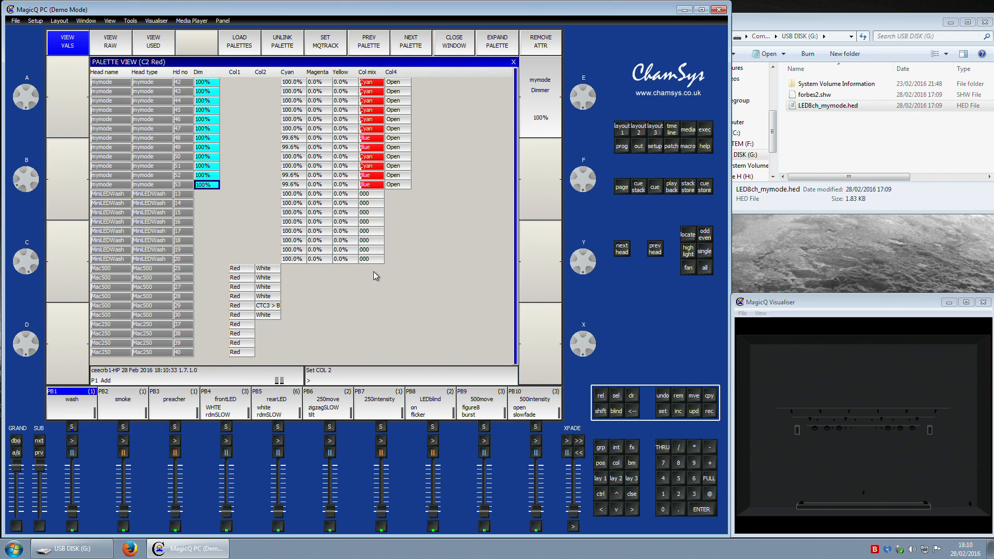
pyautogui.click(201, 73)
pyautogui.click(230, 100)
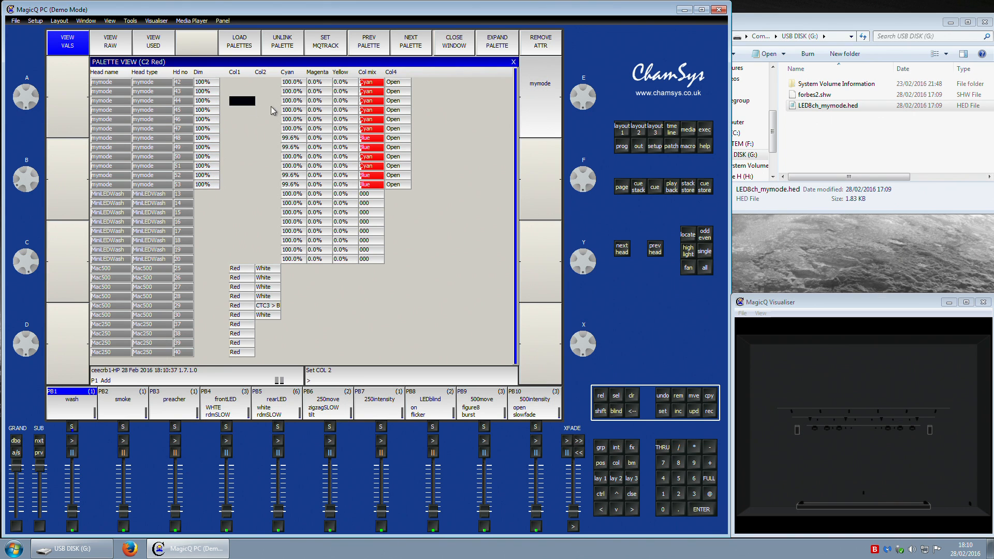
pyautogui.click(198, 74)
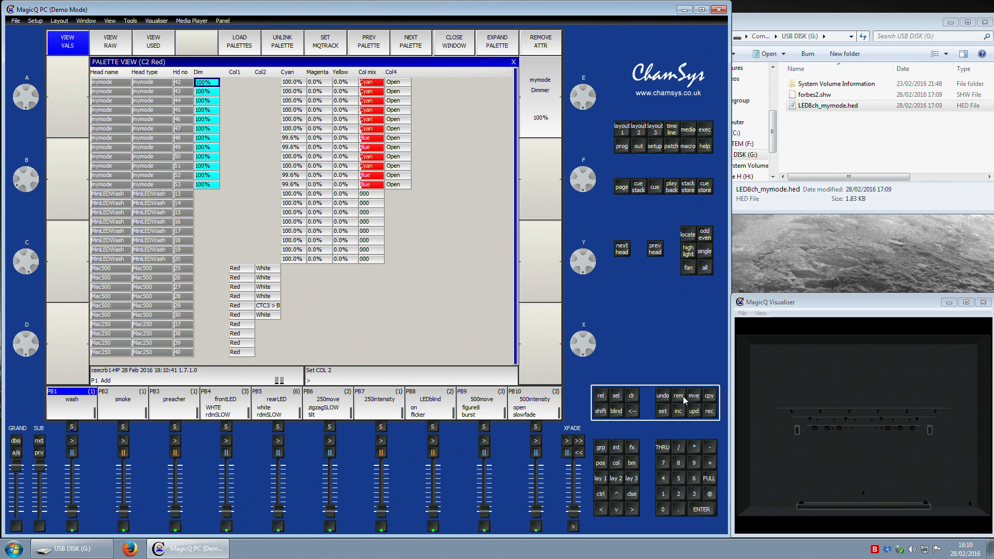
# Step: Remove the Dim attribute from the Amber and Yellow palettes
pyautogui.click(411, 43)
pyautogui.click(202, 73)
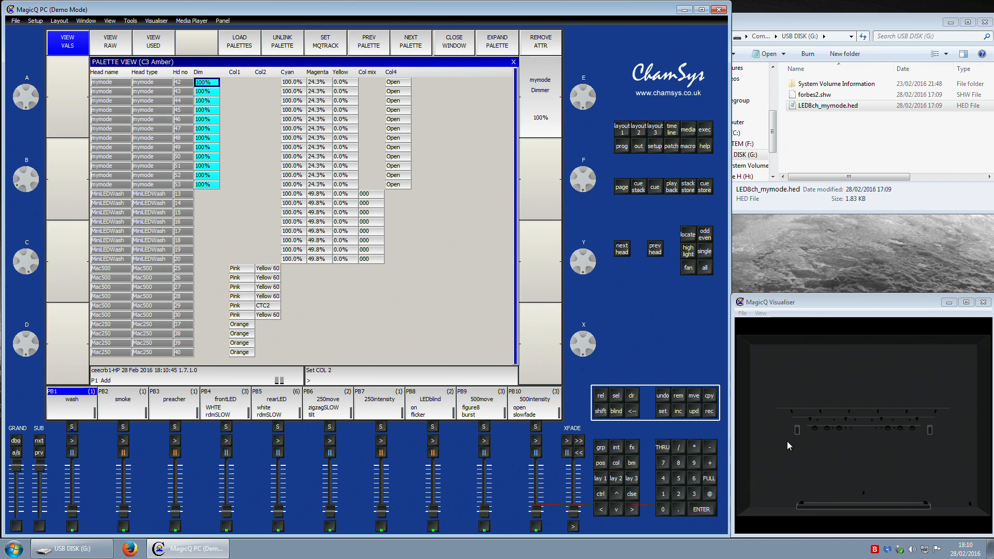
pyautogui.click(680, 399)
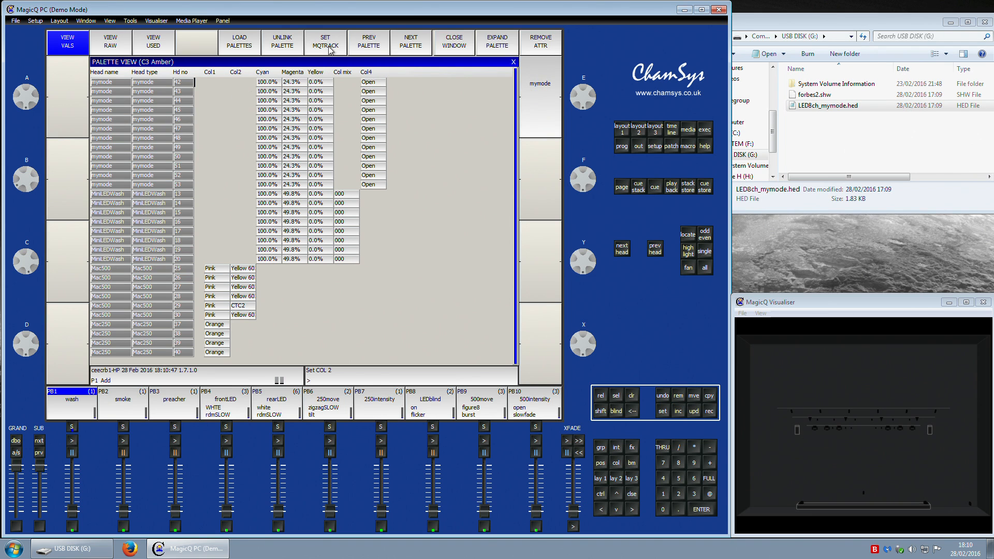
pyautogui.click(405, 45)
pyautogui.click(201, 73)
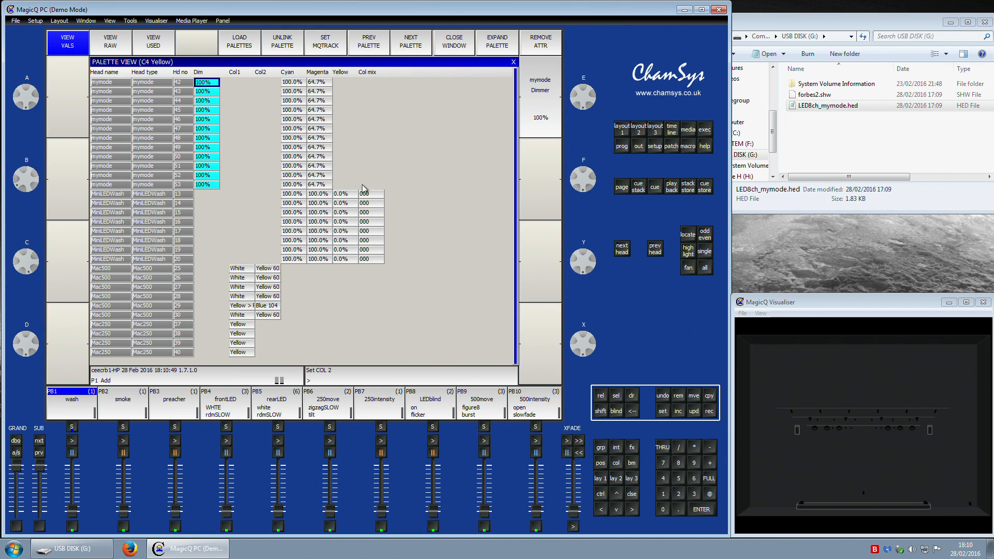
pyautogui.click(681, 399)
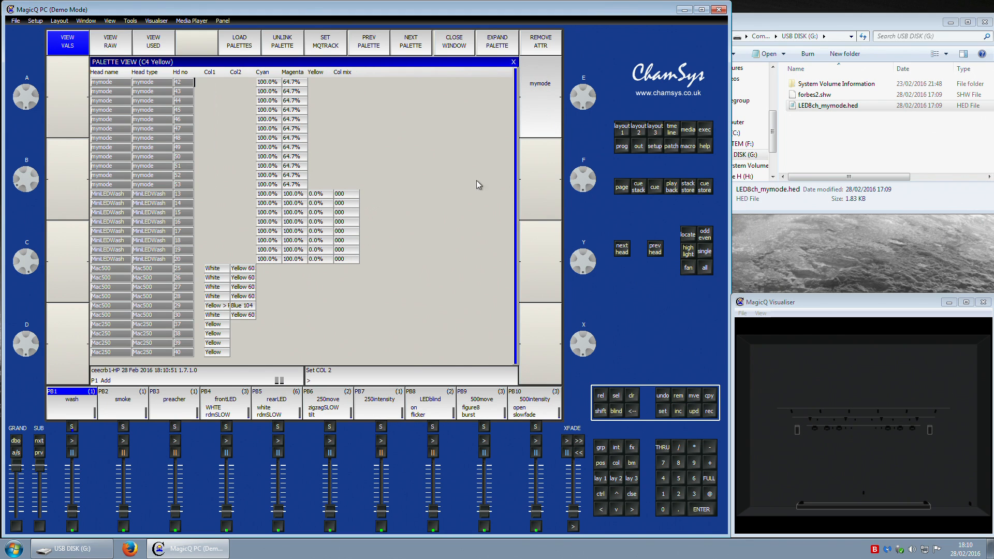
# Step: Remove the Dim attribute from the Green and Cyan palettes
pyautogui.click(410, 45)
pyautogui.click(200, 74)
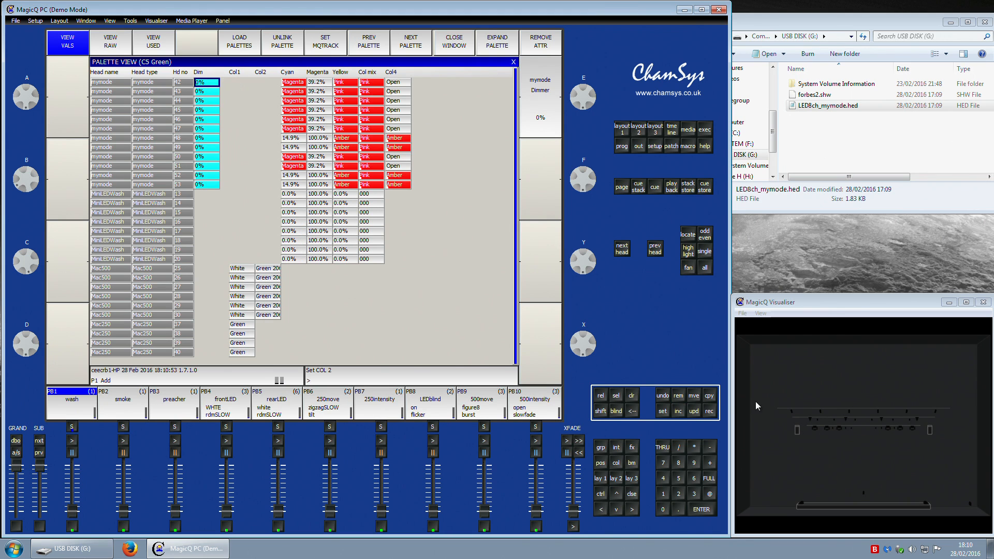
pyautogui.click(680, 399)
pyautogui.click(413, 45)
pyautogui.click(199, 75)
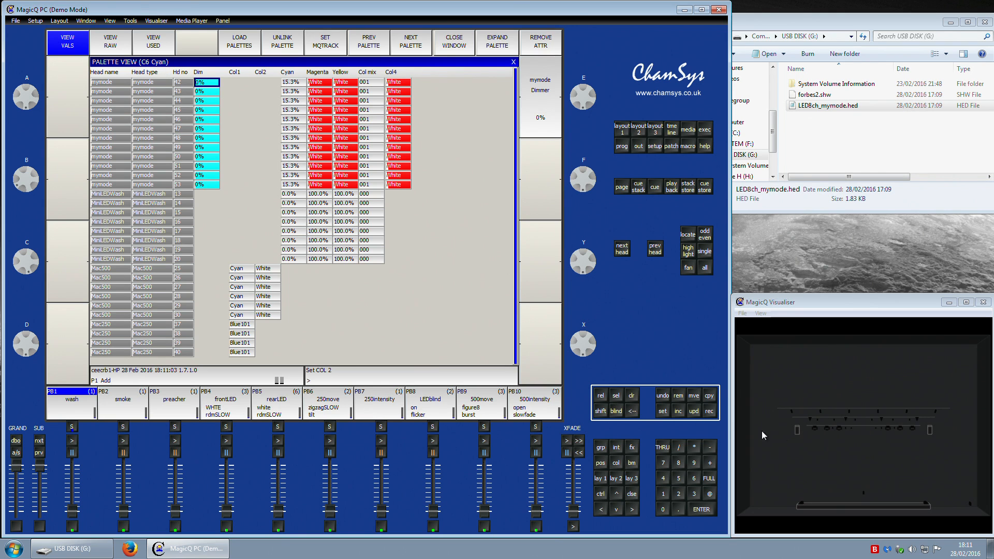
pyautogui.click(679, 397)
# Step: Remove the Dim attribute from the Blue and Pink palettes
pyautogui.click(414, 41)
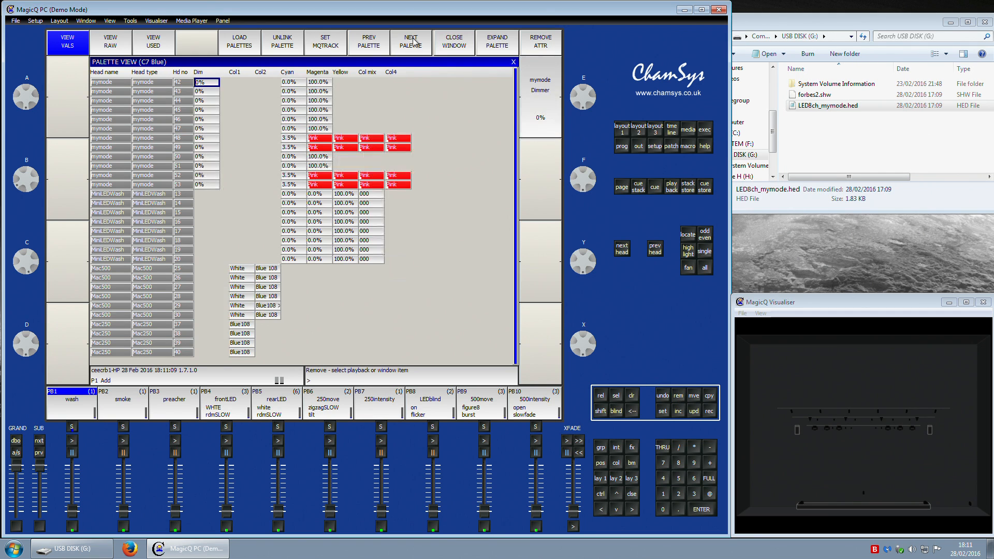
pyautogui.click(200, 74)
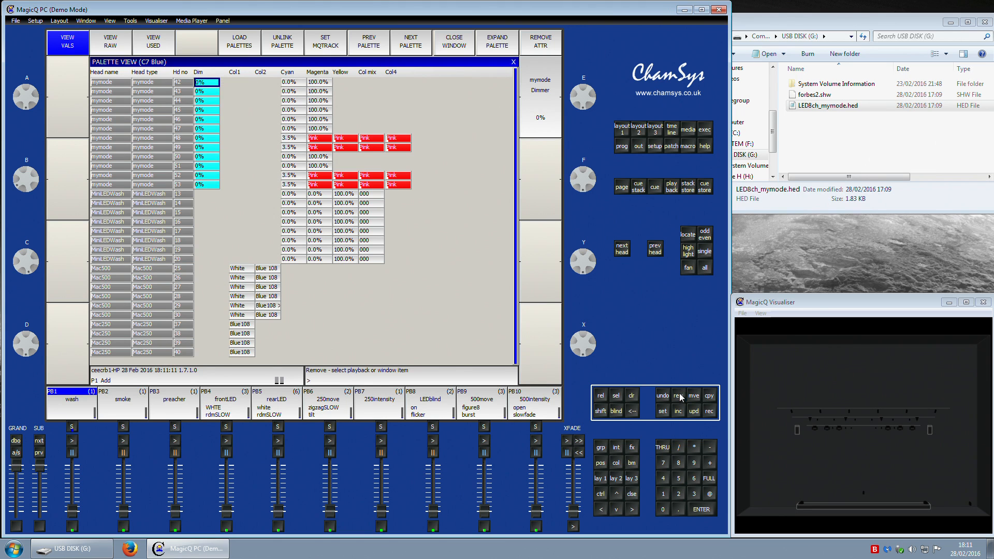
pyautogui.click(410, 42)
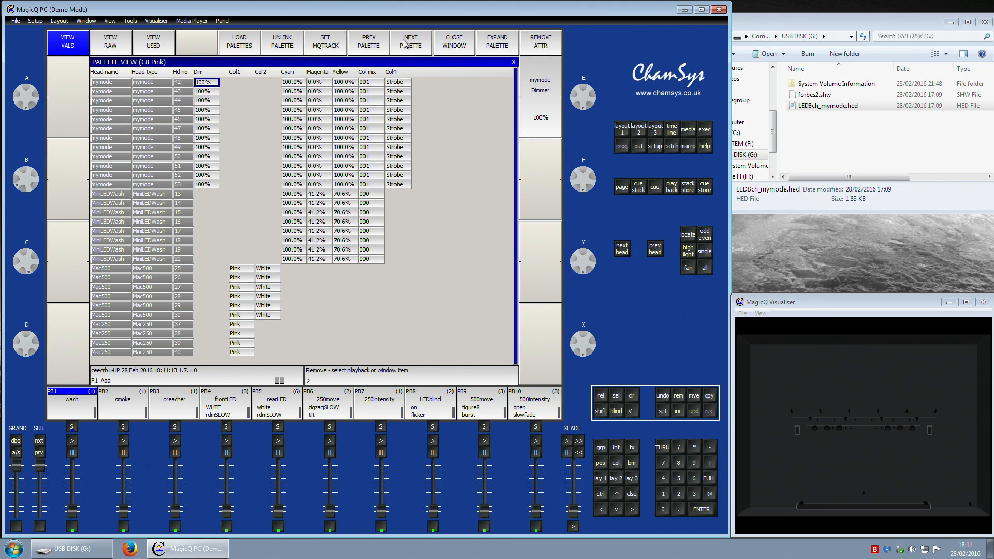
pyautogui.click(210, 75)
pyautogui.click(682, 395)
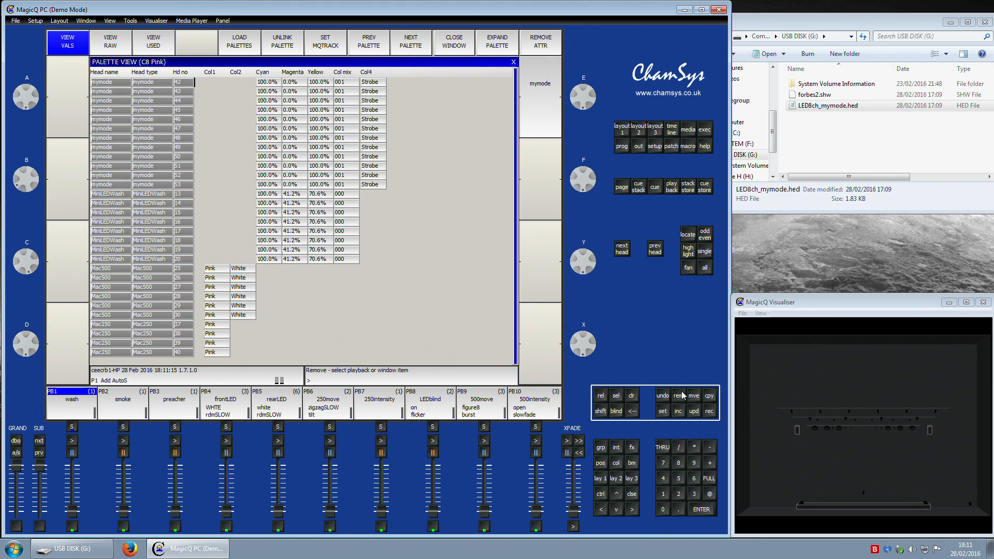
# Step: Remove the Dim attribute from the UV and Magenta palettes
pyautogui.click(418, 47)
pyautogui.click(208, 76)
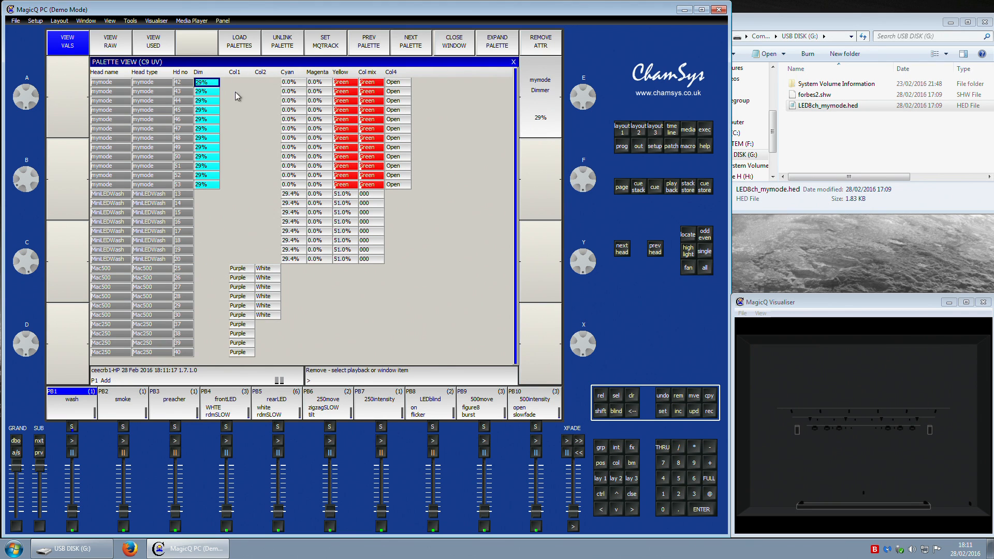
pyautogui.click(681, 397)
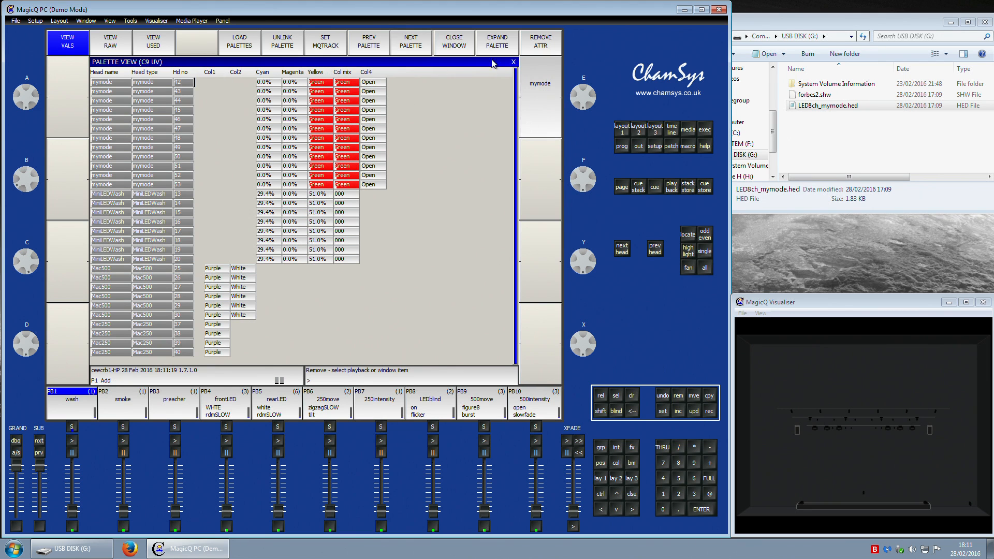
pyautogui.click(414, 47)
pyautogui.click(209, 74)
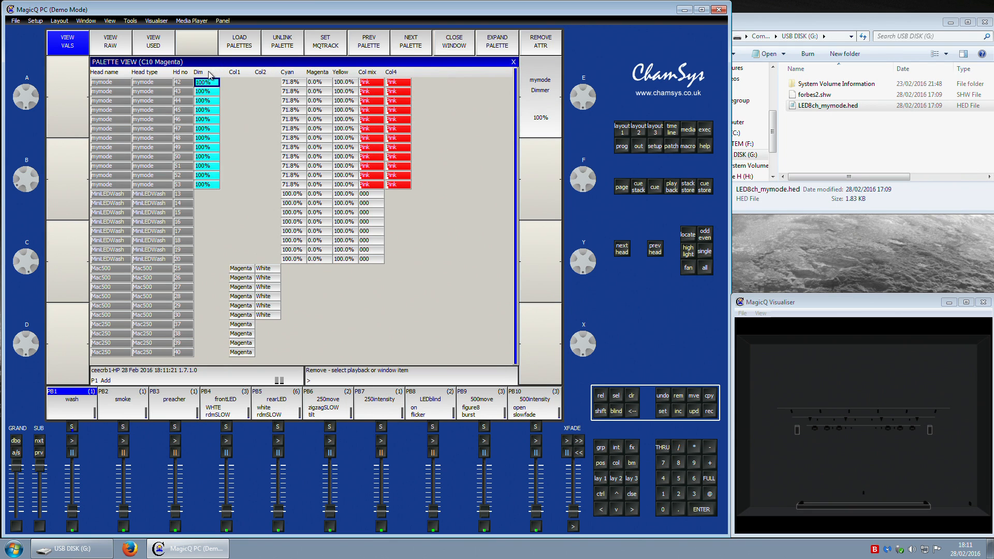
pyautogui.click(679, 397)
pyautogui.click(414, 37)
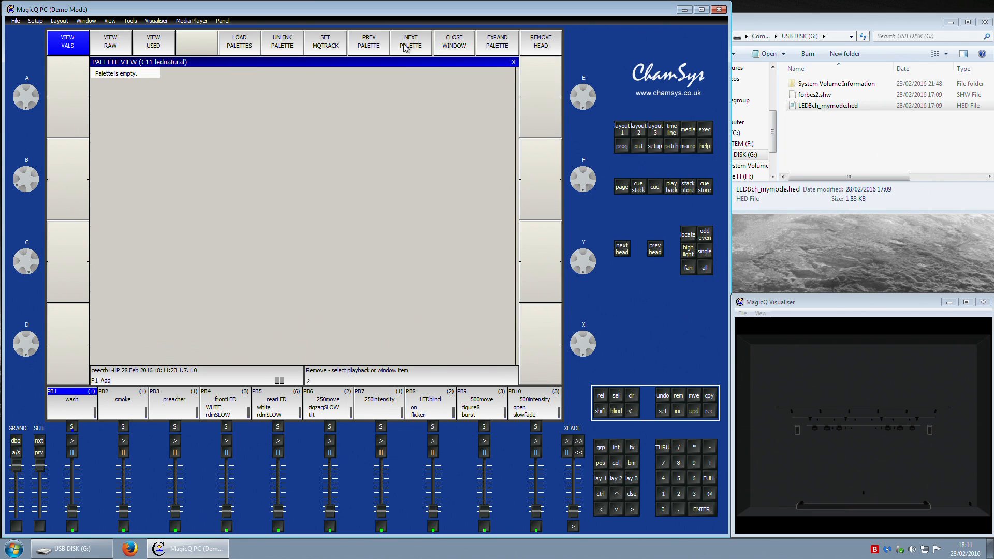
# Step: Step through the remaining colour palettes in the palette view, then return to the layout
pyautogui.click(417, 47)
pyautogui.click(414, 47)
pyautogui.click(413, 47)
pyautogui.click(412, 47)
pyautogui.click(412, 46)
pyautogui.click(363, 47)
pyautogui.click(362, 48)
pyautogui.click(627, 135)
# Step: Select the mymode group, try the Red, Amber, Yellow, Green and White palettes on it, and clear the programmer
pyautogui.click(150, 235)
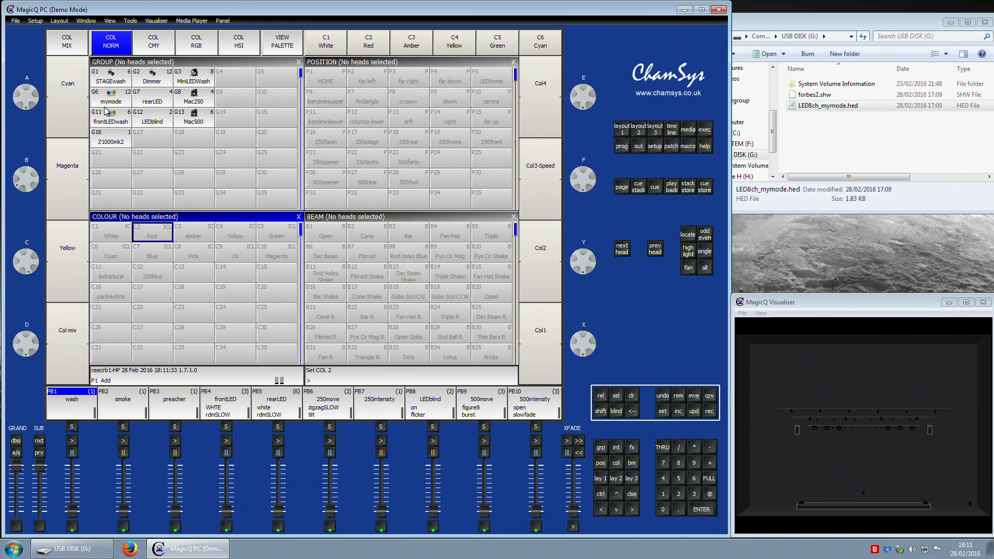
pyautogui.click(109, 99)
pyautogui.click(151, 232)
pyautogui.scroll(-1, 189, 241)
pyautogui.scroll(2, 188, 241)
pyautogui.click(196, 234)
pyautogui.click(233, 234)
pyautogui.click(274, 237)
pyautogui.click(165, 237)
pyautogui.click(124, 238)
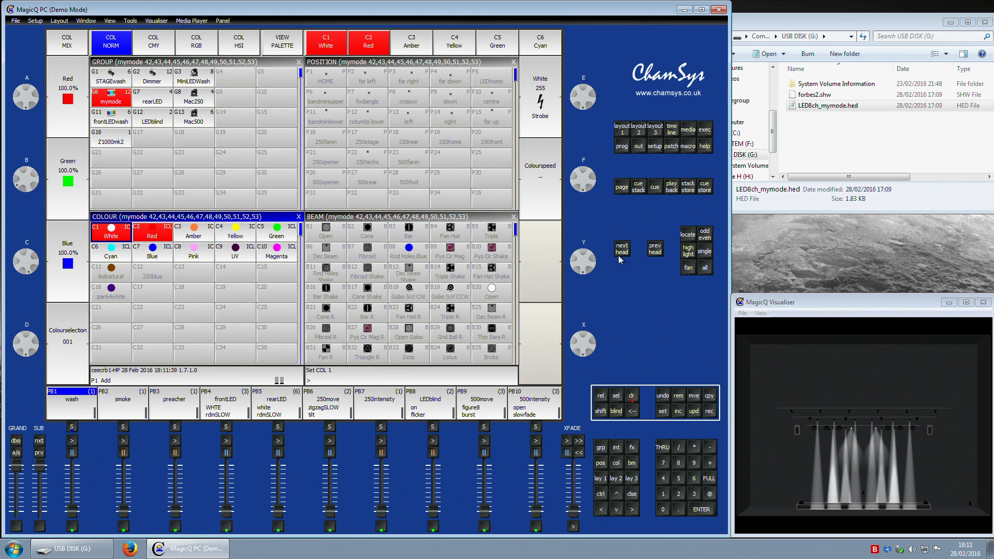
pyautogui.click(632, 395)
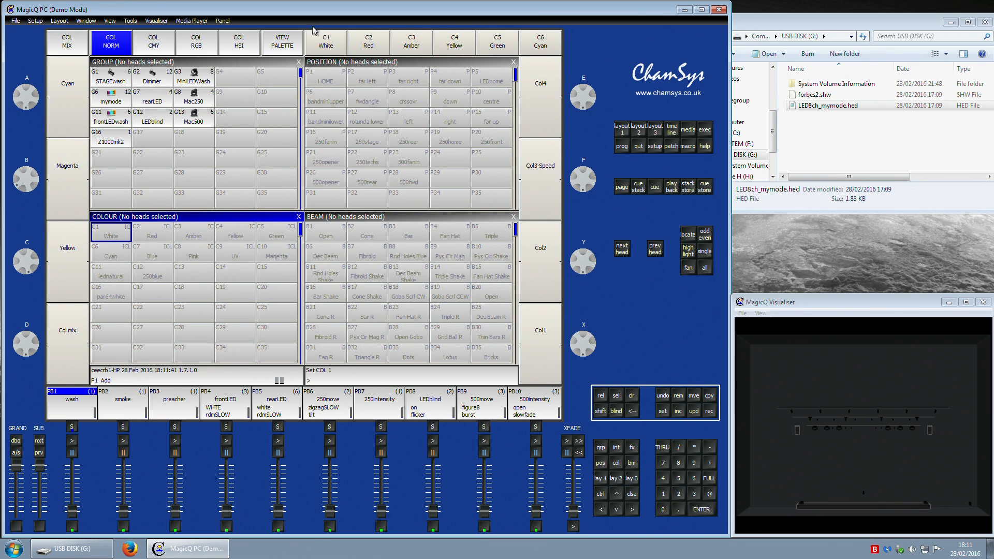
# Step: Reopen the palette view and remove the Dim attribute from the White palette
pyautogui.click(295, 48)
pyautogui.click(207, 82)
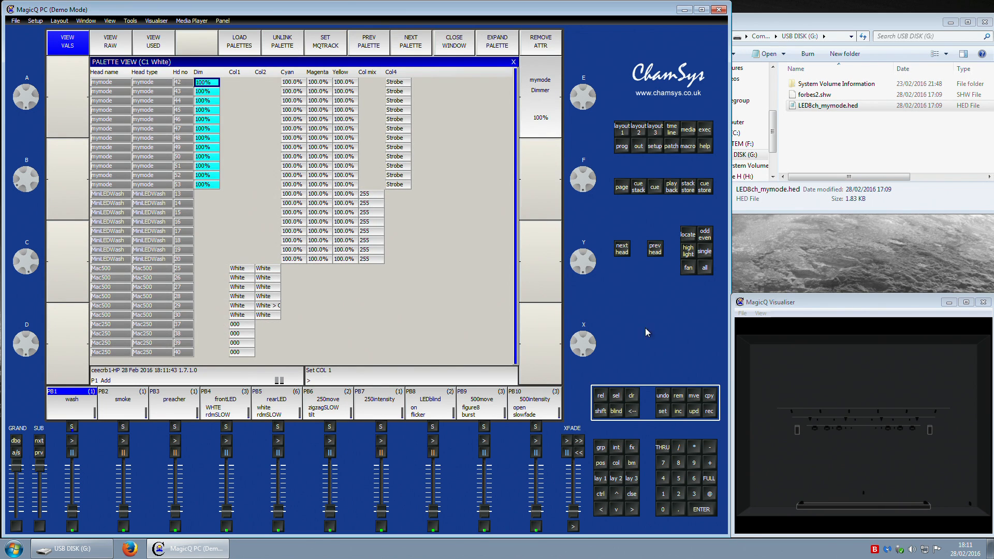
pyautogui.click(679, 395)
# Step: Review each colour palette's values in the palette view and return to the layout
pyautogui.click(404, 47)
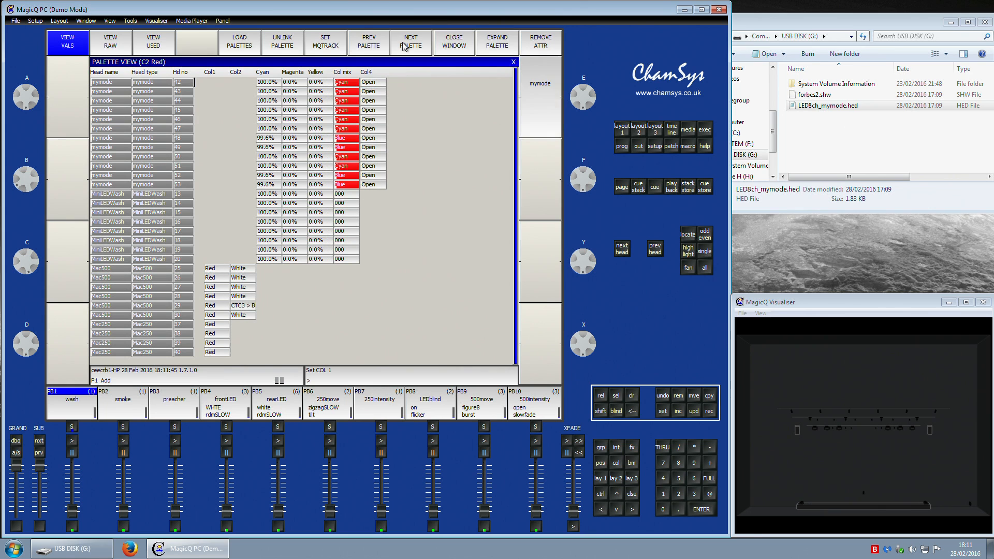
pyautogui.click(374, 46)
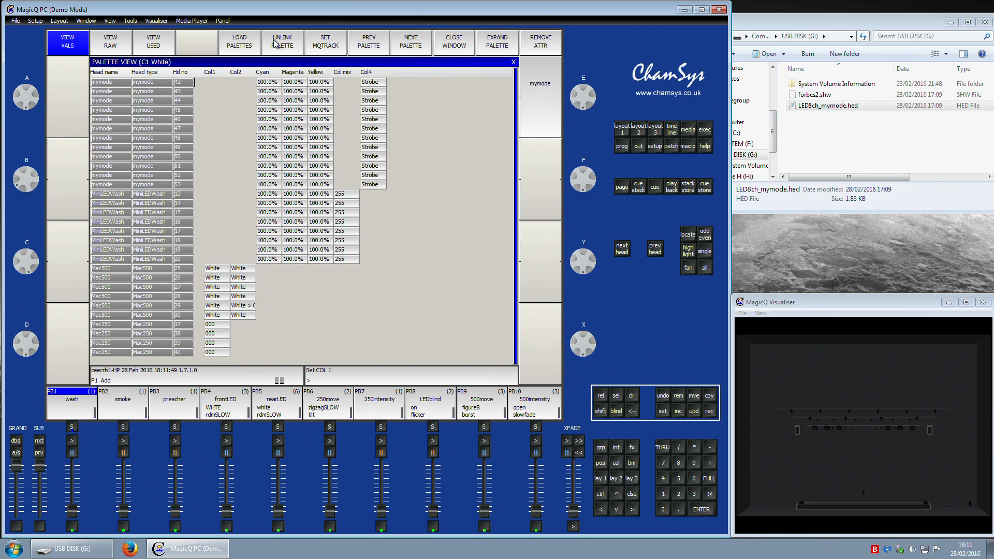
pyautogui.click(405, 48)
pyautogui.click(413, 48)
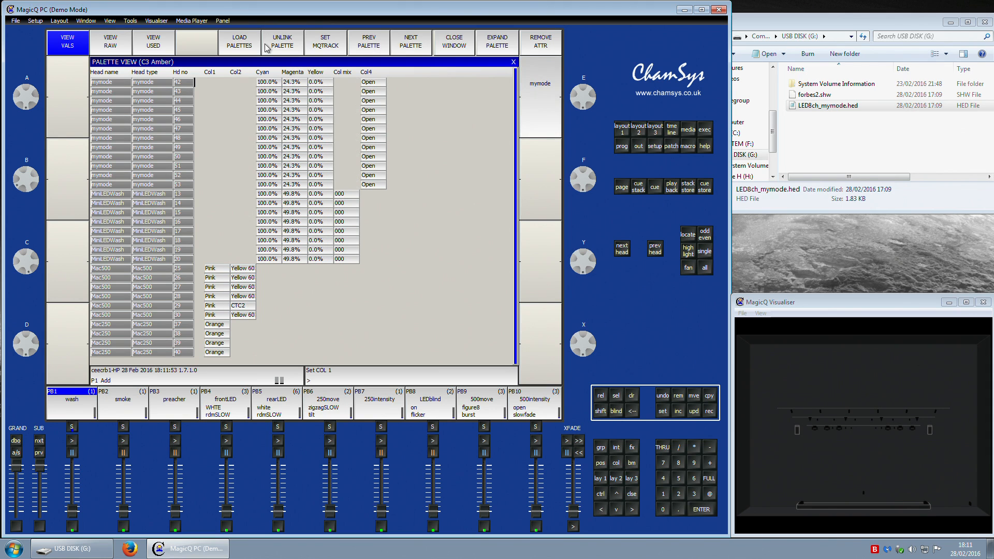
pyautogui.click(413, 46)
pyautogui.click(412, 46)
pyautogui.click(409, 48)
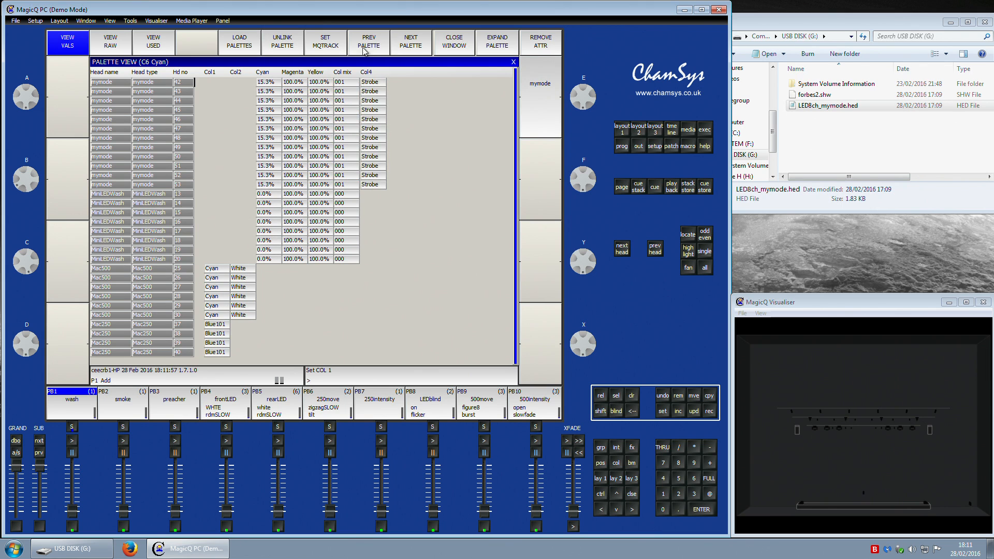
pyautogui.click(417, 49)
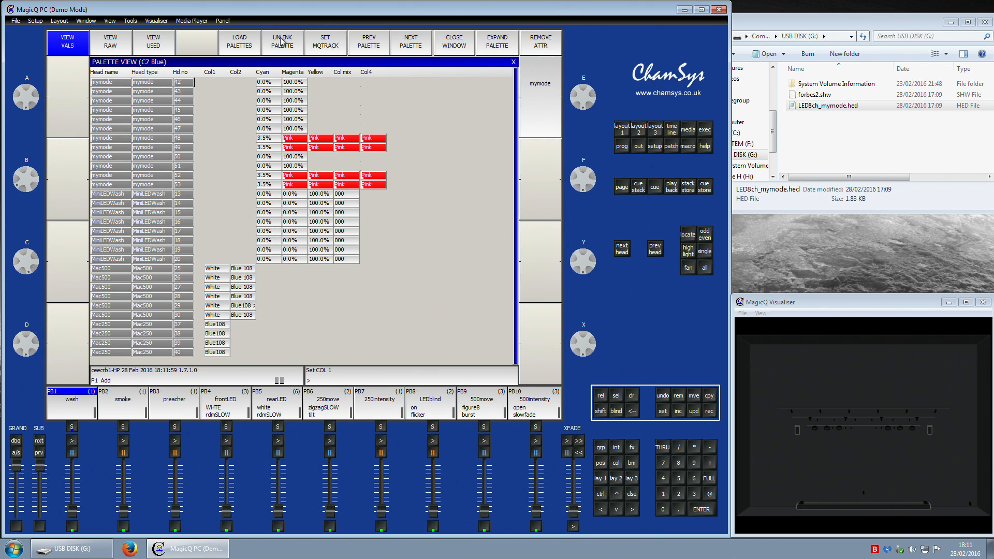
pyautogui.click(425, 50)
pyautogui.click(412, 49)
pyautogui.click(415, 50)
pyautogui.click(409, 51)
pyautogui.click(410, 51)
pyautogui.click(411, 51)
pyautogui.click(410, 51)
pyautogui.click(410, 51)
pyautogui.click(410, 51)
pyautogui.click(622, 133)
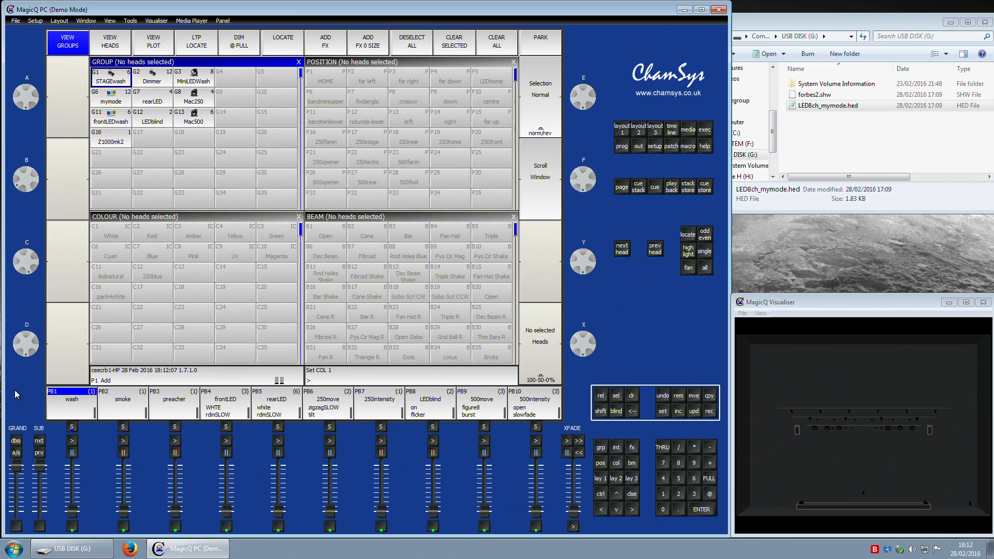
# Step: Select the mymode group and bring its heads to full intensity
pyautogui.click(161, 239)
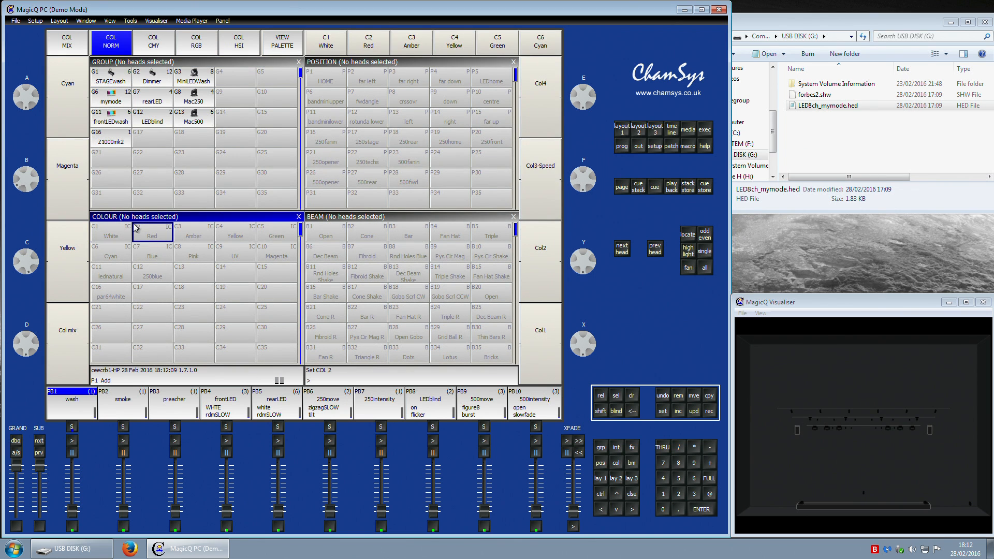
pyautogui.click(111, 98)
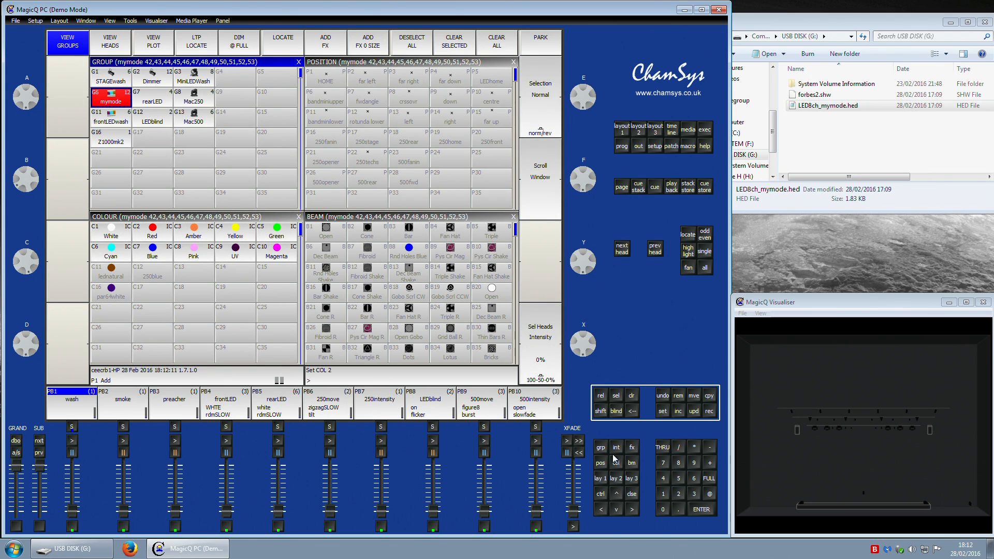
pyautogui.click(707, 482)
# Step: Apply the White, Red, Amber, Yellow and Green palettes to the mymode heads in turn
pyautogui.click(119, 232)
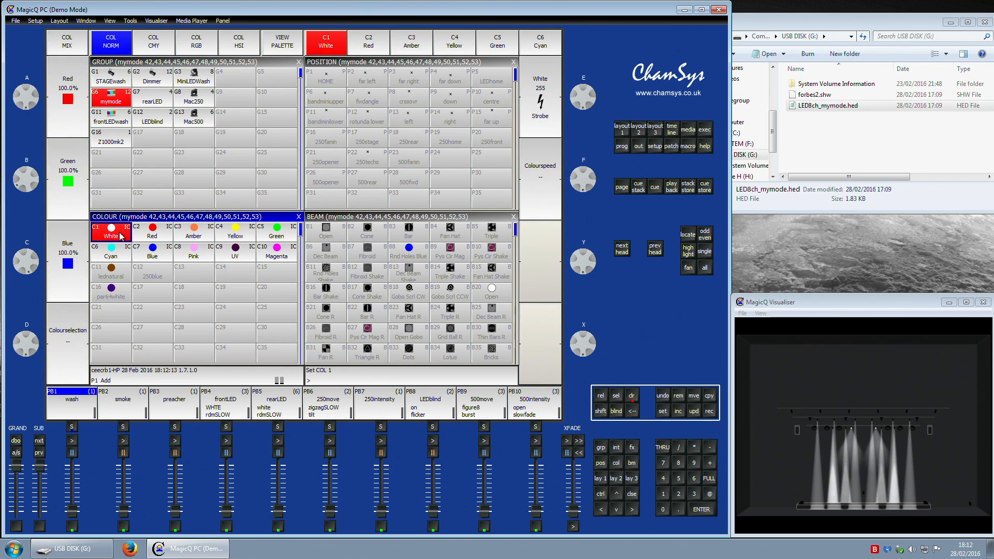
pyautogui.click(149, 233)
pyautogui.click(193, 234)
pyautogui.click(234, 234)
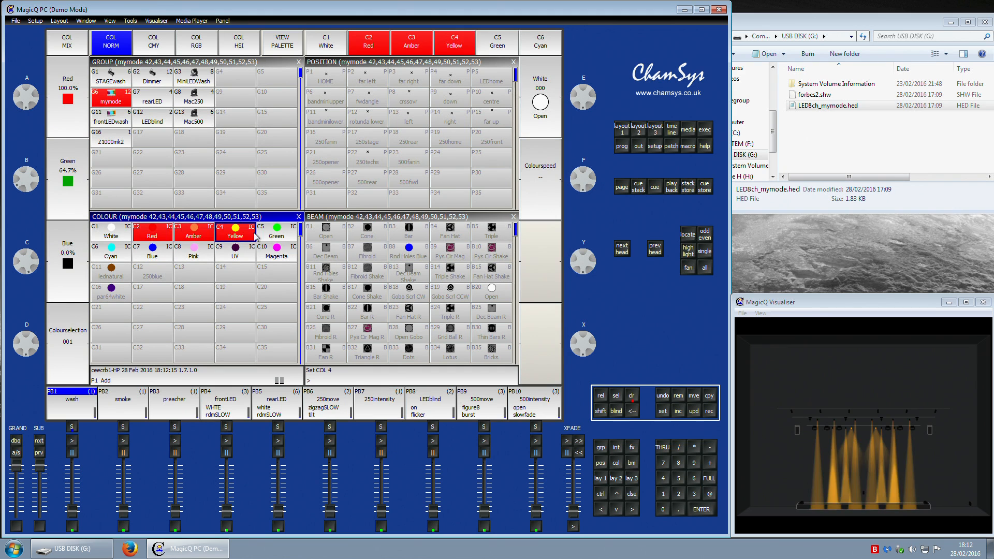
pyautogui.click(280, 237)
# Step: Apply the Magenta, UV, Pink, Blue and Cyan palettes to the mymode heads in turn
pyautogui.click(277, 253)
pyautogui.click(235, 254)
pyautogui.click(195, 254)
pyautogui.click(151, 254)
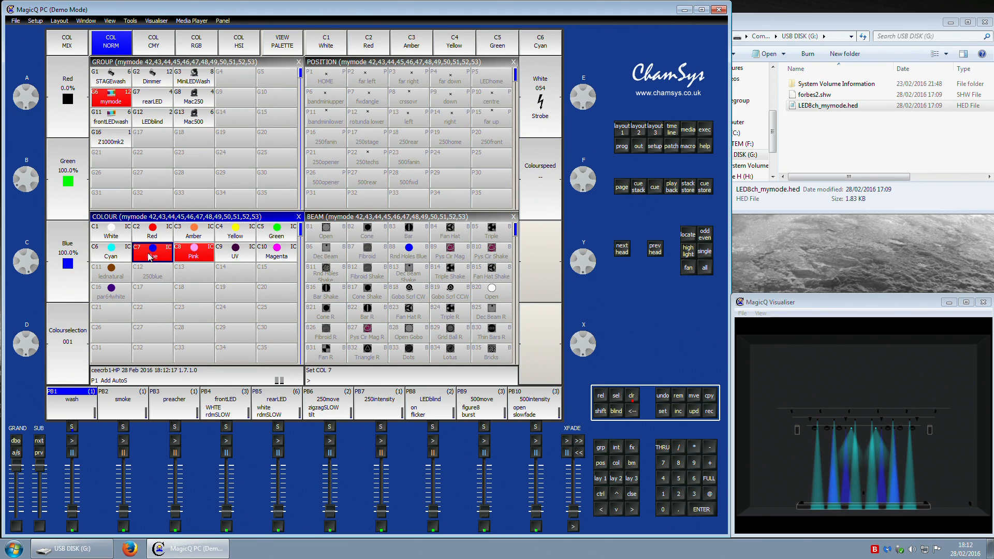
pyautogui.click(114, 257)
pyautogui.moveTo(113, 255); pyautogui.dragTo(165, 253)
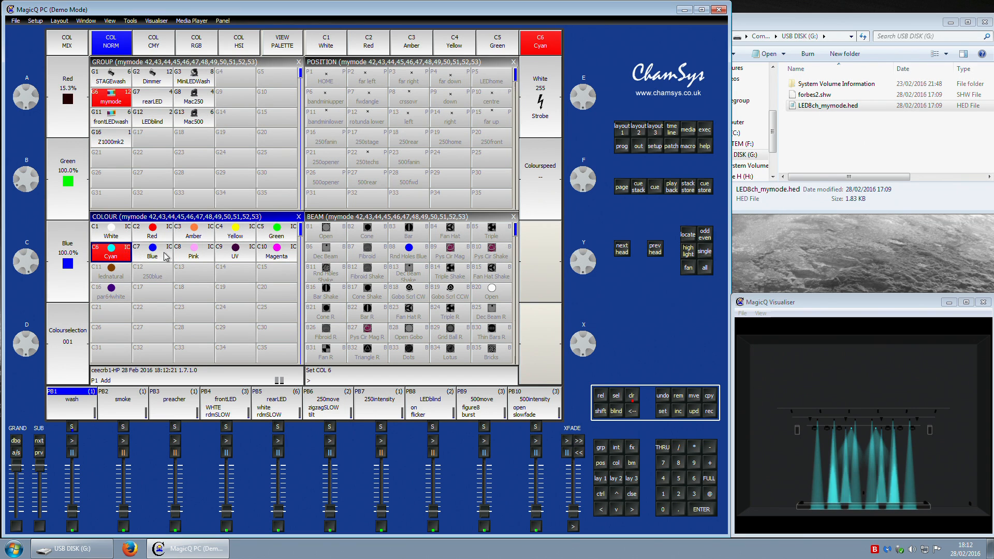
# Step: Apply the Pink, Magenta, Yellow, Green, Blue, UV and Magenta palettes to the mymode heads in turn
pyautogui.click(194, 254)
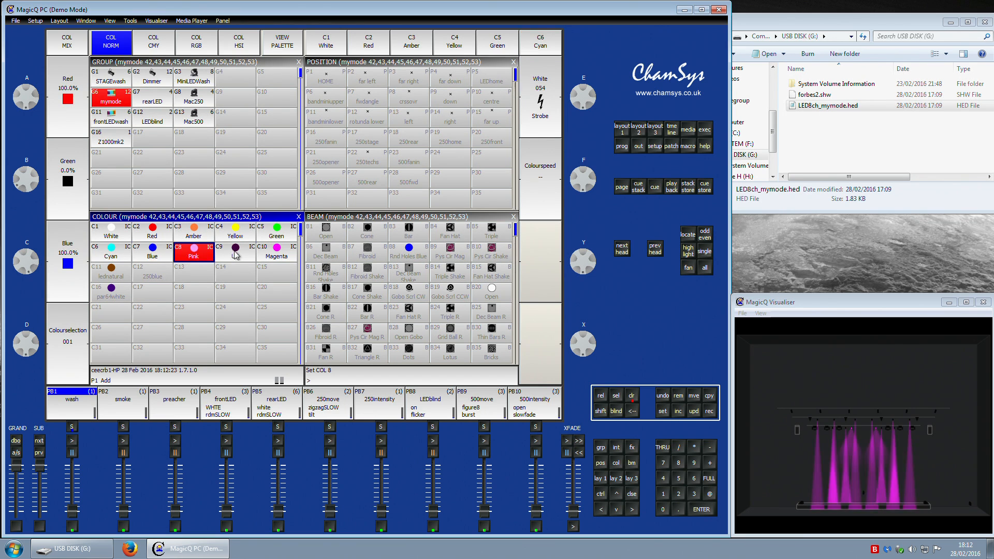
pyautogui.click(280, 257)
pyautogui.moveTo(274, 238)
pyautogui.mouseDown()
pyautogui.moveTo(232, 236)
pyautogui.moveTo(276, 238)
pyautogui.mouseUp()
pyautogui.click(219, 230)
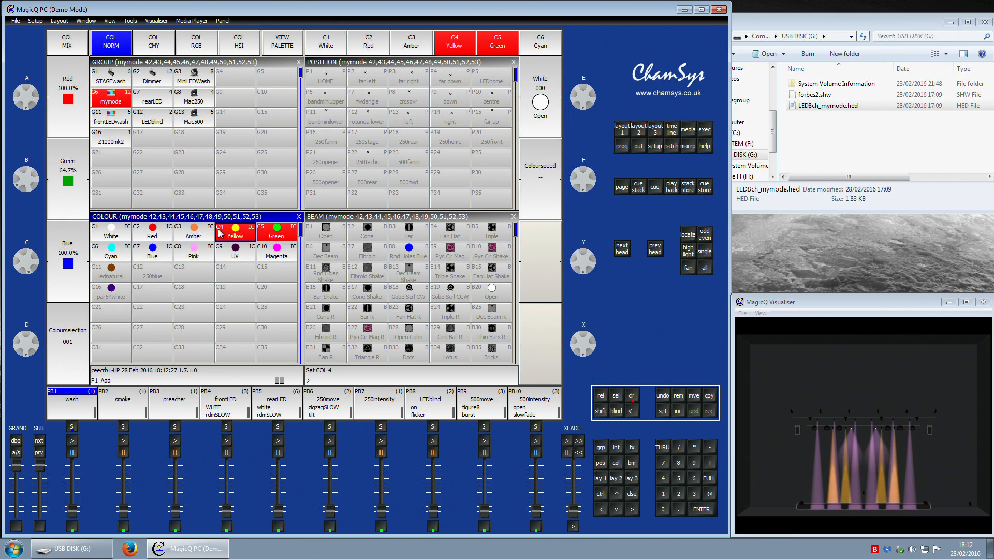
pyautogui.click(287, 240)
pyautogui.click(161, 253)
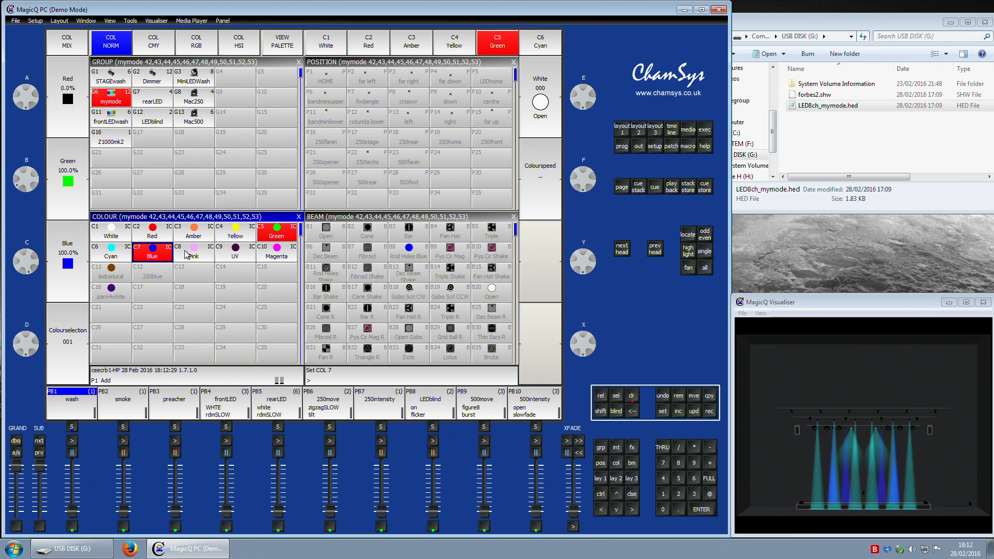
pyautogui.click(192, 254)
pyautogui.click(252, 256)
pyautogui.click(288, 256)
# Step: Apply the Green, Yellow, Amber, Red, White and Cyan palettes, then Blue, Green, Red, Amber, Yellow and Red
pyautogui.click(279, 230)
pyautogui.click(232, 229)
pyautogui.click(192, 228)
pyautogui.click(152, 231)
pyautogui.click(110, 231)
pyautogui.click(106, 256)
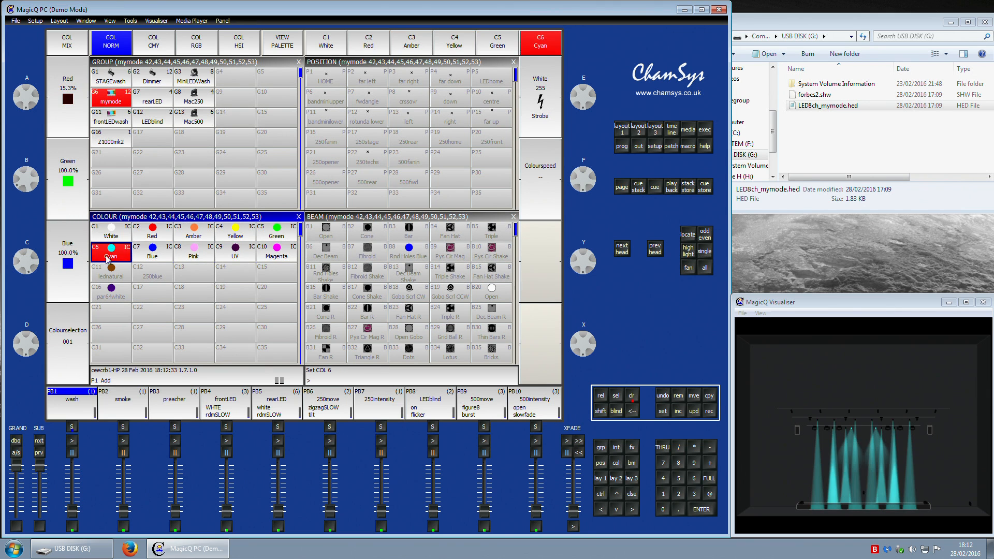
pyautogui.click(139, 238)
pyautogui.click(261, 239)
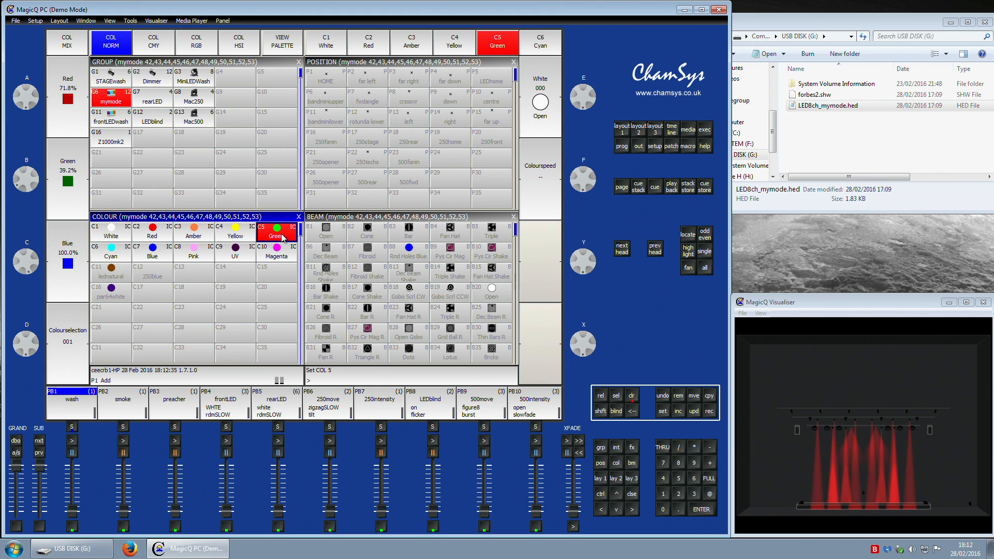
pyautogui.click(167, 252)
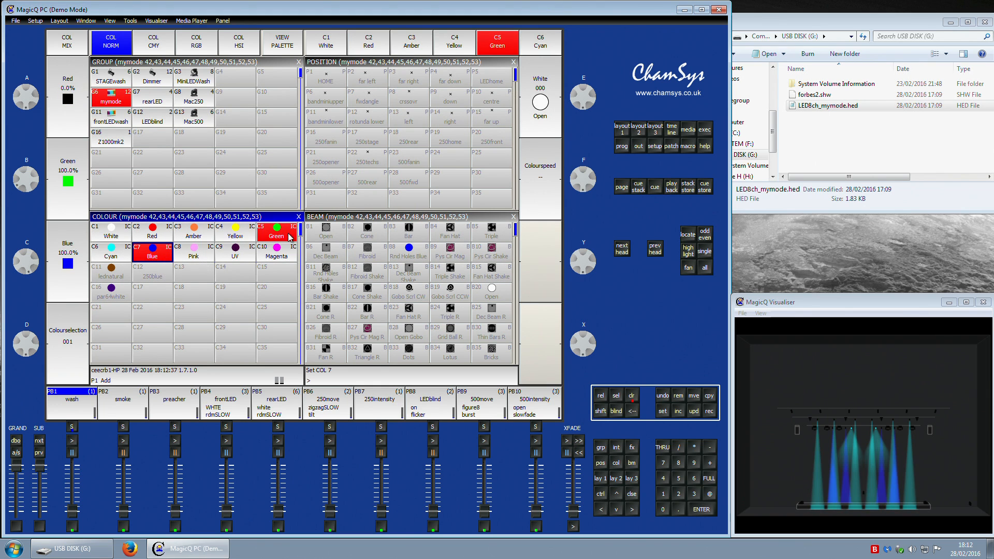
pyautogui.click(161, 233)
pyautogui.click(201, 234)
pyautogui.click(246, 235)
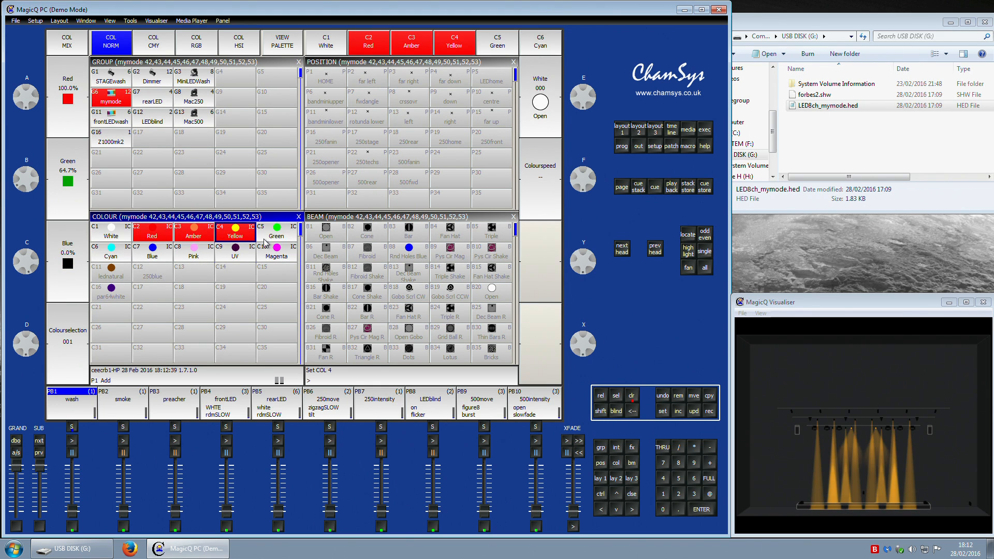
pyautogui.click(130, 234)
pyautogui.click(147, 234)
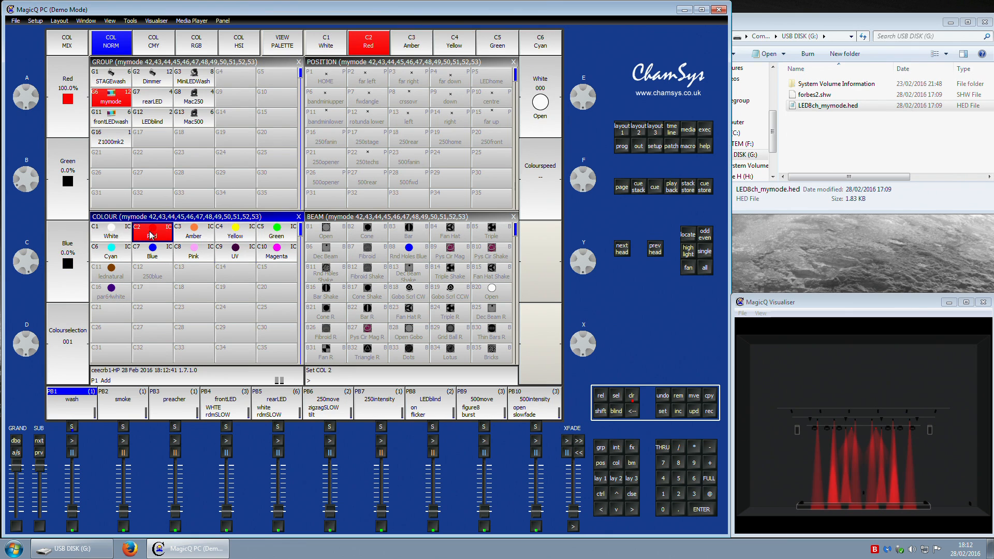
# Step: Open the palette view, go to the Amber palette and remove the Col mix and Col4 attributes from the mymode heads
pyautogui.click(281, 49)
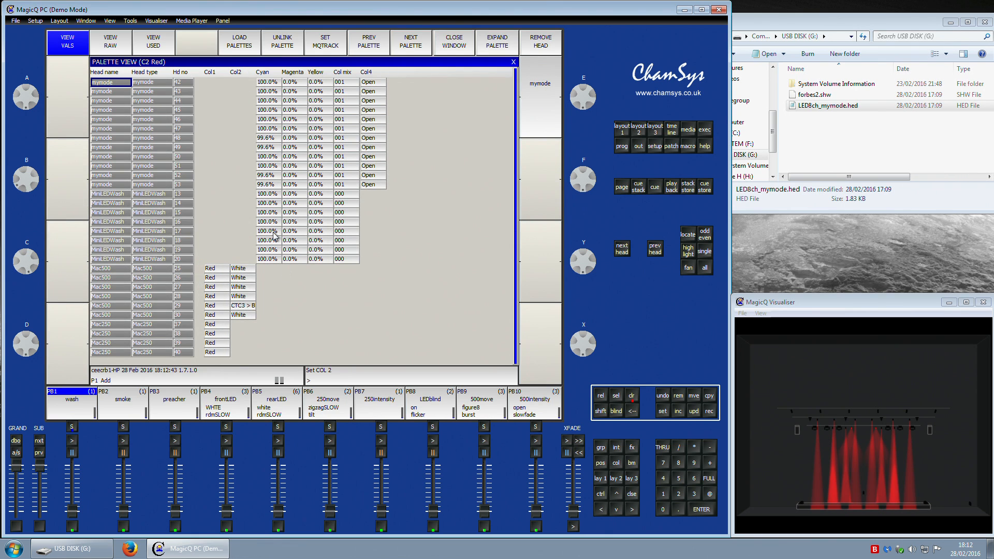
pyautogui.click(414, 47)
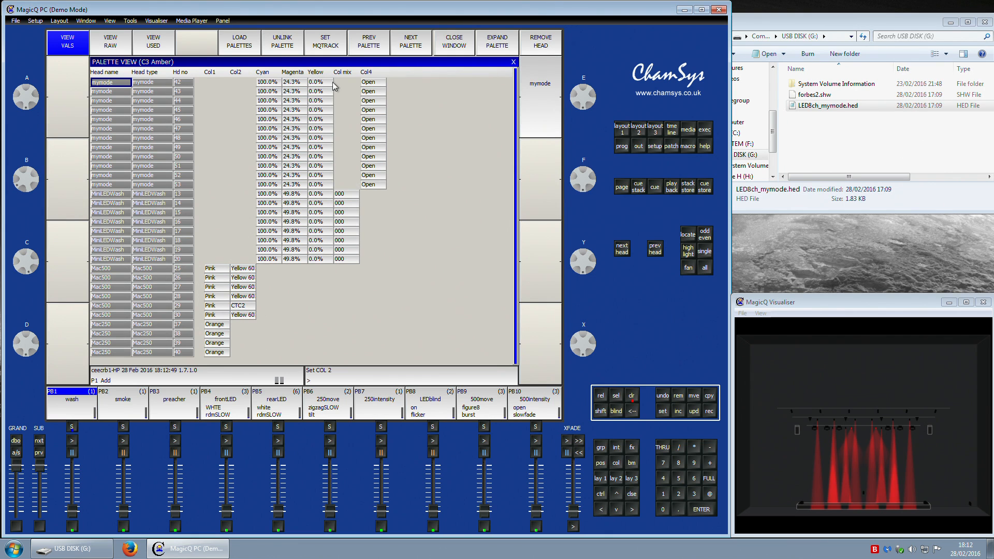
pyautogui.click(348, 74)
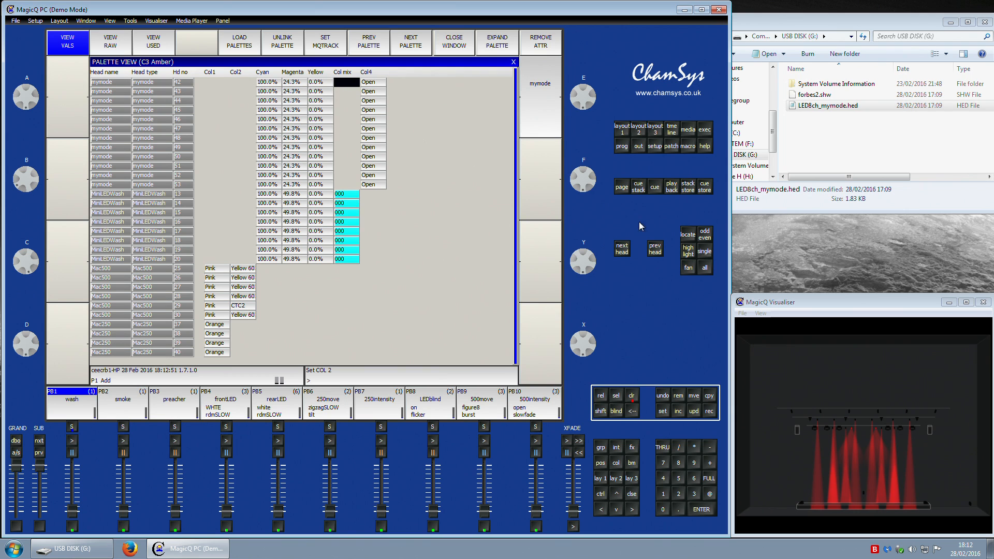
pyautogui.click(676, 391)
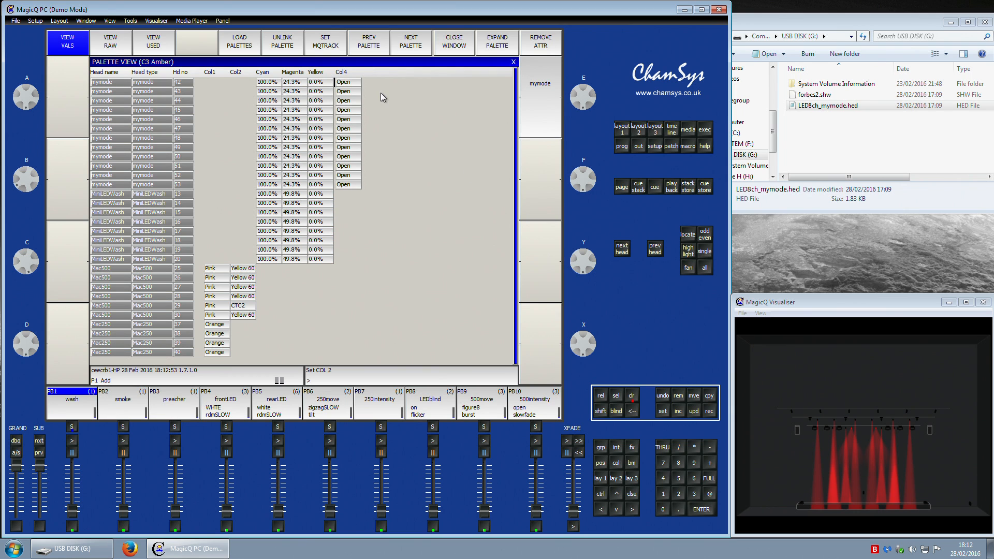
pyautogui.click(346, 72)
pyautogui.click(678, 396)
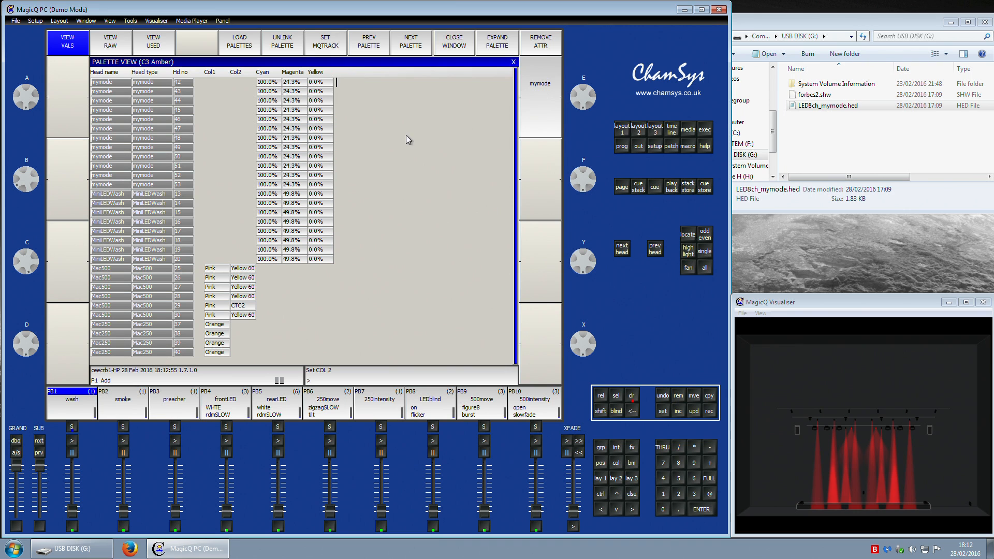
# Step: In the Red palette, remove the Col mix and Col4 attributes from the mymode heads
pyautogui.click(376, 45)
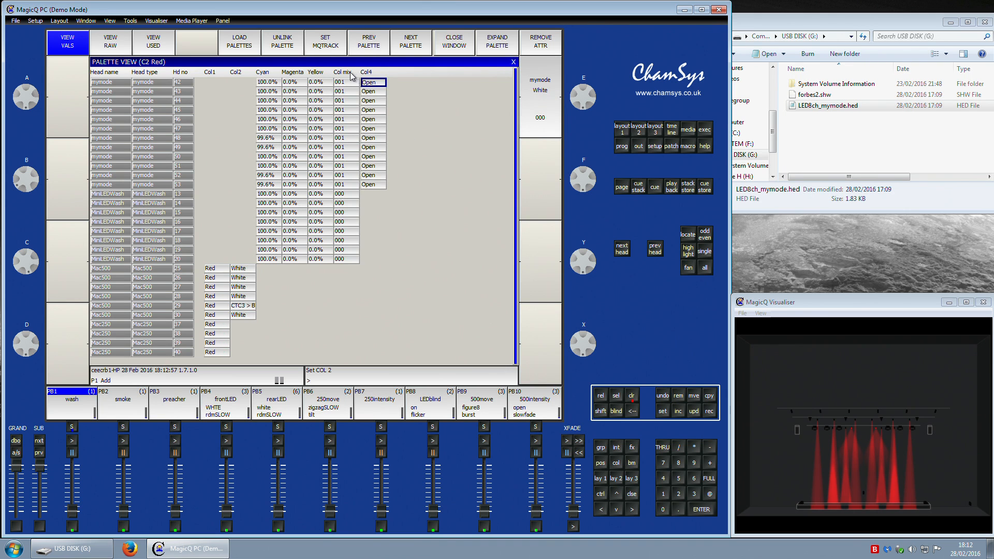
pyautogui.click(678, 397)
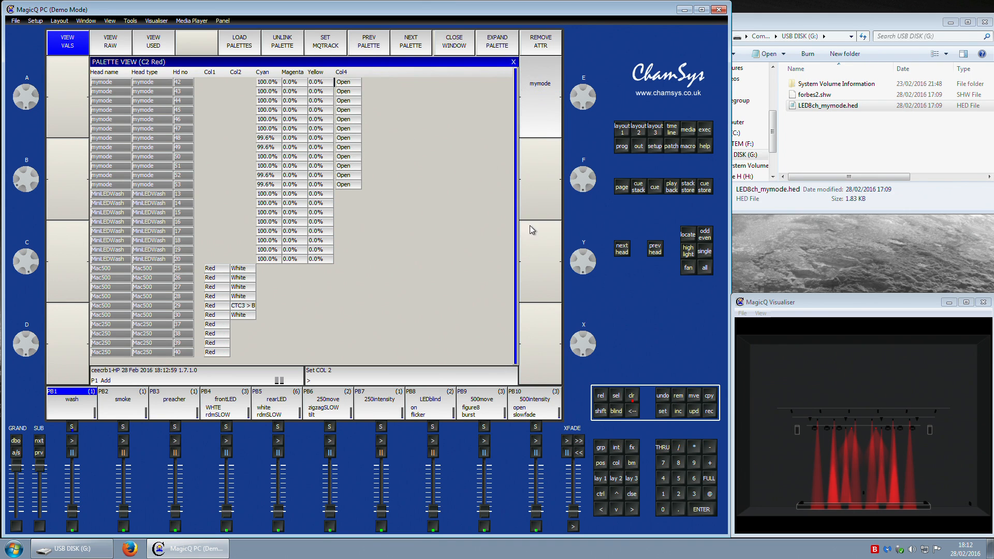
pyautogui.click(353, 76)
# Step: In the White palette, remove the Col mix and Col4 attributes from the mymode heads
pyautogui.click(379, 38)
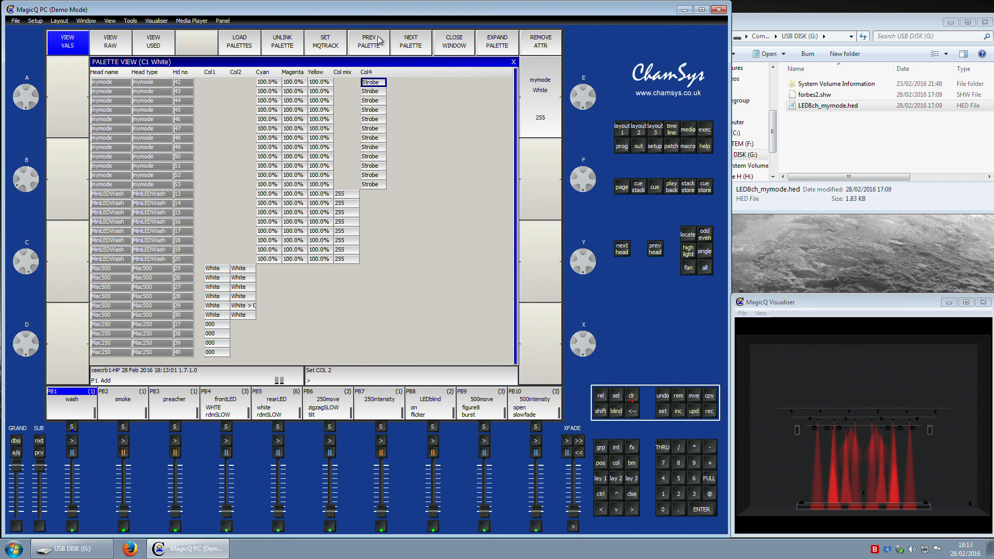
pyautogui.click(353, 74)
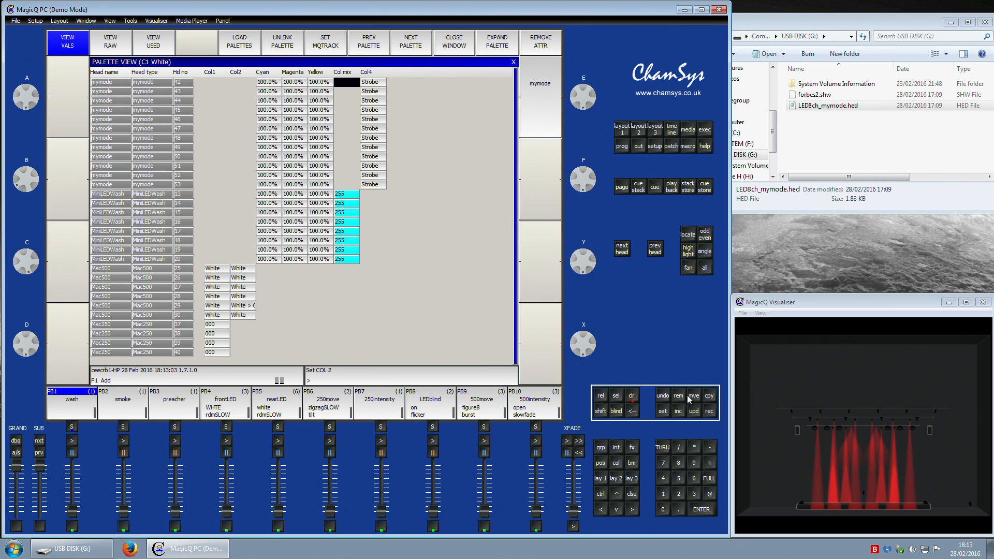
pyautogui.click(679, 396)
pyautogui.click(348, 79)
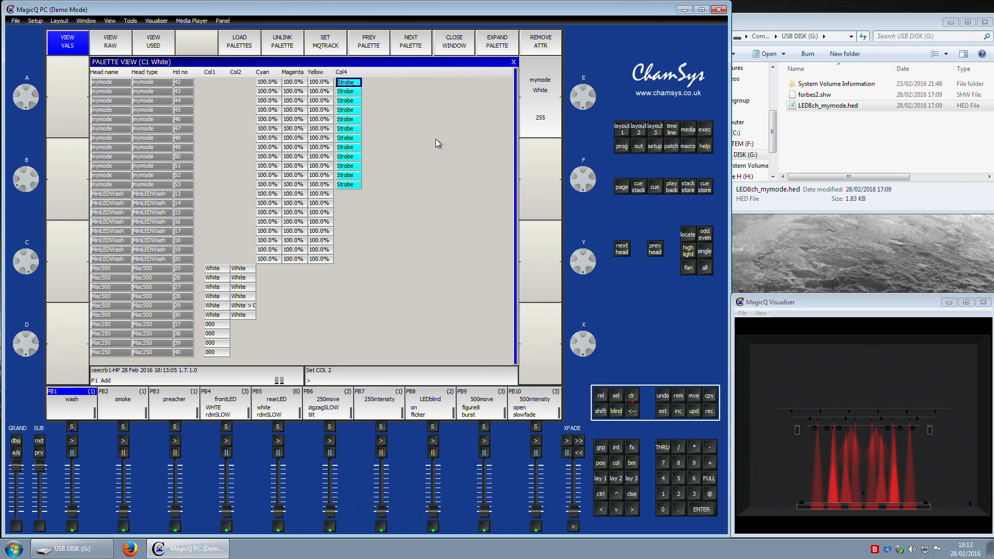
pyautogui.click(675, 395)
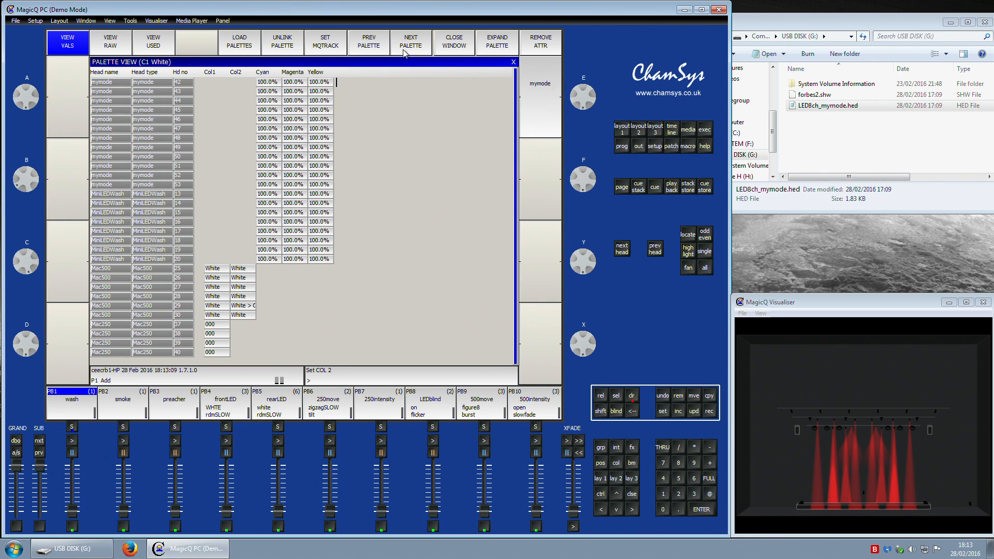
# Step: Move on to the Yellow palette and remove the Col mix attribute from the mymode heads
pyautogui.click(420, 45)
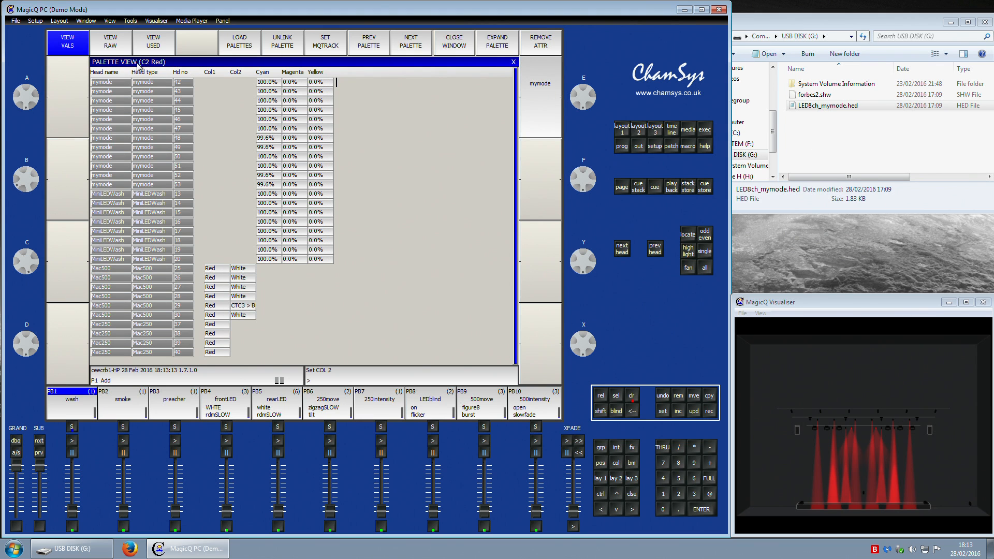
pyautogui.click(411, 44)
pyautogui.click(410, 45)
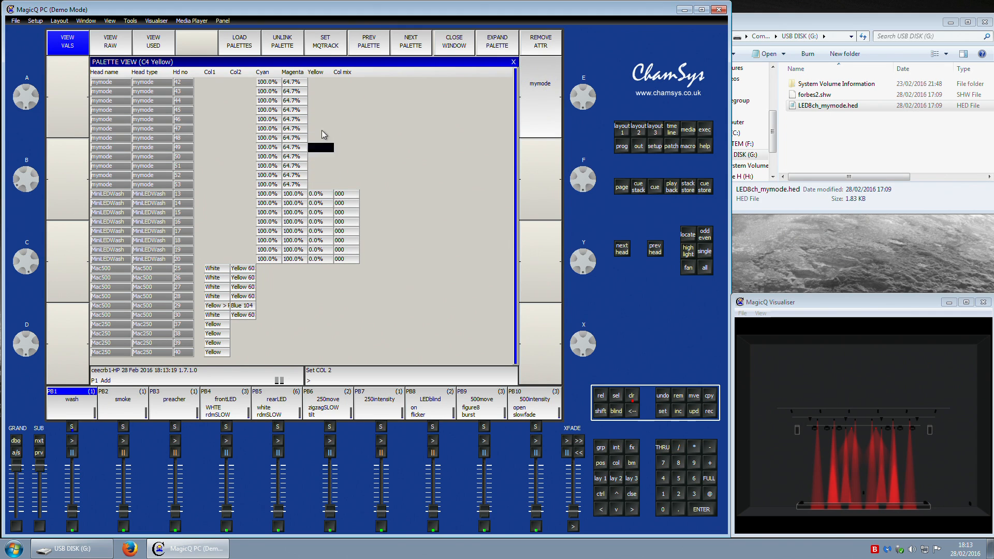
pyautogui.click(325, 75)
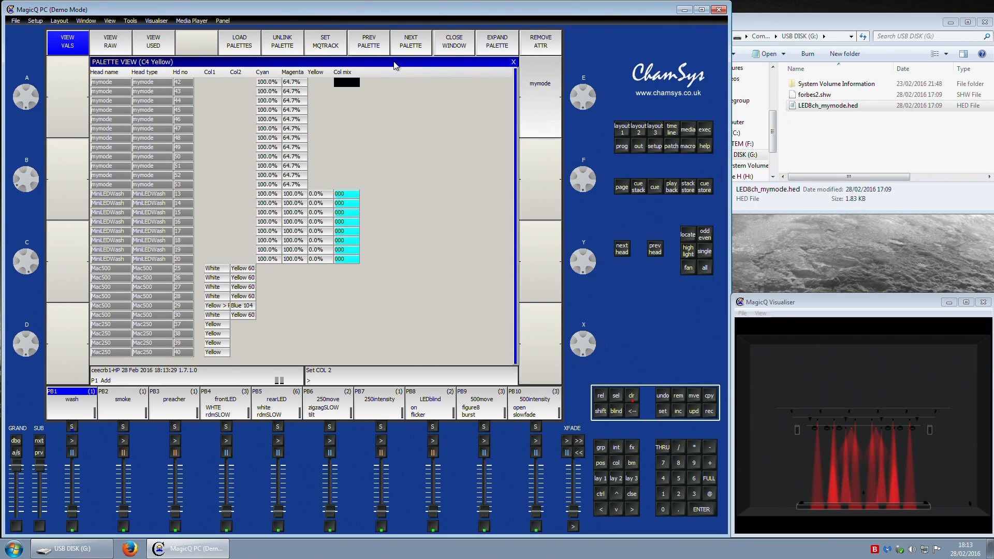
pyautogui.click(679, 395)
# Step: In the Green palette, remove the Col mix and Col4 attributes from the mymode heads
pyautogui.click(414, 47)
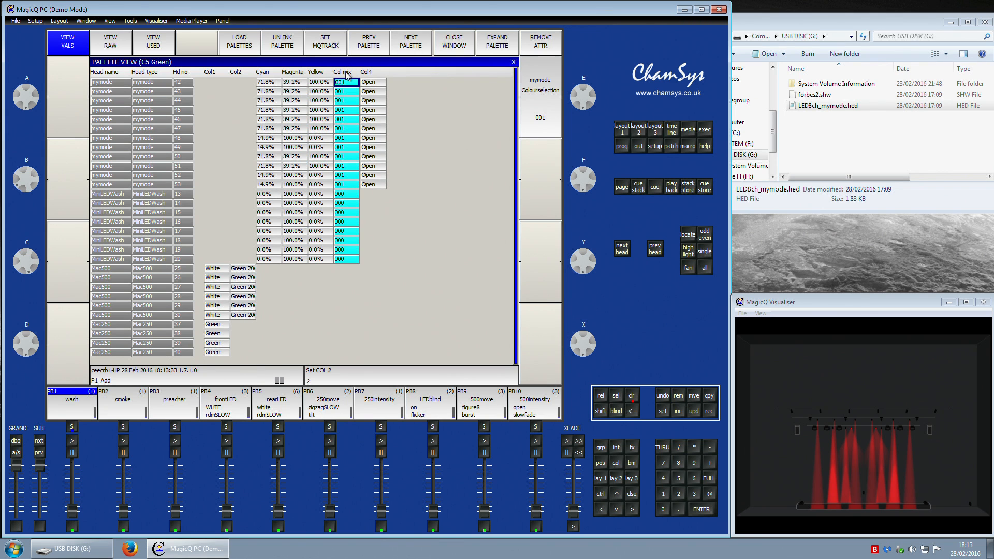
pyautogui.click(694, 399)
pyautogui.click(680, 397)
pyautogui.click(346, 83)
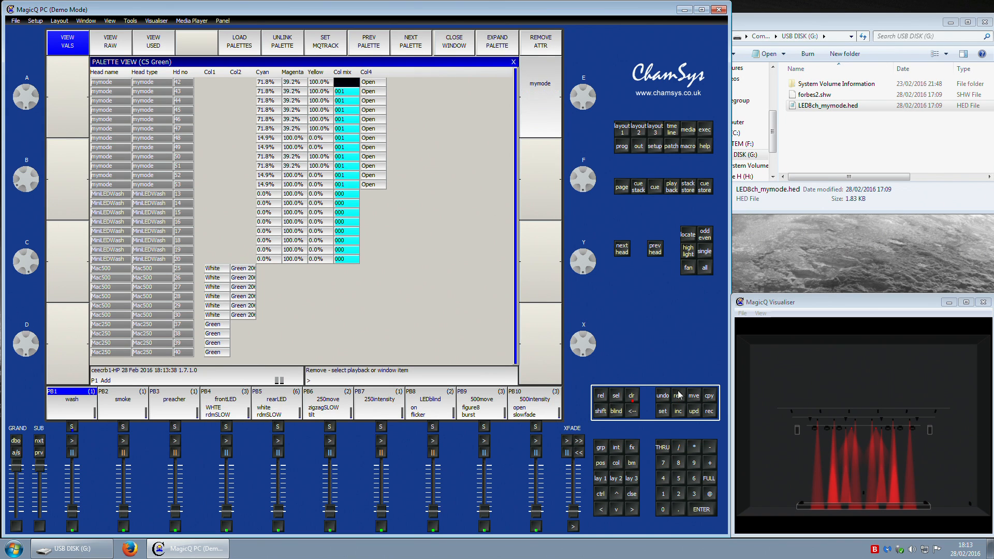
pyautogui.click(352, 82)
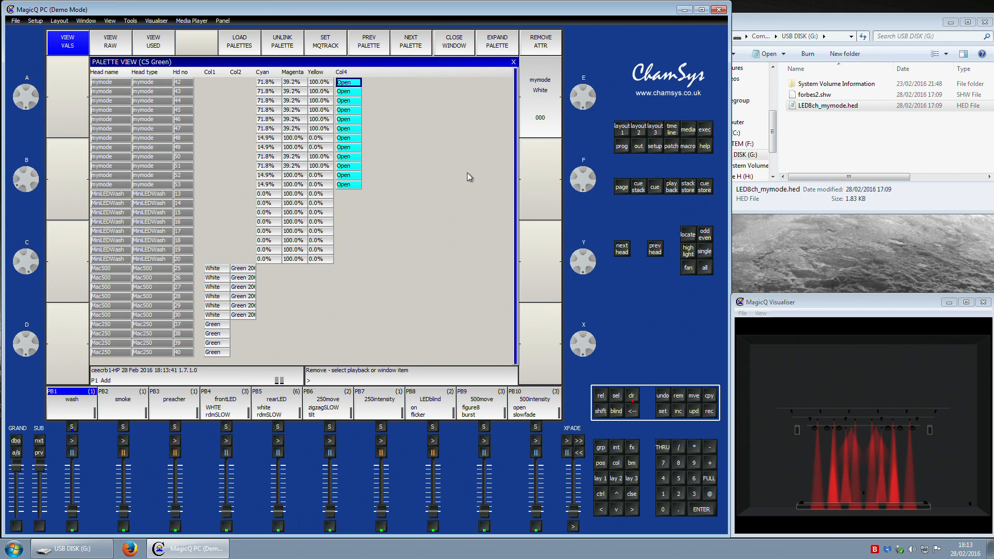
pyautogui.click(662, 395)
# Step: In the Cyan palette, remove the Col mix and Col4 attributes from the mymode heads
pyautogui.click(411, 42)
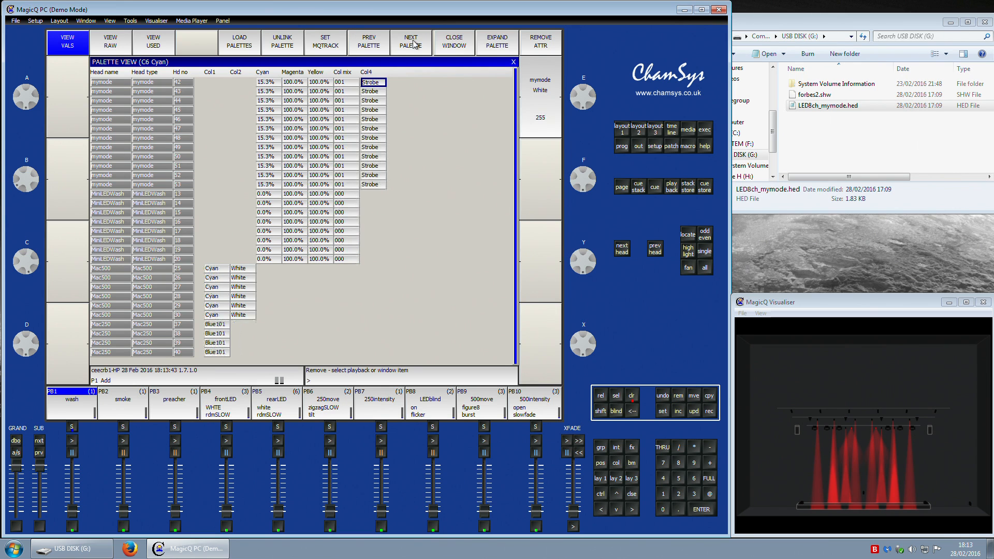
pyautogui.click(358, 83)
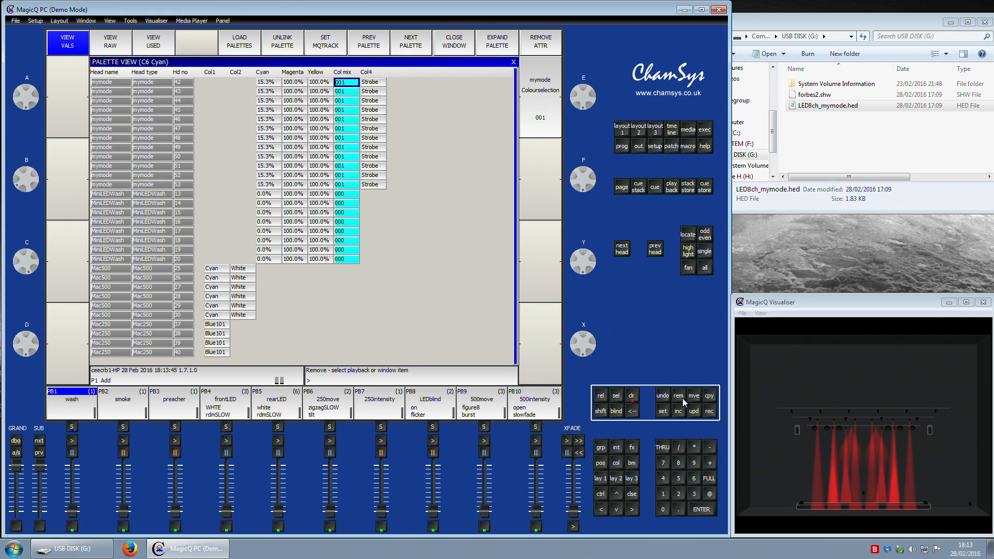
pyautogui.click(682, 399)
pyautogui.click(345, 72)
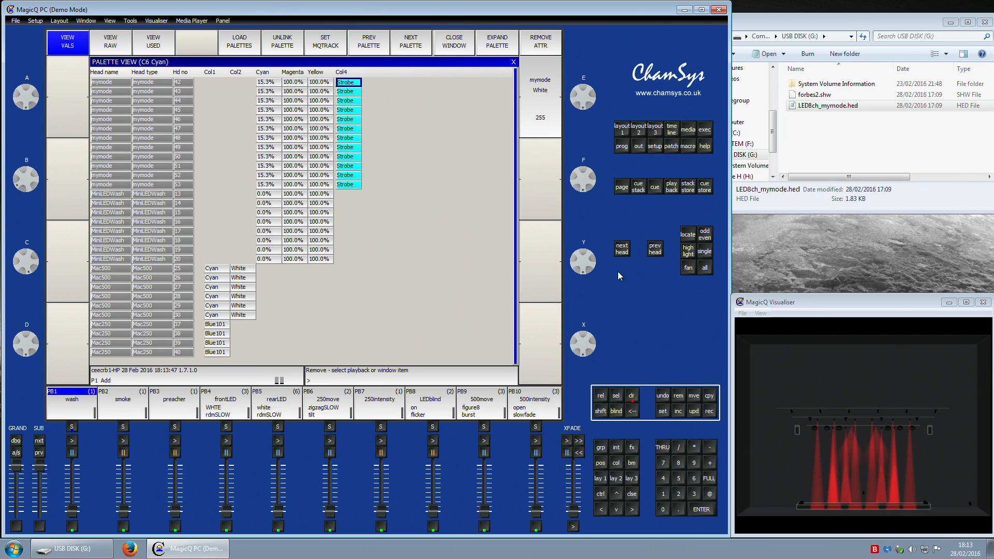
pyautogui.click(681, 398)
# Step: In the Blue palette, remove the Col mix and Col4 attributes from the mymode heads
pyautogui.click(410, 48)
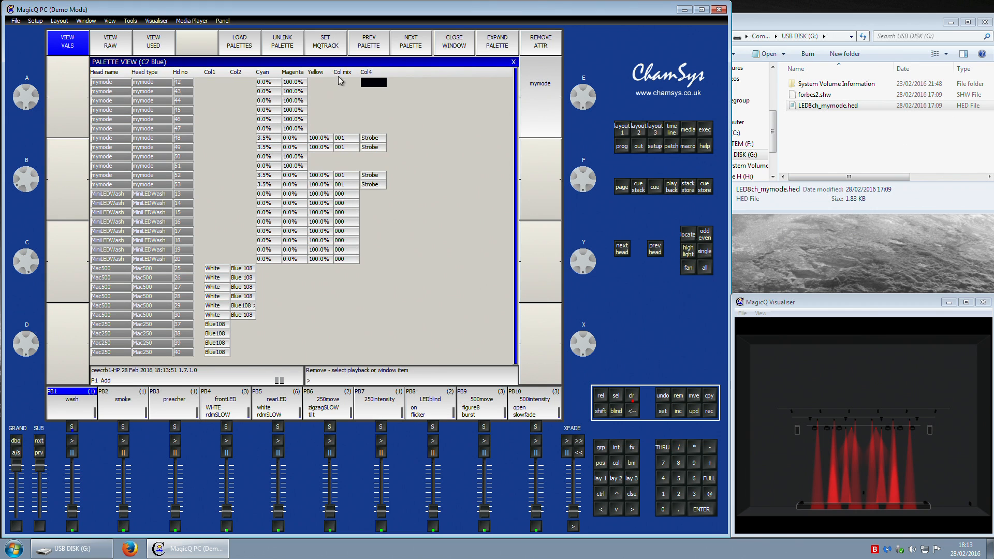
pyautogui.click(679, 399)
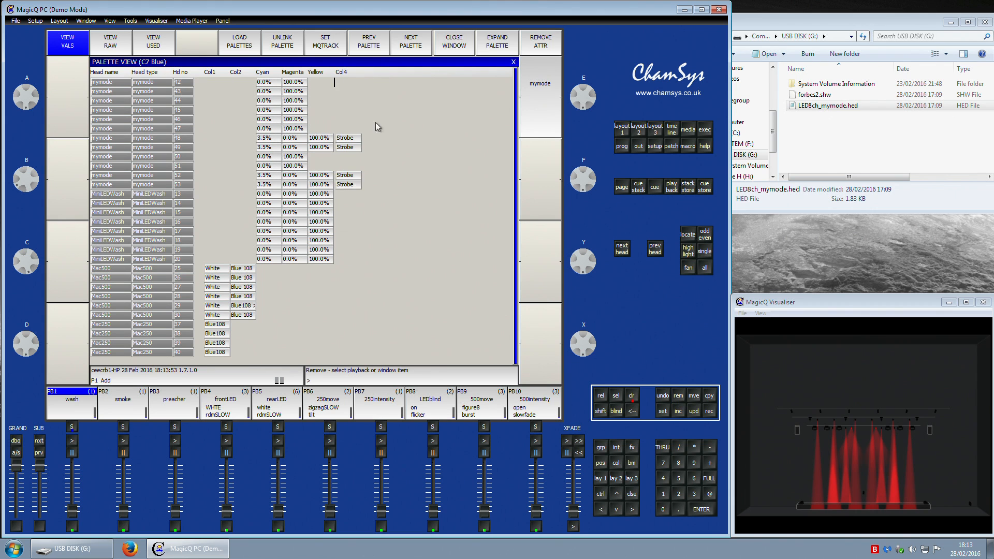
pyautogui.click(339, 72)
pyautogui.click(682, 398)
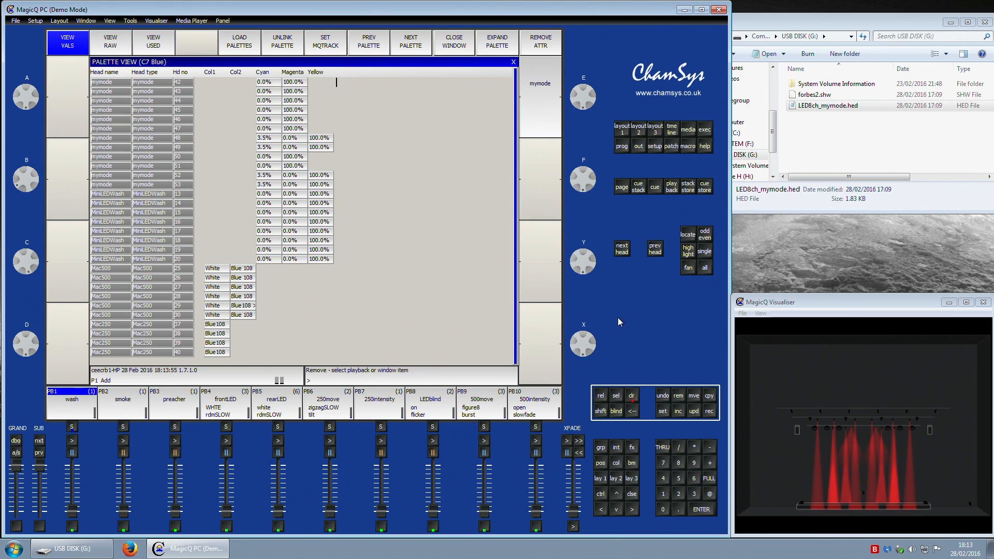
# Step: In the Pink palette, remove the Col mix and Col4 attributes from the mymode heads
pyautogui.click(421, 50)
pyautogui.click(342, 72)
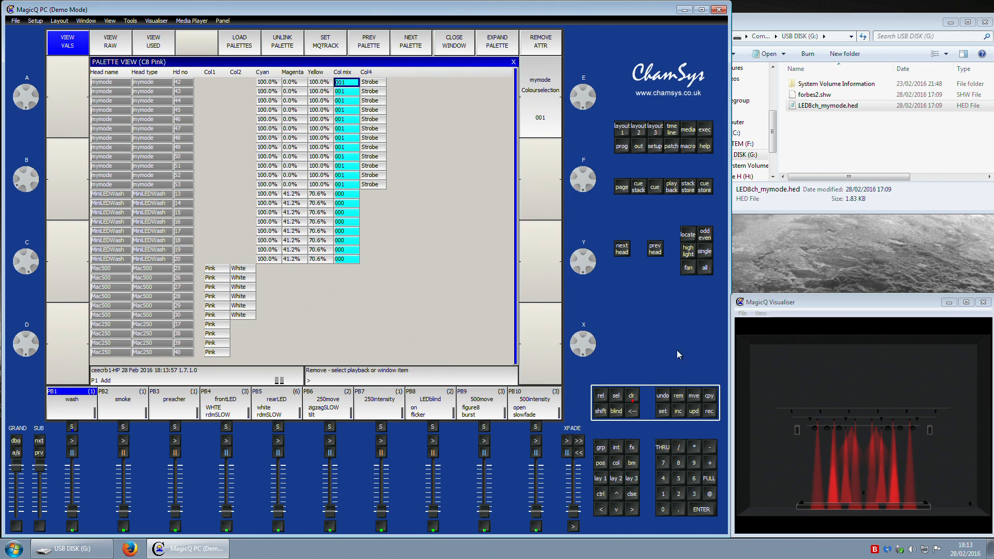
pyautogui.click(680, 399)
pyautogui.click(372, 81)
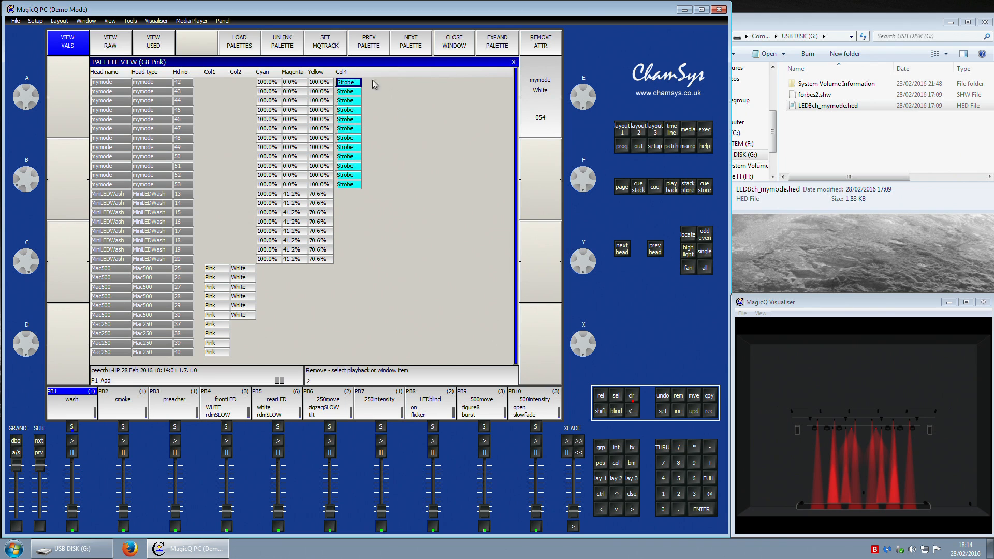
pyautogui.click(685, 395)
# Step: In the UV palette, remove the Col mix and Col4 attributes from the mymode heads
pyautogui.click(417, 49)
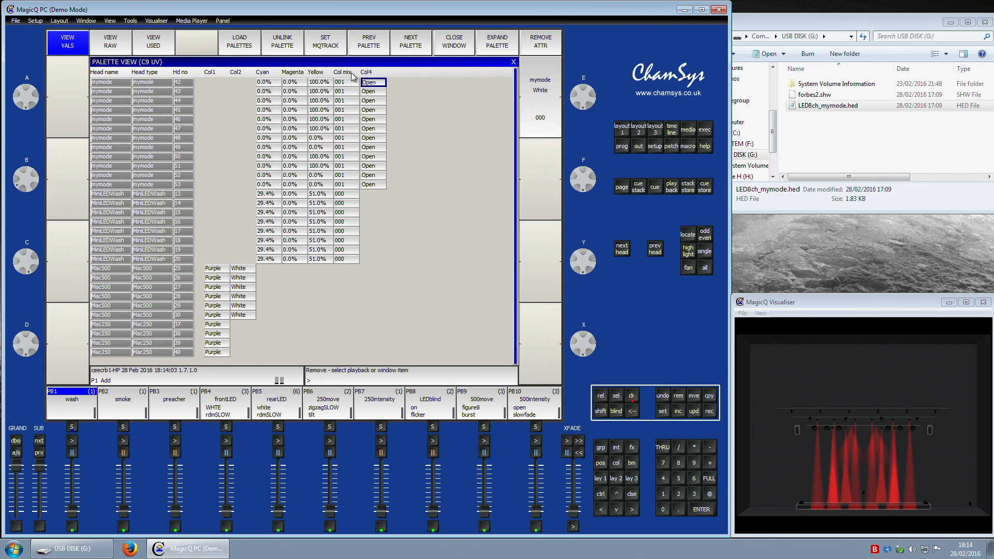
pyautogui.click(351, 74)
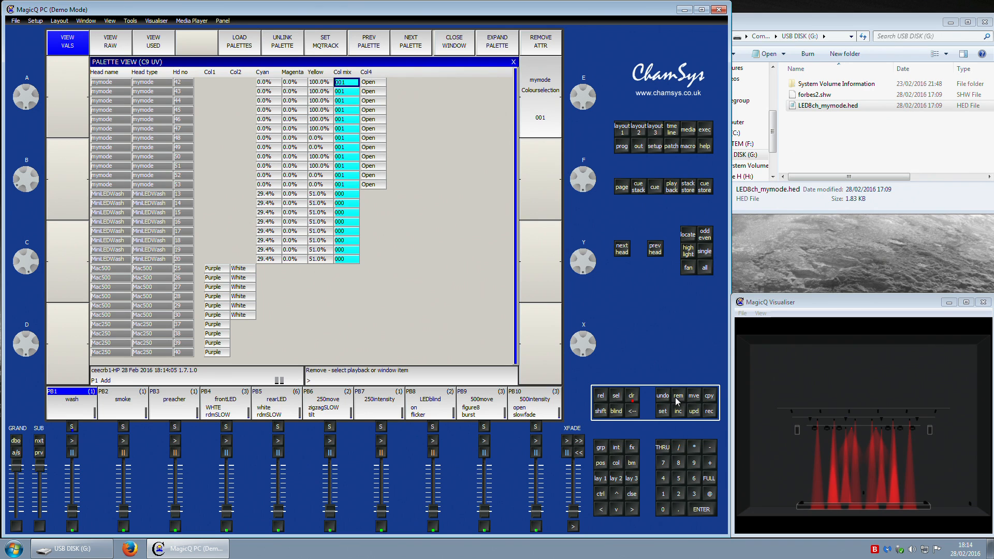
pyautogui.click(677, 397)
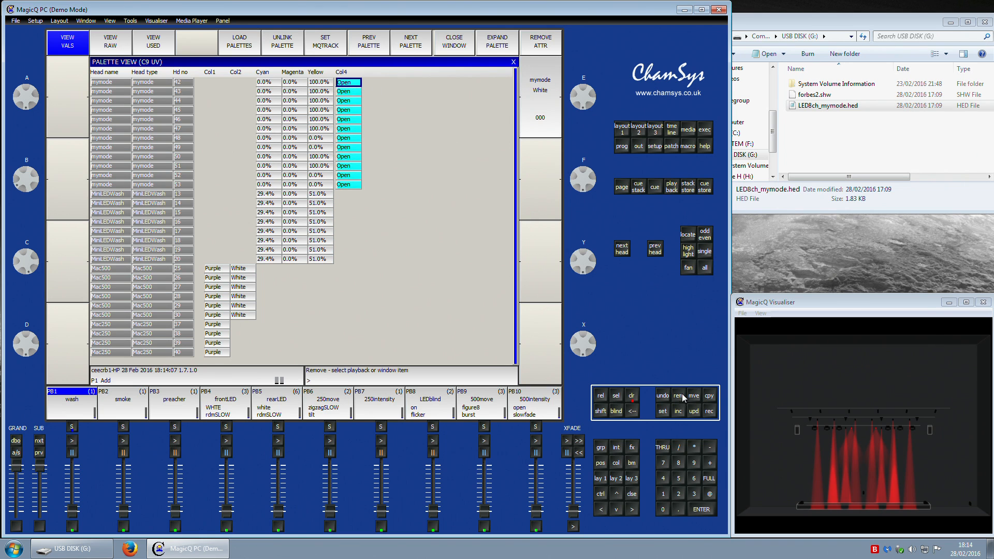
# Step: In the Magenta palette, remove the Col mix and Col4 attributes from the mymode heads
pyautogui.click(412, 47)
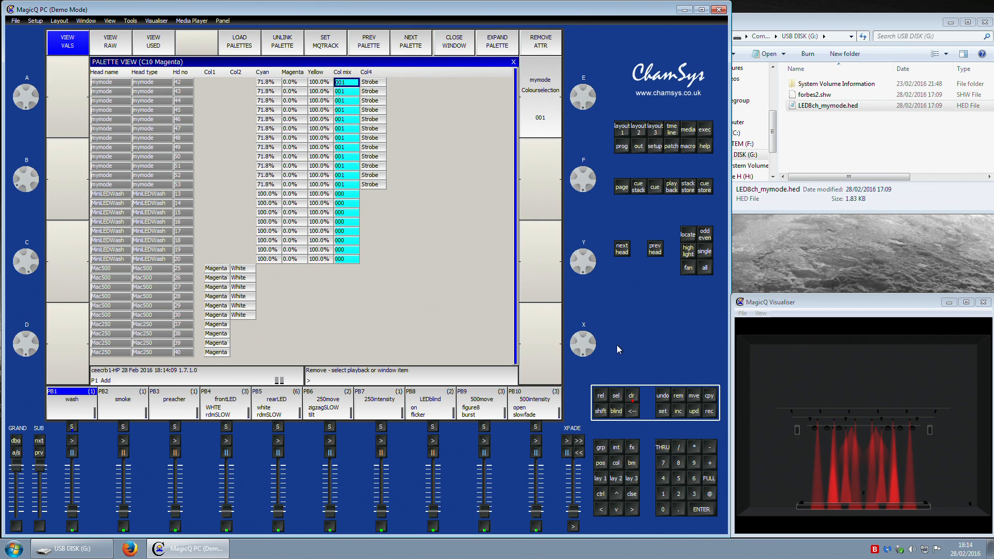
pyautogui.click(354, 74)
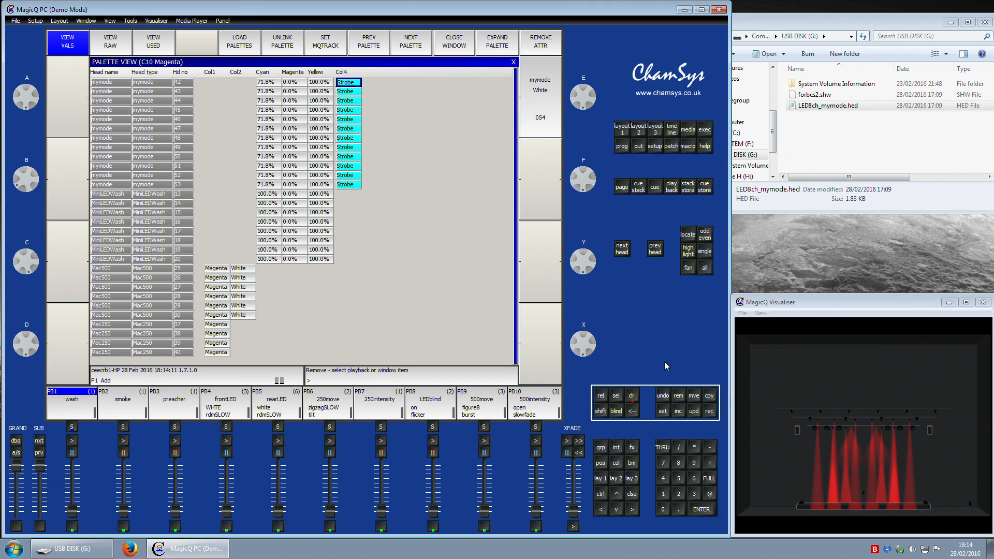
# Step: Page back and forth through the colour palettes to check the mymode heads' remaining attributes
pyautogui.click(411, 47)
pyautogui.click(414, 47)
pyautogui.click(381, 47)
pyautogui.click(381, 47)
pyautogui.click(382, 47)
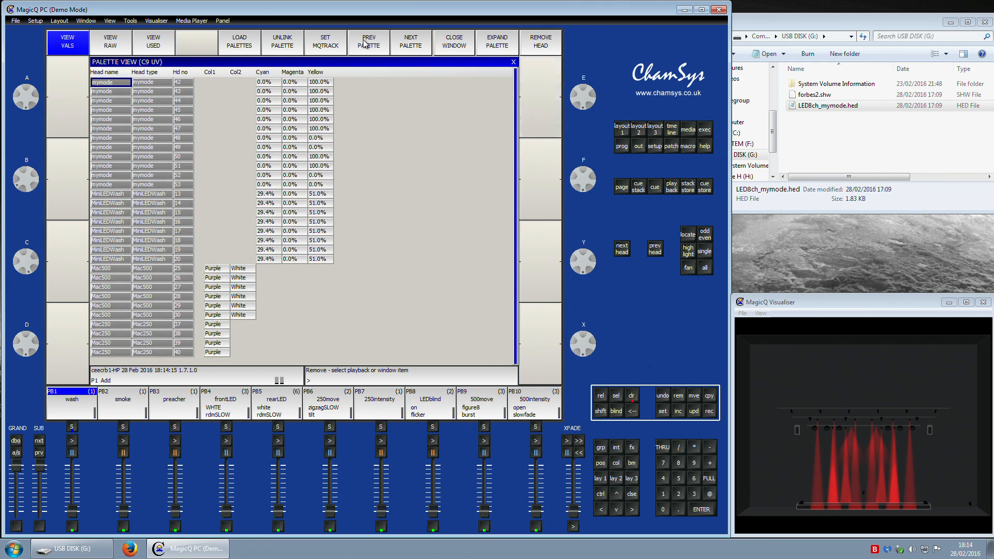
pyautogui.click(381, 46)
pyautogui.click(381, 47)
pyautogui.click(381, 47)
pyautogui.click(381, 47)
pyautogui.click(397, 49)
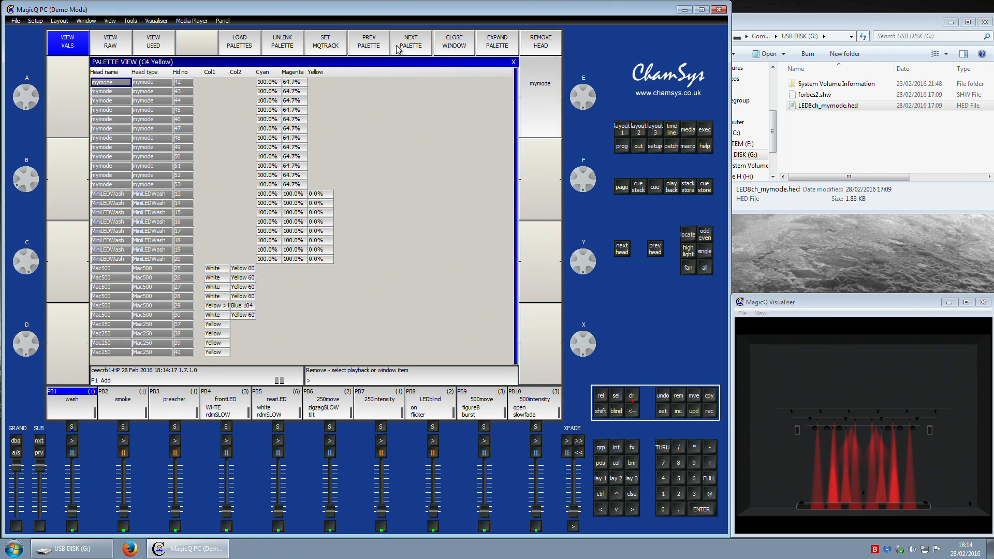
pyautogui.click(374, 47)
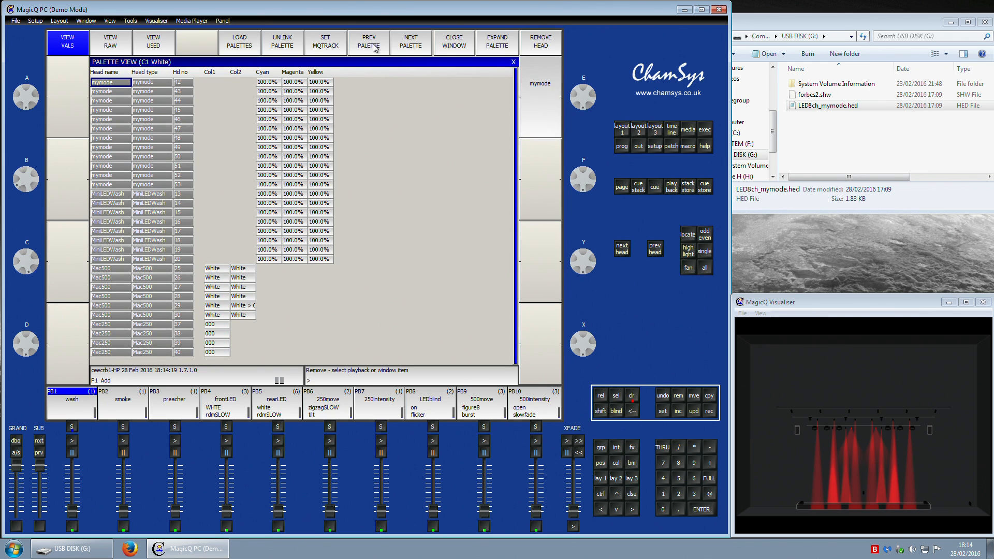
pyautogui.click(402, 47)
pyautogui.click(402, 48)
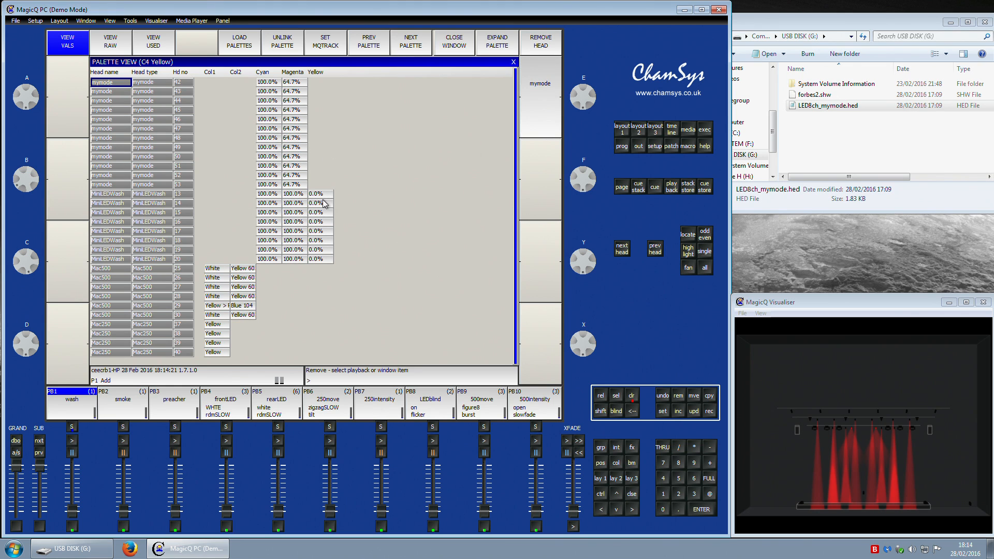
# Step: Try to enter a Yellow value for the mymode heads in the Yellow palette
pyautogui.moveTo(320, 82); pyautogui.dragTo(326, 187)
pyautogui.rightClick(328, 186)
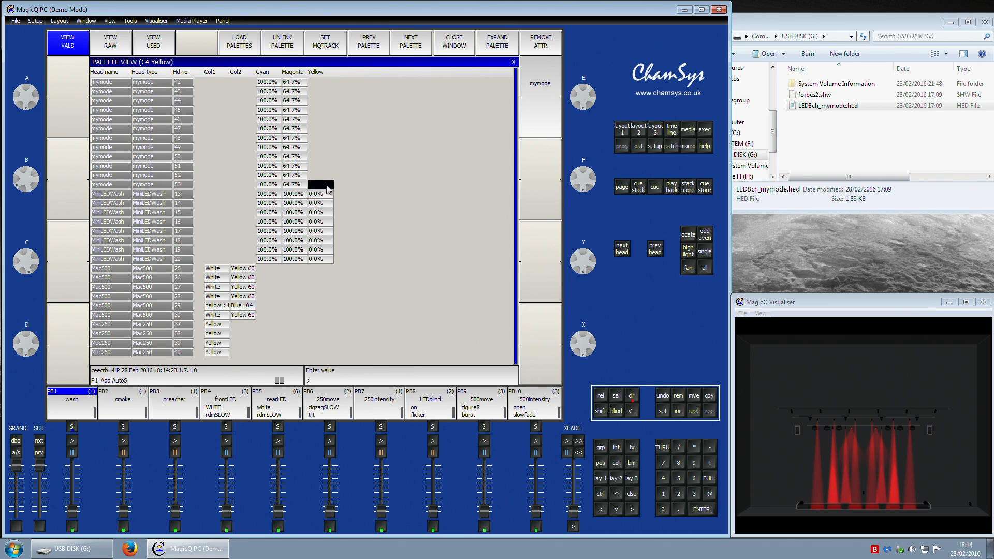
pyautogui.click(249, 259)
pyautogui.click(344, 266)
pyautogui.click(318, 74)
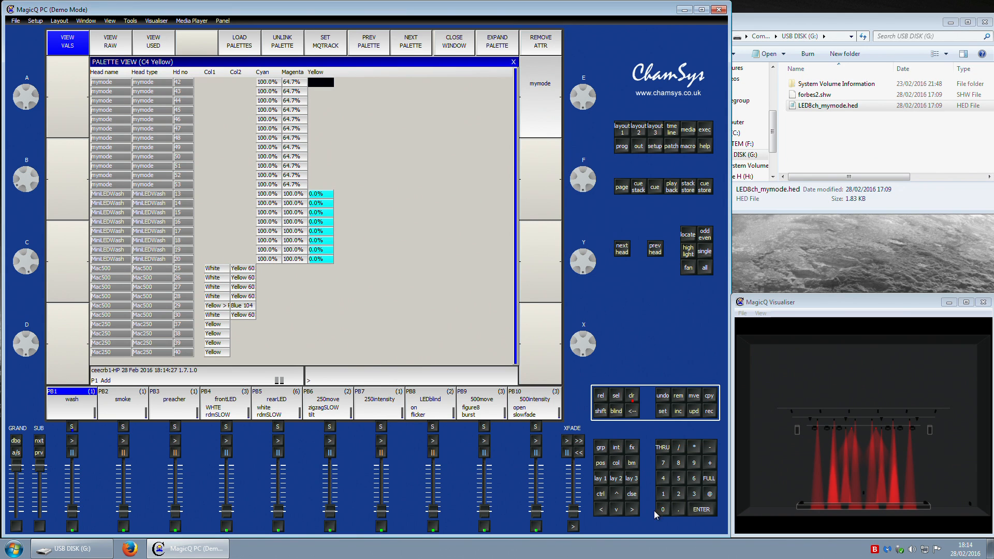
pyautogui.click(341, 131)
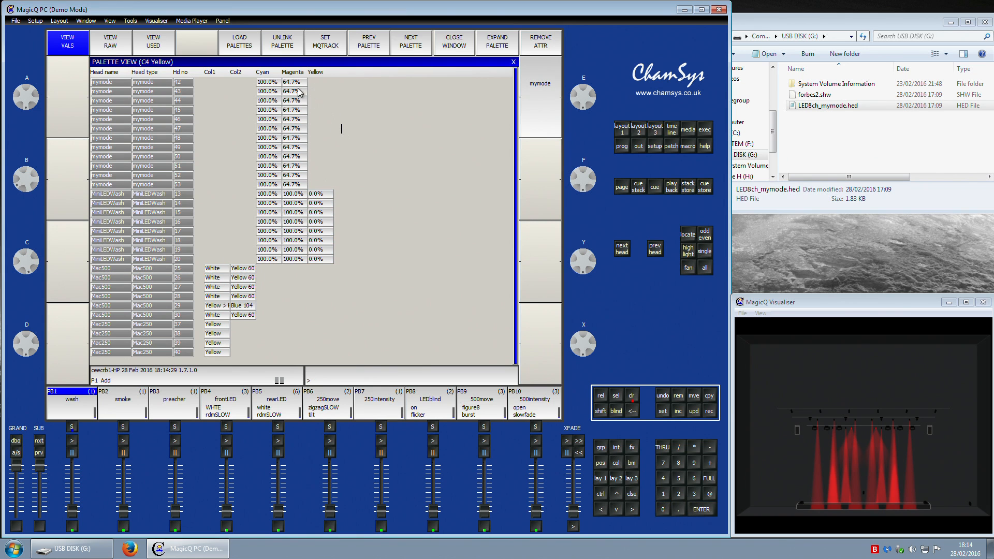
# Step: Review the programmer contents for the mymode heads and clear the programmer
pyautogui.click(605, 475)
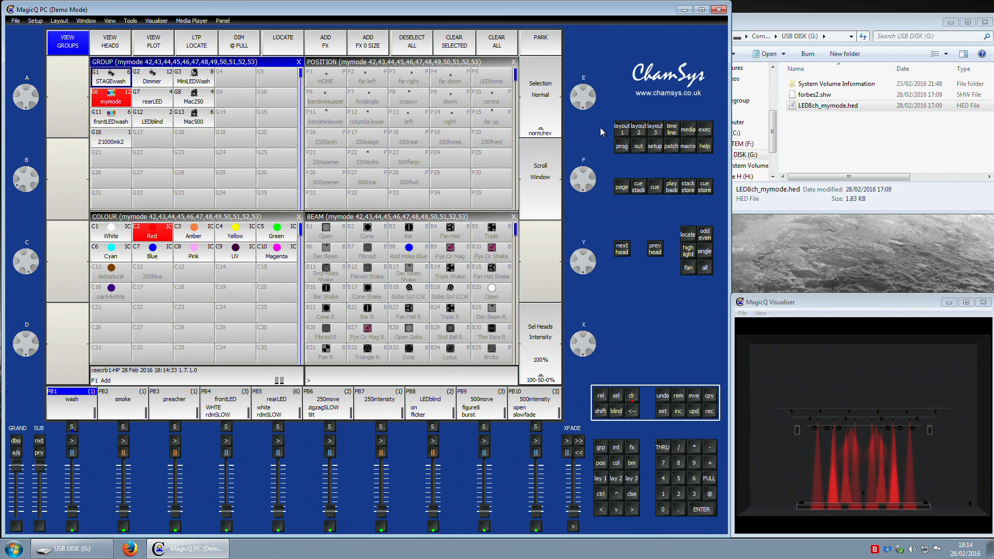
pyautogui.click(622, 147)
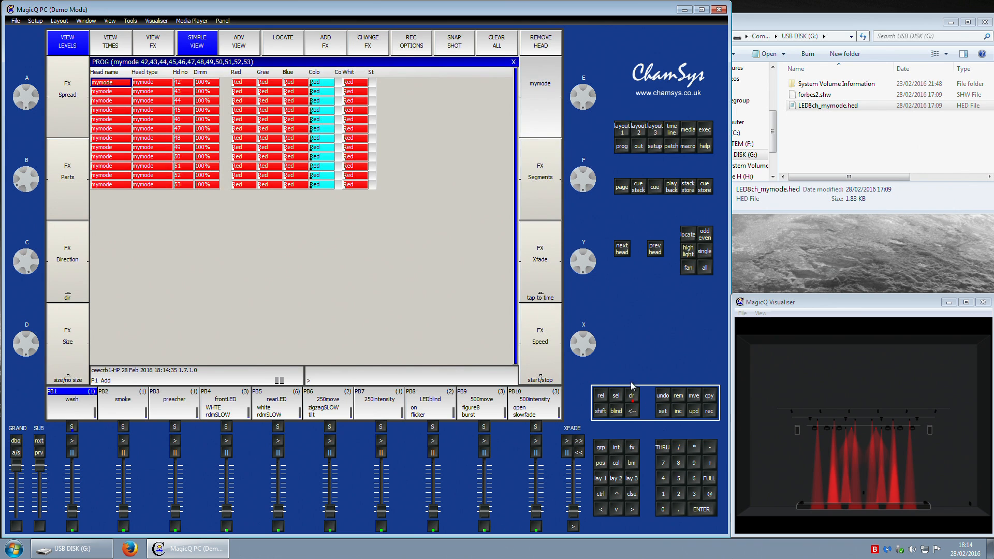
pyautogui.click(632, 395)
pyautogui.click(639, 132)
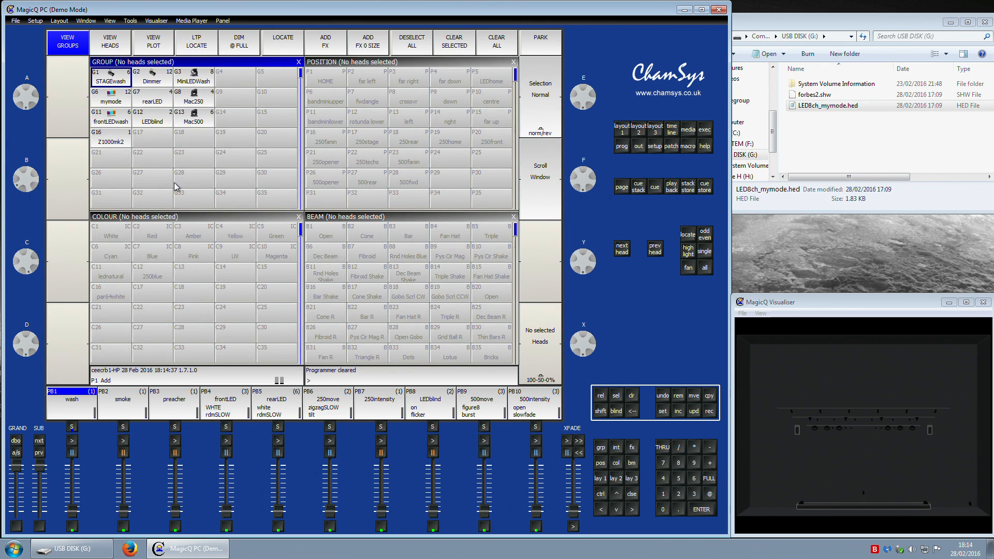
# Step: Select the mymode group and apply the White colour palette
pyautogui.click(109, 99)
pyautogui.click(113, 233)
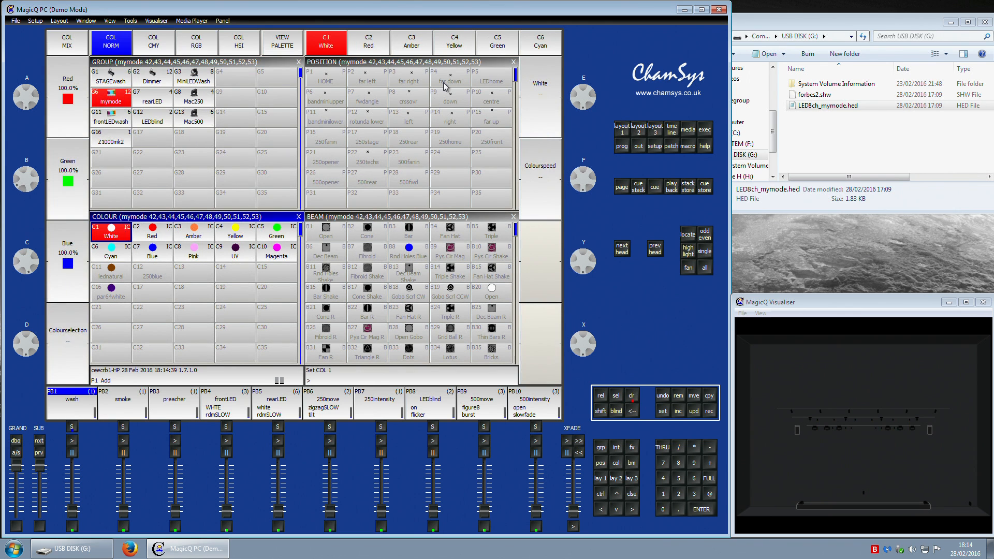
# Step: Open the palette view and page through the colour palettes, inspecting the MiniLEDWash colour values
pyautogui.click(292, 52)
pyautogui.click(418, 49)
pyautogui.click(417, 49)
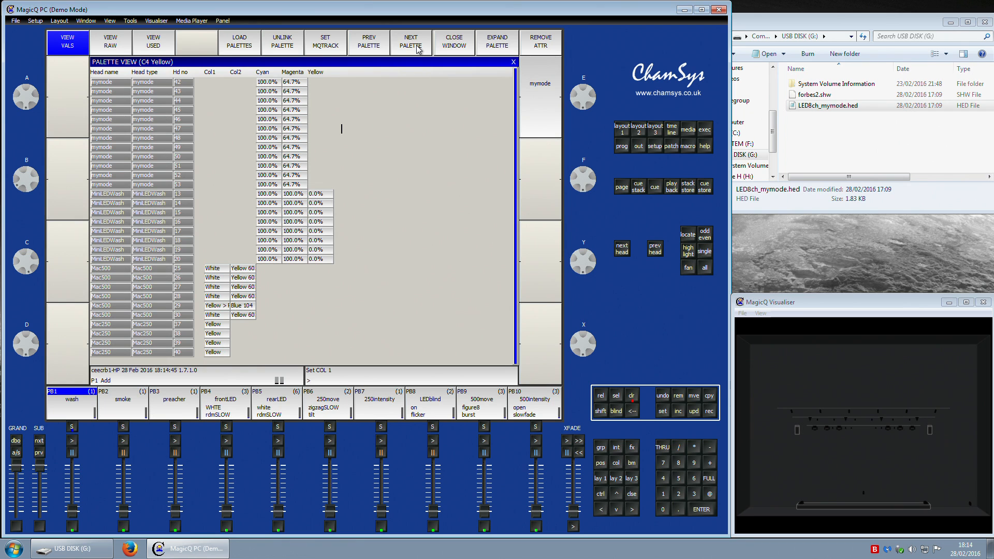
pyautogui.click(418, 49)
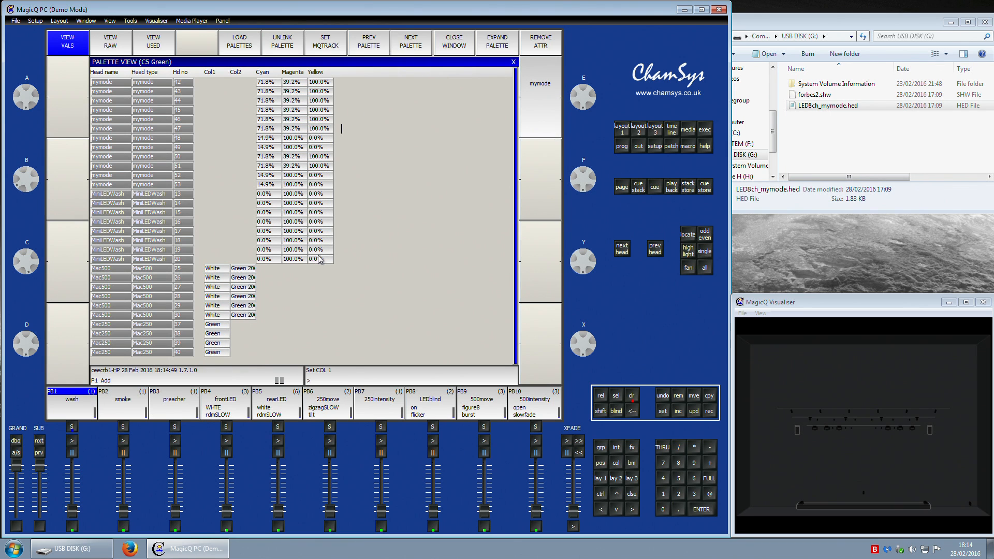
pyautogui.click(413, 46)
pyautogui.click(413, 46)
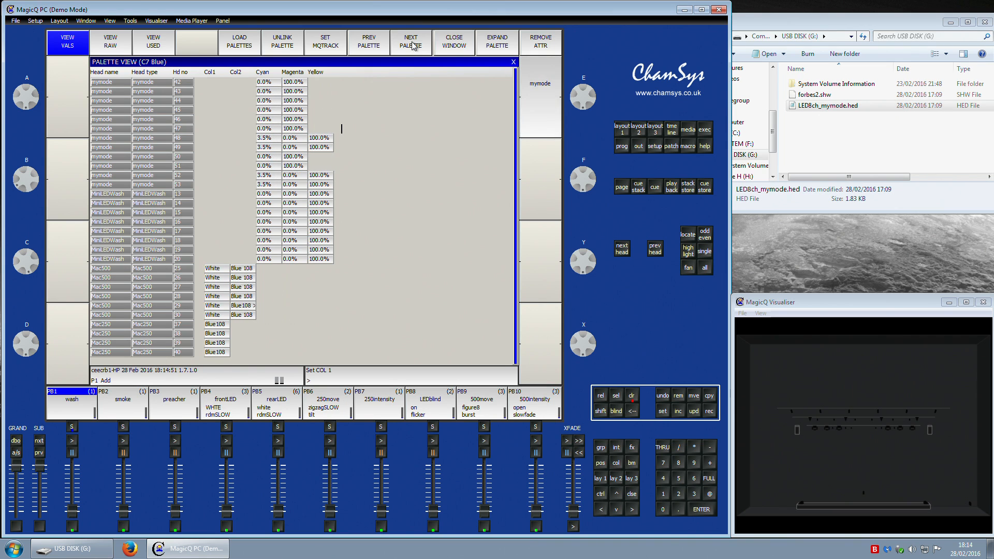
pyautogui.click(413, 46)
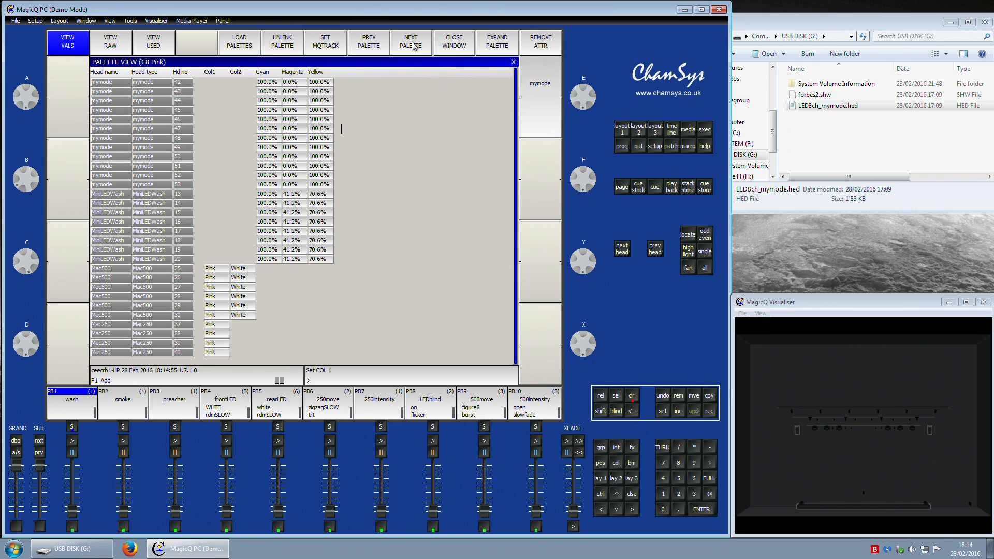
pyautogui.moveTo(324, 258)
pyautogui.mouseDown()
pyautogui.moveTo(316, 159)
pyautogui.moveTo(316, 250)
pyautogui.moveTo(272, 241)
pyautogui.moveTo(315, 254)
pyautogui.mouseUp()
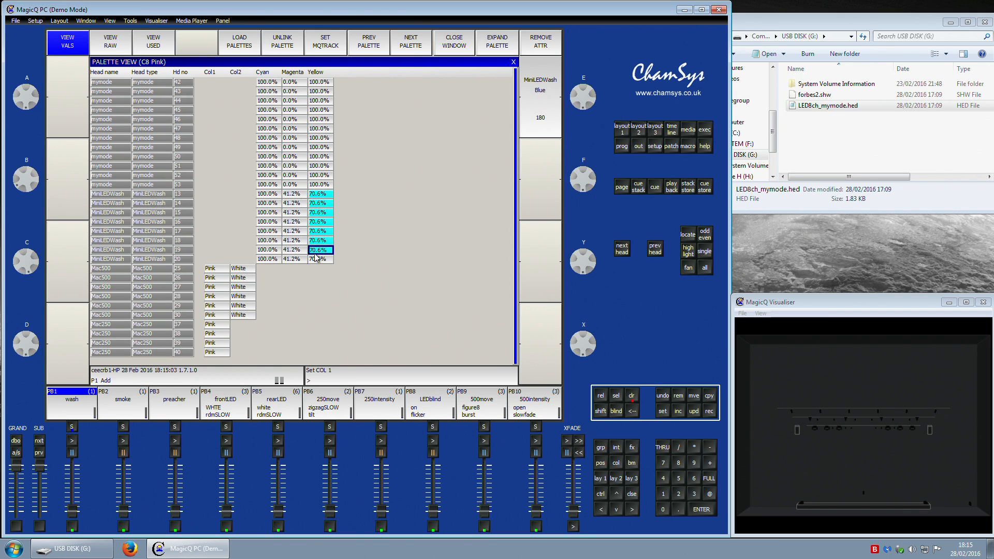
pyautogui.moveTo(297, 200); pyautogui.dragTo(300, 262)
pyautogui.click(411, 47)
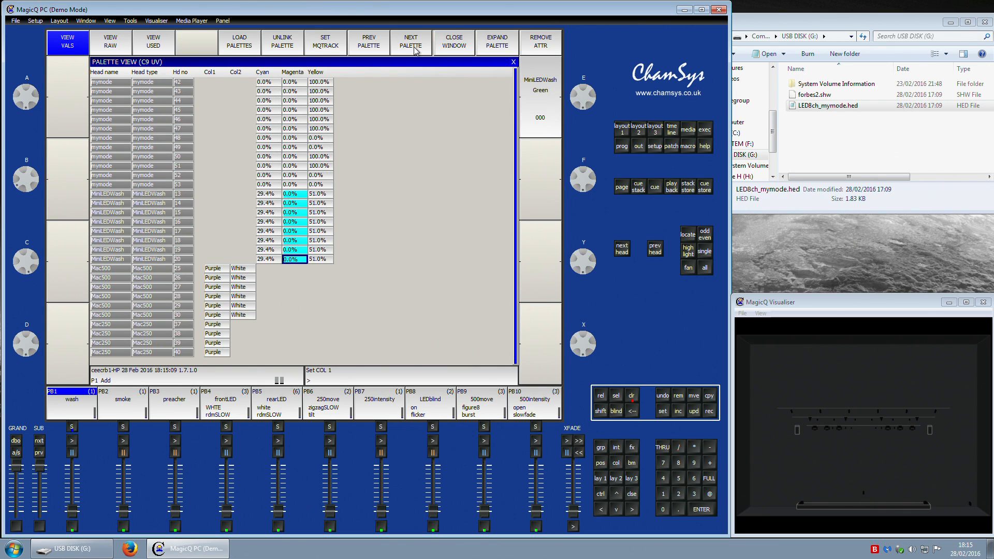
pyautogui.click(414, 49)
pyautogui.click(413, 49)
# Step: Set the MQTRACK option on the Amber colour palette
pyautogui.click(374, 48)
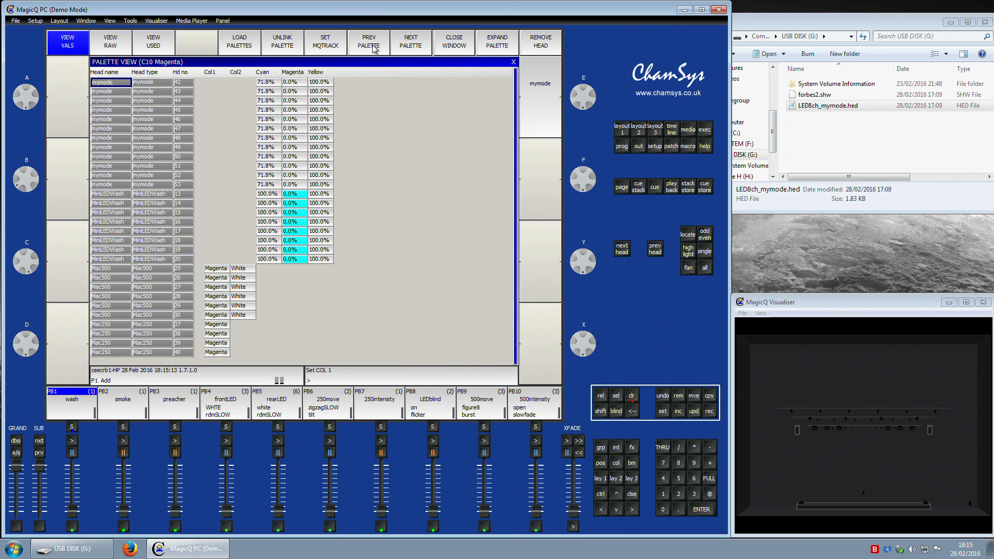
pyautogui.click(374, 48)
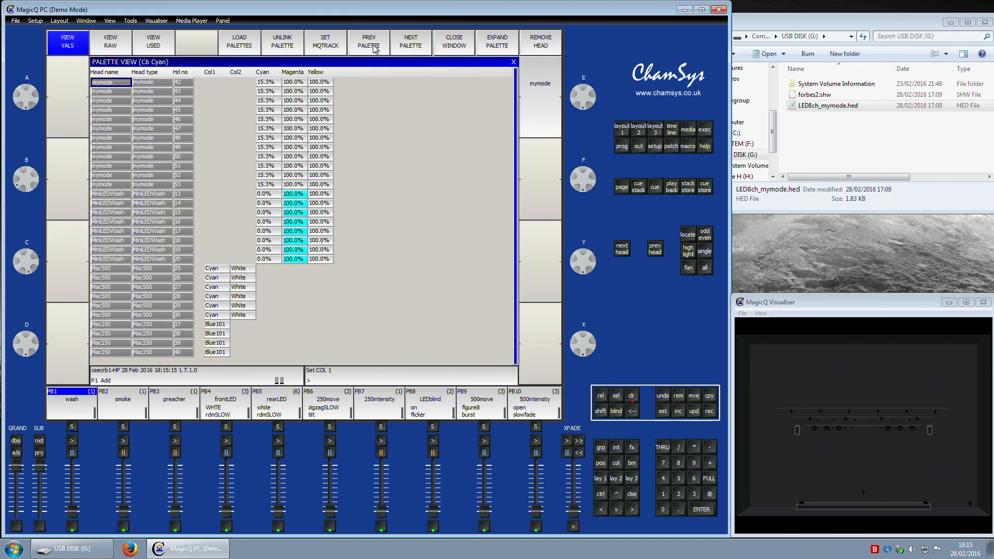
pyautogui.click(374, 47)
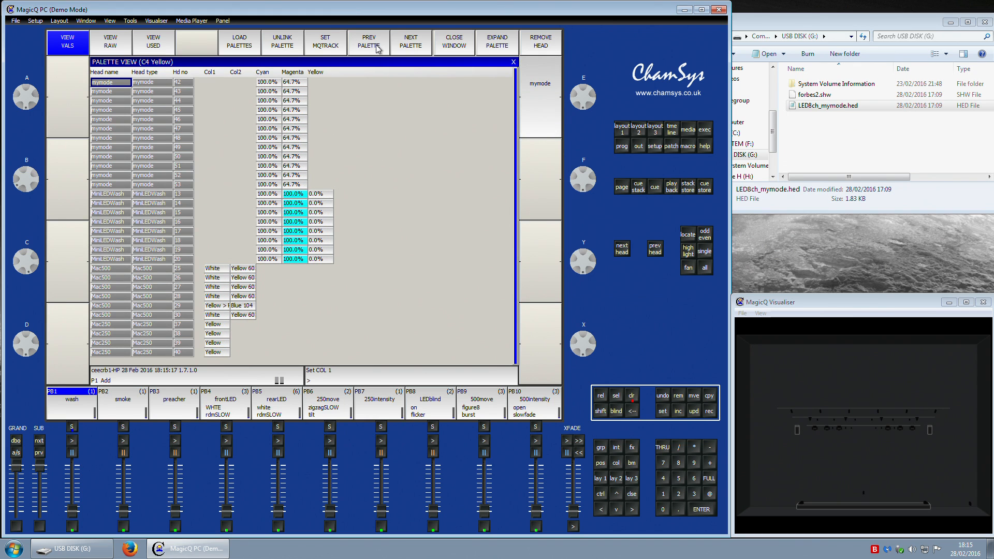
pyautogui.click(378, 50)
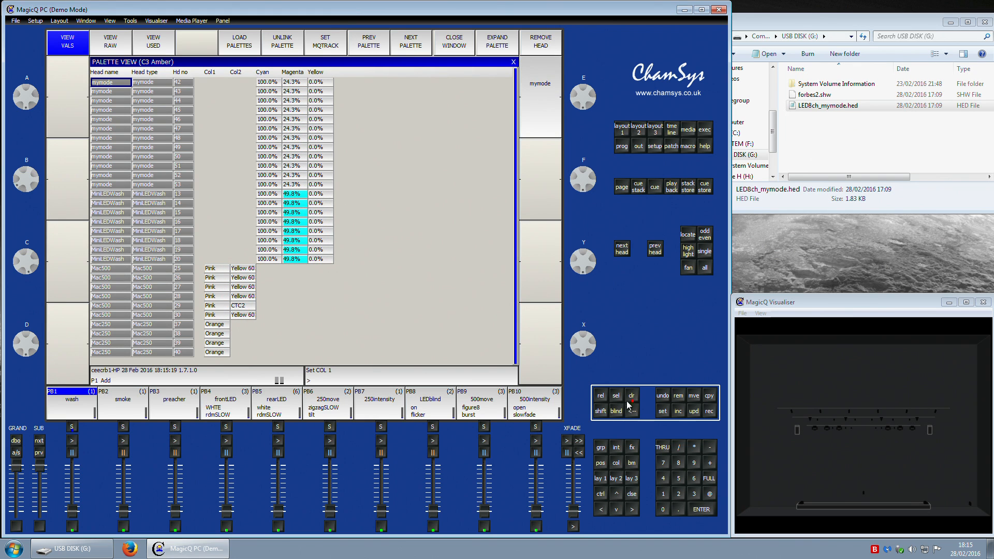
pyautogui.click(325, 45)
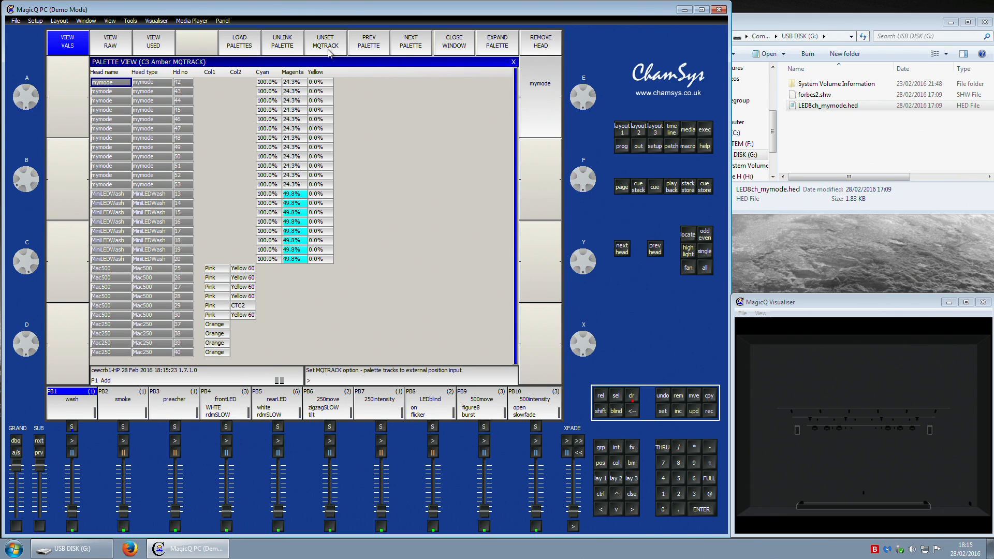
pyautogui.click(370, 49)
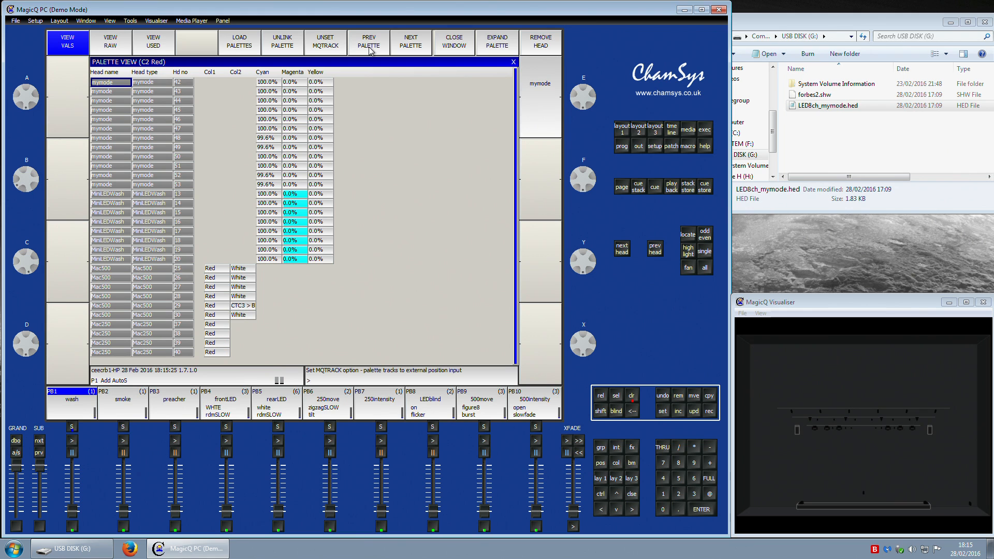
pyautogui.click(412, 48)
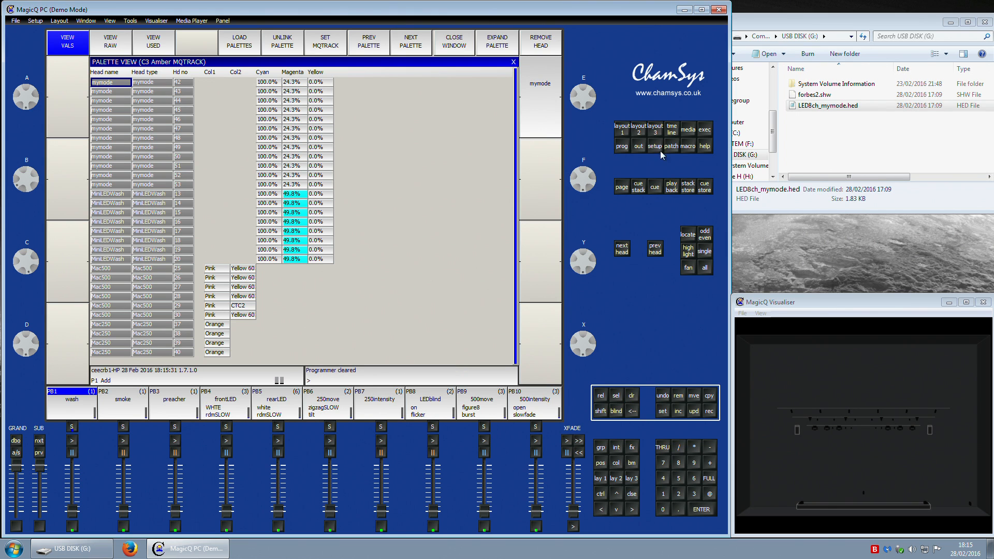
# Step: Set the selected mymode heads to full intensity and apply the Amber palette, viewing them in the programmer
pyautogui.click(624, 130)
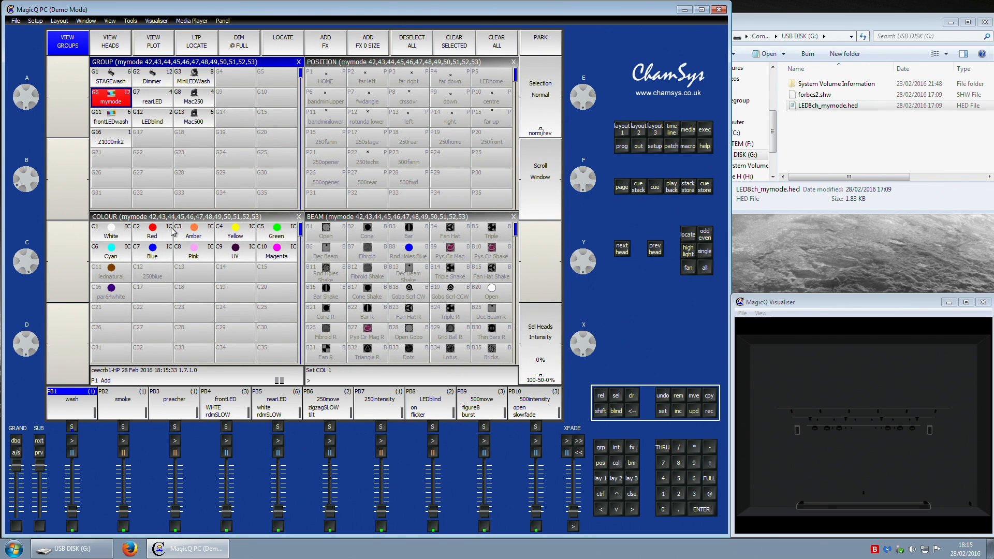
pyautogui.click(709, 479)
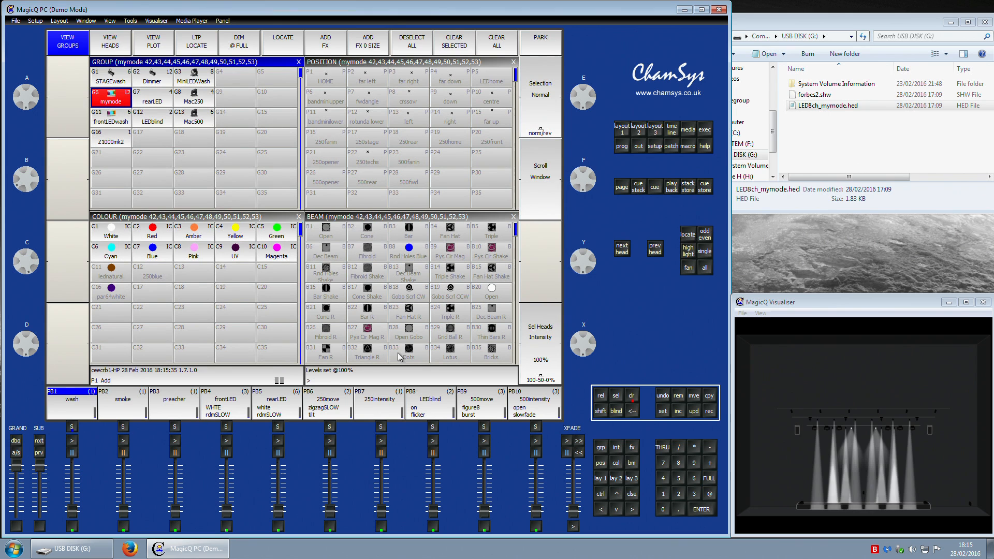
pyautogui.click(203, 238)
pyautogui.click(622, 146)
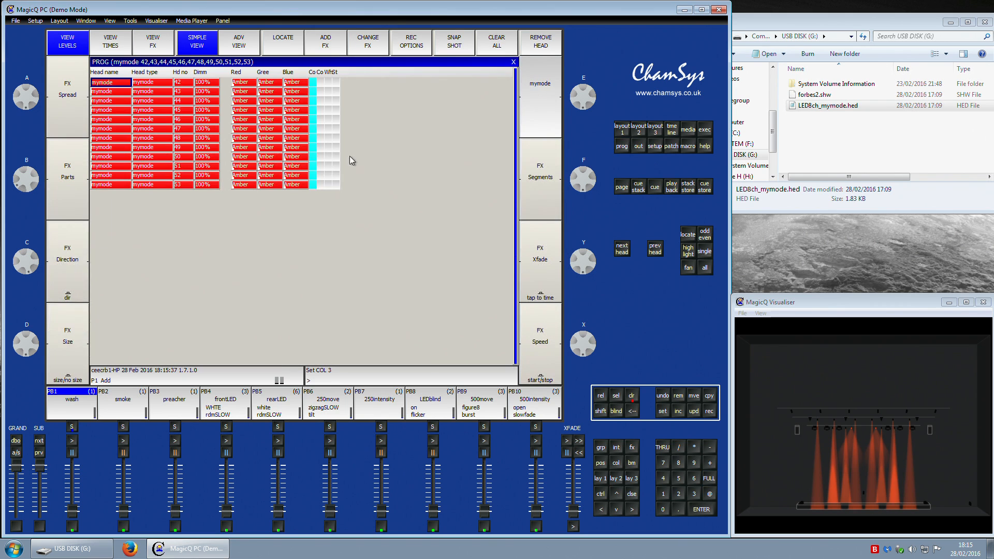
# Step: Show the mymode heads' programmer values in the advanced view
pyautogui.click(296, 91)
pyautogui.click(250, 52)
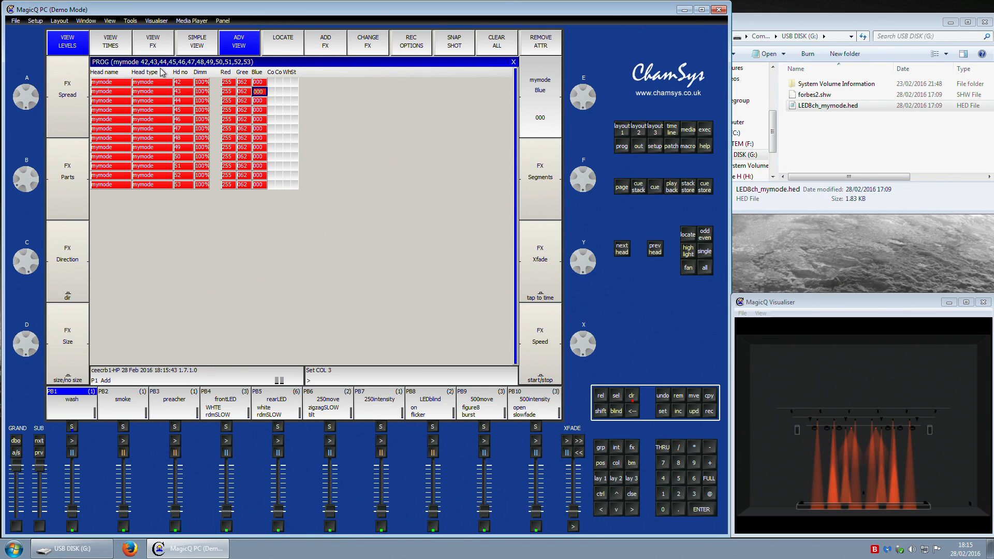
# Step: Clear the programmer and reselect the mymode group
pyautogui.click(631, 398)
pyautogui.click(604, 466)
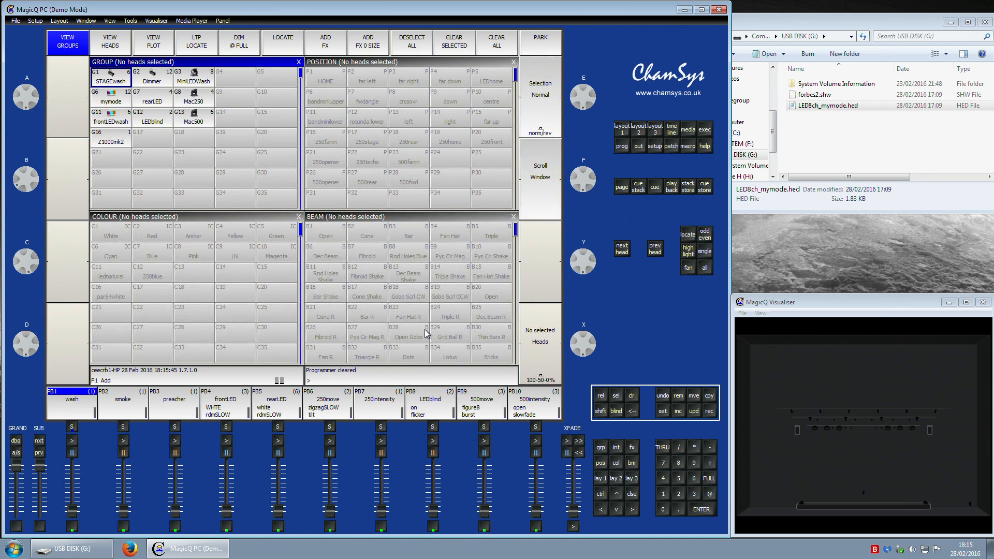
pyautogui.click(115, 102)
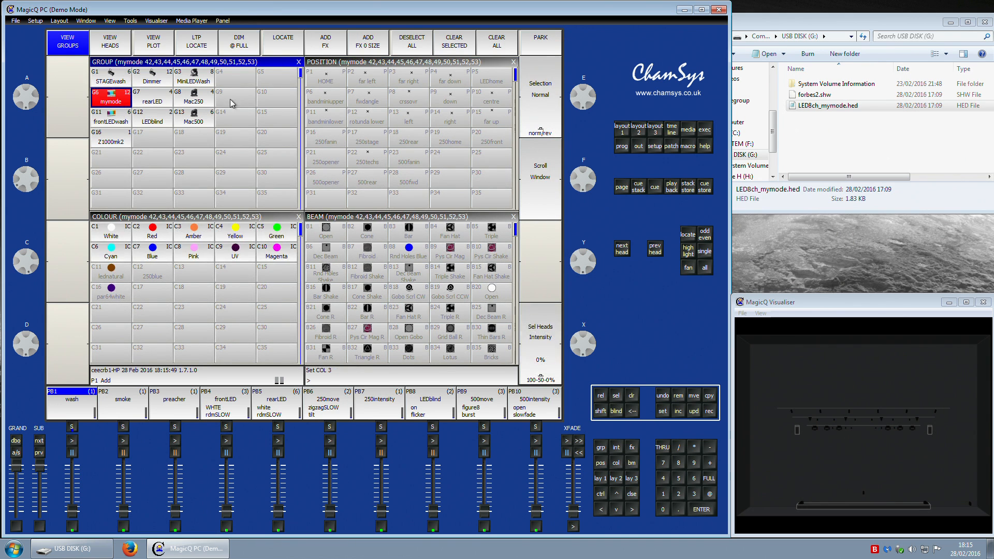
# Step: Apply the Yellow palette to the selected mymode heads and open its palette view to inspect the stored values
pyautogui.click(235, 237)
pyautogui.click(292, 44)
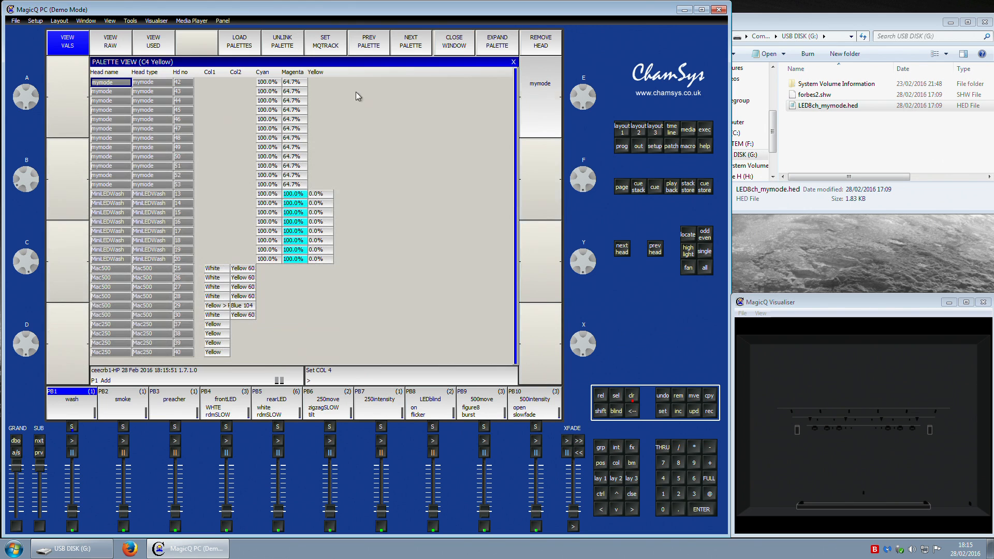
# Step: Return to the programmer's advanced view and set the mymode heads to full intensity
pyautogui.click(624, 147)
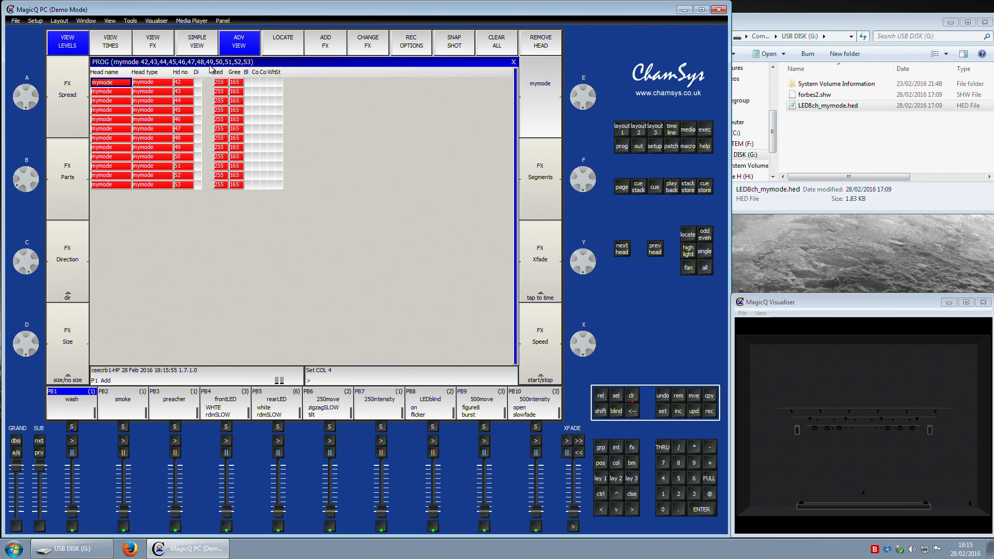
pyautogui.click(248, 82)
pyautogui.click(709, 480)
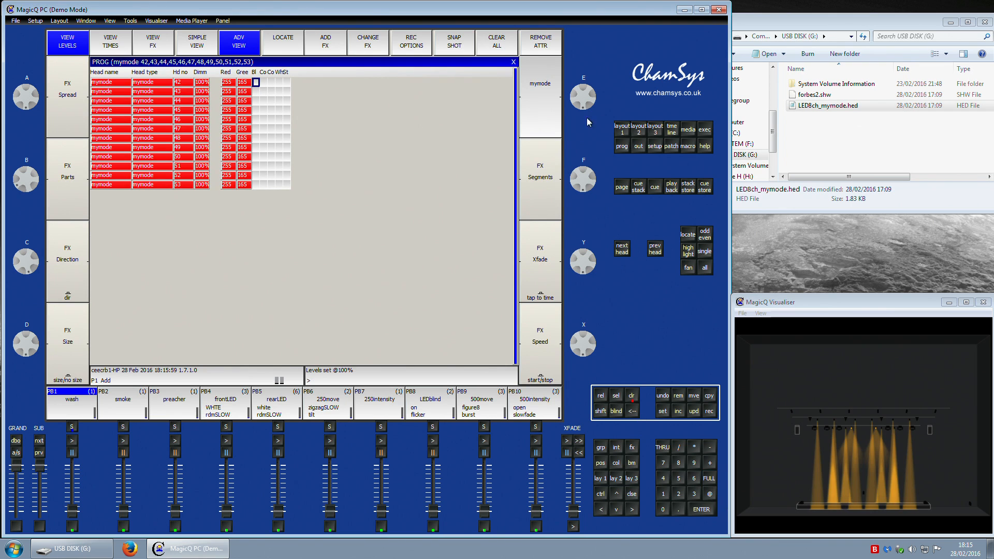
# Step: Set the Blue attribute to 0 for all mymode heads in the programmer and close the USB disk file window
pyautogui.click(626, 133)
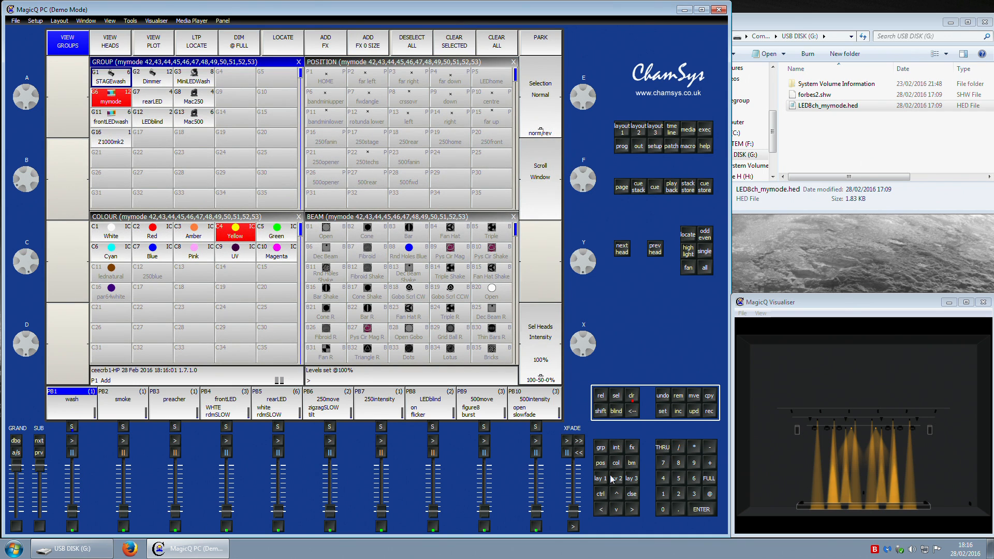
pyautogui.click(622, 146)
pyautogui.moveTo(259, 82); pyautogui.dragTo(257, 193)
pyautogui.write('0')
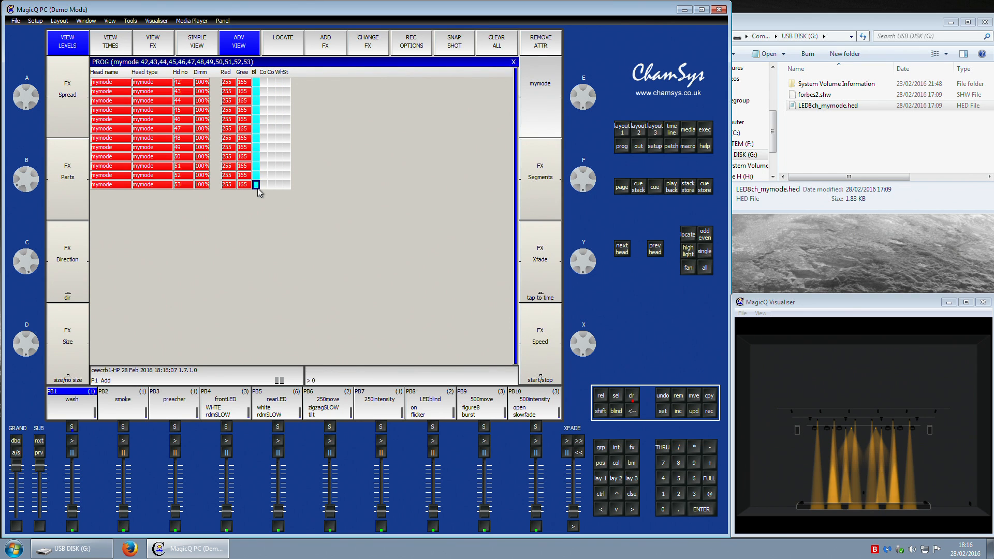
pyautogui.press('Return')
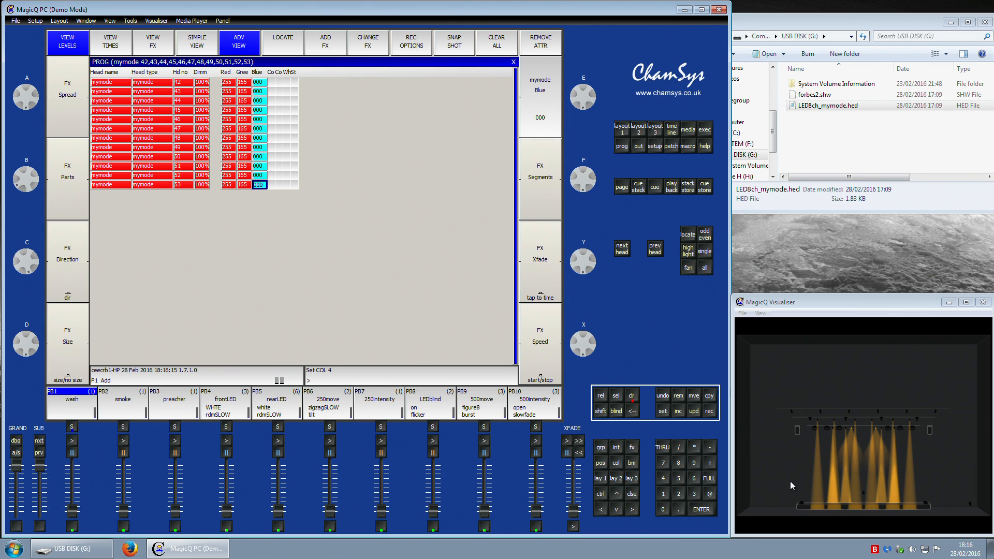
pyautogui.click(985, 22)
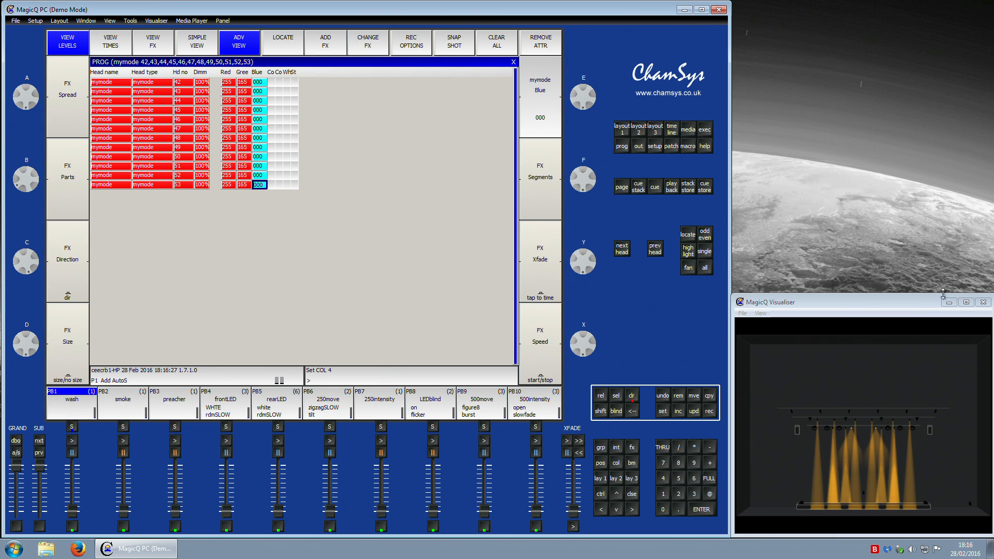
# Step: Re-enter Blue 0 for all mymode heads and update the Yellow palette with the programmer values
pyautogui.moveTo(261, 83); pyautogui.dragTo(261, 185)
pyautogui.press('Return')
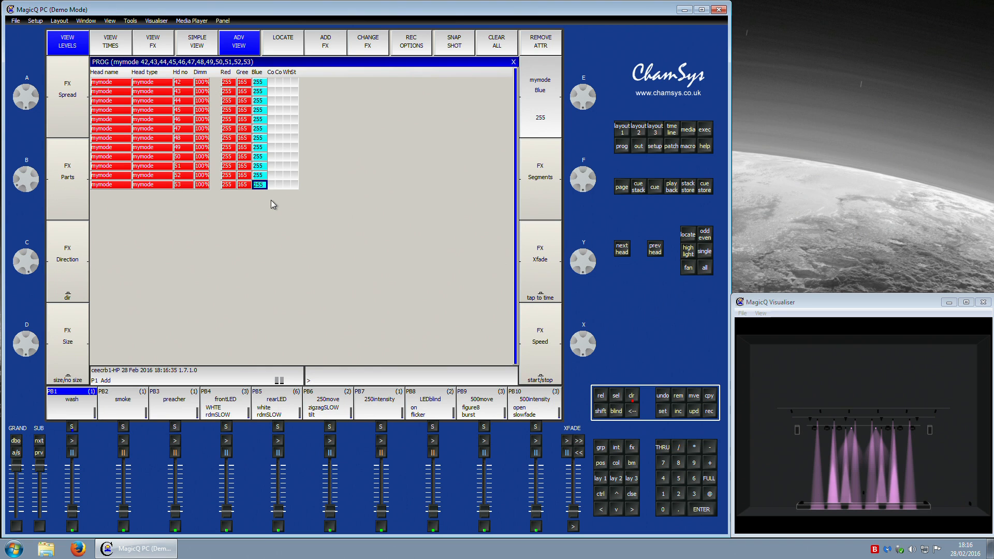
pyautogui.write('0')
pyautogui.press('Return')
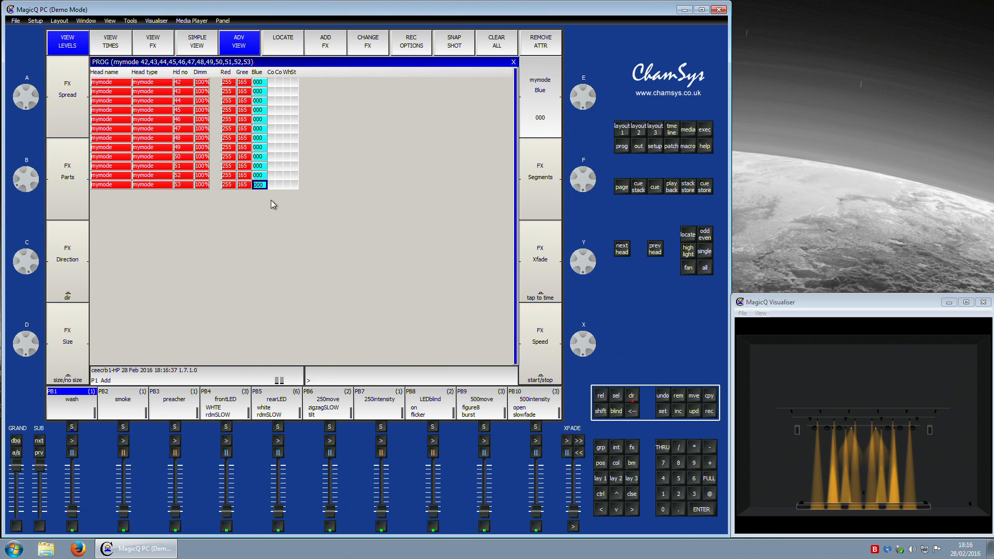
pyautogui.click(600, 479)
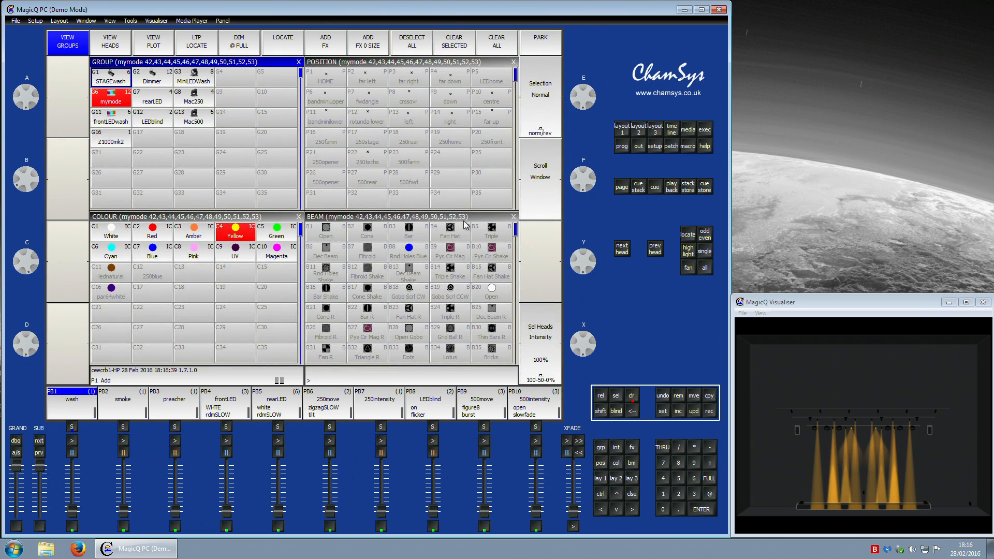
pyautogui.click(710, 411)
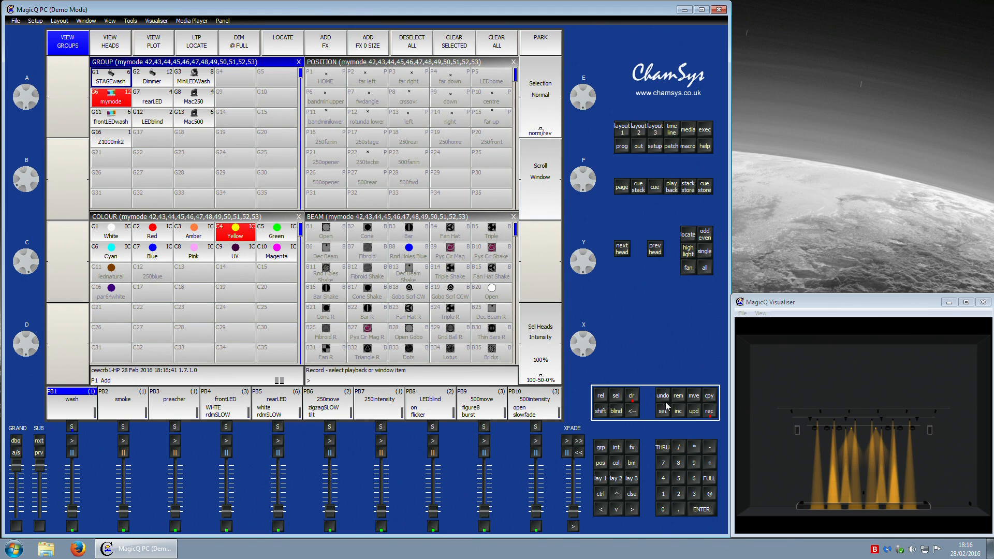
pyautogui.click(243, 239)
pyautogui.click(245, 171)
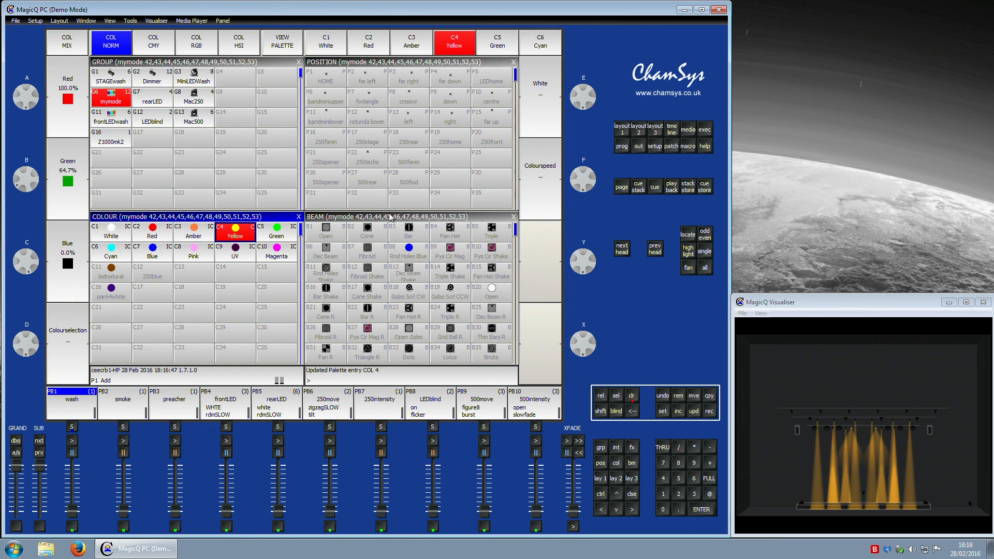
# Step: Apply the Green palette to the mymode heads and set their Red attribute to 0 in the programmer
pyautogui.click(286, 233)
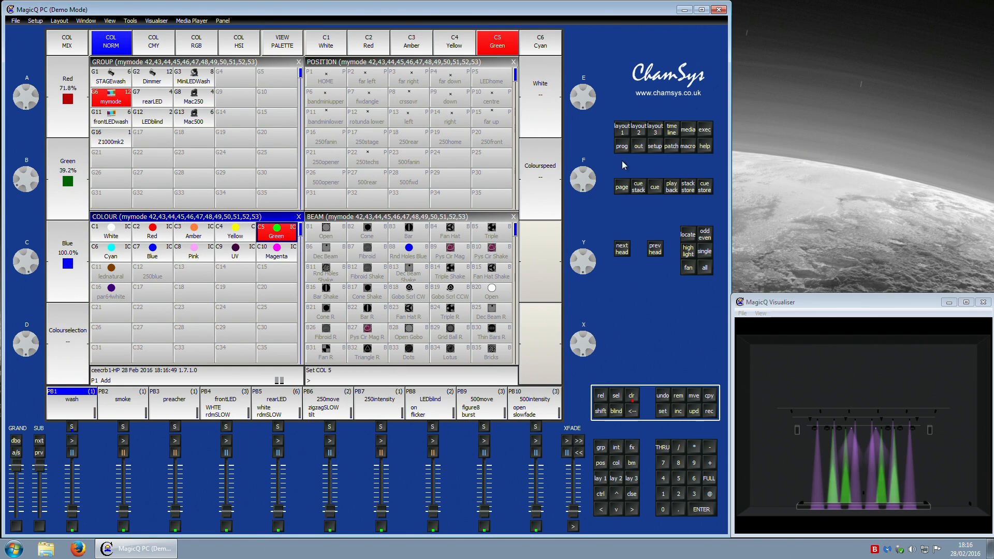
pyautogui.click(623, 148)
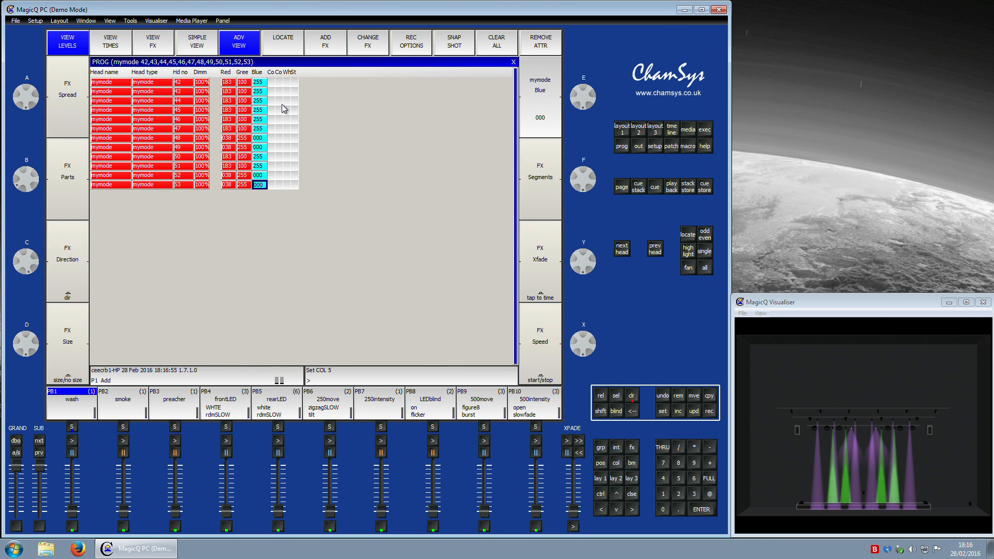
pyautogui.press('Left')
pyautogui.press('Left')
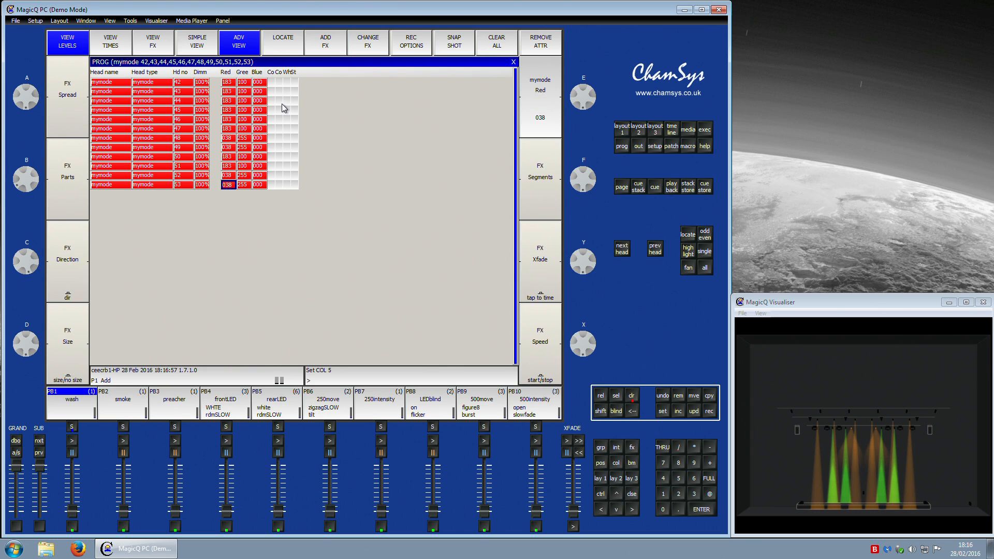
pyautogui.click(226, 73)
pyautogui.write('0')
pyautogui.press('Return')
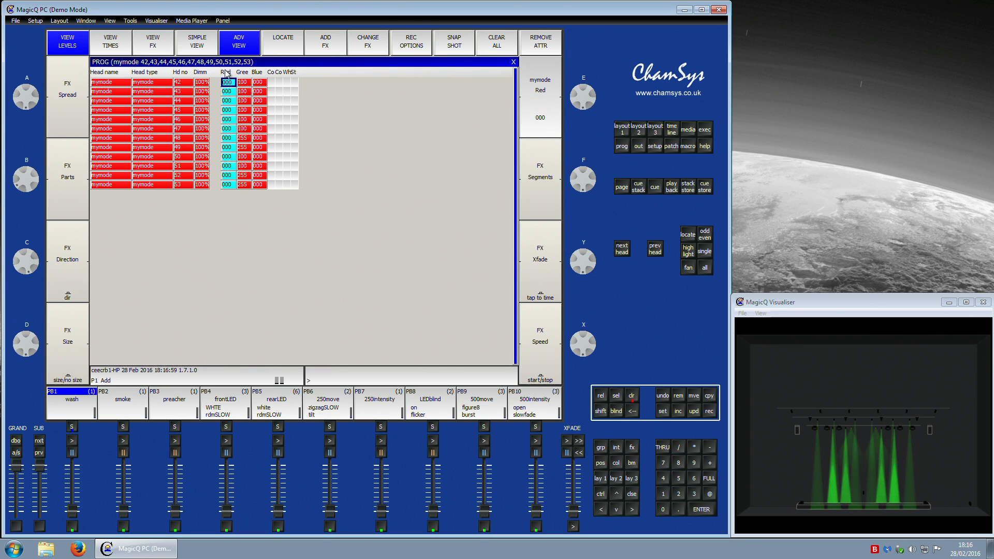
# Step: Set the Green attribute to 255 for all mymode heads in the programmer
pyautogui.click(242, 75)
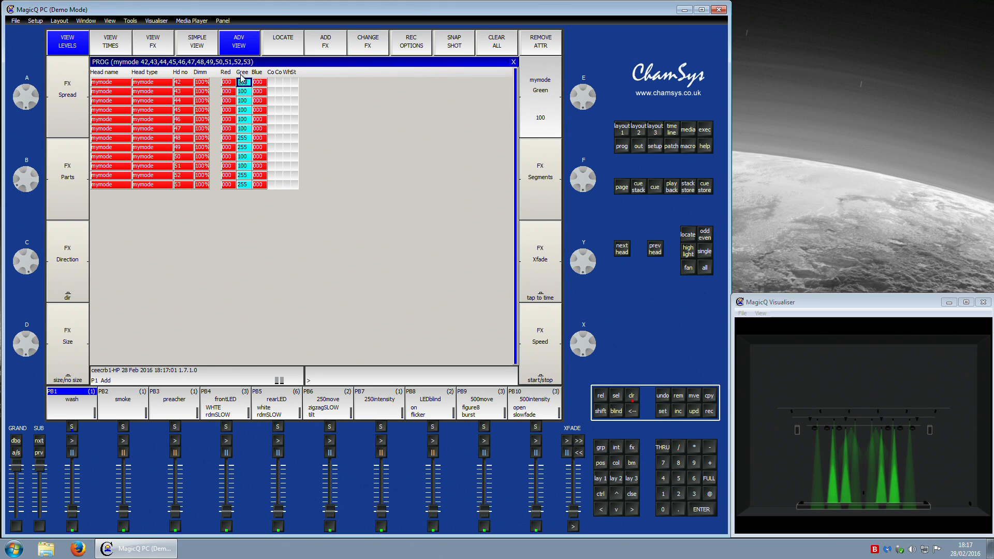
pyautogui.write('255')
pyautogui.press('Return')
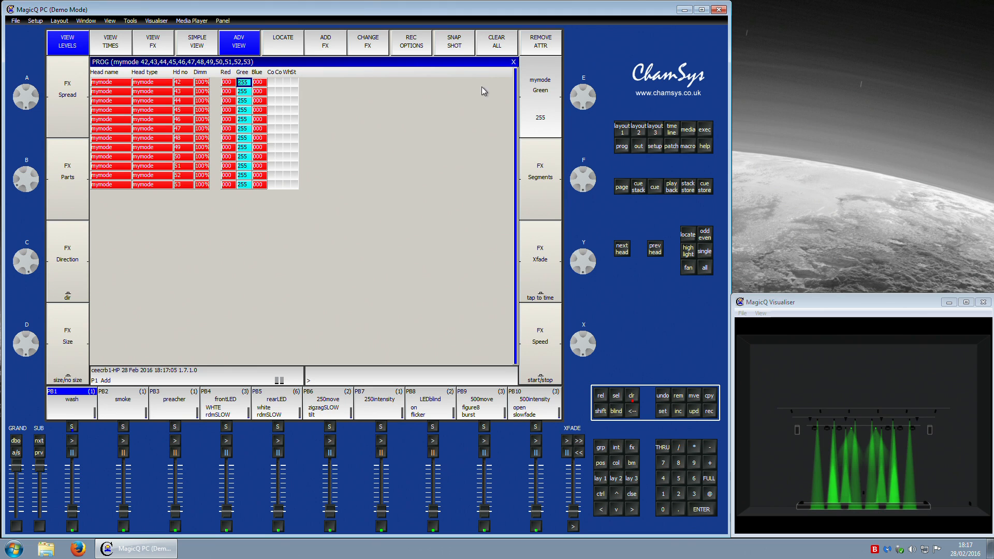
# Step: Update the Green palette with the current programmer values
pyautogui.click(621, 129)
pyautogui.click(709, 410)
pyautogui.click(276, 232)
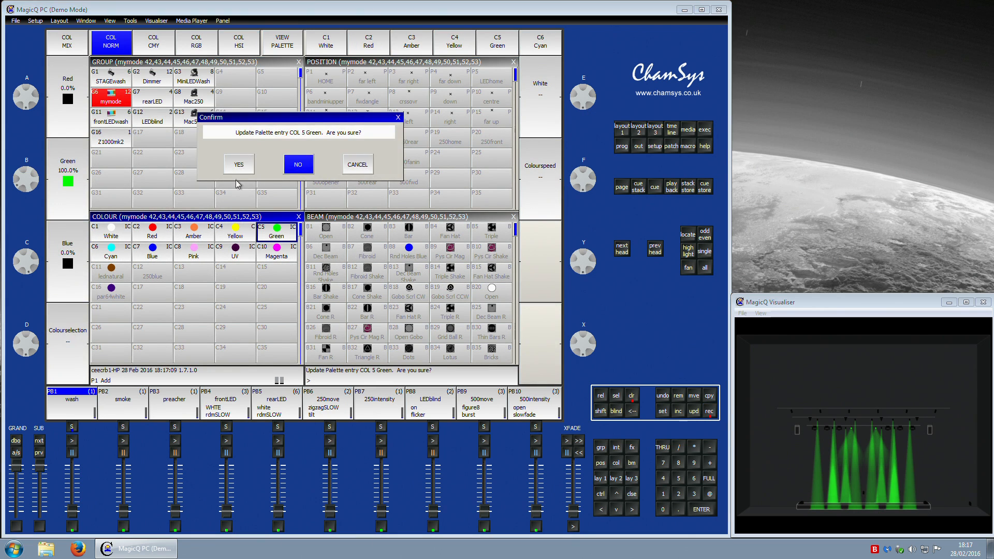
pyautogui.click(238, 168)
# Step: Apply the Cyan palette to the mymode heads, check their programmer values, and update the Cyan palette
pyautogui.click(112, 251)
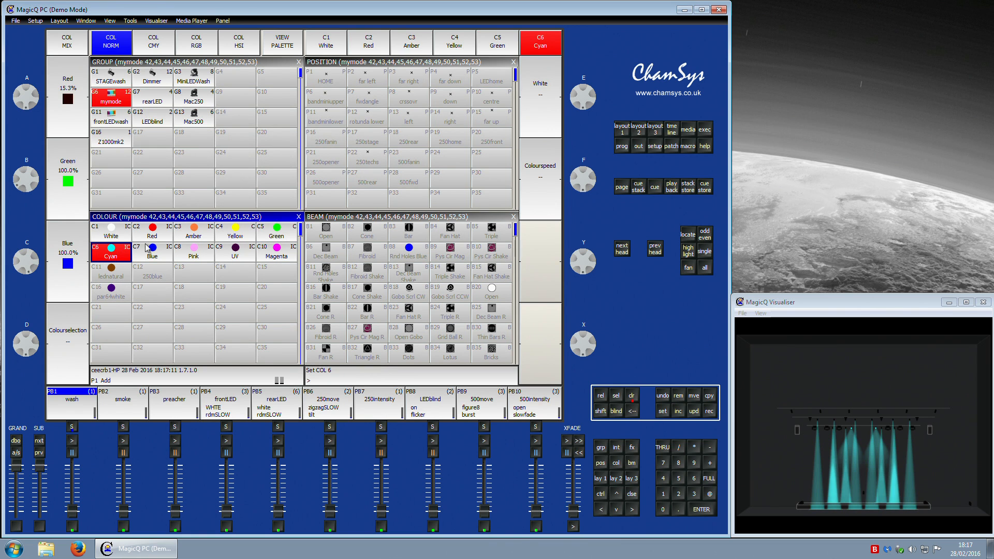
pyautogui.click(620, 147)
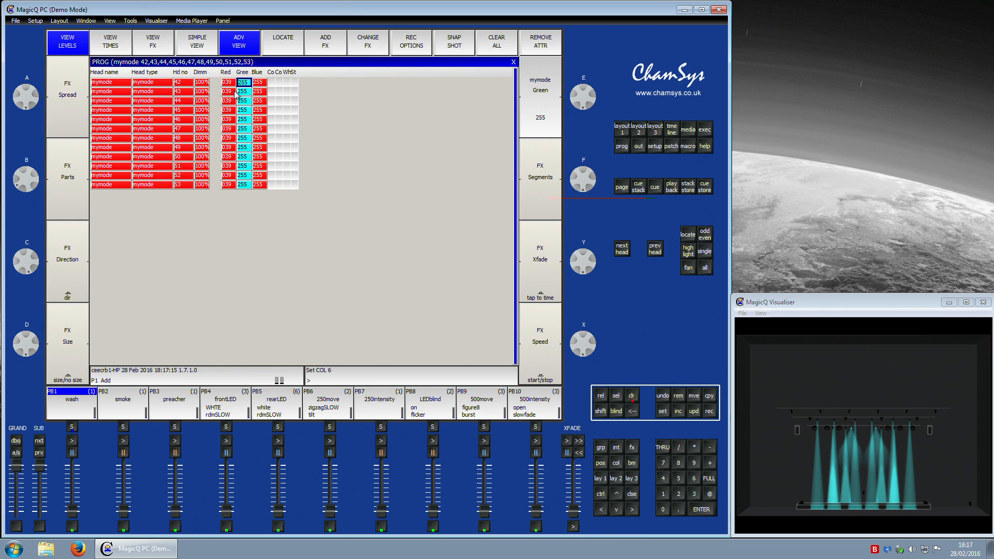
pyautogui.click(202, 76)
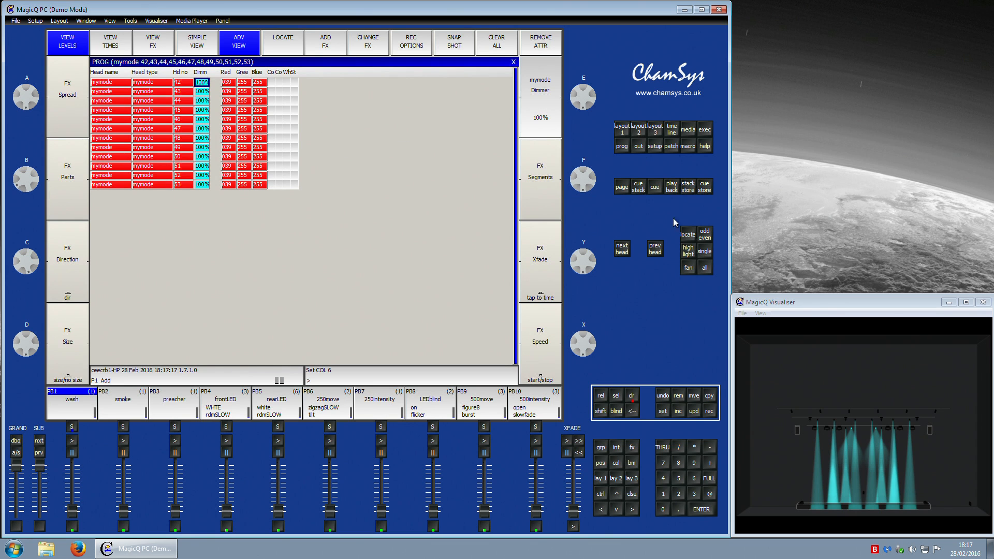
pyautogui.click(623, 130)
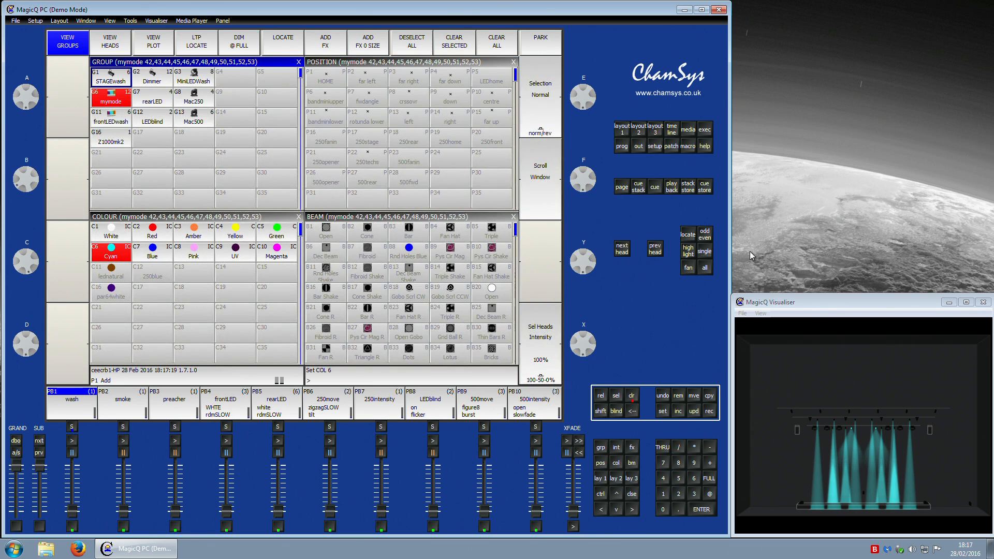
pyautogui.click(710, 411)
pyautogui.click(111, 253)
pyautogui.click(247, 171)
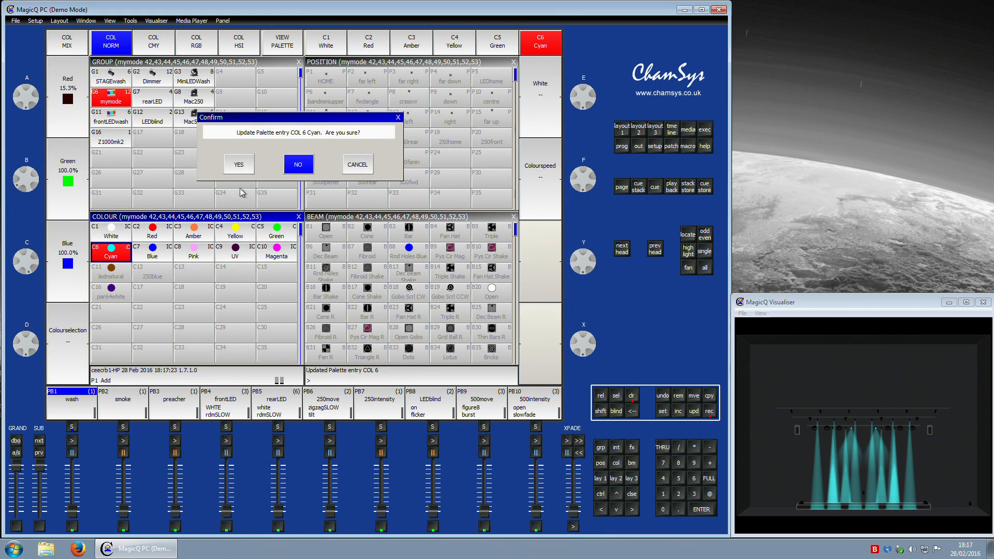
# Step: Apply the Blue palette to the mymode heads and set their Green attribute to 0 in the programmer
pyautogui.click(161, 252)
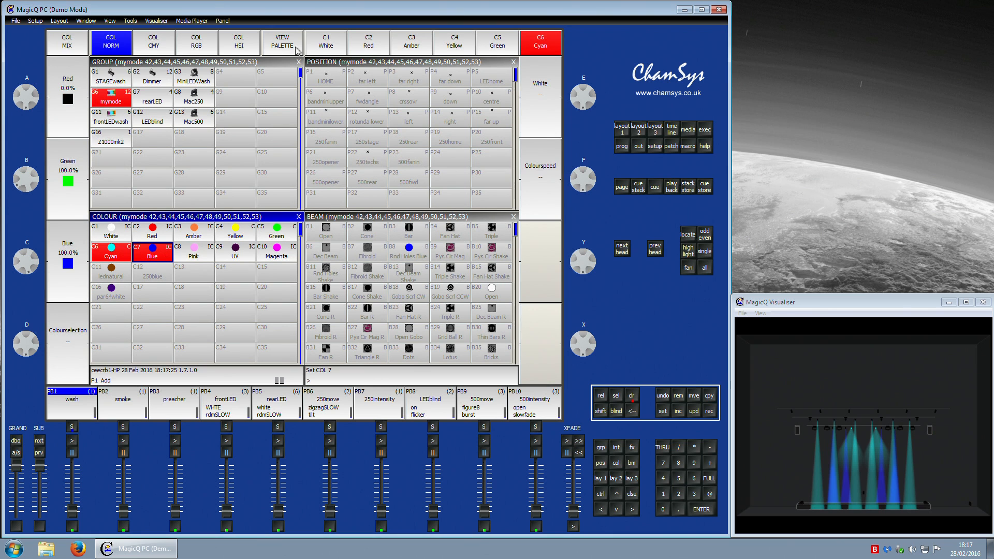
pyautogui.click(624, 148)
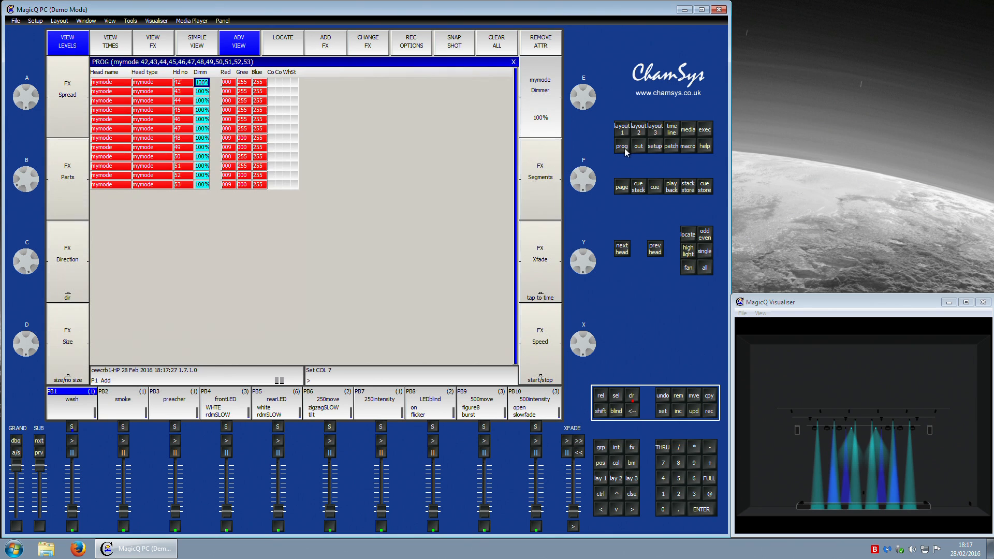
pyautogui.click(231, 82)
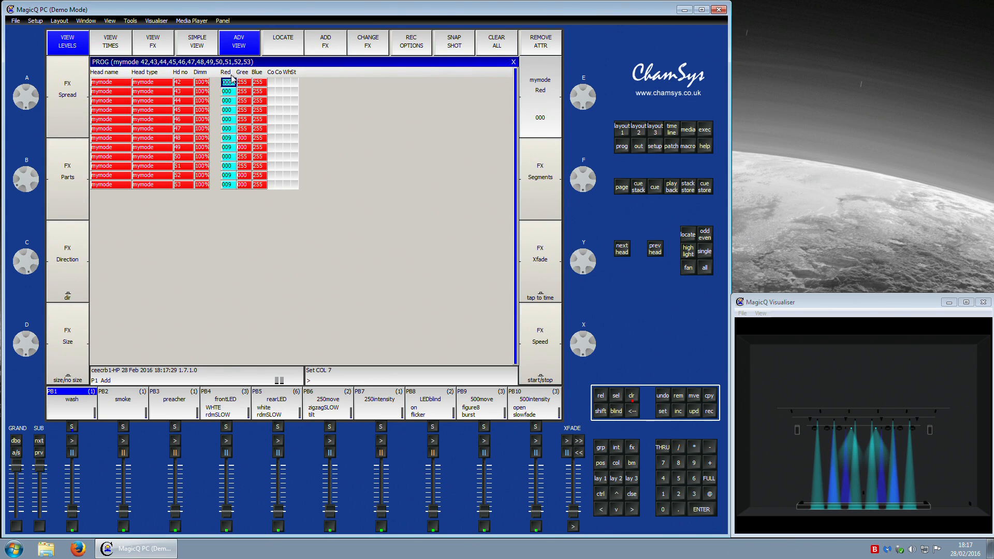
pyautogui.press('Right')
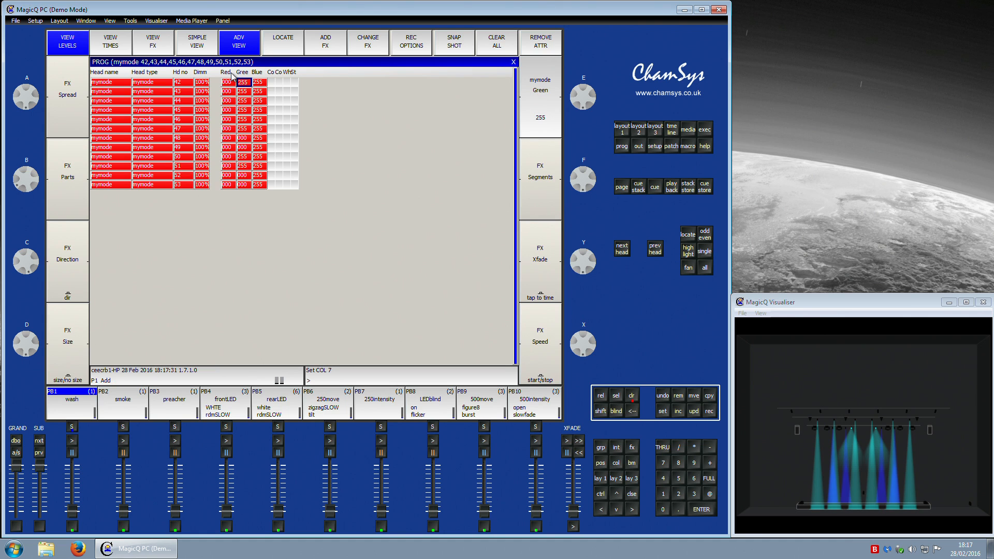
pyautogui.click(242, 76)
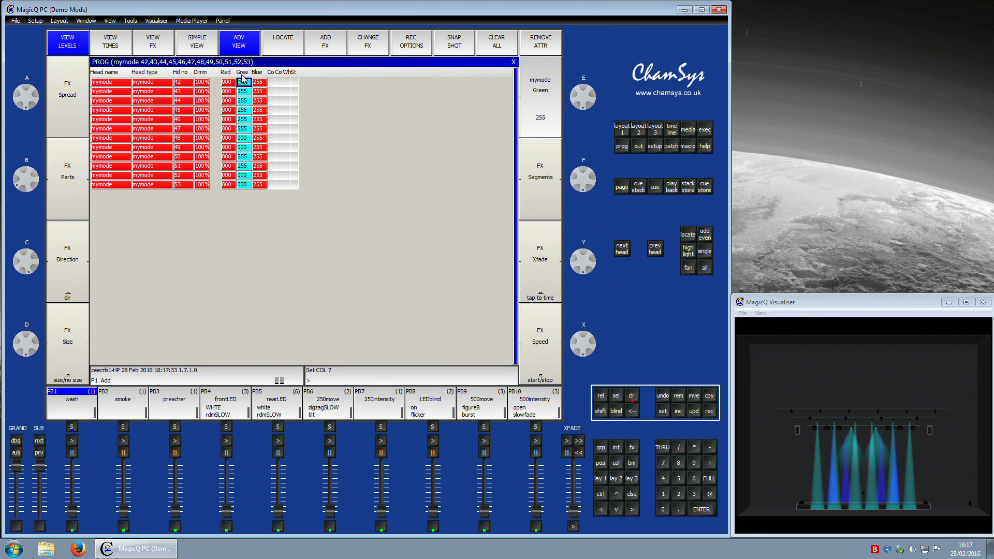
pyautogui.write('0')
pyautogui.press('Return')
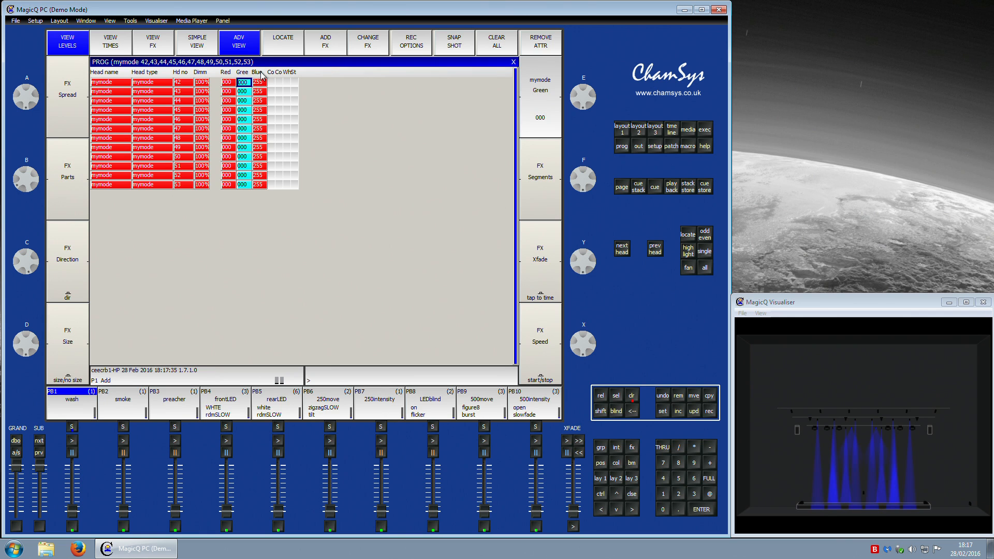
# Step: Update the Blue palette with the programmer values and open its palette view to inspect it
pyautogui.click(622, 129)
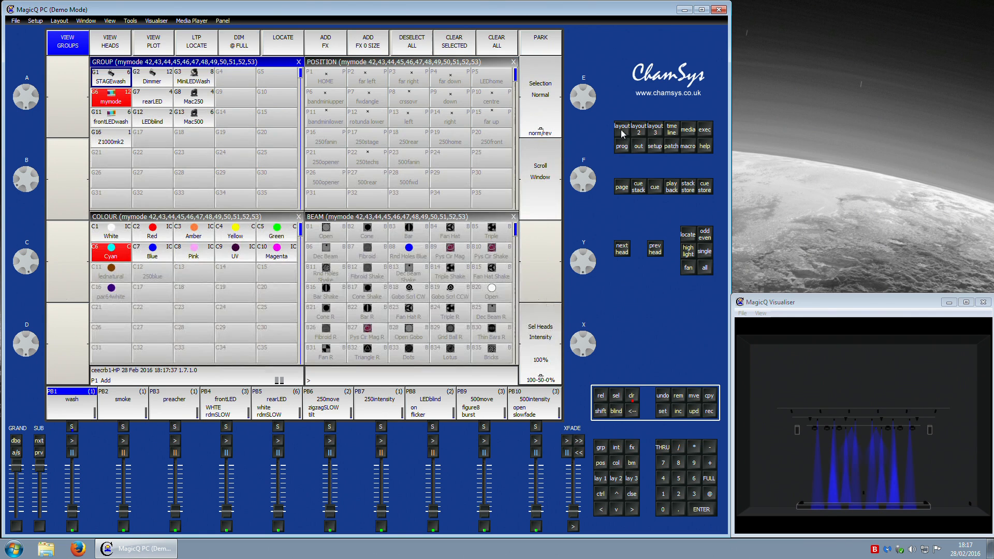
pyautogui.click(715, 414)
pyautogui.click(155, 253)
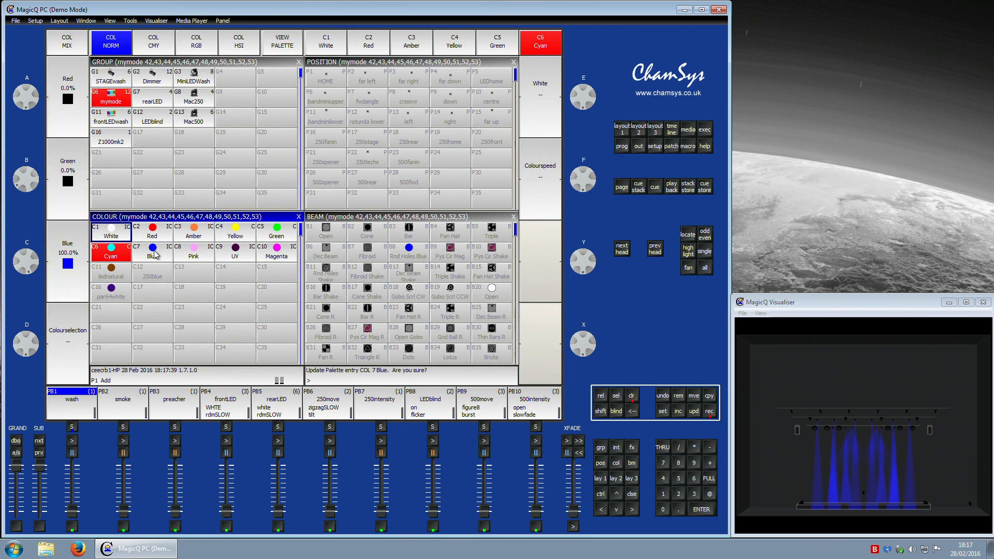
pyautogui.click(256, 169)
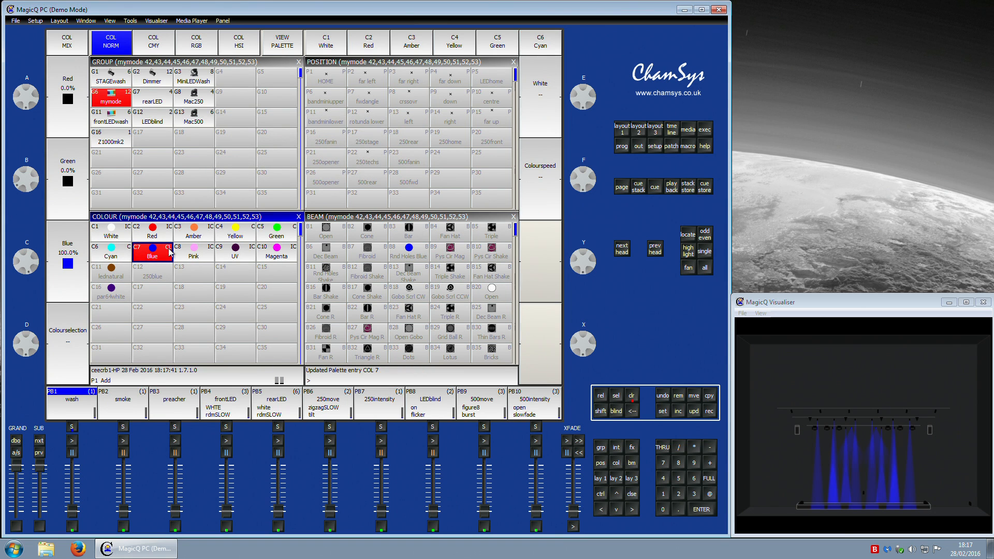
pyautogui.click(289, 47)
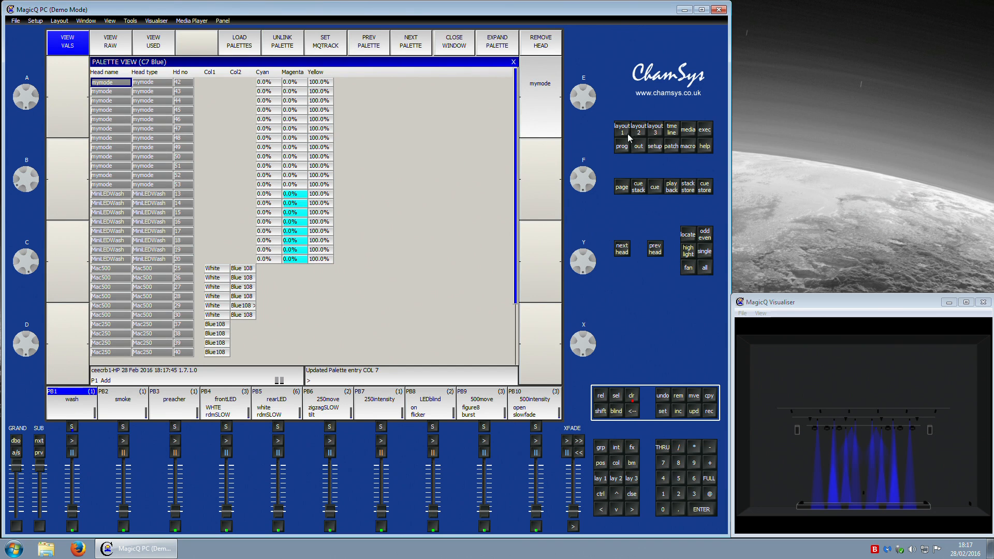
pyautogui.click(627, 133)
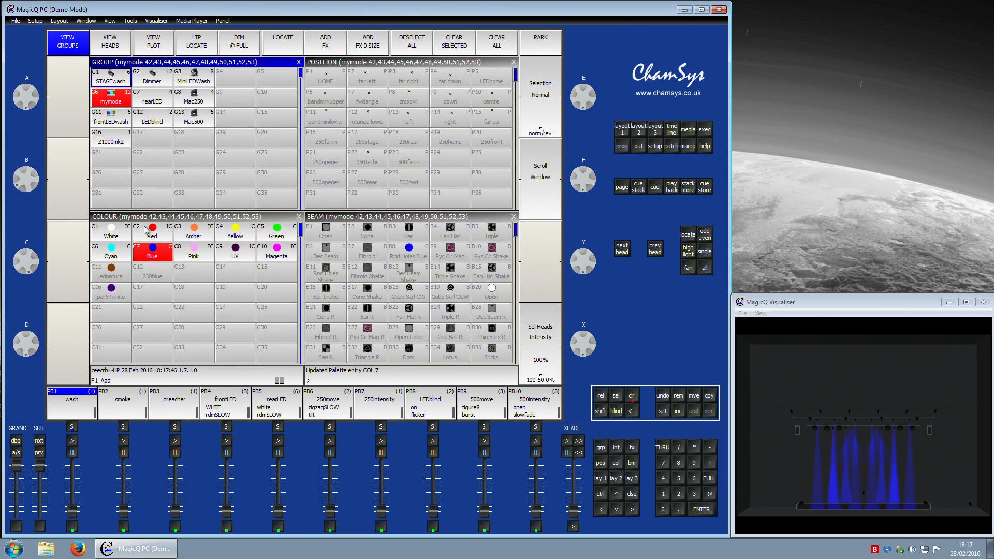
# Step: Apply the Pink palette to the mymode heads, check the programmer, and update the Pink palette
pyautogui.click(201, 259)
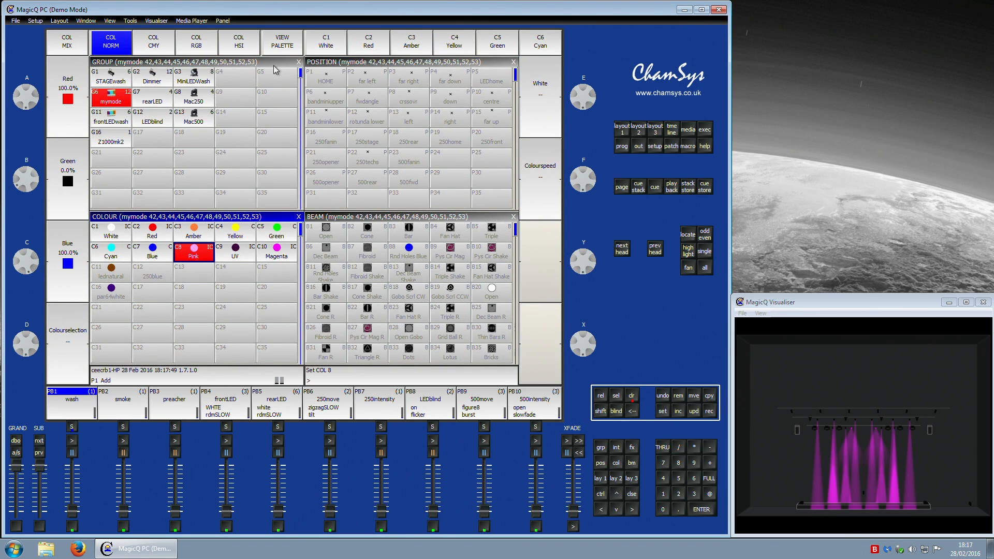
pyautogui.click(622, 146)
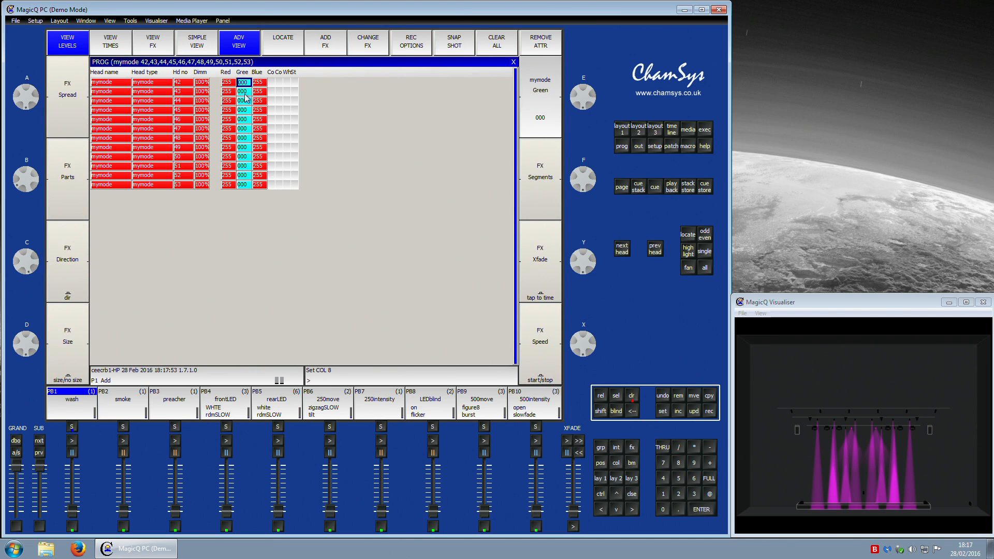
pyautogui.click(622, 129)
pyautogui.click(709, 410)
pyautogui.click(207, 258)
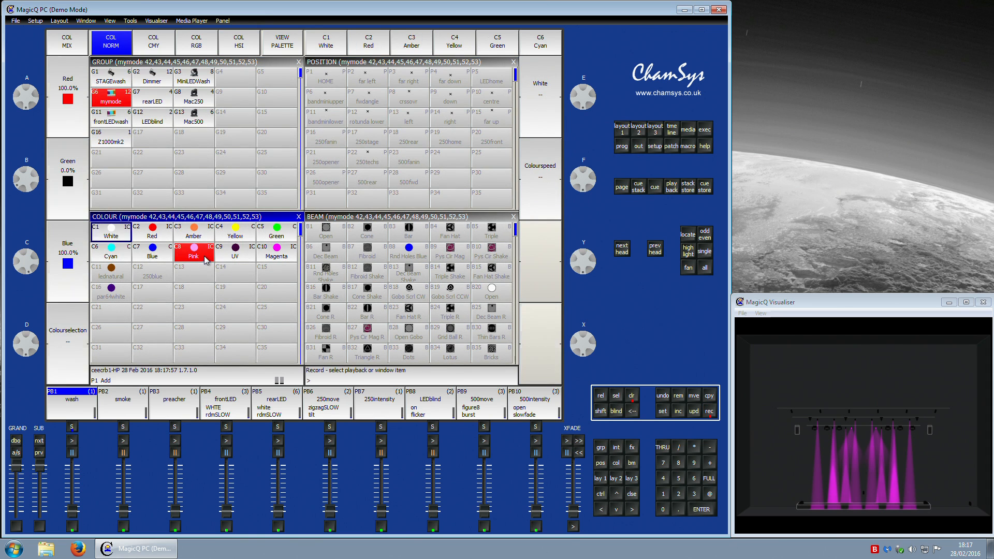
pyautogui.click(251, 162)
# Step: Apply the UV palette to the mymode heads and check their Blue values in the programmer
pyautogui.click(254, 258)
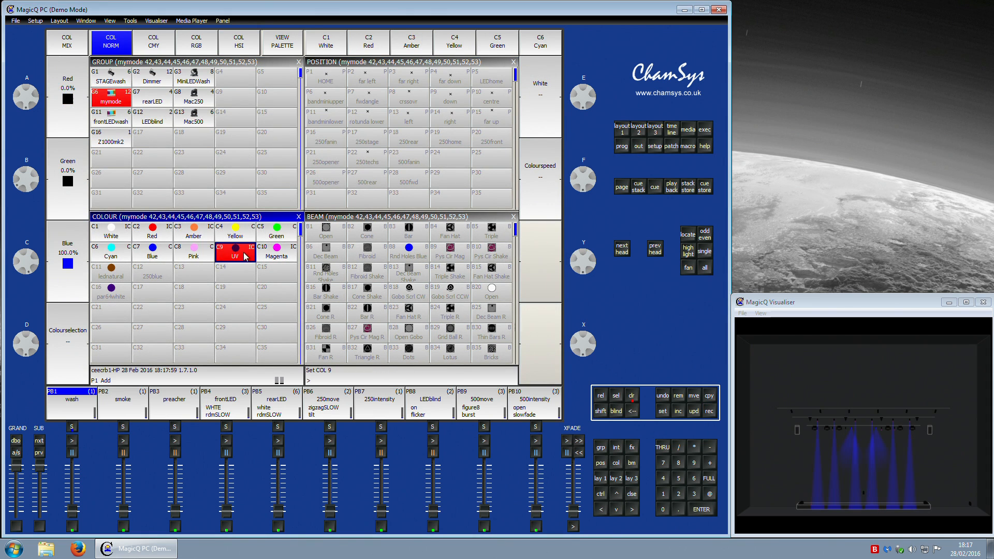
pyautogui.click(628, 148)
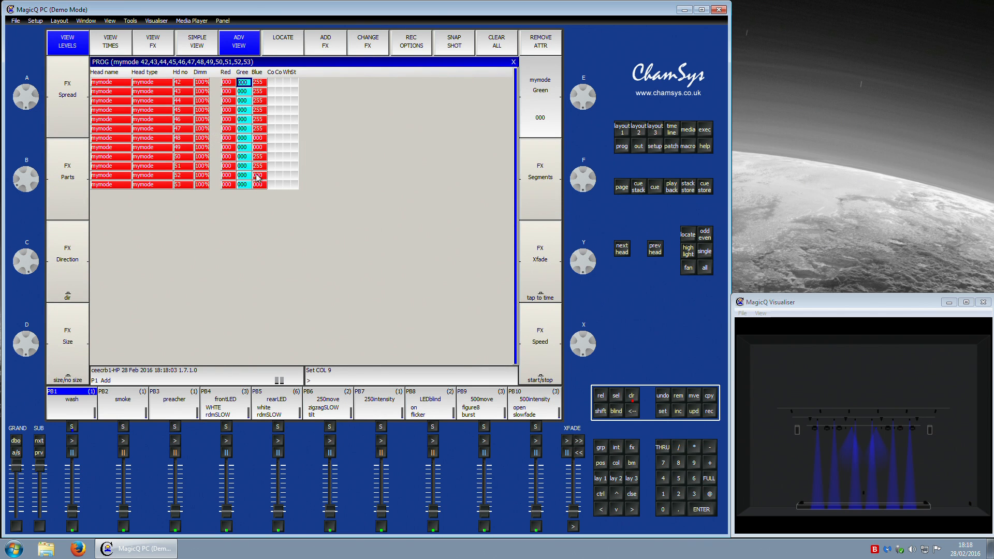
pyautogui.click(263, 76)
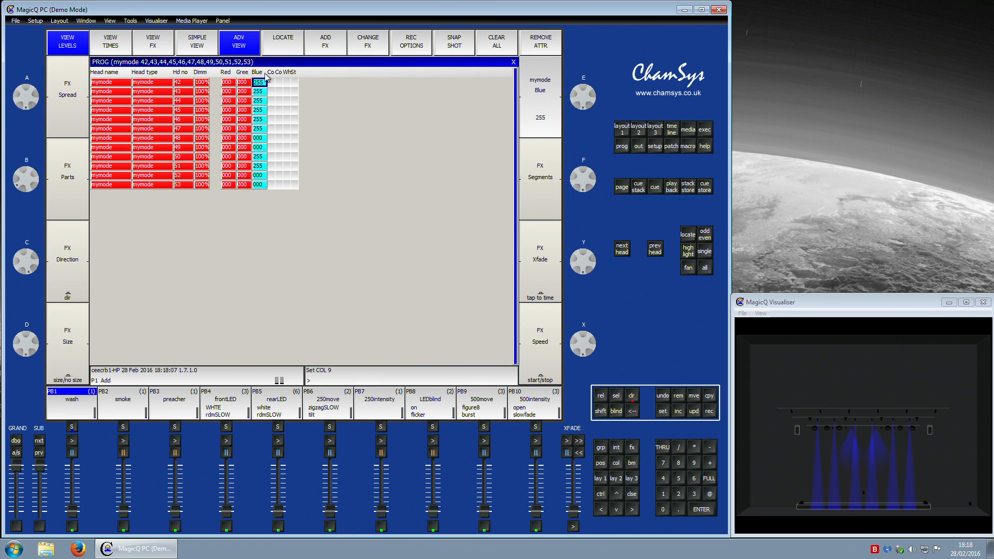
pyautogui.click(622, 129)
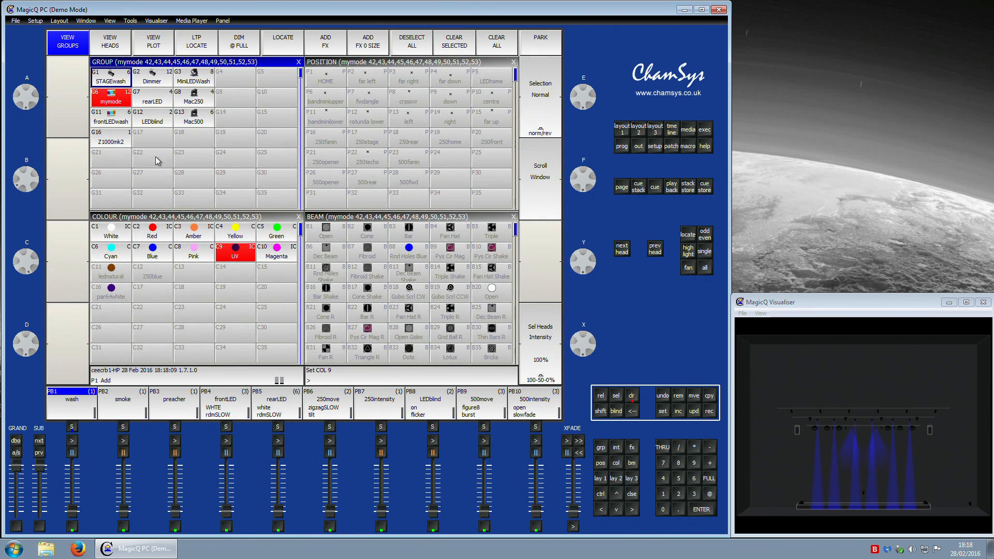
# Step: Select the frontLEDwash, rearLED, LEDblind and mymode groups in turn to examine which heads each contains
pyautogui.click(106, 120)
pyautogui.click(234, 253)
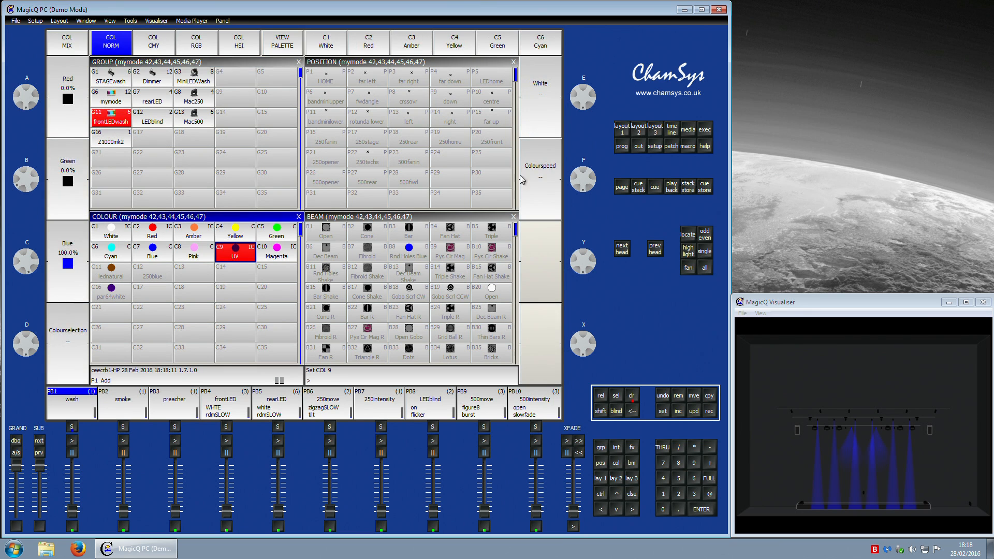
pyautogui.click(621, 146)
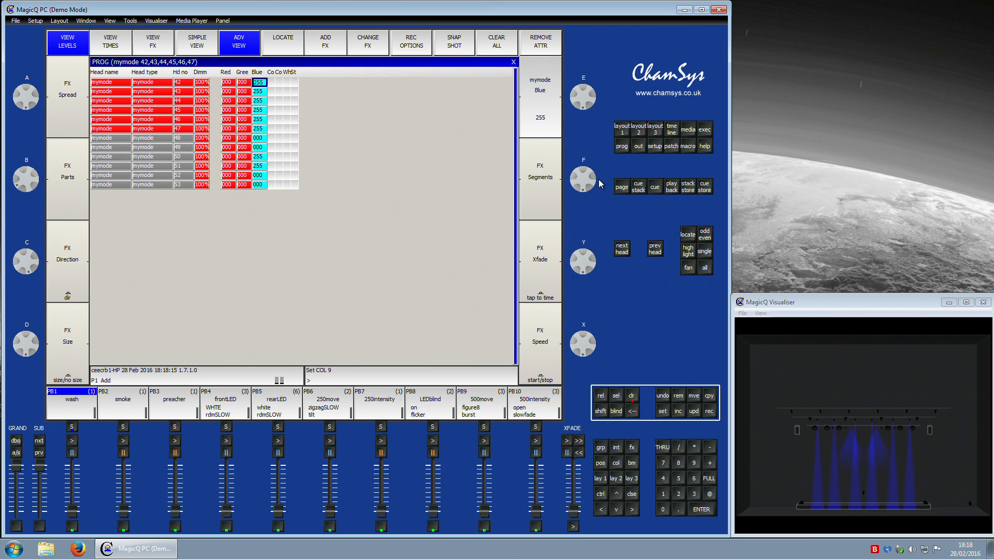
pyautogui.click(623, 147)
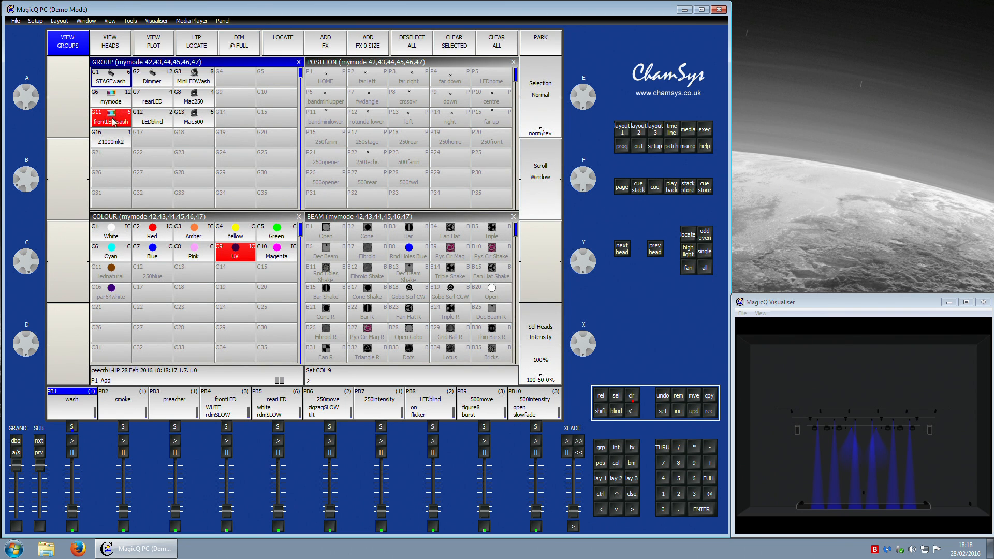
pyautogui.click(156, 95)
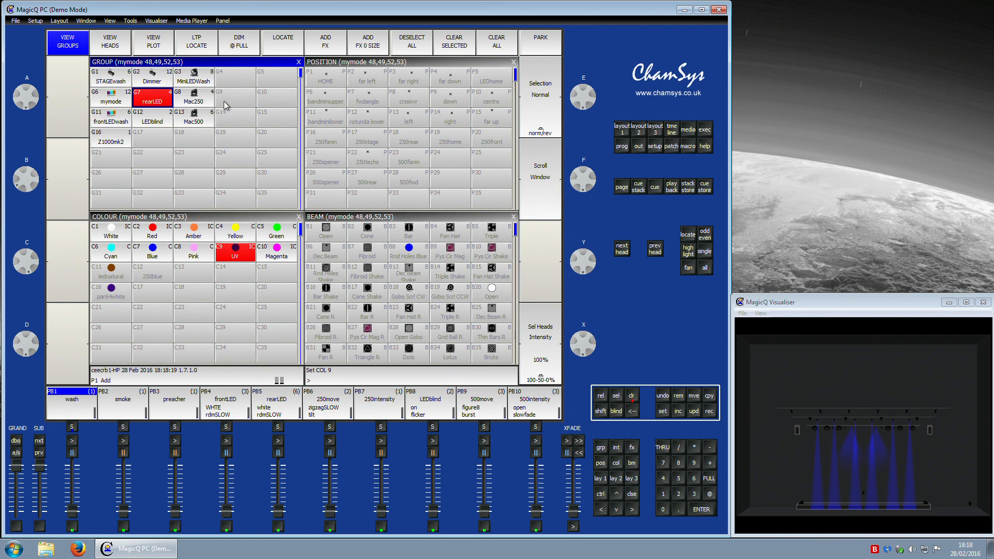
pyautogui.click(122, 101)
pyautogui.click(120, 120)
pyautogui.click(153, 122)
pyautogui.click(151, 104)
pyautogui.click(109, 103)
pyautogui.click(120, 120)
pyautogui.click(123, 96)
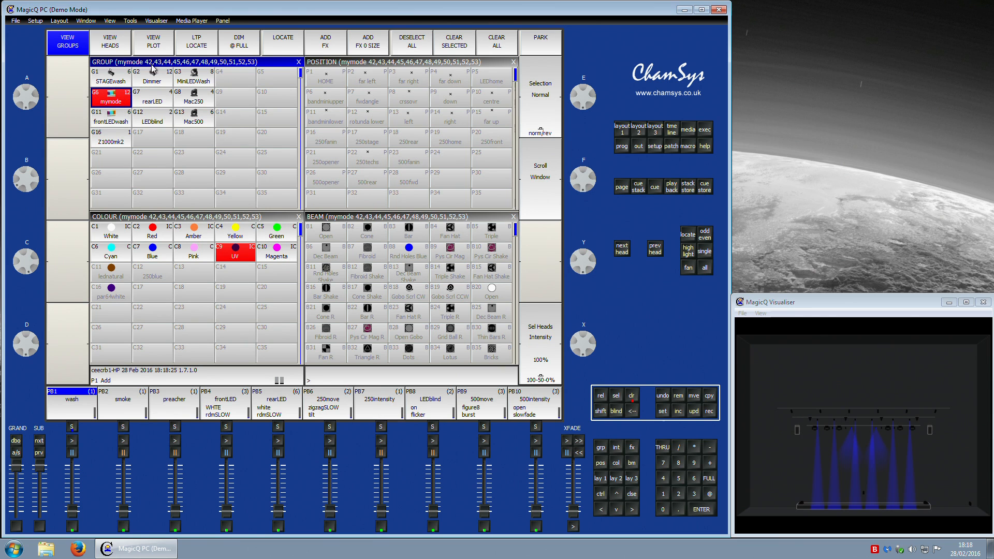
pyautogui.click(121, 123)
pyautogui.click(146, 123)
pyautogui.click(116, 98)
pyautogui.click(113, 114)
pyautogui.click(145, 103)
pyautogui.click(145, 114)
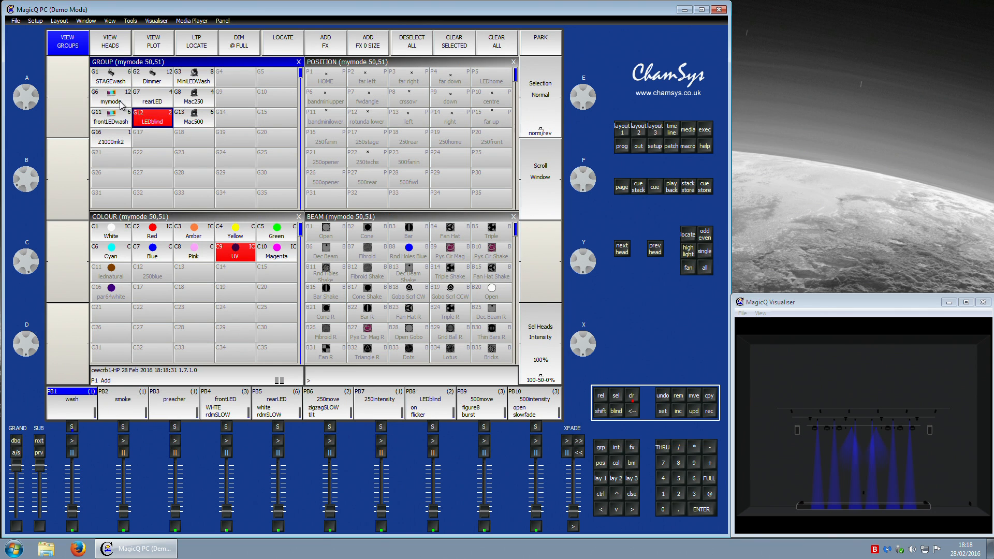
pyautogui.click(121, 103)
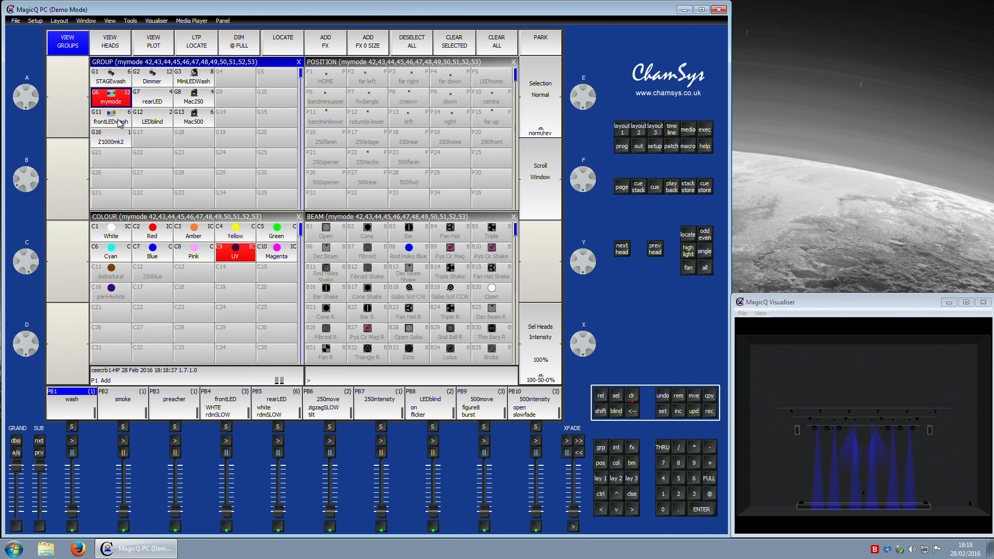
pyautogui.click(117, 123)
pyautogui.click(155, 103)
pyautogui.click(152, 125)
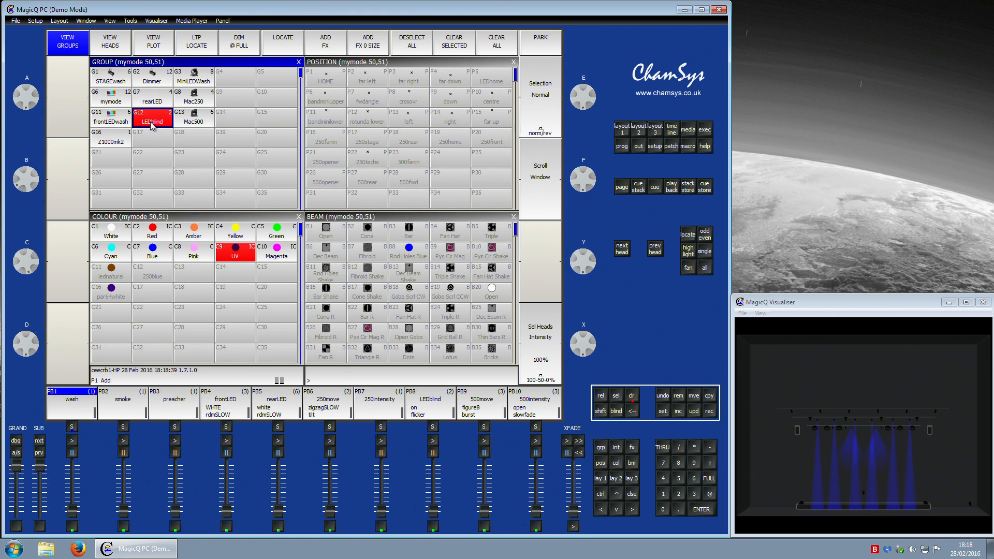
pyautogui.click(119, 97)
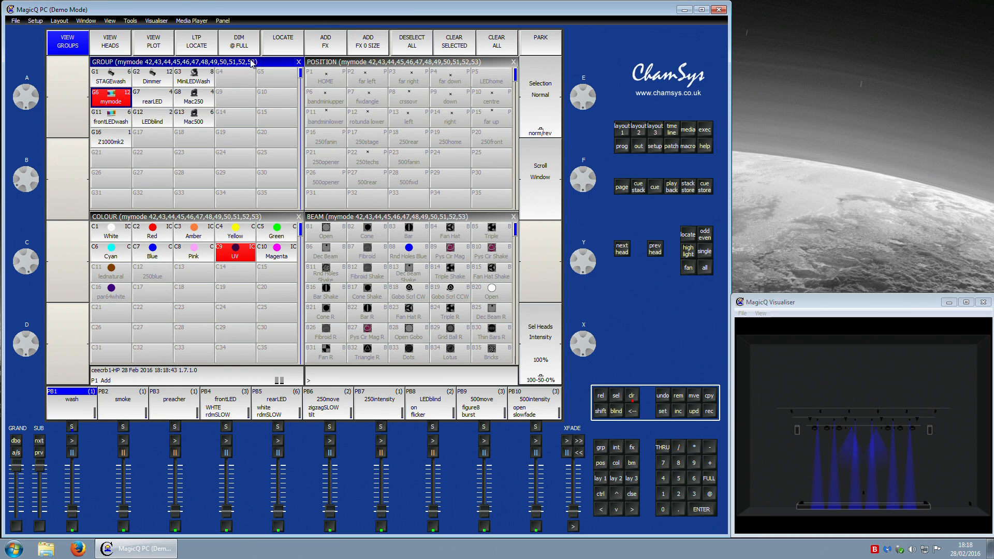
pyautogui.click(123, 121)
pyautogui.click(147, 107)
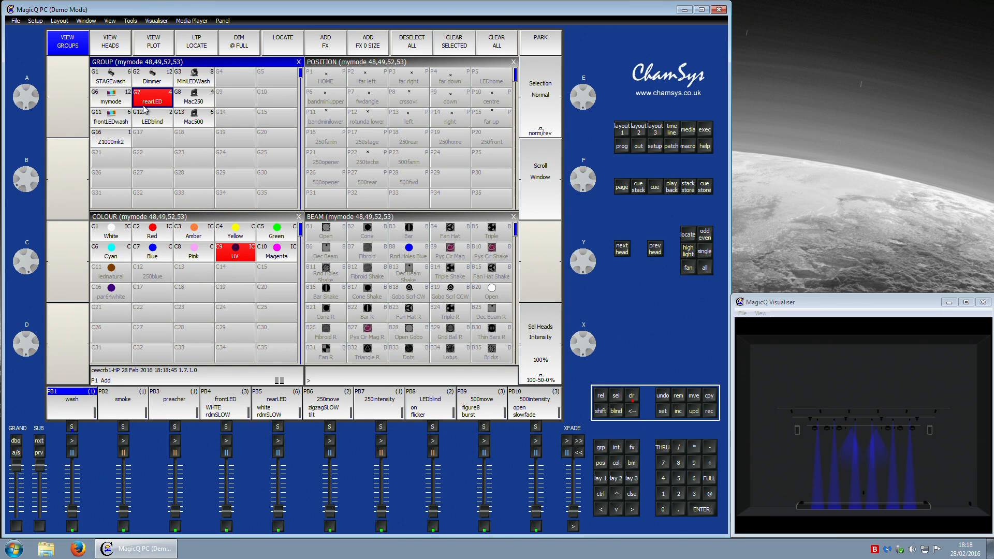
pyautogui.click(150, 120)
pyautogui.click(115, 100)
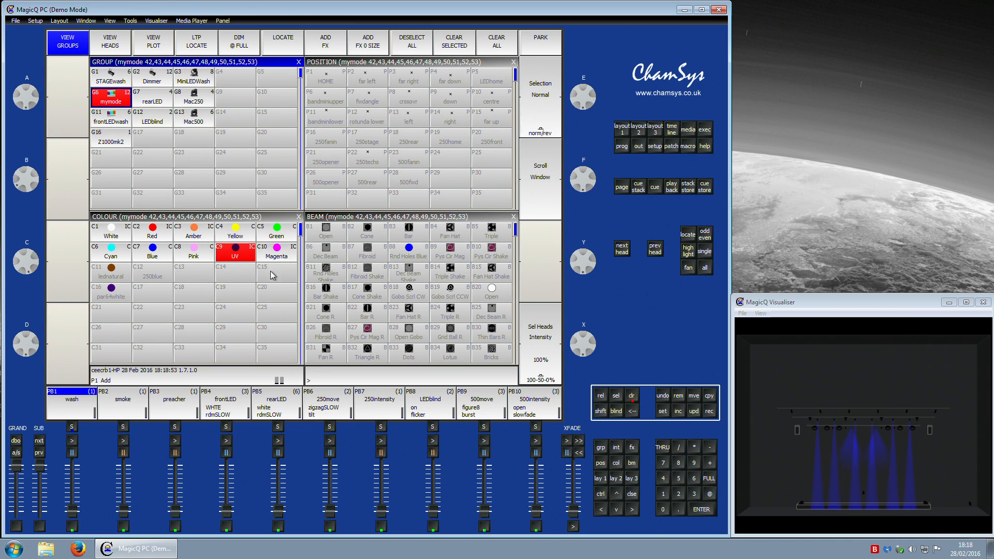
# Step: Reapply the UV palette to the mymode heads and update the UV palette with the programmer values
pyautogui.click(267, 251)
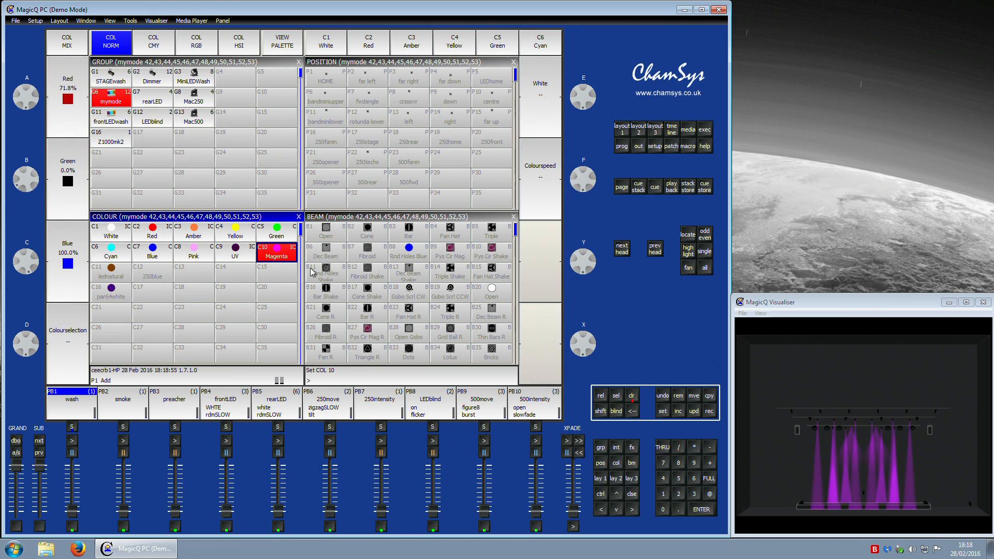
pyautogui.click(235, 251)
pyautogui.click(709, 410)
pyautogui.click(233, 253)
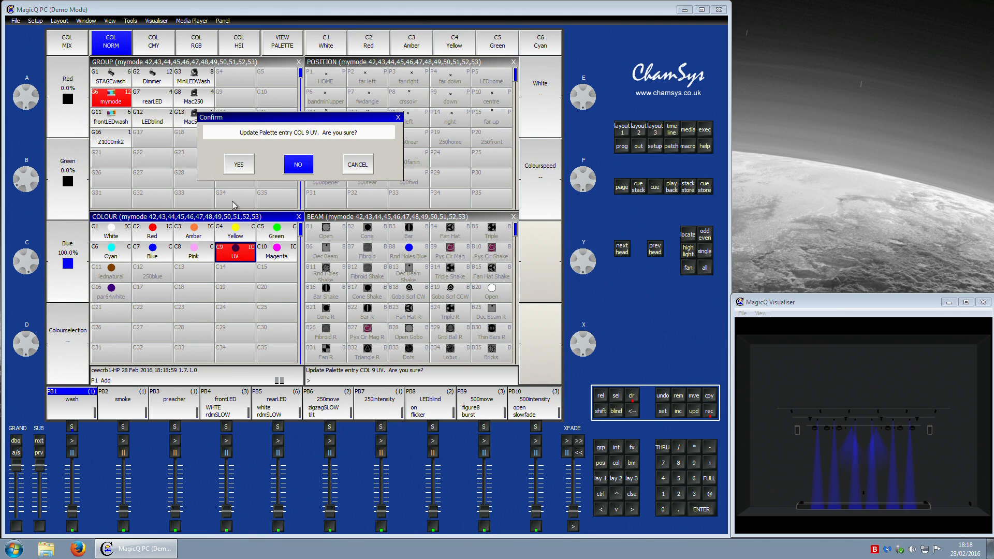
pyautogui.click(239, 164)
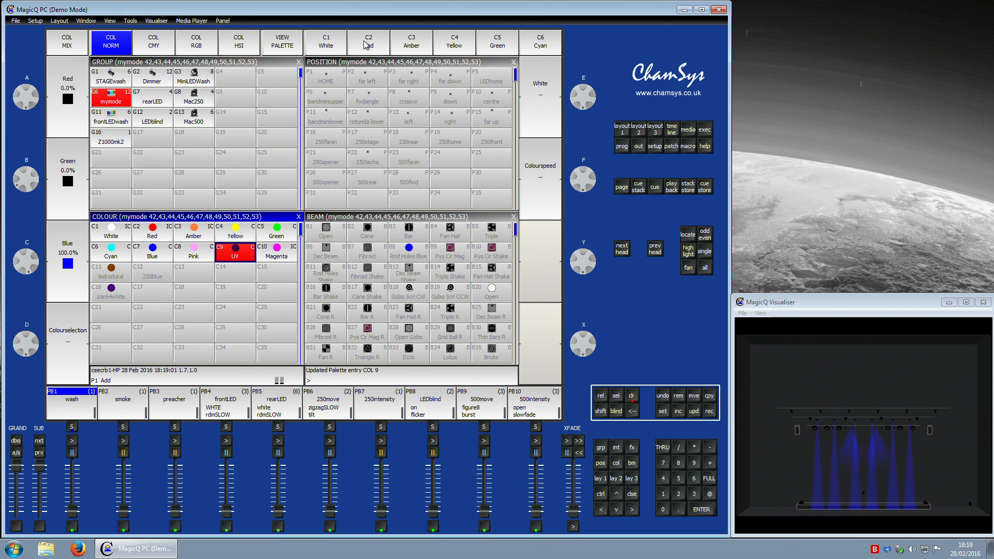
# Step: In the programmer, set the mymode heads' Red level to 250 and their Blue level to 255
pyautogui.click(620, 146)
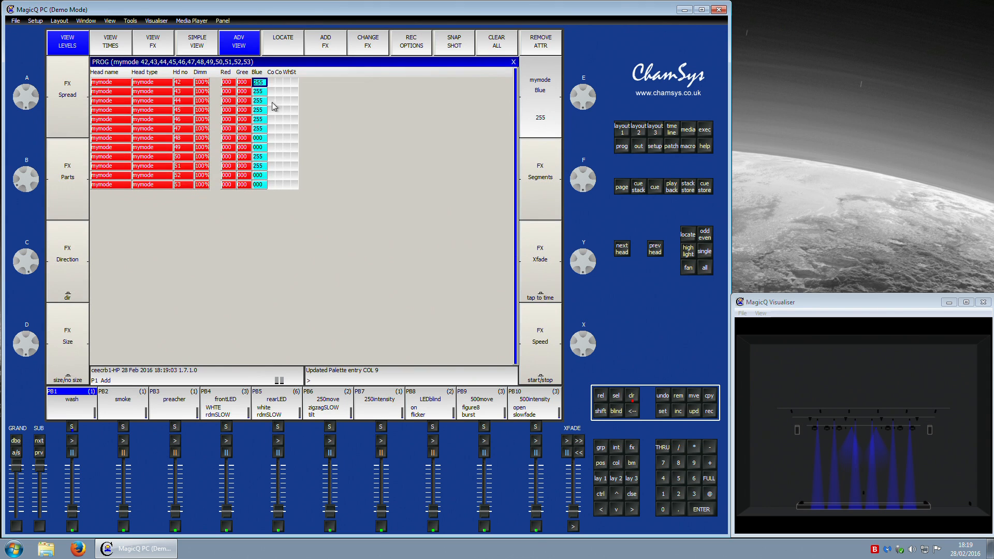
pyautogui.click(228, 74)
pyautogui.write('2')
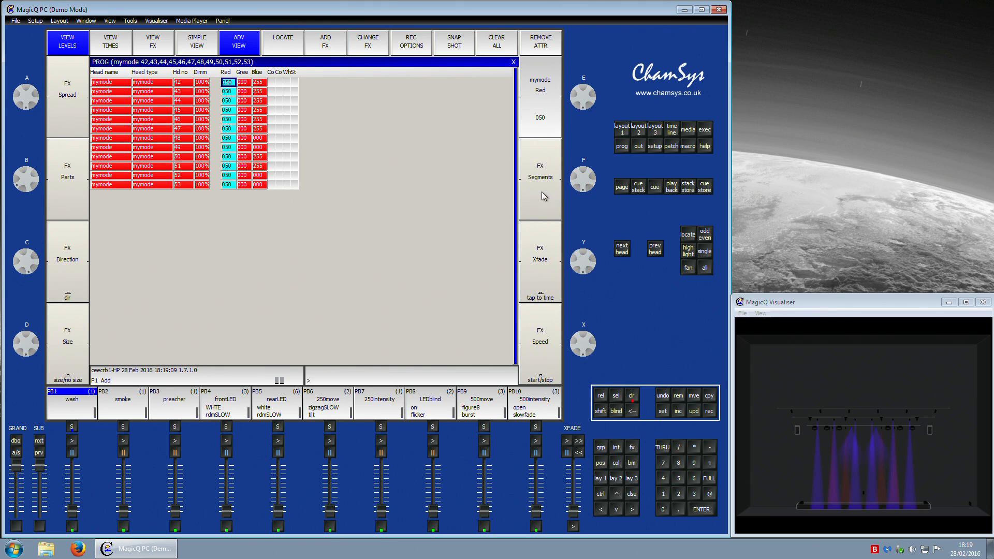
pyautogui.click(245, 74)
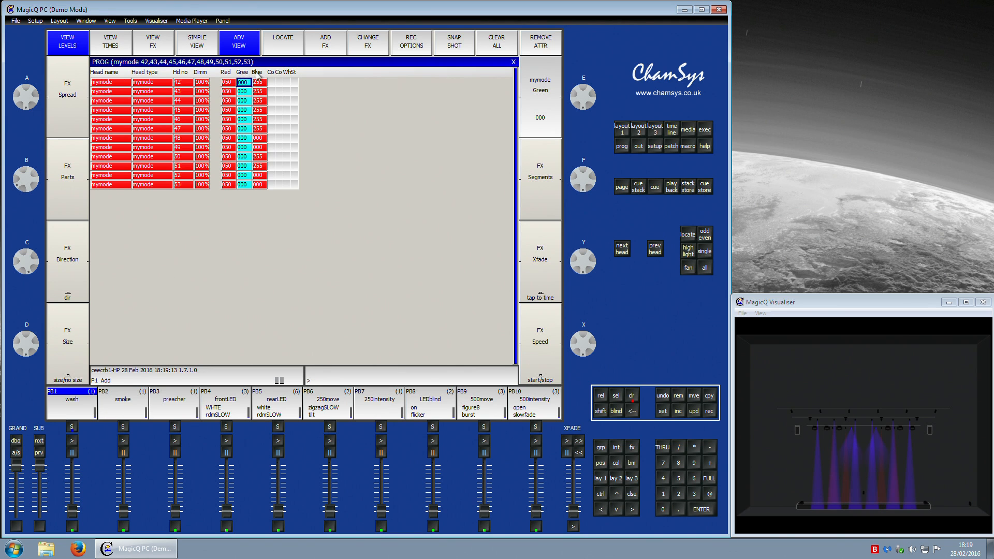
pyautogui.click(254, 76)
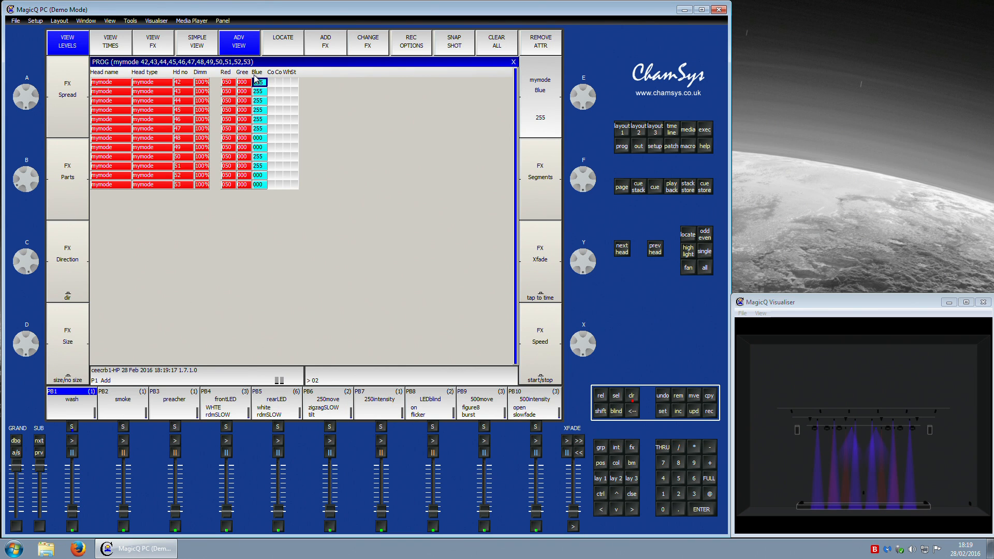
pyautogui.write('255')
pyautogui.press('Return')
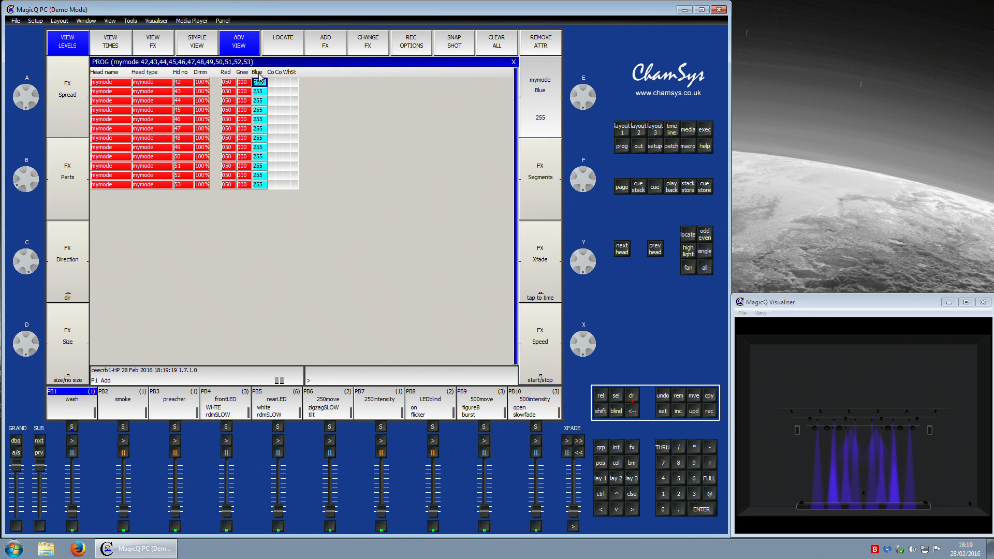
# Step: Update the UV palette with the new programmer values
pyautogui.click(624, 129)
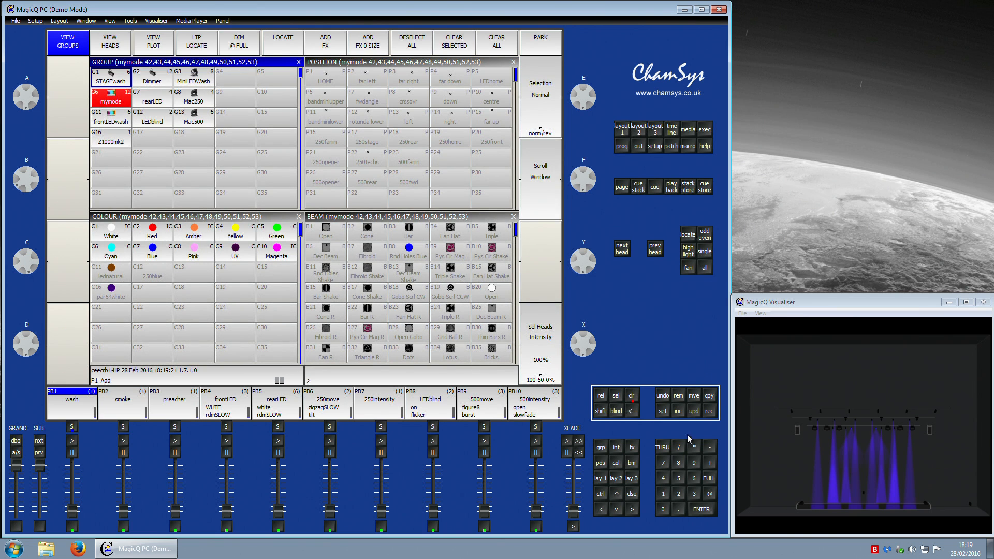
pyautogui.click(710, 412)
pyautogui.click(235, 252)
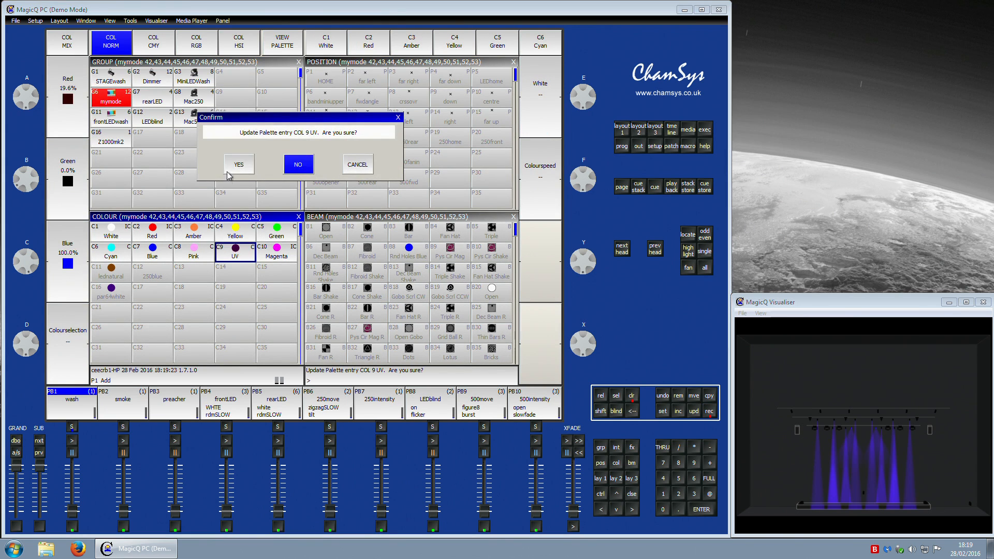
pyautogui.click(240, 167)
# Step: Apply the Magenta palette to the mymode heads, check the programmer, and update the Magenta palette
pyautogui.click(282, 252)
pyautogui.click(624, 130)
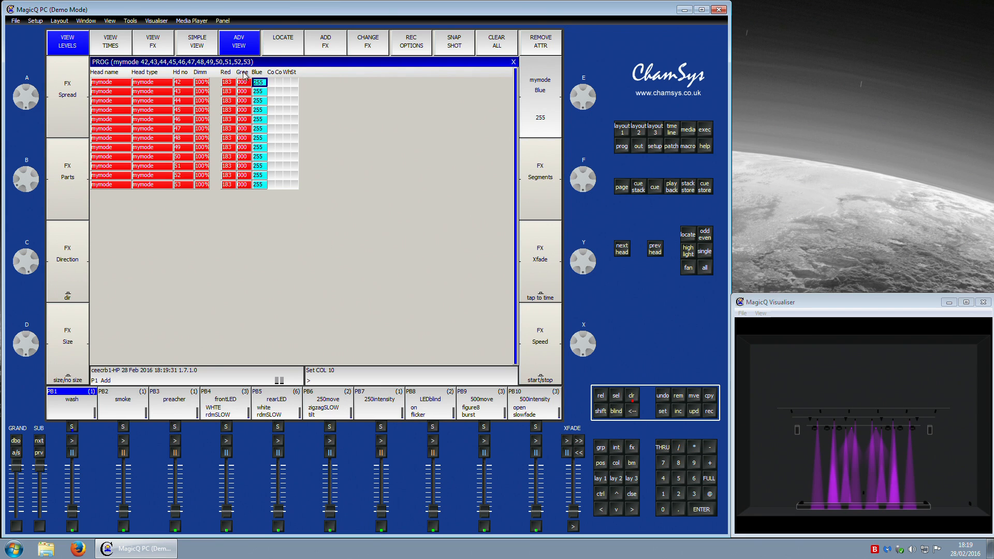
pyautogui.click(622, 131)
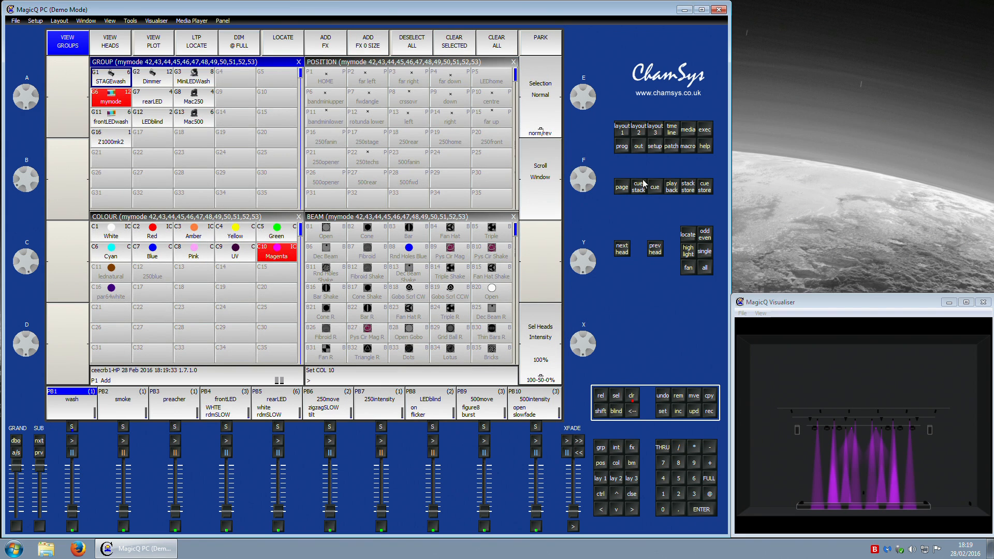
pyautogui.click(709, 411)
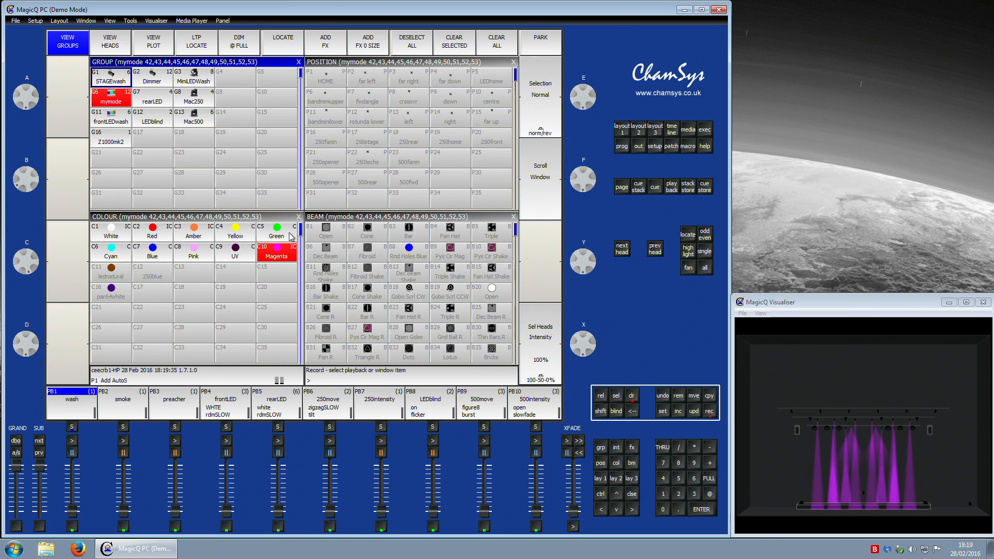
pyautogui.click(269, 254)
pyautogui.click(240, 164)
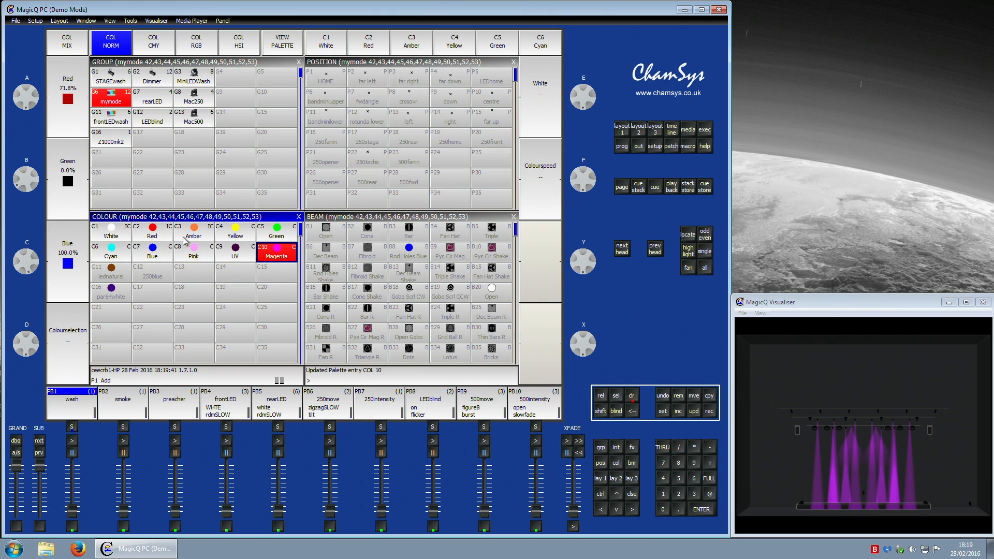
# Step: Apply the Red palette to the mymode heads and set their Red level to 255 in the programmer
pyautogui.click(169, 240)
pyautogui.click(622, 146)
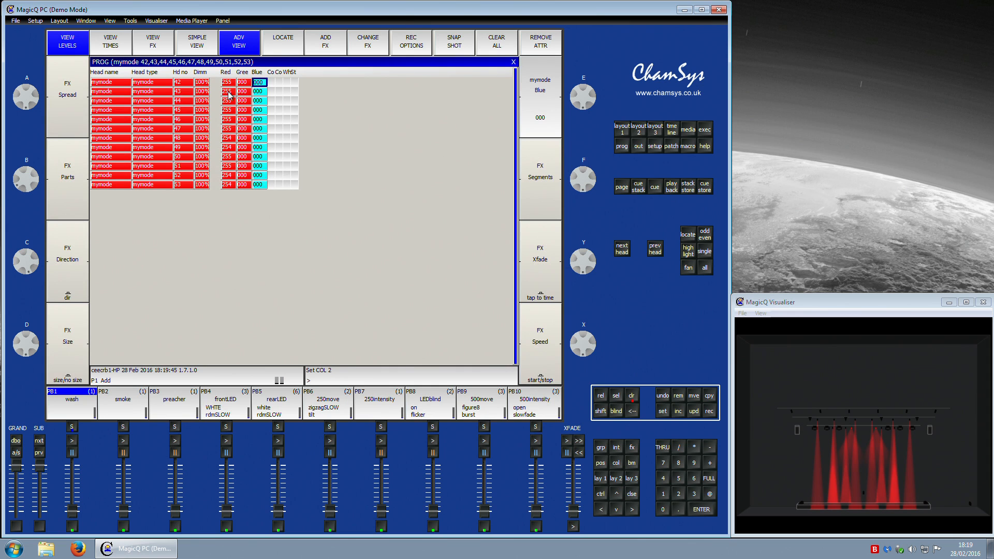
pyautogui.click(227, 74)
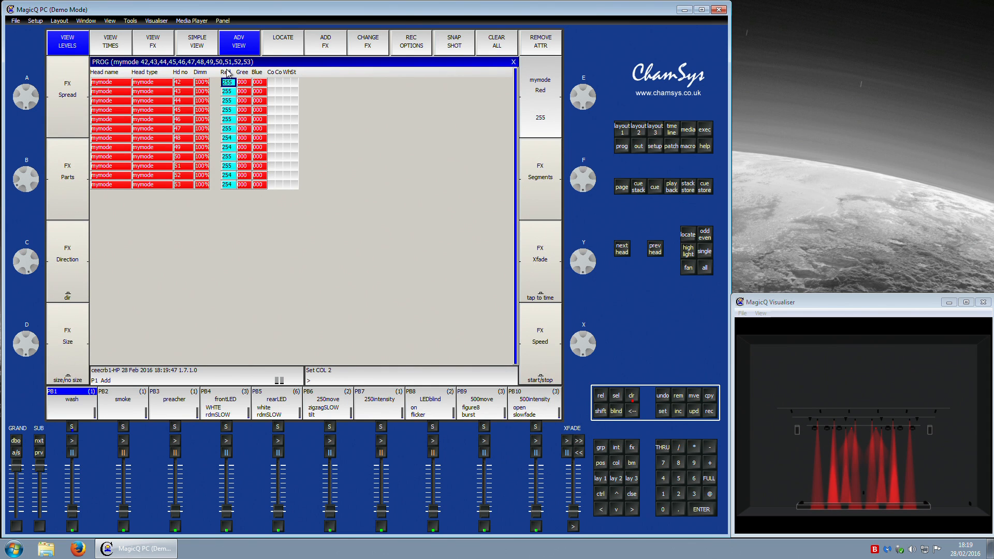
pyautogui.press('Return')
# Step: Update the Red palette with the programmer values
pyautogui.click(624, 130)
pyautogui.click(713, 413)
pyautogui.click(165, 228)
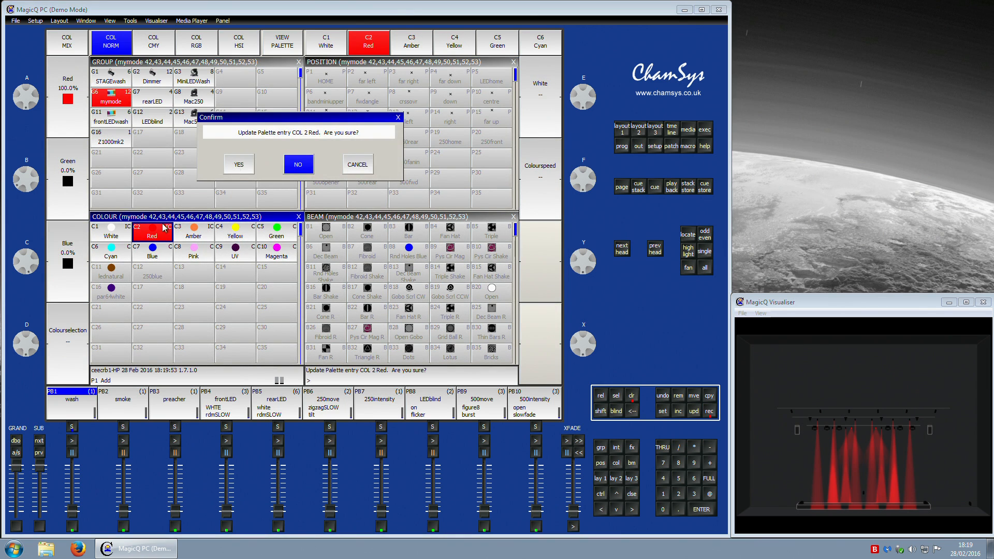
pyautogui.click(239, 165)
# Step: Apply the Amber palette to the mymode heads and check their RGB values in the programmer
pyautogui.click(200, 232)
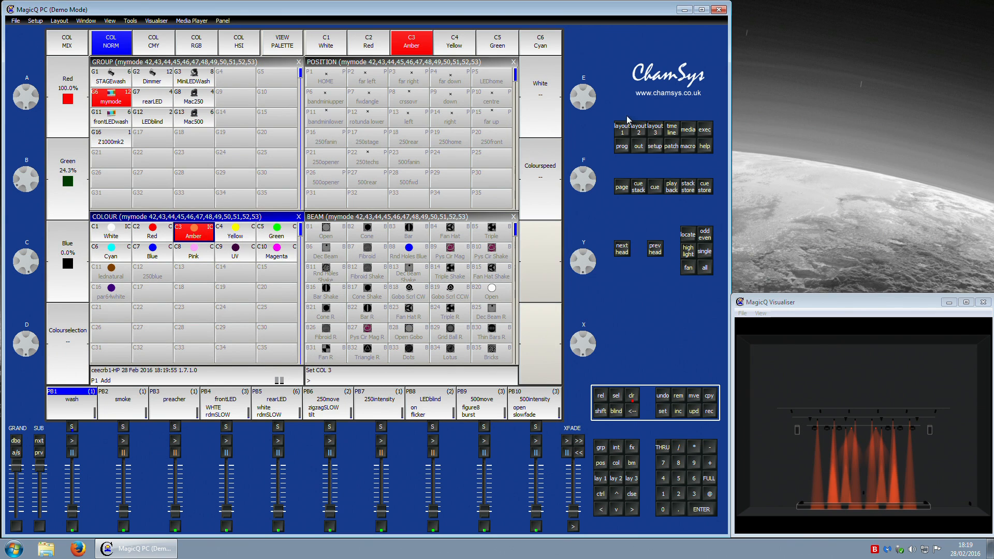
pyautogui.click(622, 147)
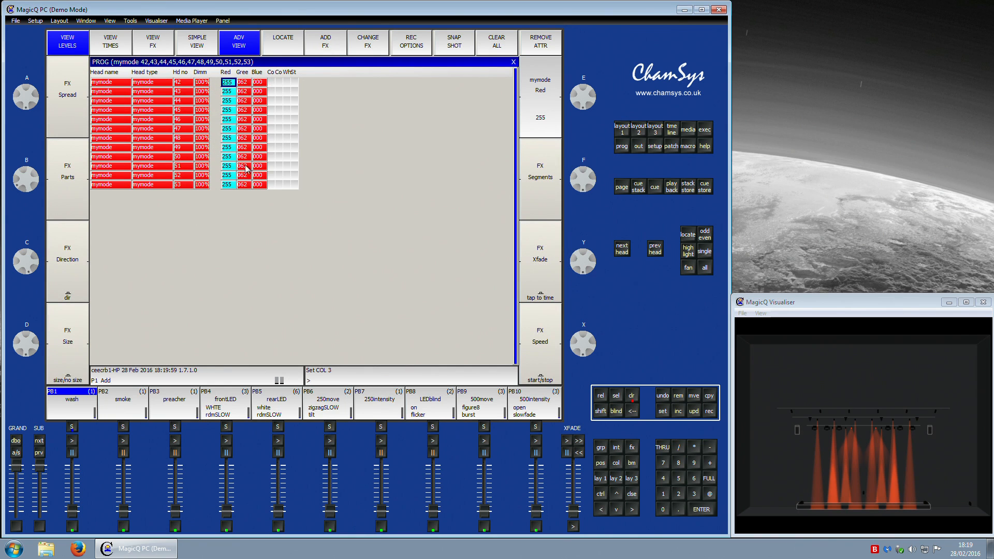
pyautogui.click(623, 129)
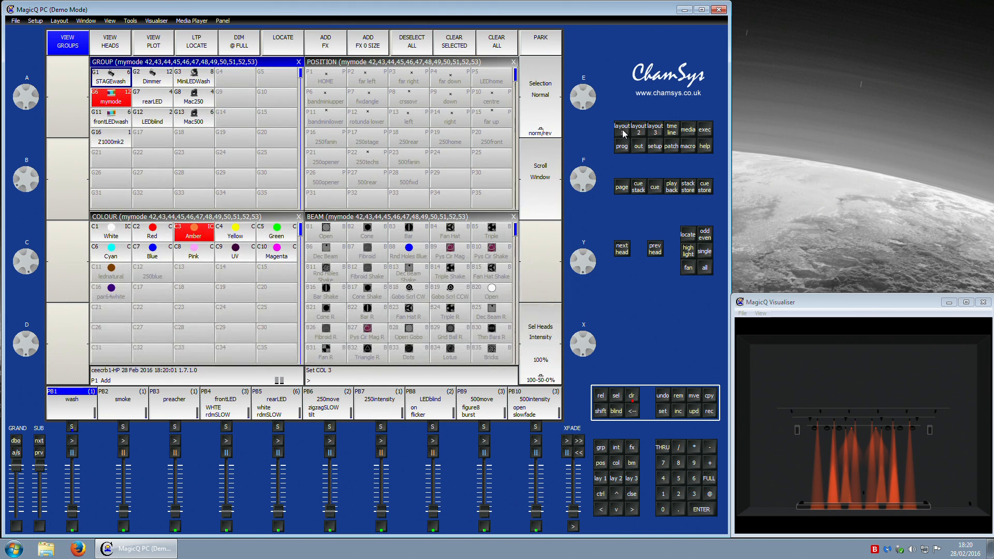
# Step: Update the Amber palette with the current programmer values and confirm
pyautogui.click(694, 411)
pyautogui.click(195, 233)
pyautogui.click(242, 165)
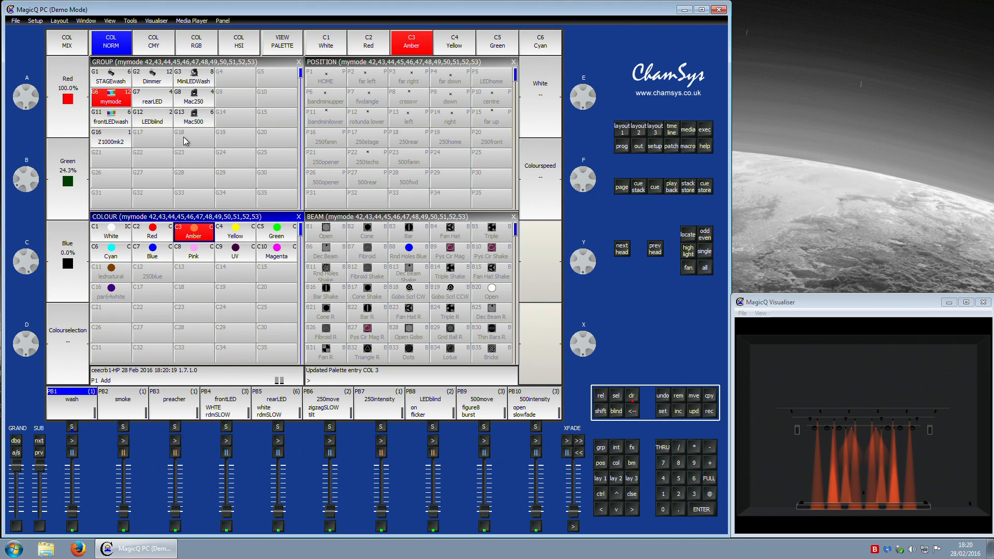
# Step: Select the rearLED heads, apply the White palette, and set their Green and Blue levels to 255 in the programmer
pyautogui.click(156, 102)
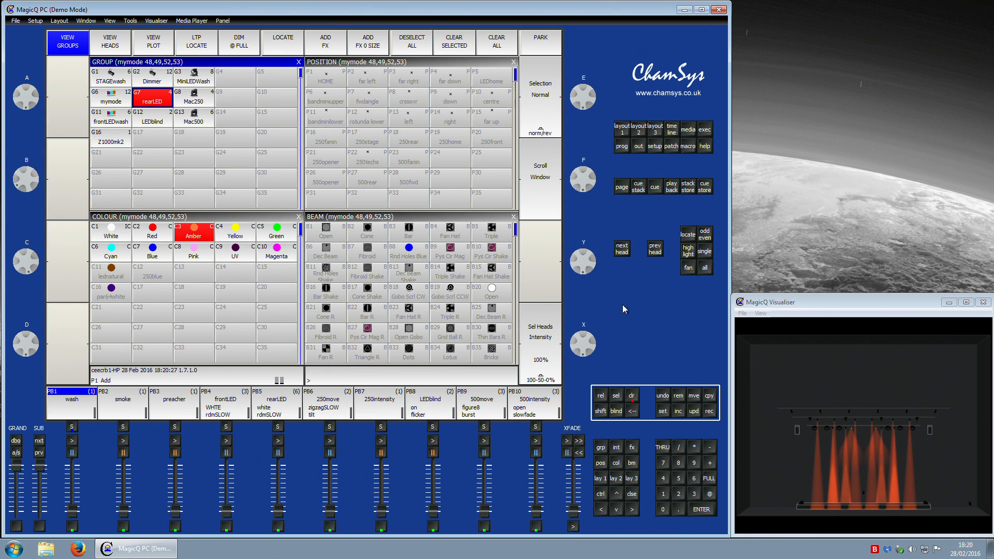
pyautogui.click(122, 234)
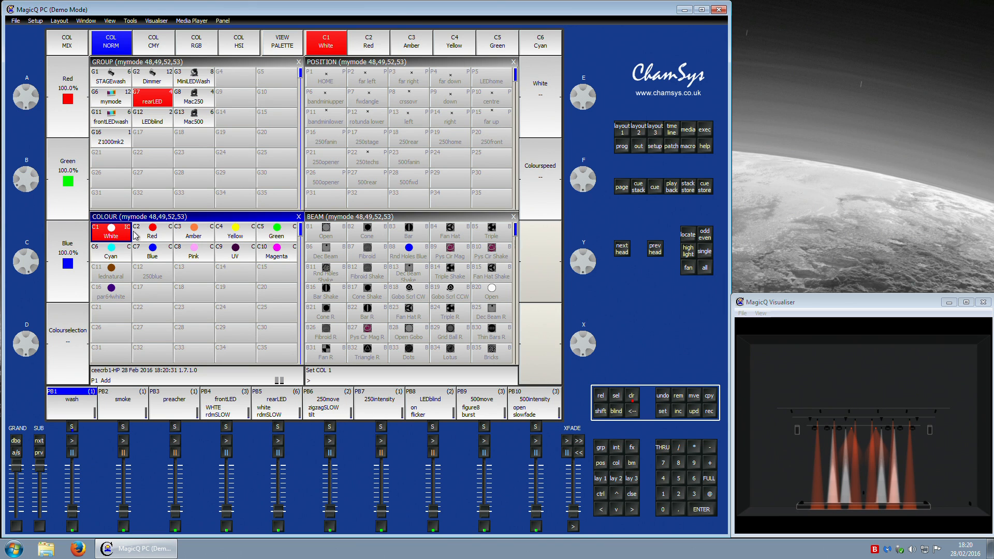
pyautogui.click(622, 147)
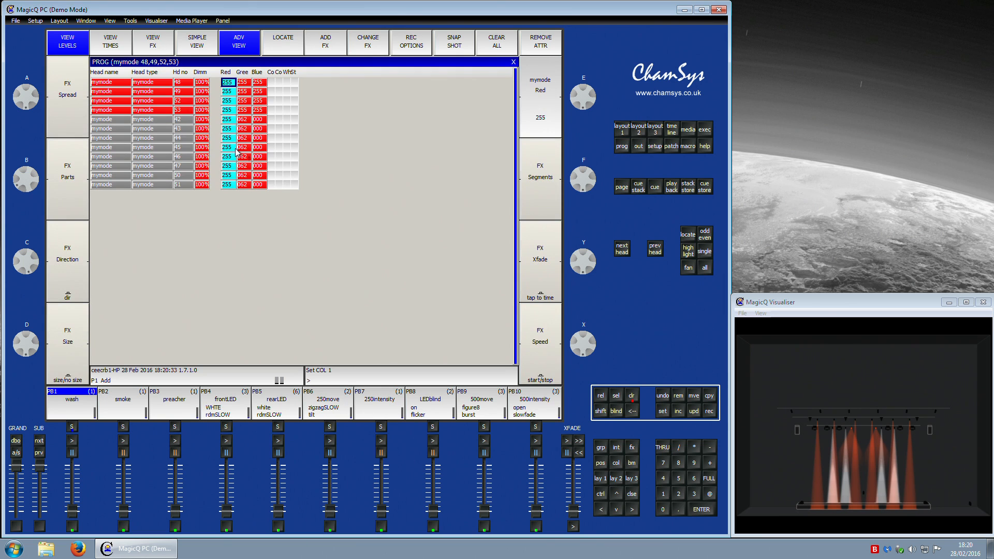
pyautogui.click(242, 76)
pyautogui.write('255')
pyautogui.press('Return')
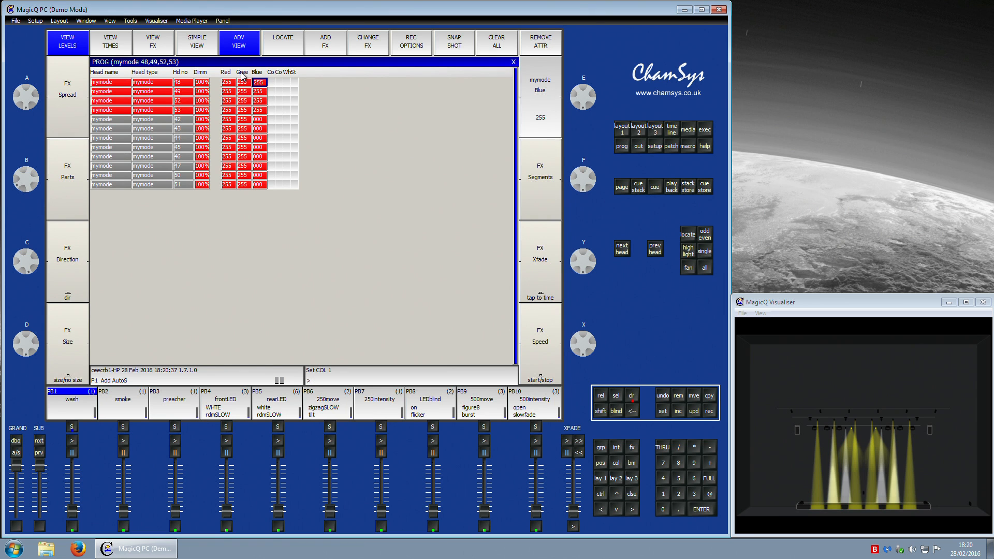
pyautogui.press('Left')
pyautogui.press('Left')
pyautogui.press('Left')
pyautogui.press('Right')
pyautogui.click(262, 72)
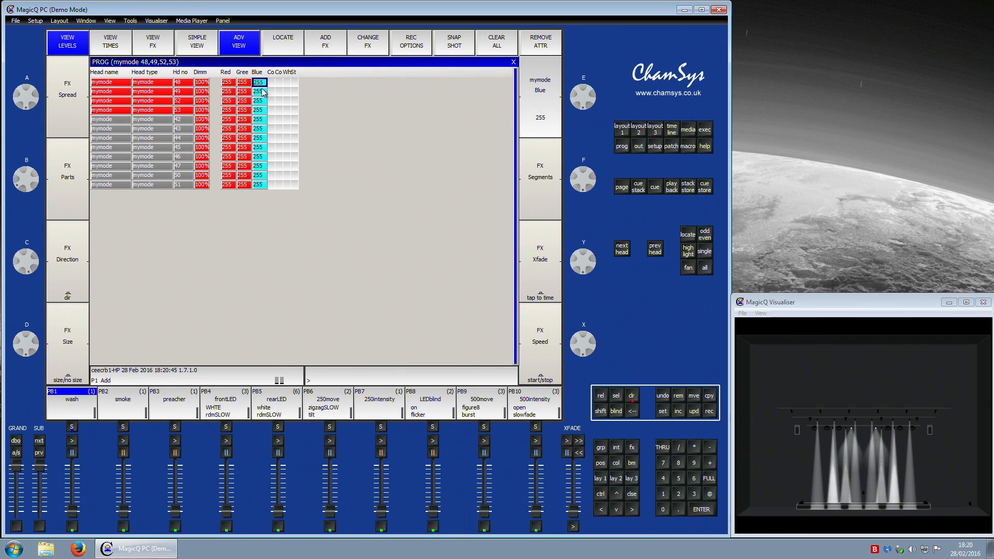
# Step: Record the programmer values into the White palette, confirming the update
pyautogui.click(621, 130)
pyautogui.click(710, 410)
pyautogui.click(125, 234)
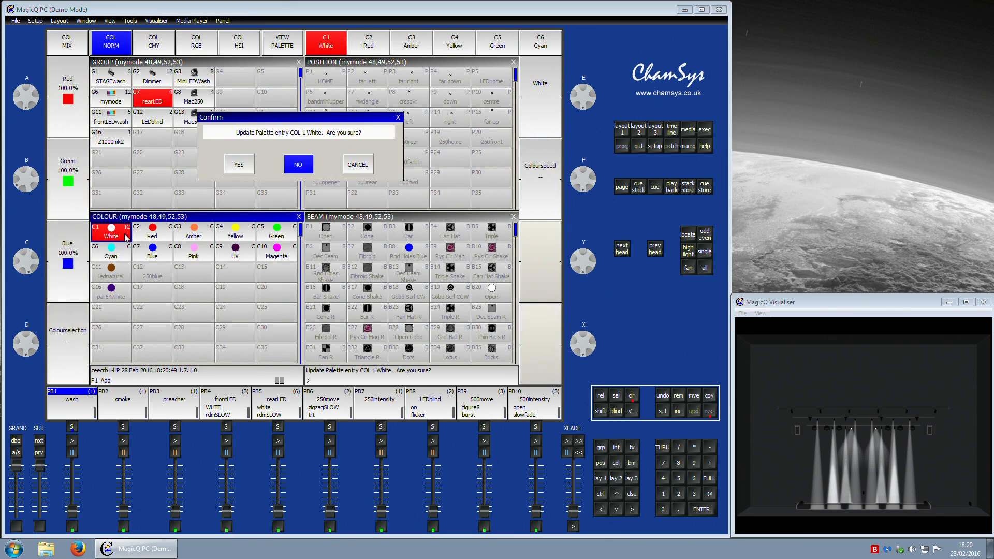
pyautogui.click(247, 164)
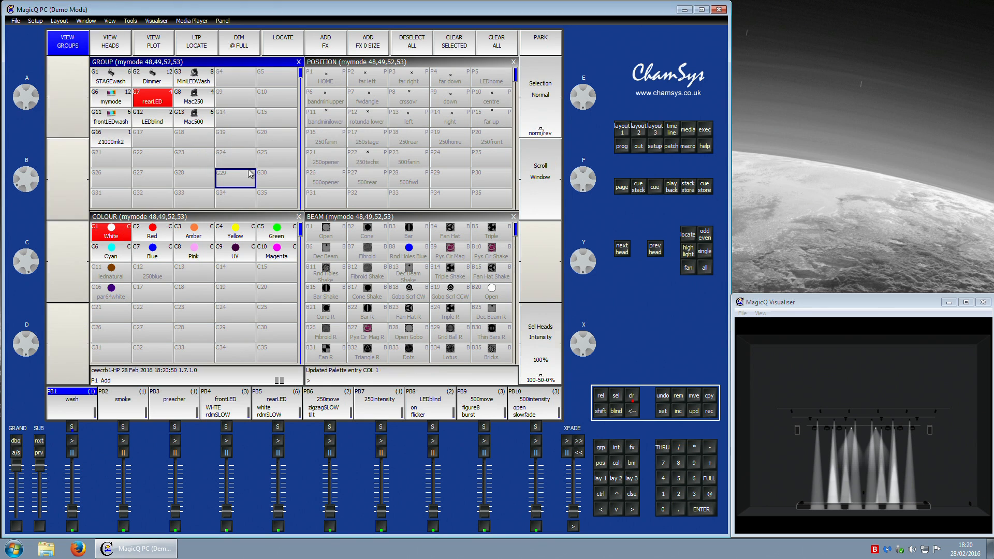
# Step: Clear the programmer and raise the frontLED playback fader to test its colours
pyautogui.click(631, 396)
pyautogui.moveTo(227, 509); pyautogui.dragTo(228, 445)
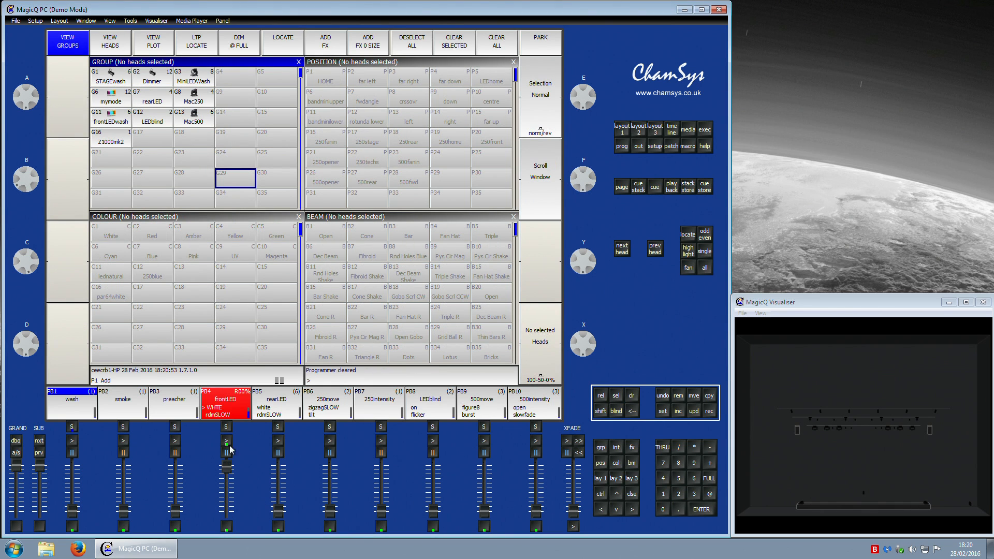
pyautogui.click(227, 440)
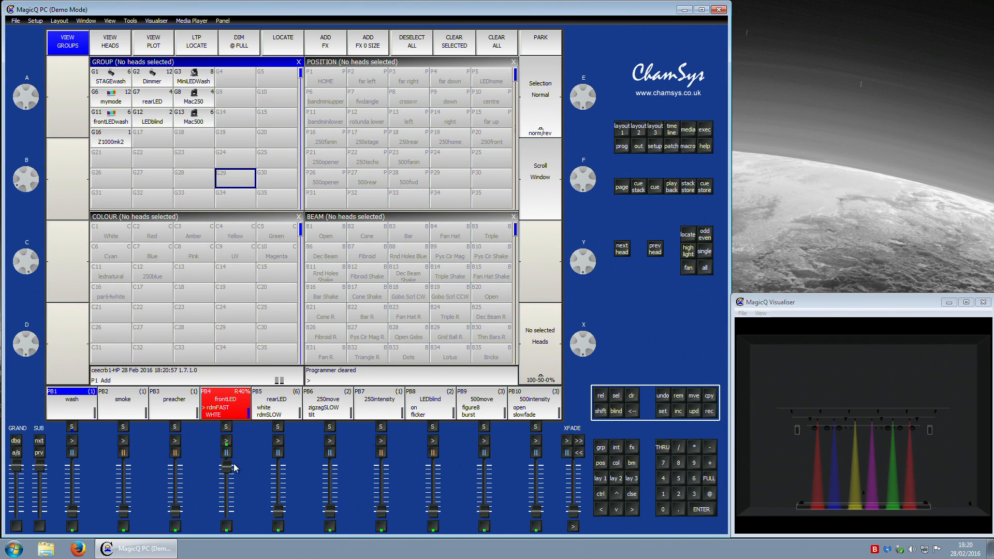
# Step: Swap to the rearLED playback and step through its cues to test the colours
pyautogui.moveTo(279, 512); pyautogui.dragTo(230, 548)
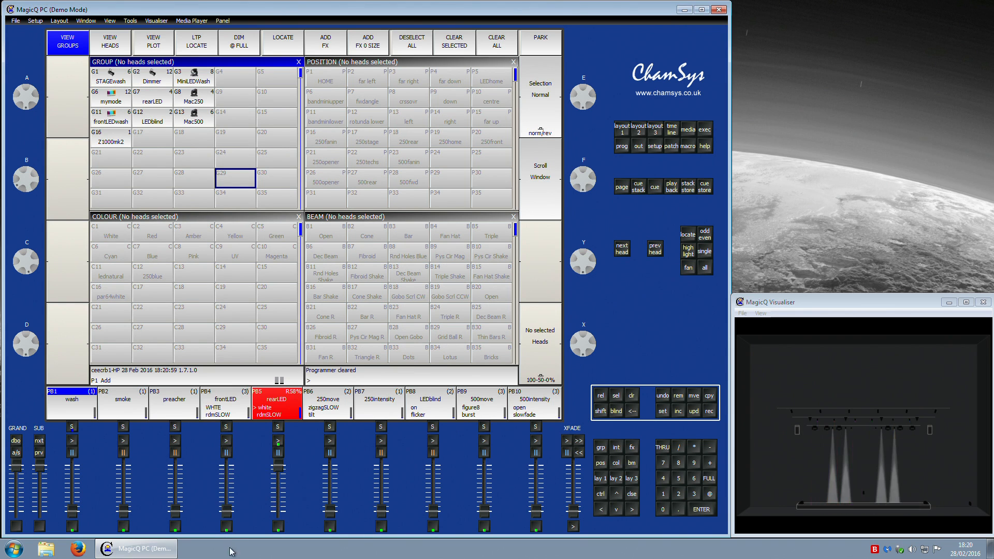
pyautogui.click(280, 440)
pyautogui.click(280, 439)
pyautogui.click(279, 453)
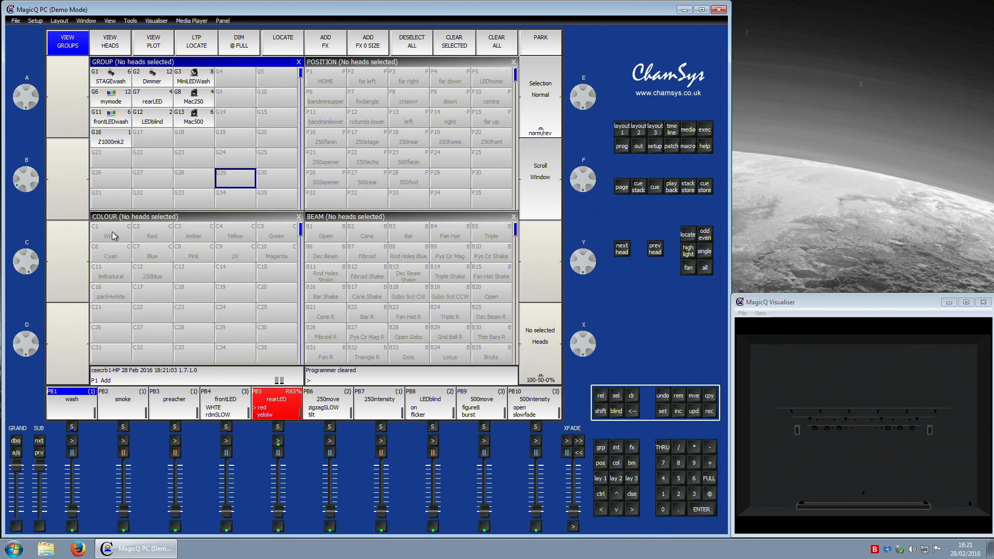
# Step: Select the mymode heads at full intensity and recall the Red and Green colour palettes
pyautogui.click(111, 98)
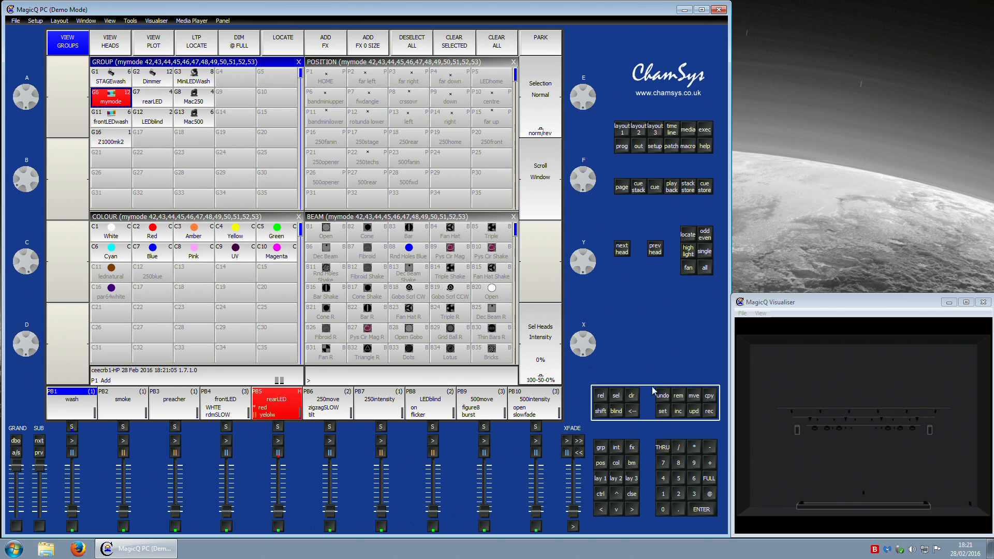
pyautogui.click(616, 463)
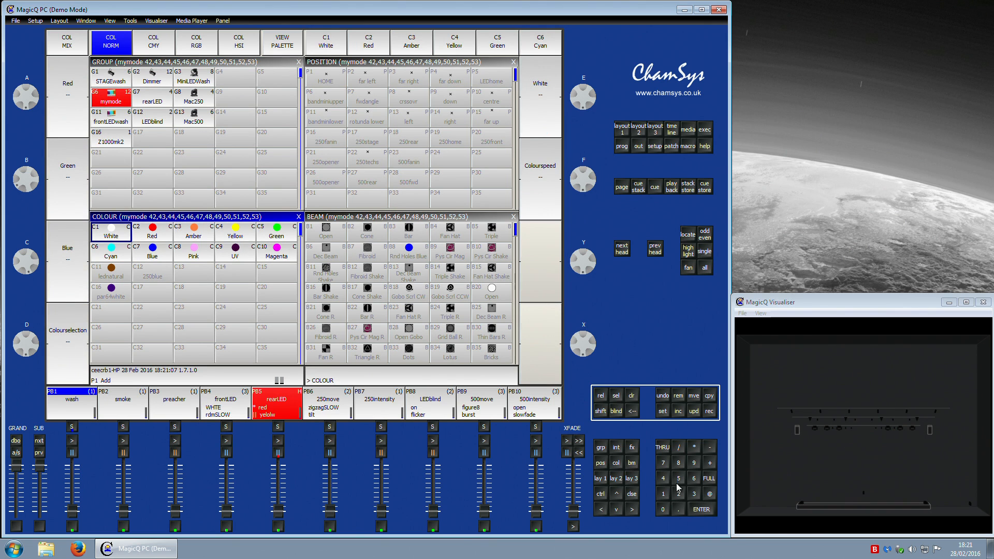
pyautogui.click(710, 495)
pyautogui.click(710, 481)
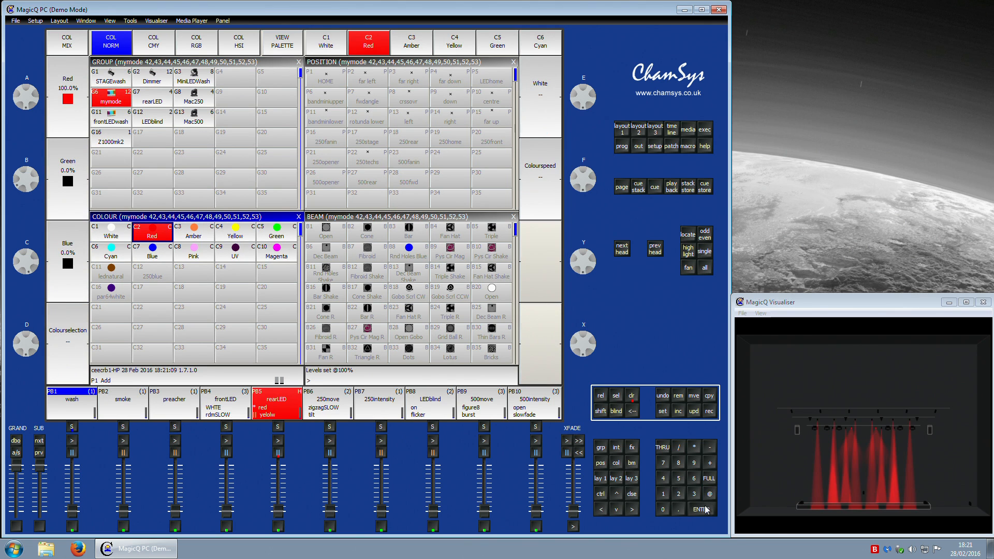
pyautogui.click(623, 465)
pyautogui.click(698, 509)
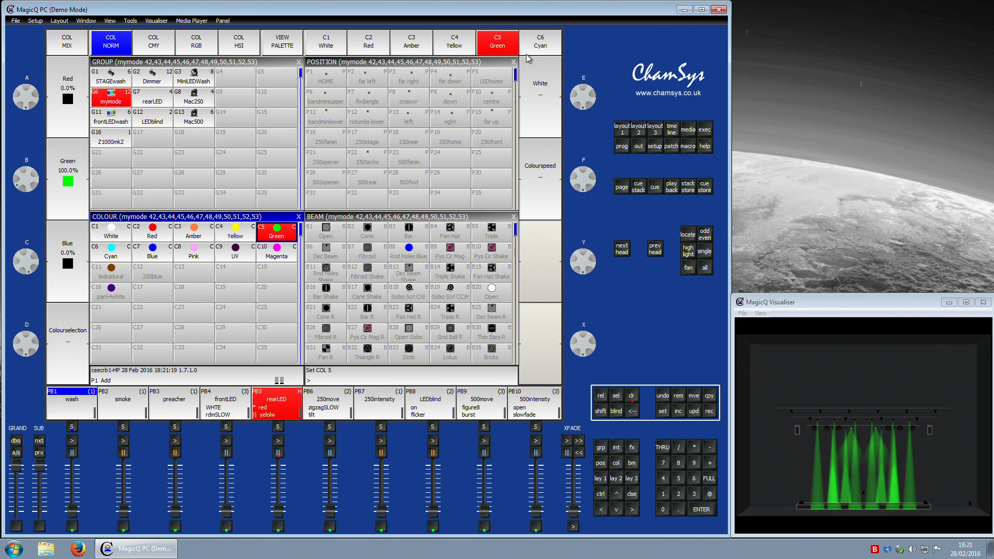
# Step: Apply the paris4white colour palette to the mymode heads
pyautogui.moveTo(122, 232); pyautogui.dragTo(293, 255)
pyautogui.click(252, 279)
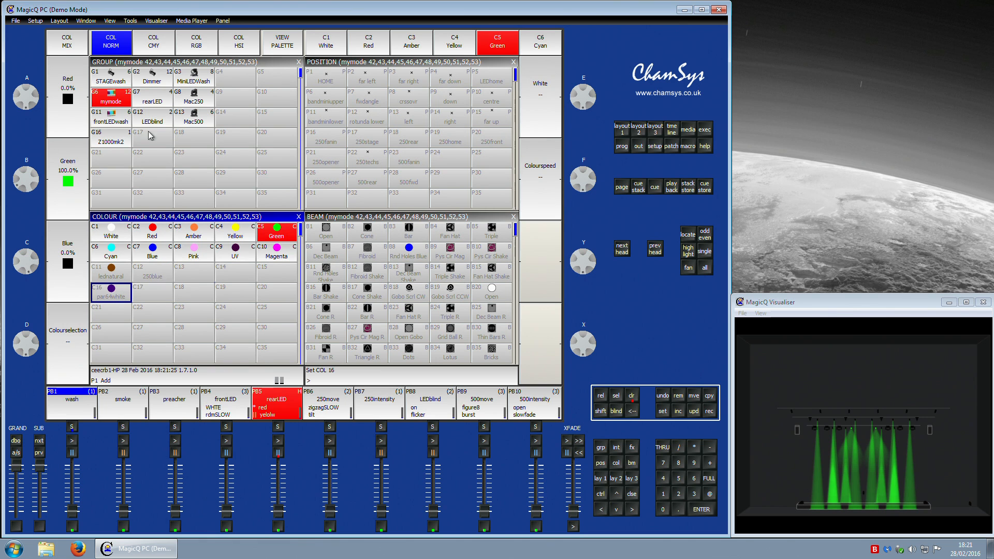
# Step: Select each fixture group in turn to check which colour palettes are available for it
pyautogui.click(136, 85)
pyautogui.click(188, 83)
pyautogui.click(190, 97)
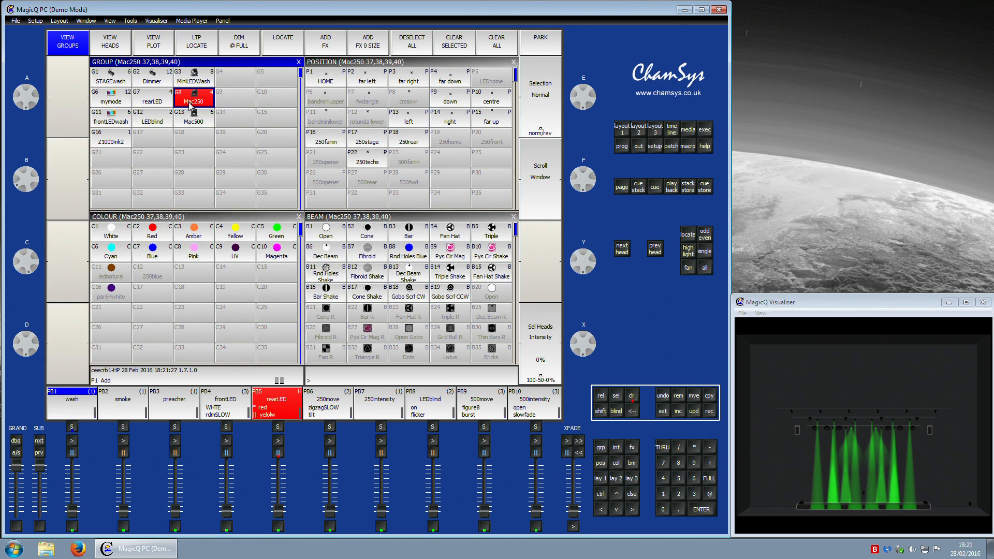
pyautogui.click(183, 114)
pyautogui.click(187, 102)
pyautogui.click(158, 110)
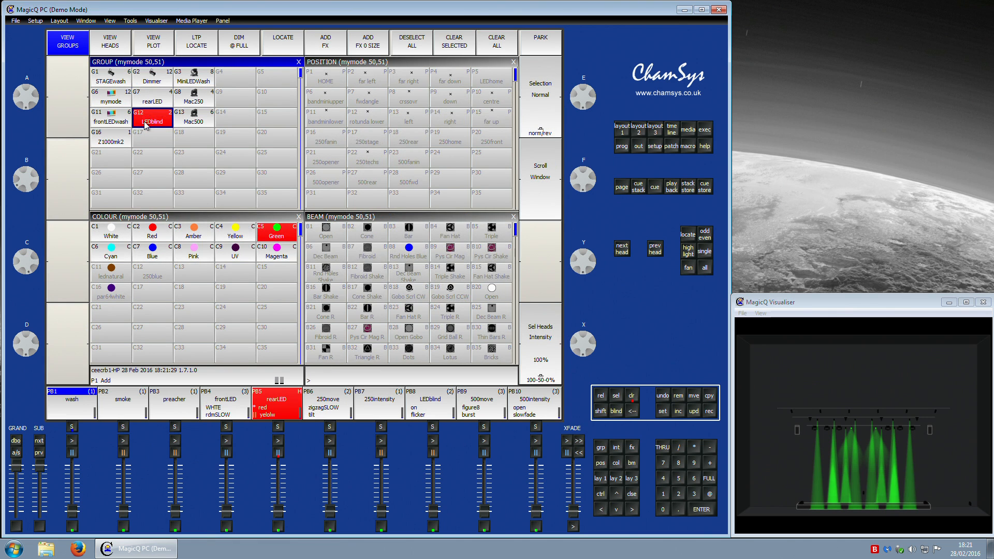
pyautogui.click(109, 137)
pyautogui.click(108, 116)
pyautogui.click(144, 117)
pyautogui.click(147, 104)
pyautogui.click(115, 101)
pyautogui.click(120, 83)
pyautogui.click(141, 83)
pyautogui.click(185, 85)
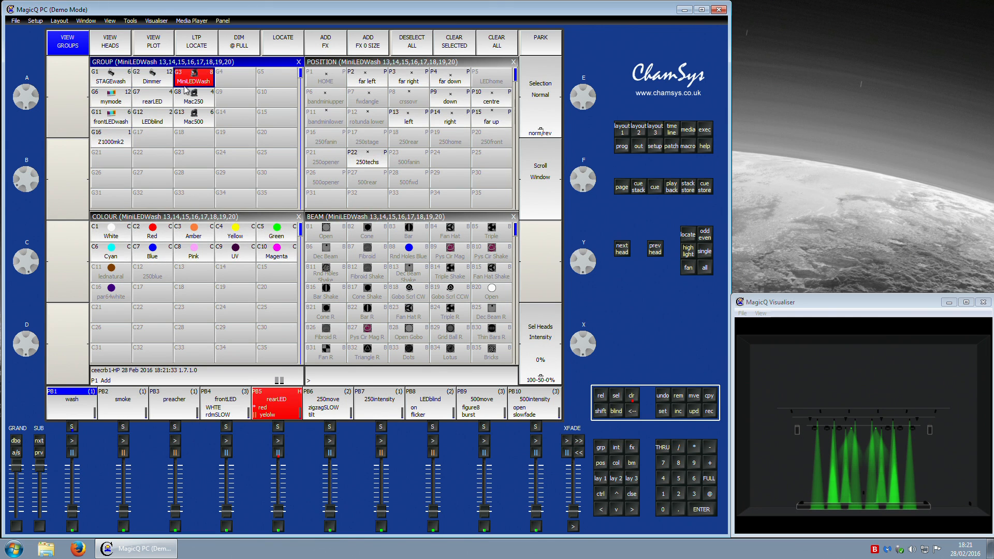
pyautogui.click(188, 96)
pyautogui.click(189, 117)
# Step: Open the 250blue palette for the Mac500 heads and view its stored values
pyautogui.click(152, 272)
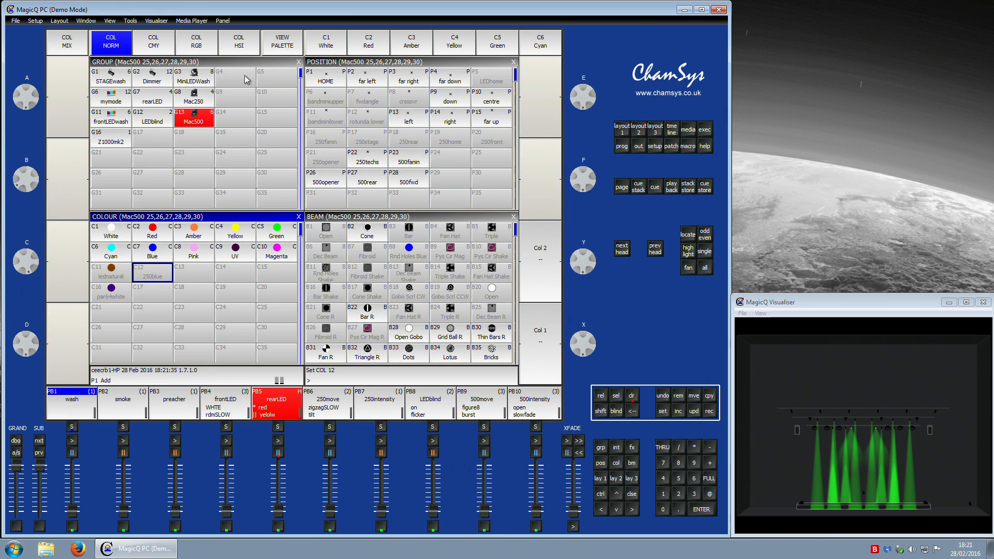
pyautogui.click(278, 47)
pyautogui.click(76, 47)
pyautogui.click(77, 47)
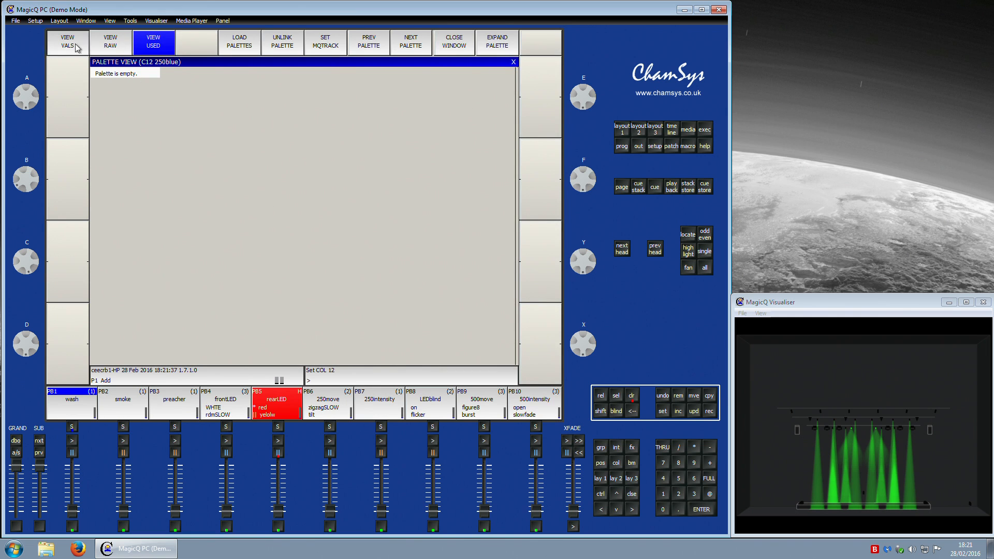
pyautogui.click(77, 46)
pyautogui.click(627, 130)
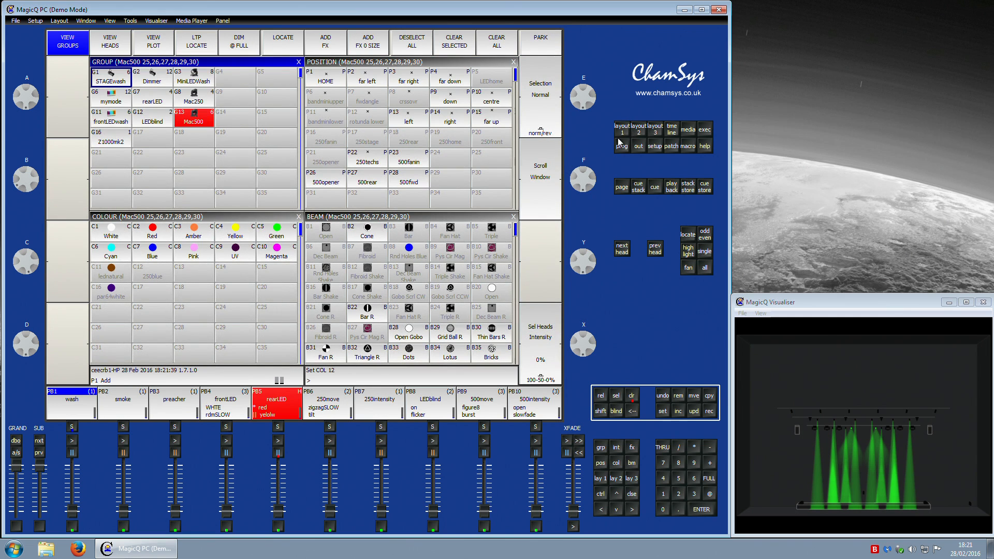
pyautogui.click(116, 109)
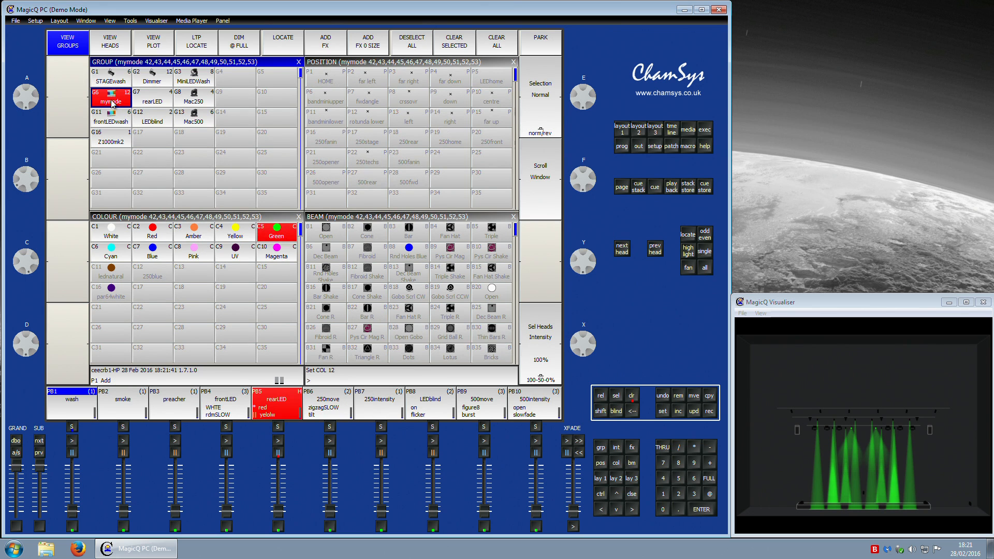
pyautogui.click(126, 86)
pyautogui.click(470, 219)
pyautogui.scroll(-3, 470, 269)
pyautogui.scroll(4, 470, 270)
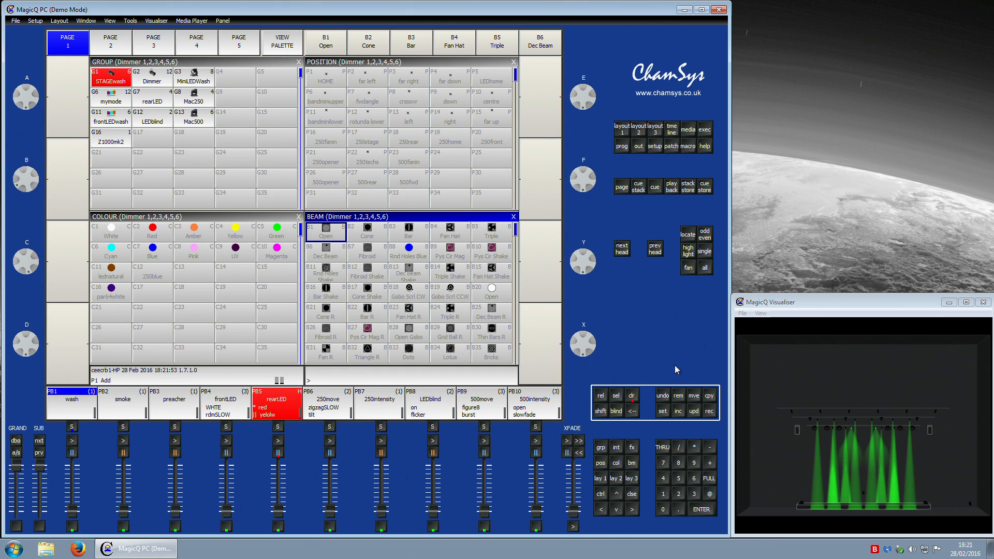
pyautogui.click(633, 397)
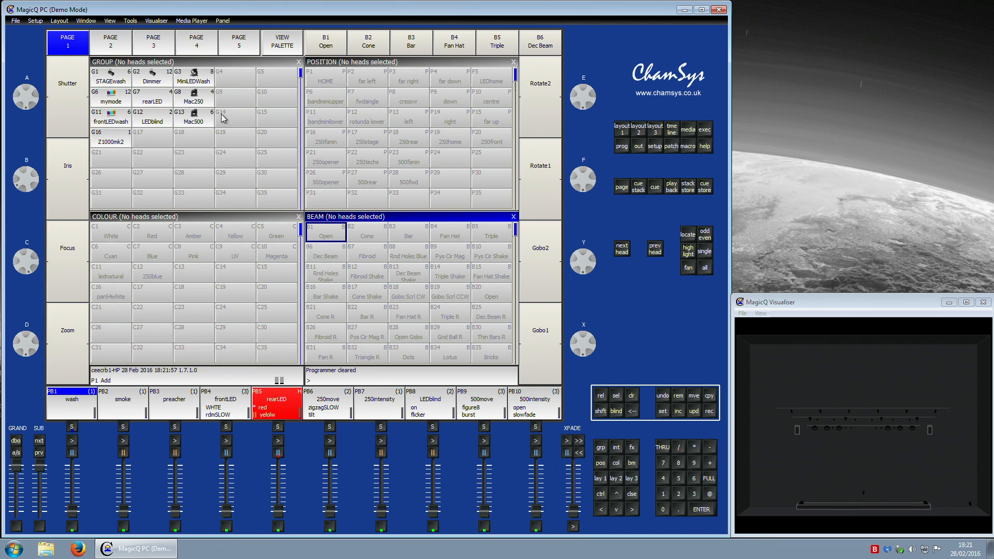
# Step: Select the mymode and rearLED groups and examine the mymode heads' channel outputs, then clear the programmer
pyautogui.click(121, 109)
pyautogui.click(99, 74)
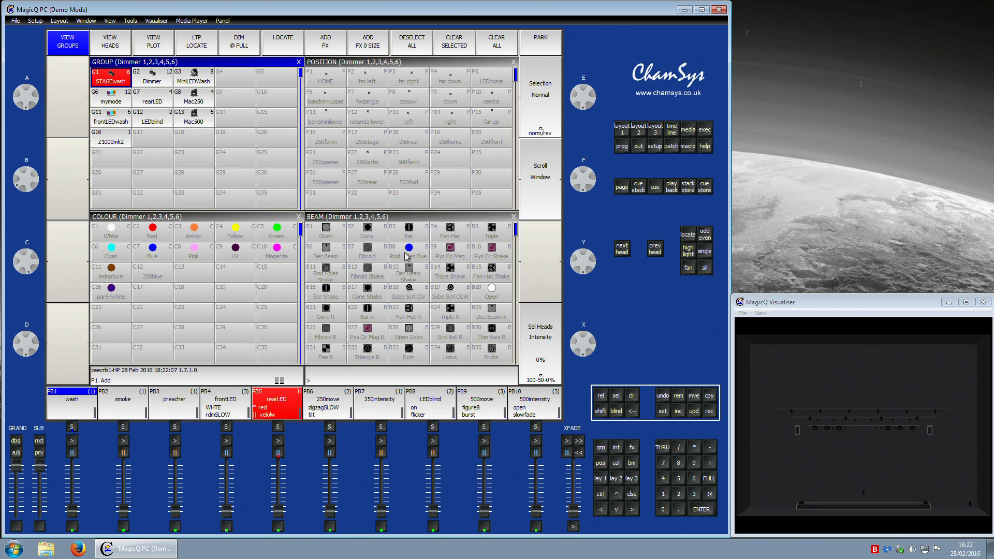
pyautogui.click(124, 102)
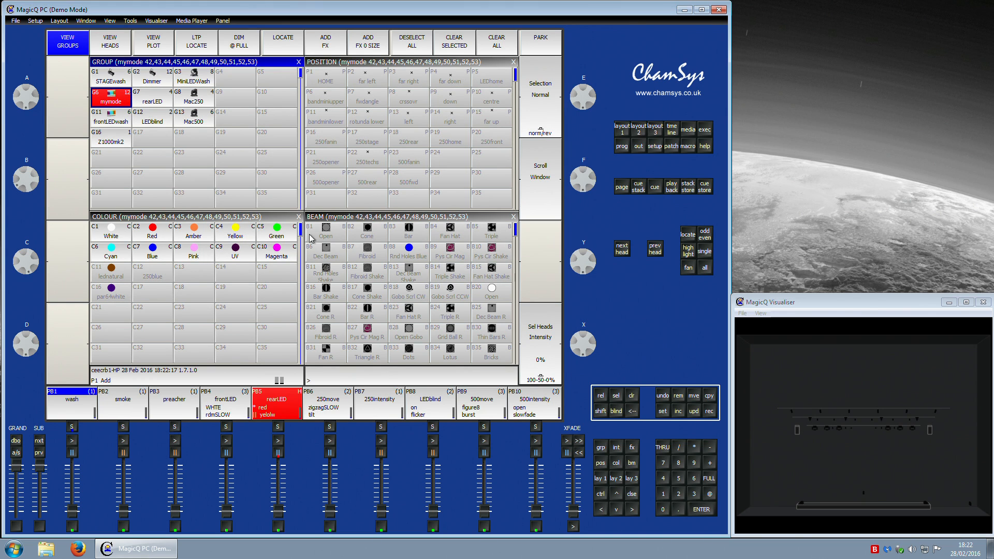
pyautogui.click(156, 103)
pyautogui.click(130, 99)
pyautogui.click(135, 103)
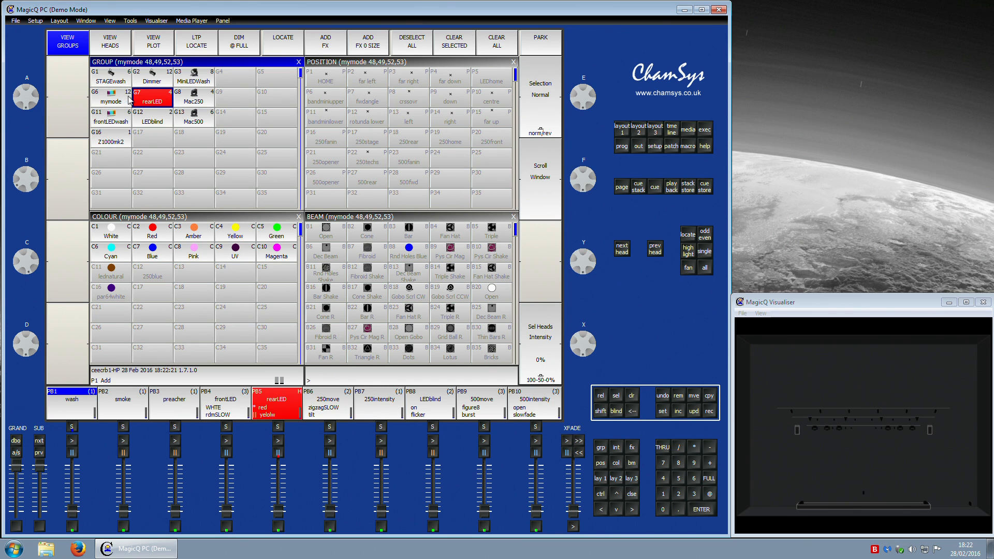
pyautogui.click(119, 106)
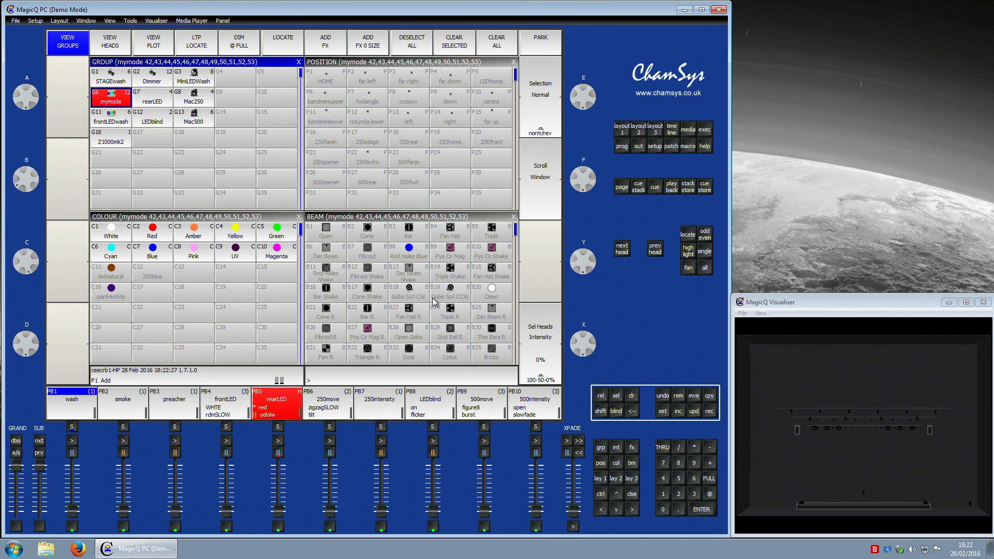
pyautogui.click(619, 148)
pyautogui.click(635, 148)
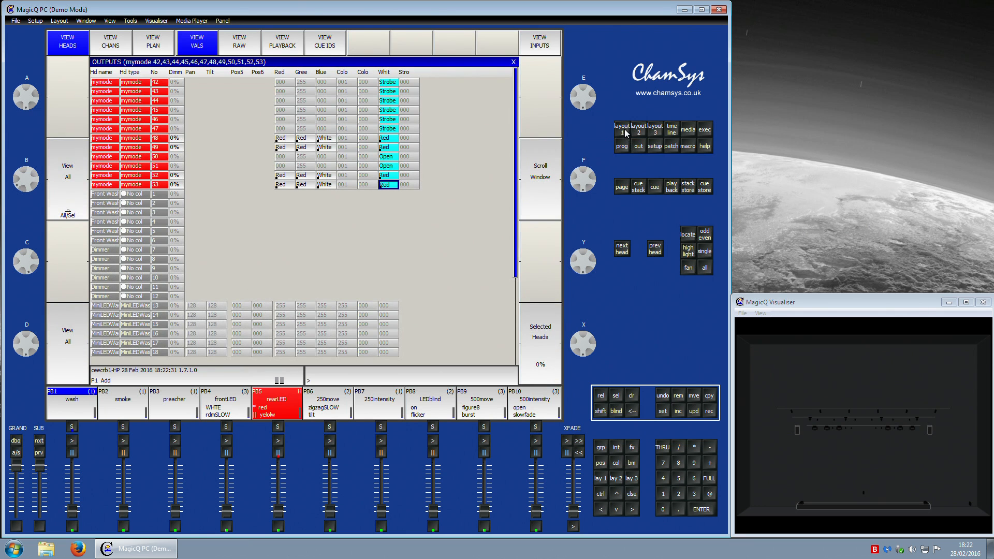
pyautogui.click(626, 133)
pyautogui.click(637, 395)
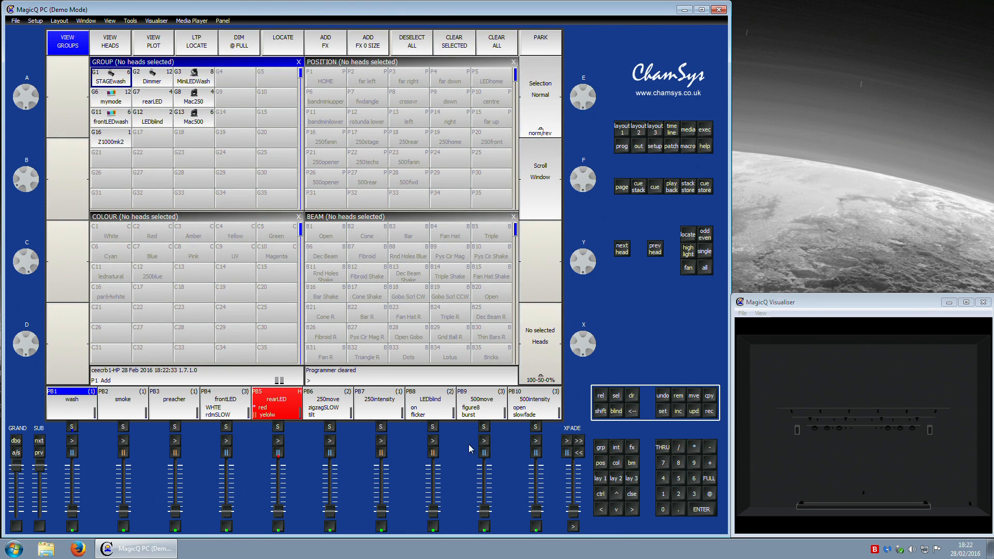
# Step: Run the rearLED playback to its next cue and open its cue stack
pyautogui.moveTo(279, 513); pyautogui.dragTo(279, 467)
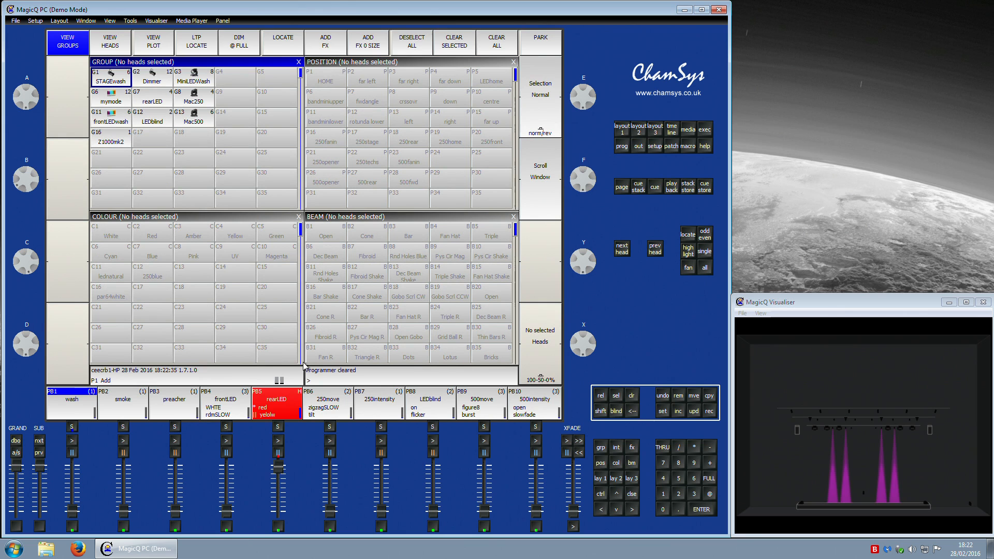
pyautogui.click(279, 441)
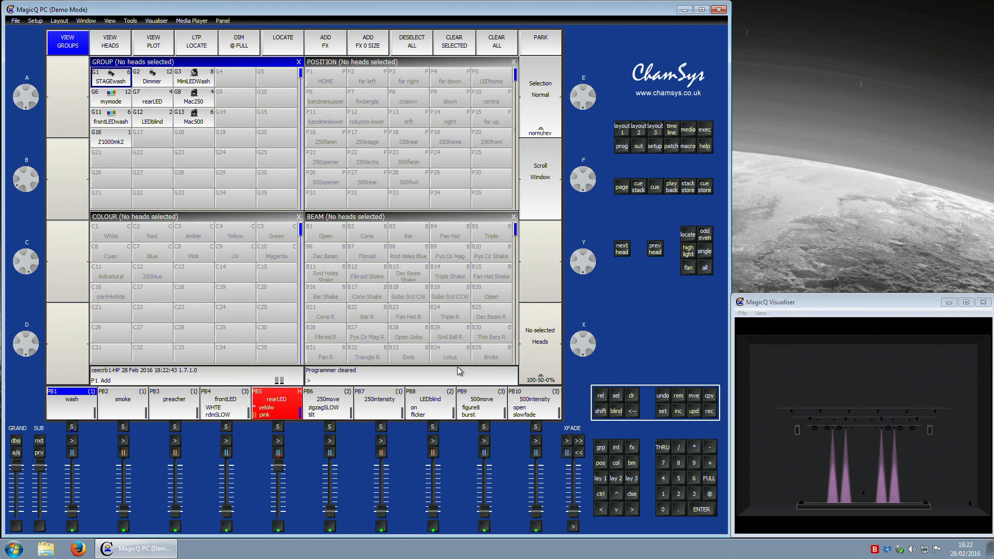
pyautogui.doubleClick(277, 429)
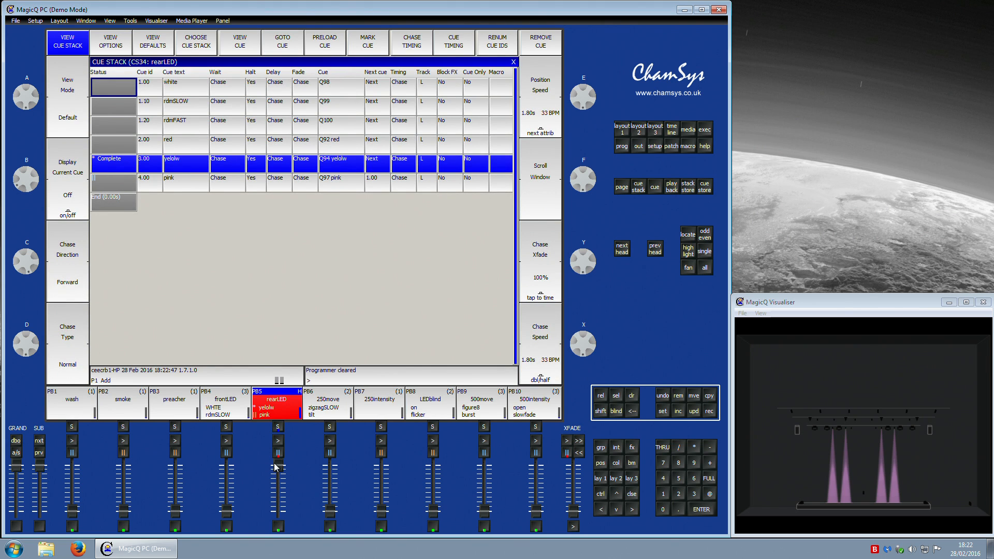
# Step: Include cue 2.00 red from the rearLED cue stack into the programmer and show its programmer values
pyautogui.click(676, 413)
pyautogui.click(117, 139)
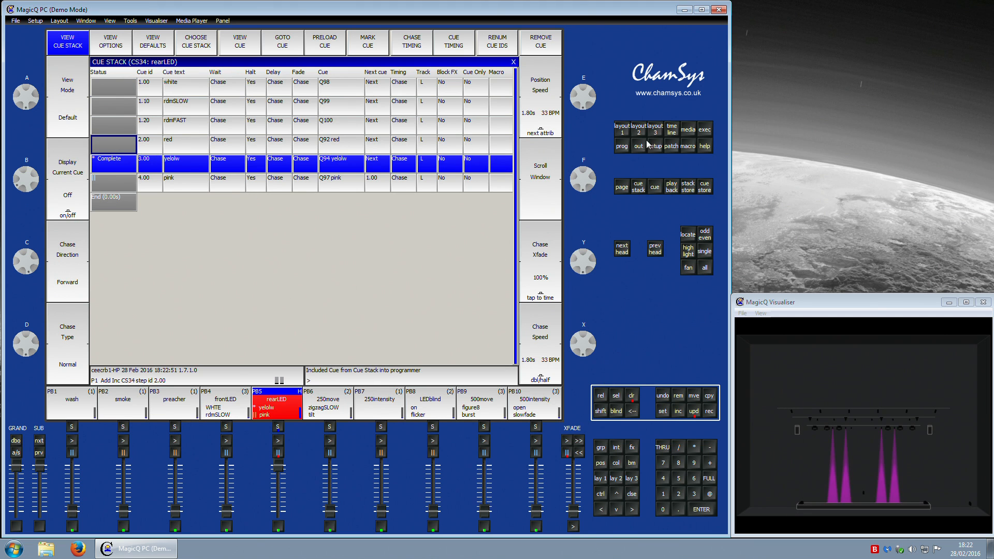
pyautogui.click(621, 147)
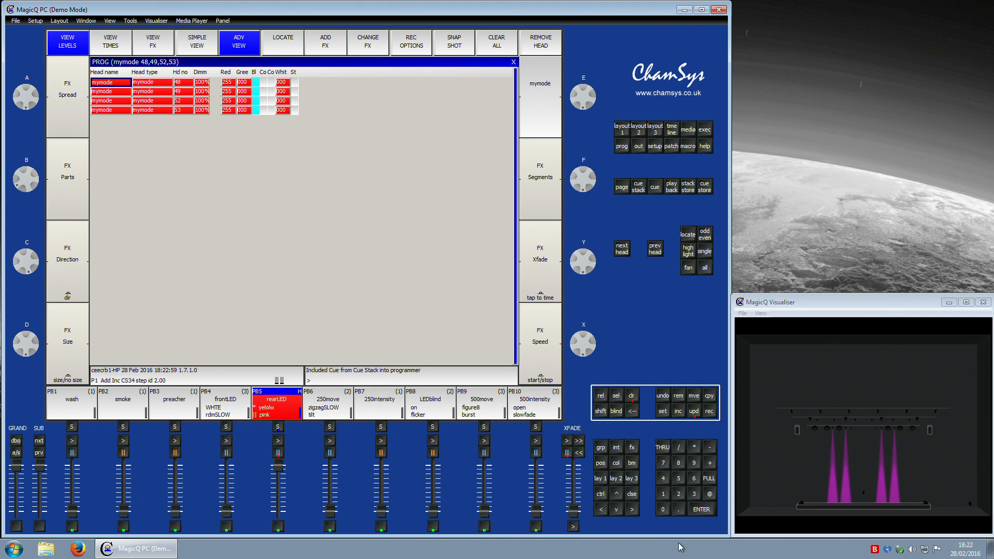
# Step: Apply the Red colour palette to the included mymode heads
pyautogui.click(619, 469)
pyautogui.moveTo(26, 185)
pyautogui.mouseDown()
pyautogui.moveTo(32, 198)
pyautogui.moveTo(45, 184)
pyautogui.mouseUp()
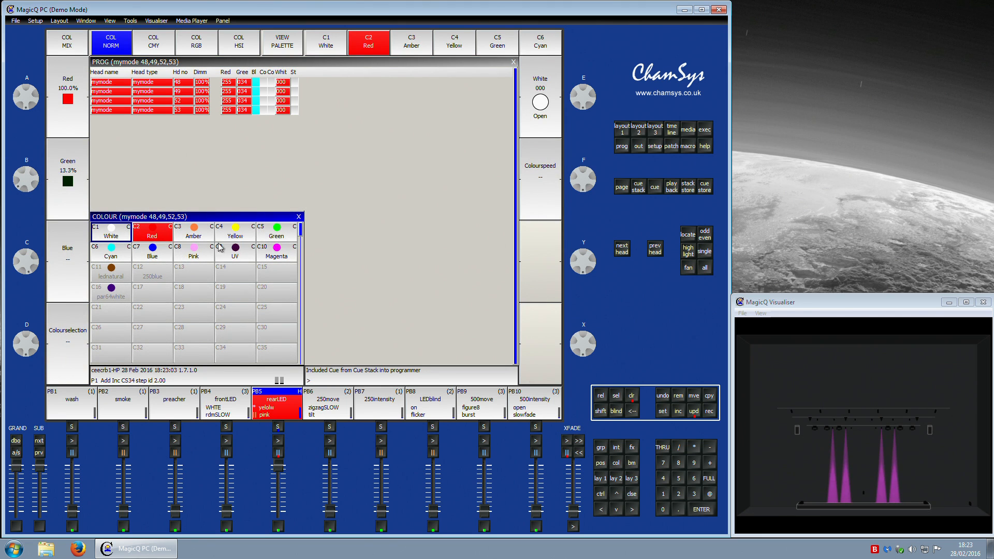
pyautogui.click(158, 237)
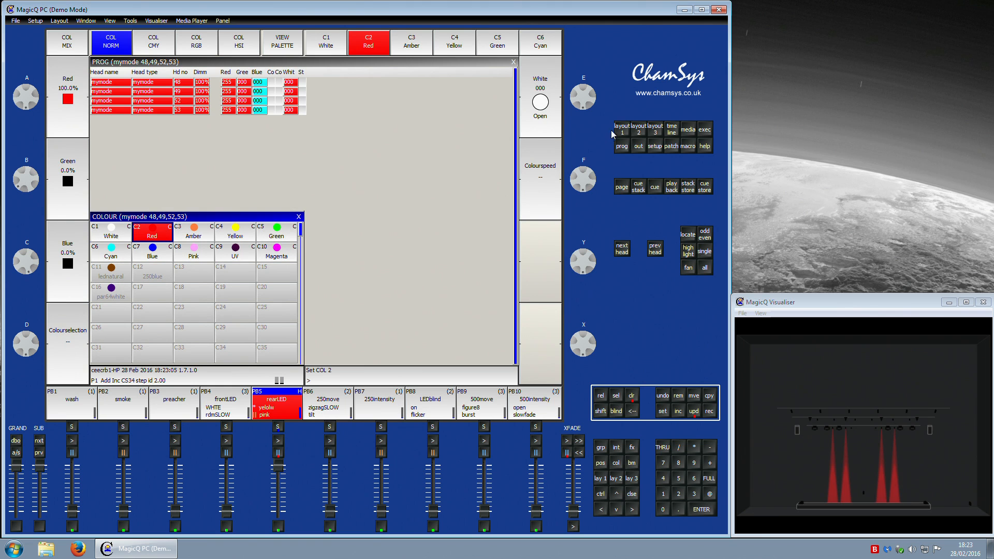
# Step: Show the programmer in simple view, then clear the programmer
pyautogui.click(617, 132)
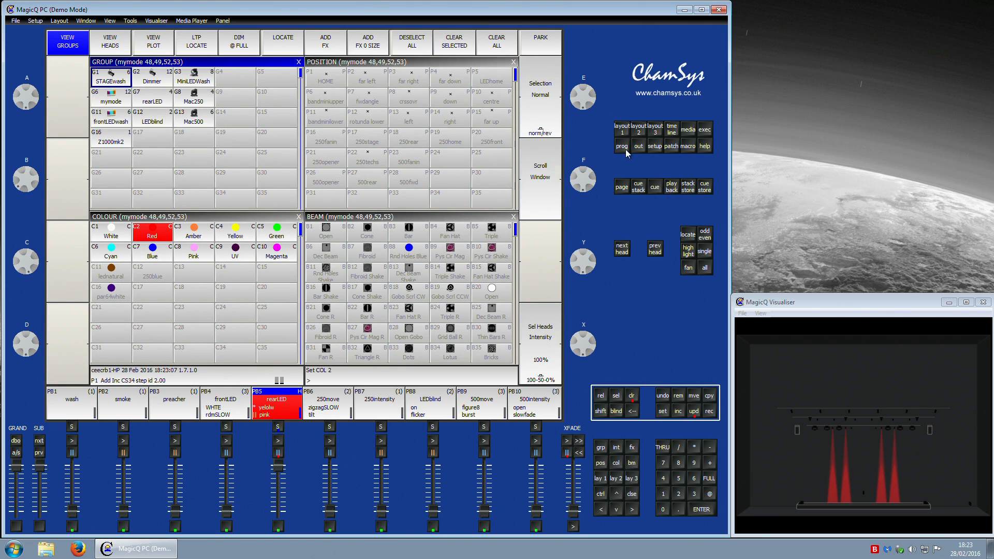
pyautogui.click(625, 149)
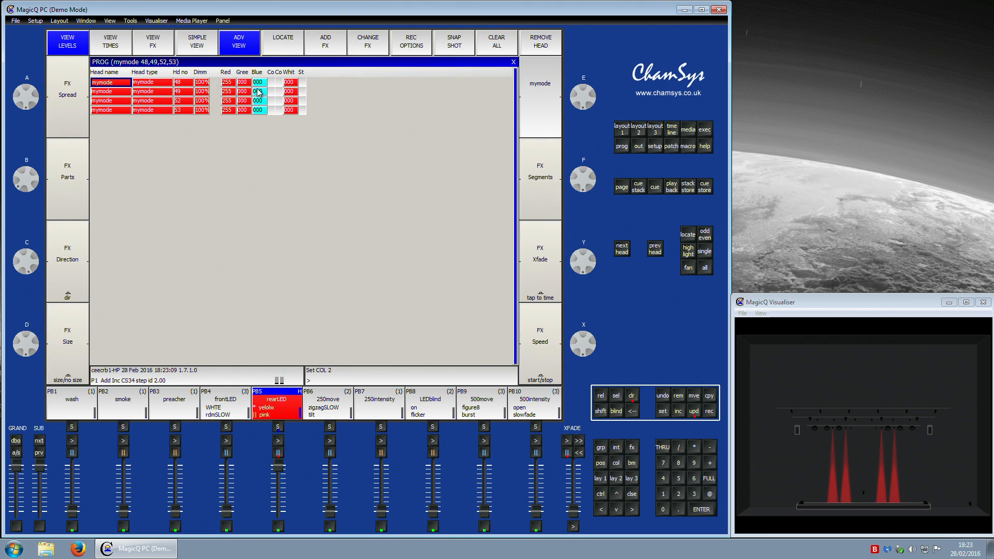
pyautogui.click(209, 48)
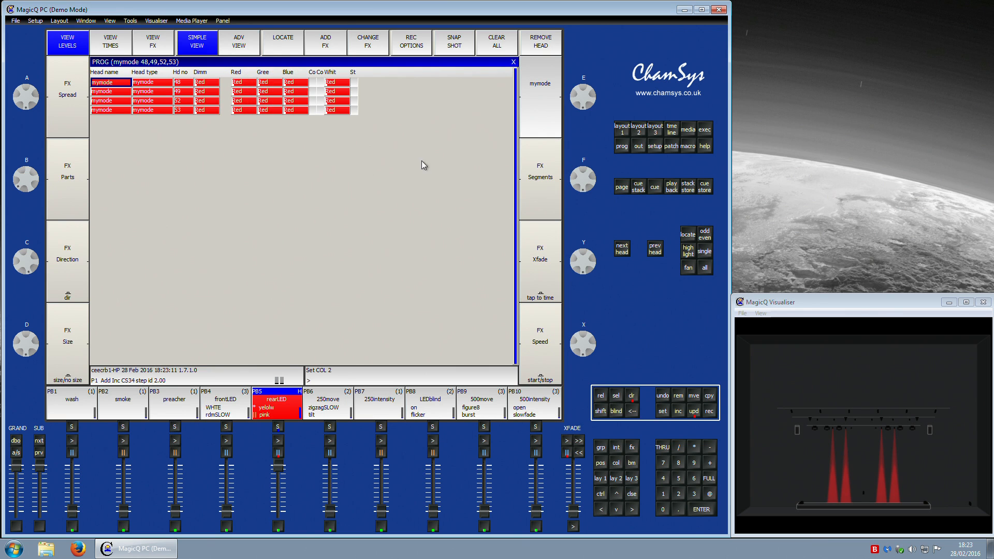
pyautogui.click(634, 396)
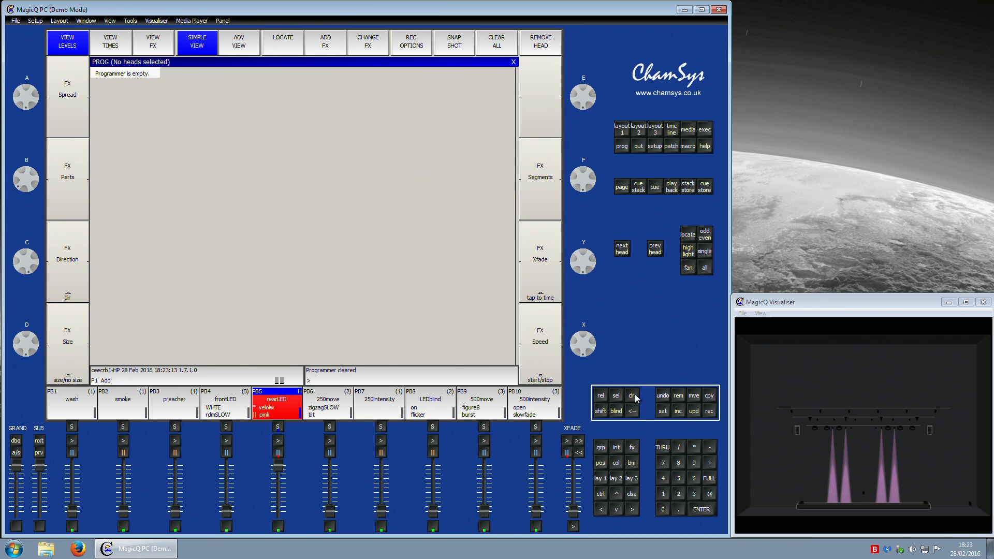
# Step: Include cue 2.00 red from the rearLED cue stack into the programmer again and view its values
pyautogui.click(276, 427)
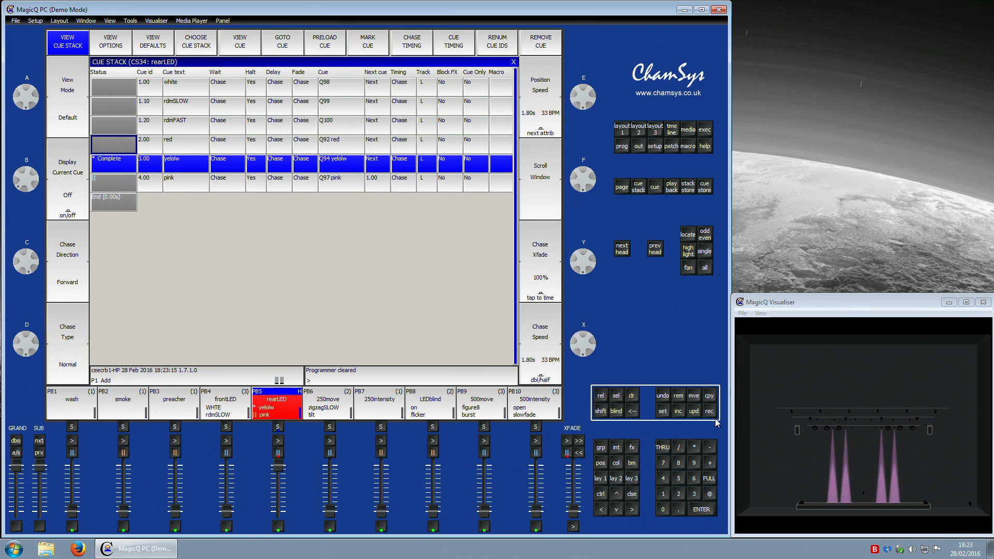
pyautogui.click(680, 414)
pyautogui.click(148, 145)
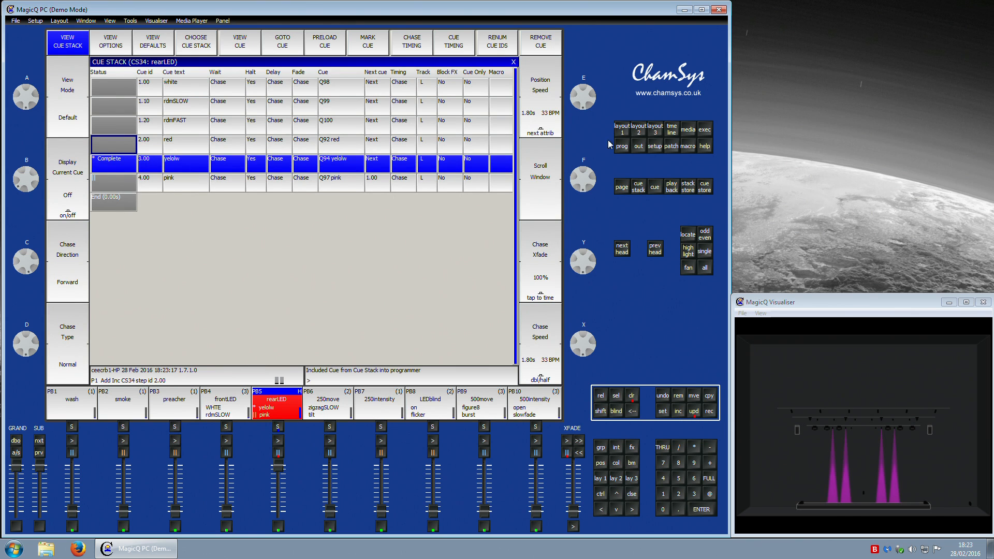
pyautogui.click(622, 147)
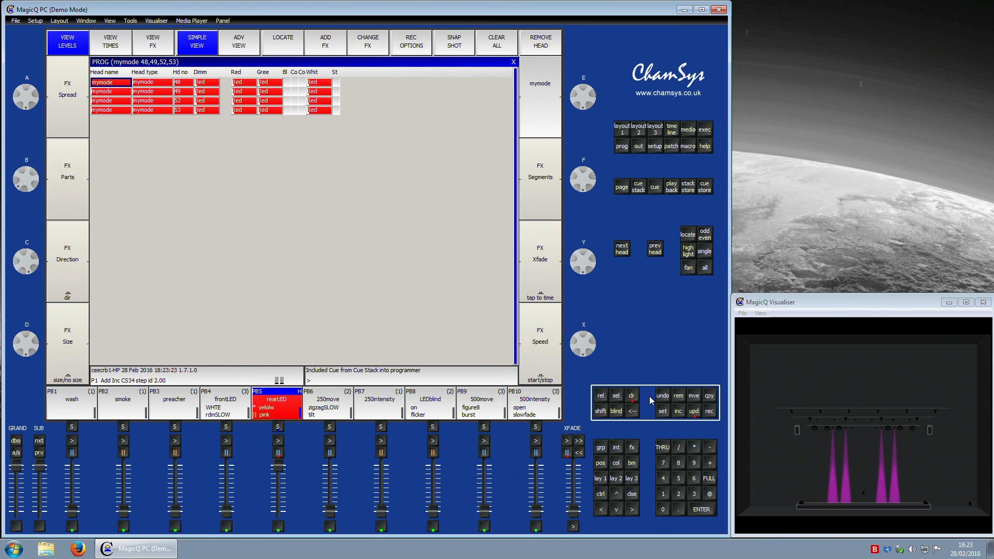
# Step: Apply the Red palette to the included heads, then clear the programmer
pyautogui.click(621, 131)
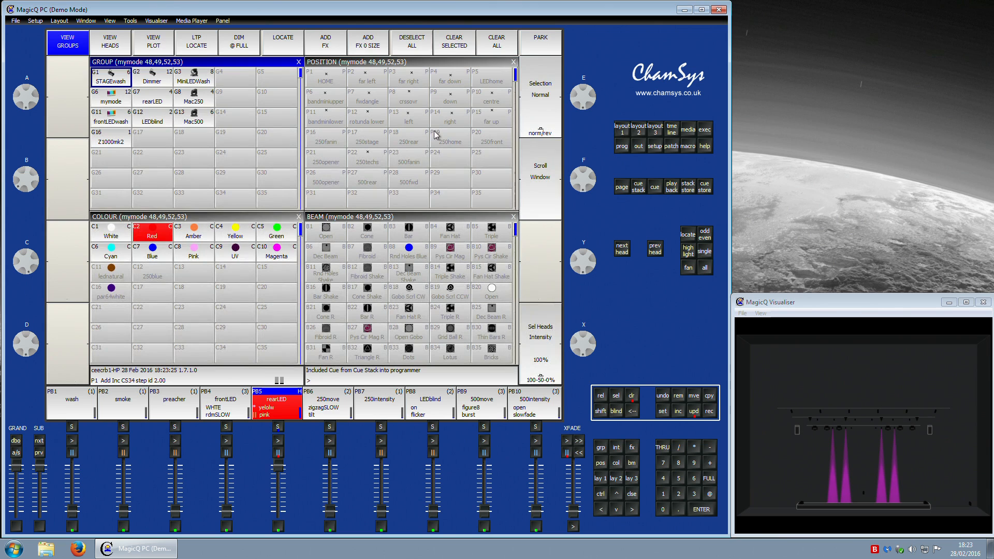
pyautogui.click(136, 227)
pyautogui.click(632, 396)
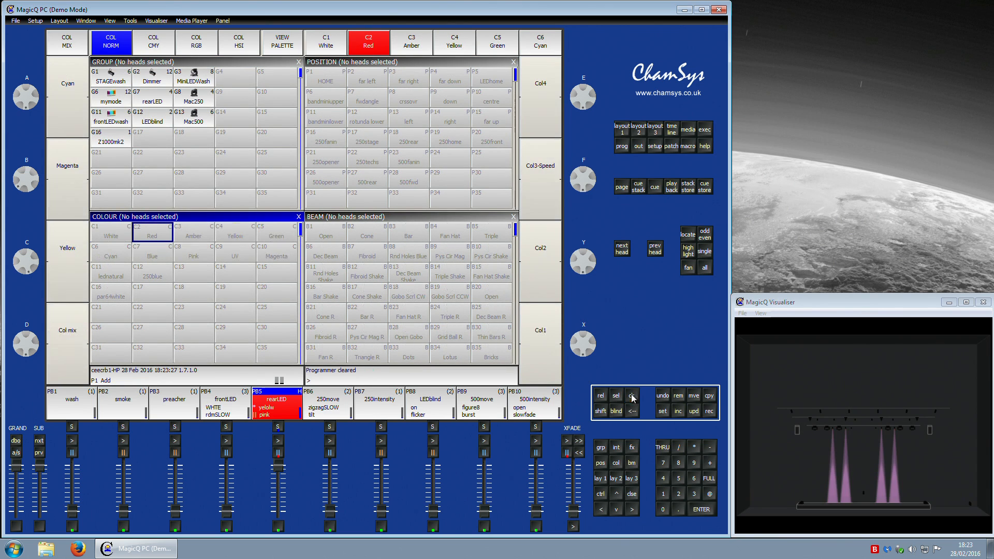
# Step: Raise the rearLED playback fader and include cue 3.00 yelolw into the programmer, viewing its values
pyautogui.click(600, 478)
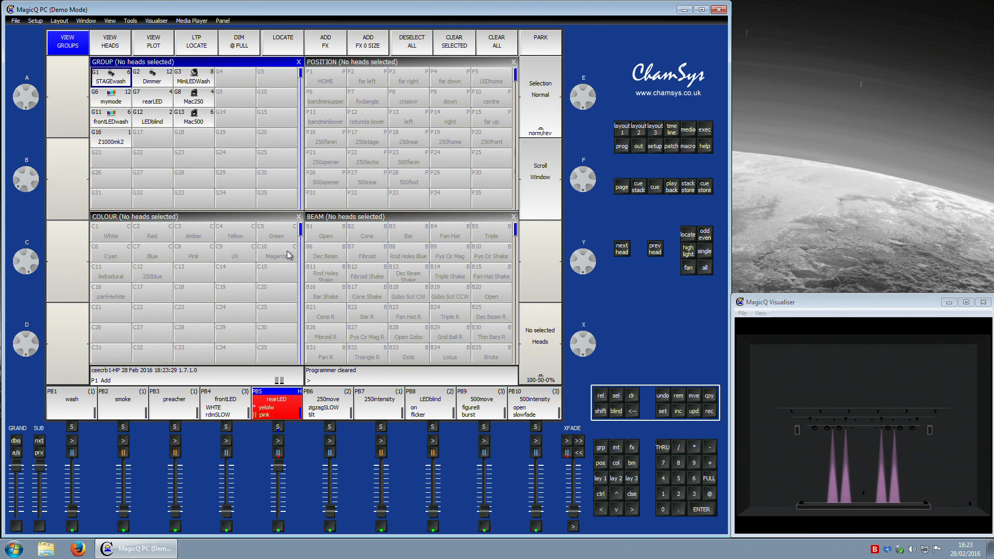
pyautogui.moveTo(282, 464); pyautogui.dragTo(271, 407)
pyautogui.click(278, 427)
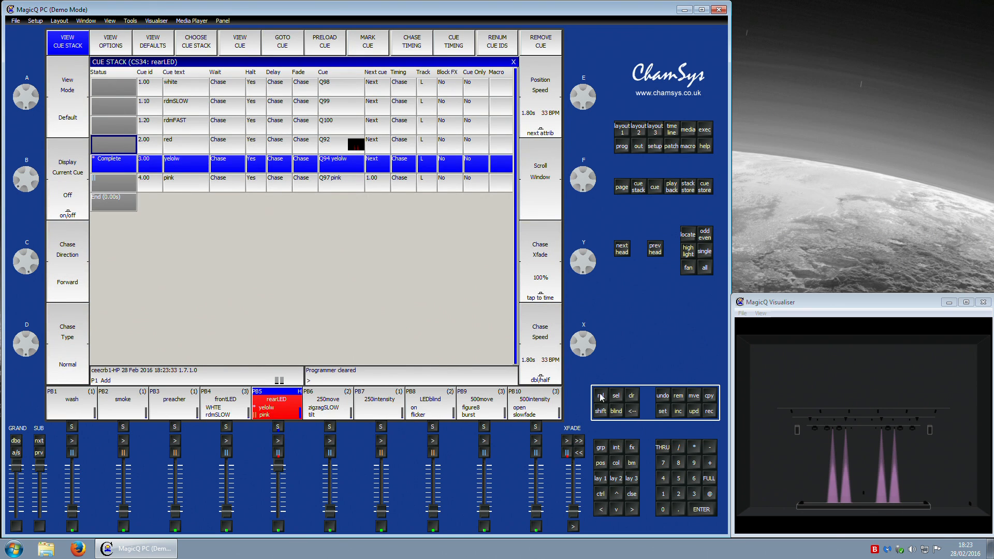
pyautogui.click(676, 413)
pyautogui.click(113, 164)
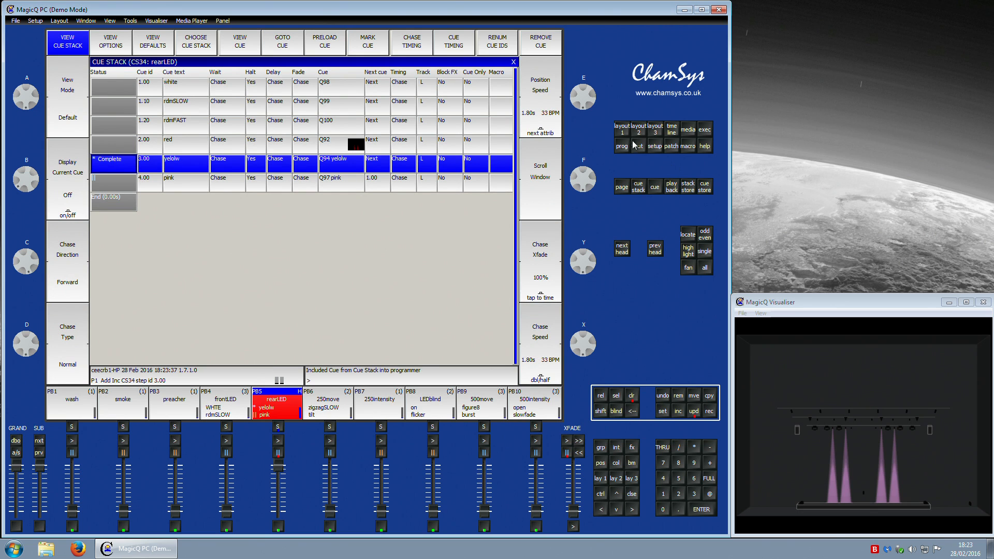
pyautogui.click(621, 149)
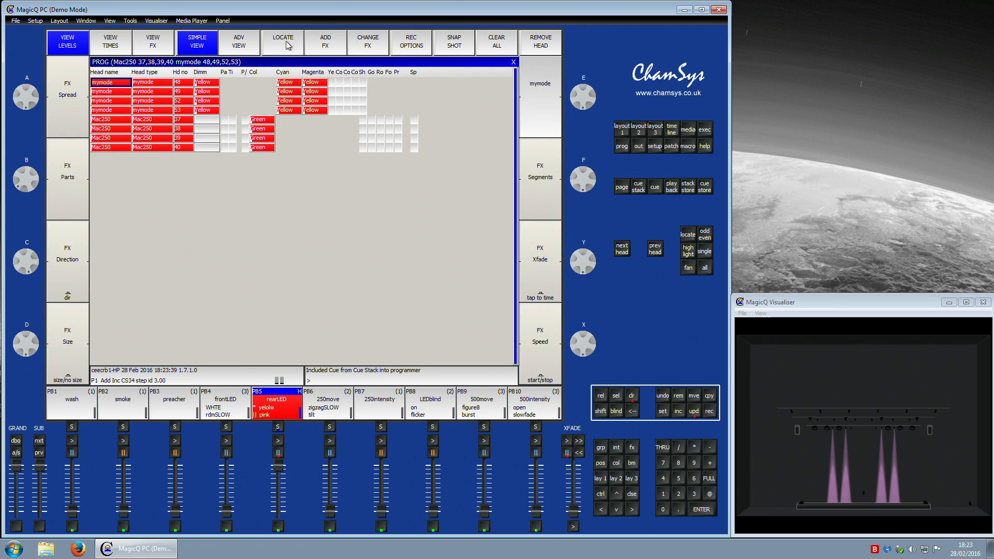
# Step: Apply the Yellow palette to the included heads, then clear the programmer
pyautogui.click(600, 477)
pyautogui.click(250, 232)
pyautogui.click(631, 395)
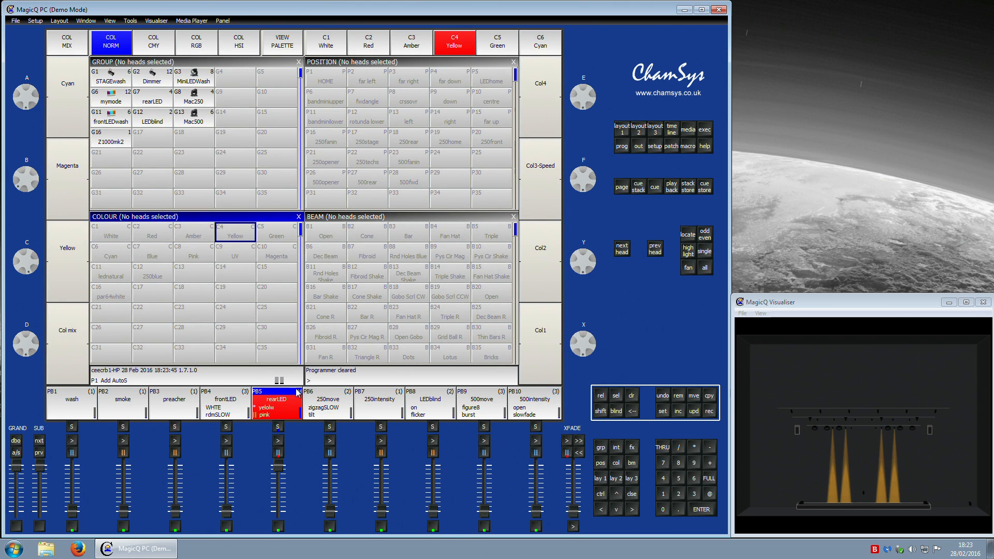
# Step: Include cue 3.00 yelolw into the programmer again and view its programmer values
pyautogui.click(278, 428)
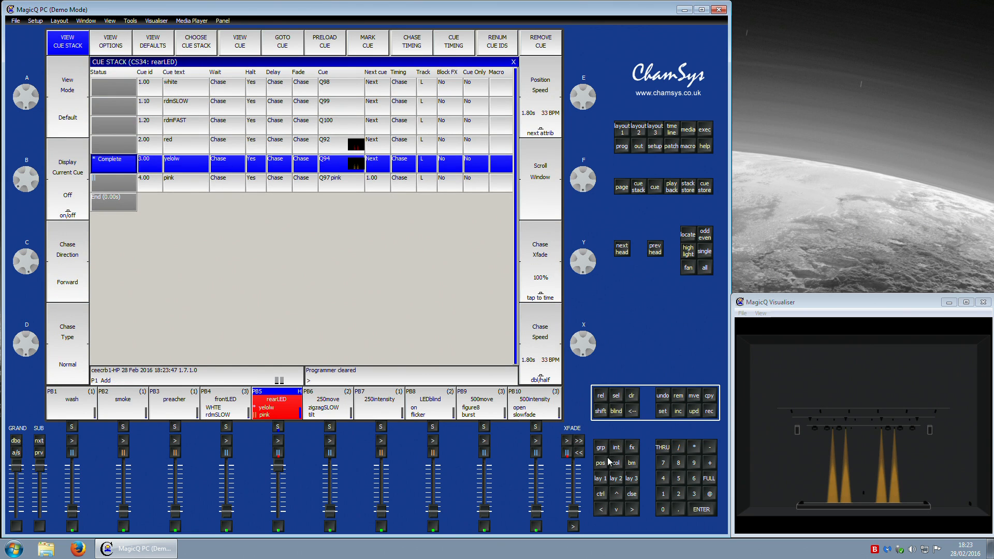
pyautogui.click(678, 416)
pyautogui.click(125, 167)
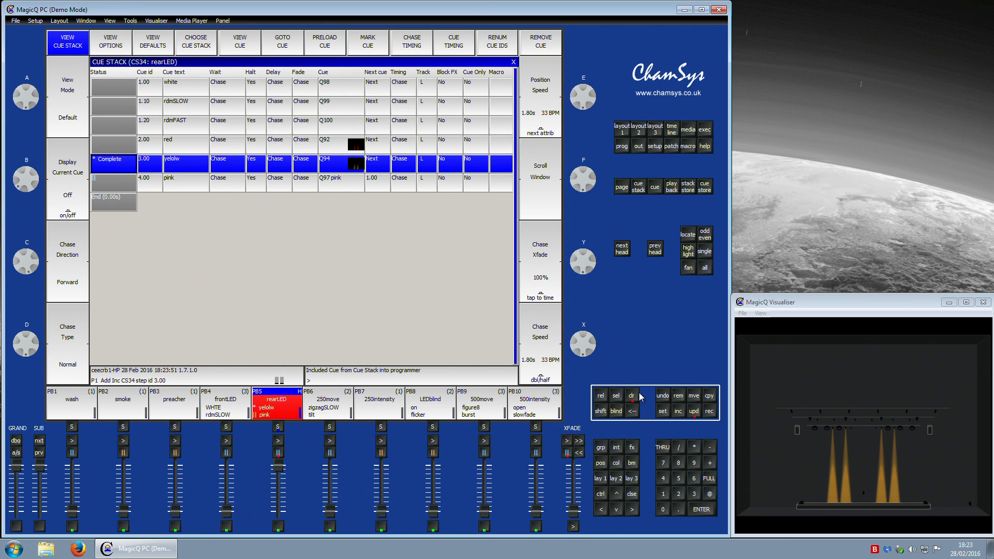
pyautogui.click(623, 135)
pyautogui.click(622, 146)
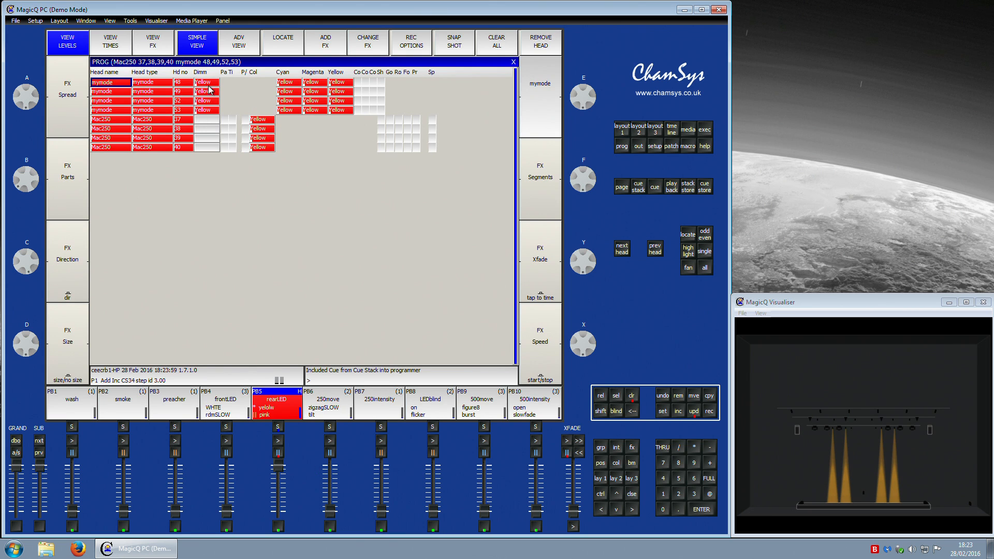
# Step: Select the dimmer and colour cells of the mymode and Mac250 heads, then clear the programmer
pyautogui.moveTo(210, 82); pyautogui.dragTo(212, 162)
pyautogui.click(208, 120)
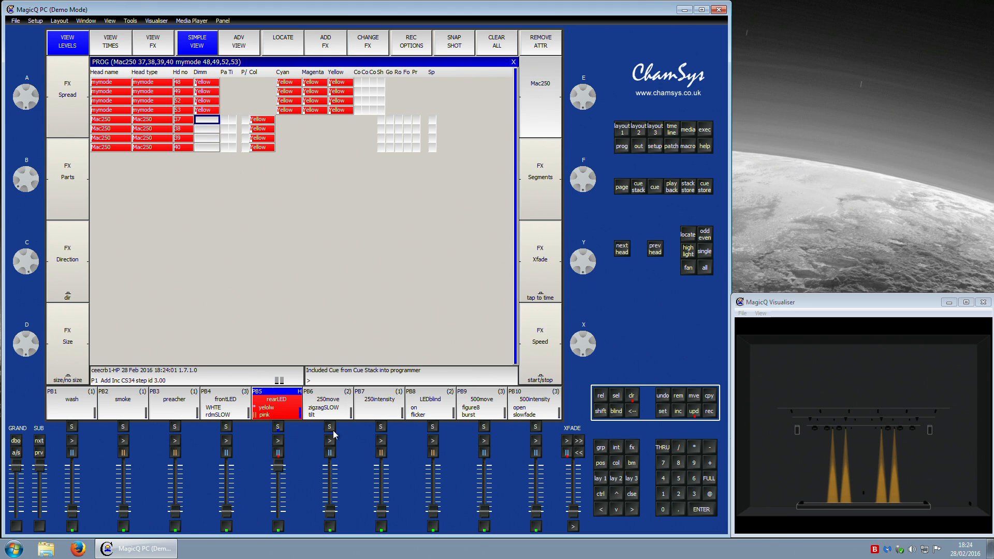
pyautogui.click(631, 395)
pyautogui.click(631, 395)
# Step: Step the rearLED playback to cue 4.00 pink and include that cue into the programmer
pyautogui.click(277, 443)
pyautogui.doubleClick(278, 428)
pyautogui.click(678, 411)
pyautogui.click(116, 184)
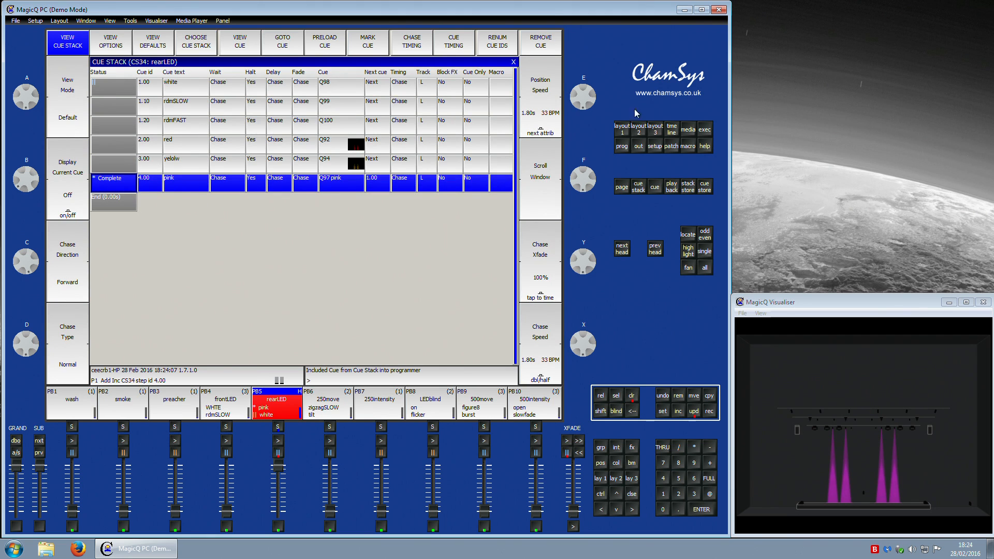
pyautogui.click(623, 147)
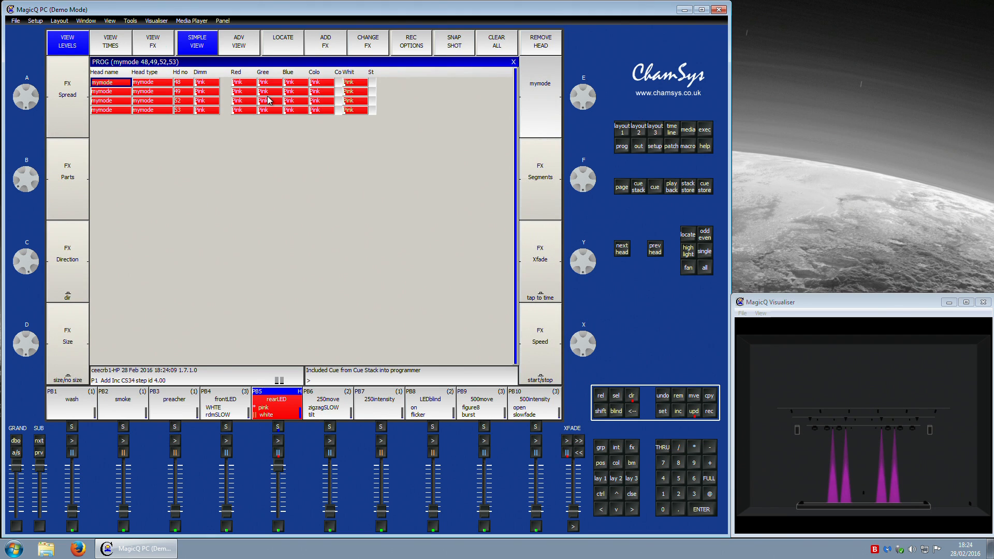
# Step: View the pink cue's RGB values in advanced view, open the channel outputs and clear the programmer
pyautogui.click(247, 47)
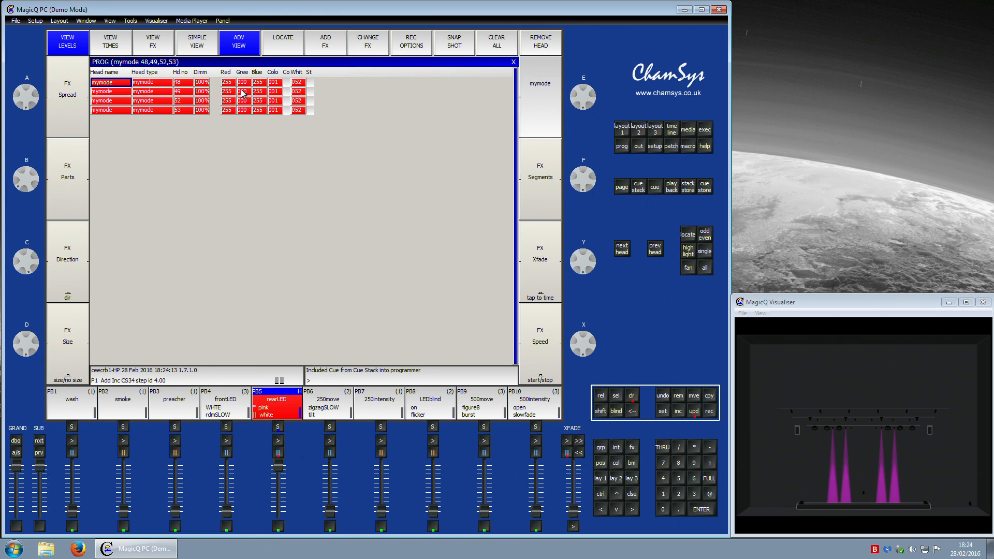
pyautogui.click(640, 147)
pyautogui.click(632, 397)
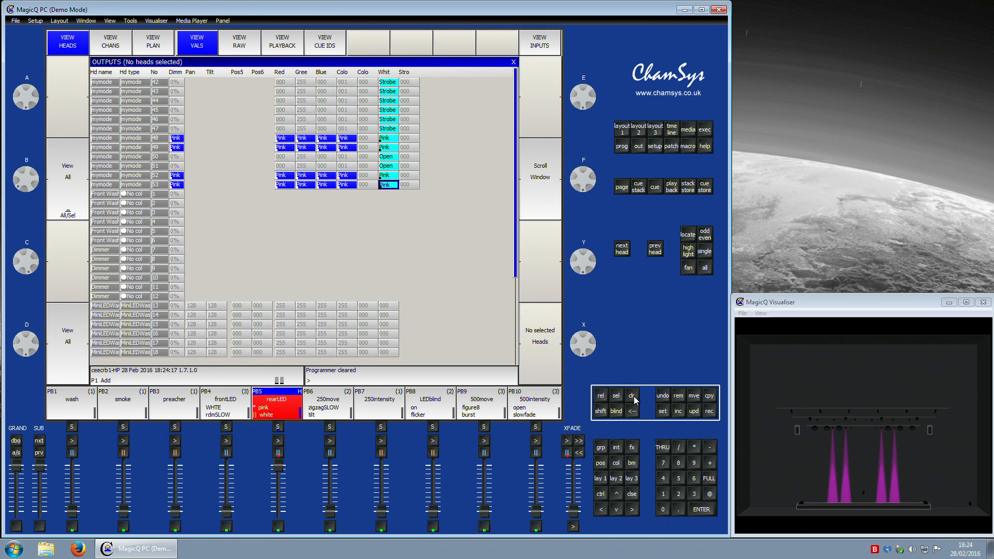
# Step: Examine the mymode heads' red, green, blue and white output channels in the outputs view
pyautogui.moveTo(278, 476); pyautogui.dragTo(278, 443)
pyautogui.moveTo(282, 141); pyautogui.dragTo(339, 151)
pyautogui.moveTo(176, 138); pyautogui.dragTo(185, 188)
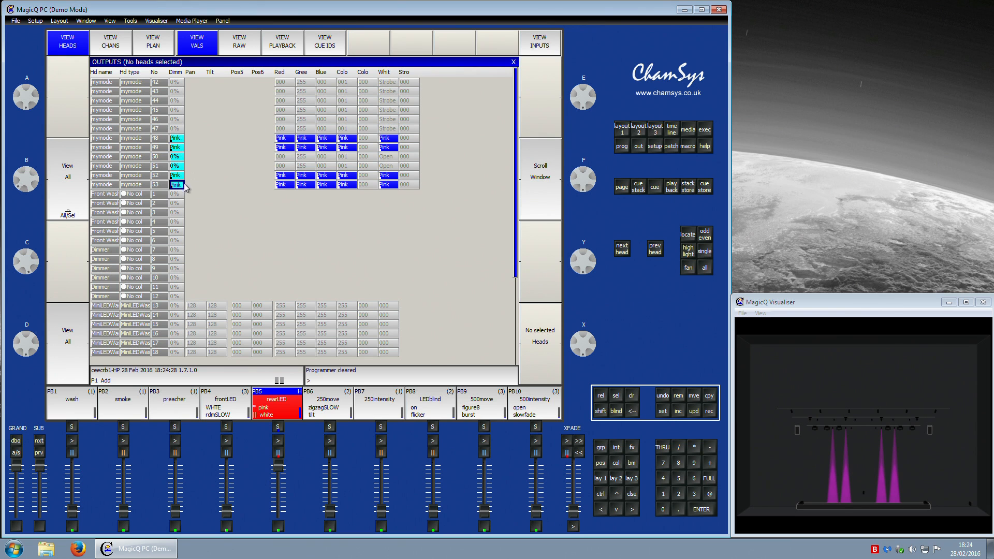
pyautogui.click(419, 200)
pyautogui.moveTo(284, 138); pyautogui.dragTo(361, 149)
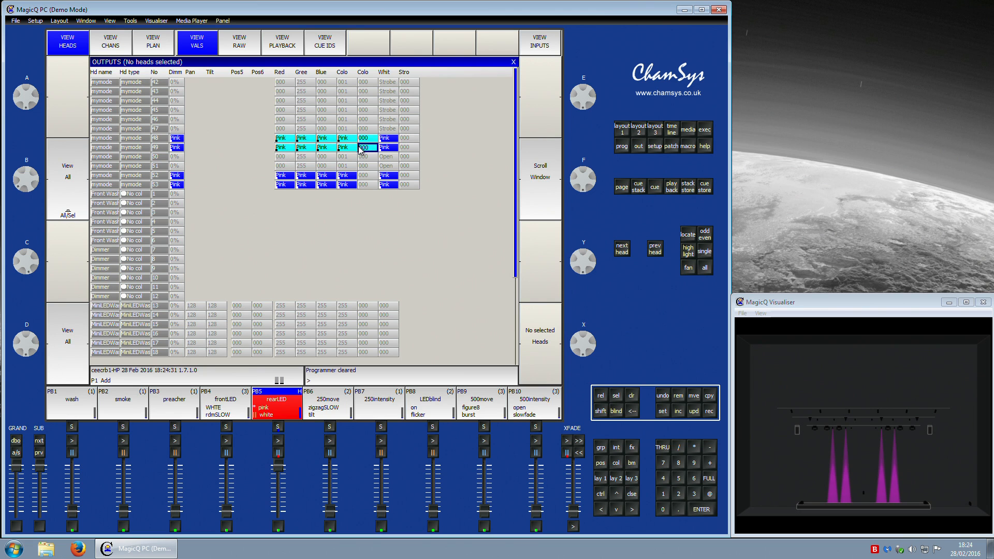
pyautogui.click(381, 232)
pyautogui.moveTo(178, 139)
pyautogui.mouseDown()
pyautogui.moveTo(181, 186)
pyautogui.moveTo(190, 151)
pyautogui.moveTo(179, 150)
pyautogui.mouseUp()
pyautogui.click(232, 165)
pyautogui.moveTo(290, 138); pyautogui.dragTo(349, 153)
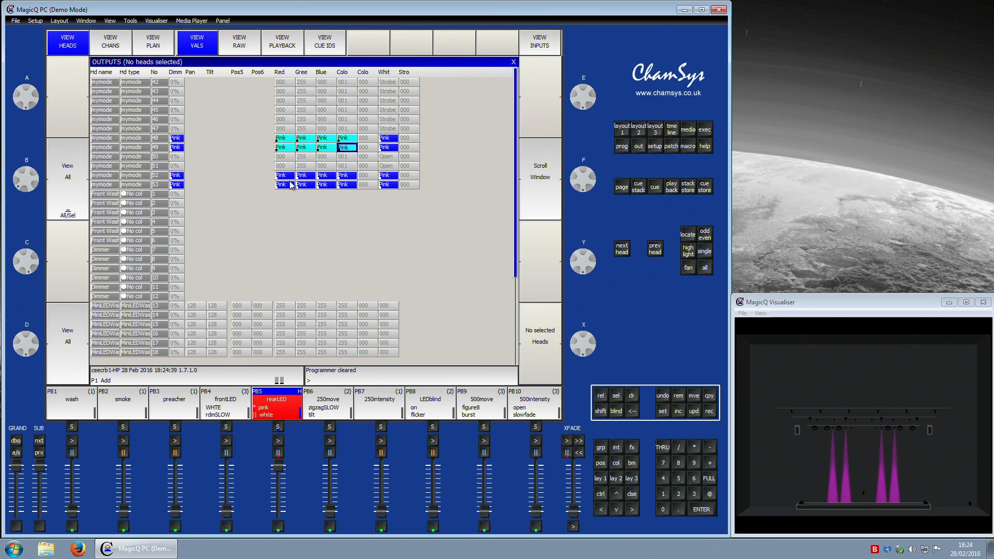
pyautogui.moveTo(293, 175); pyautogui.dragTo(363, 185)
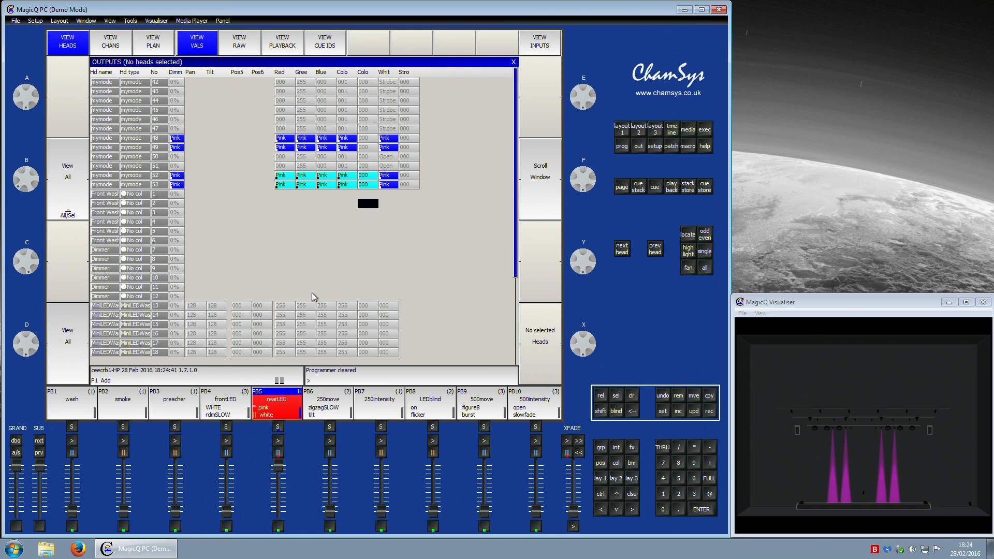
pyautogui.click(291, 195)
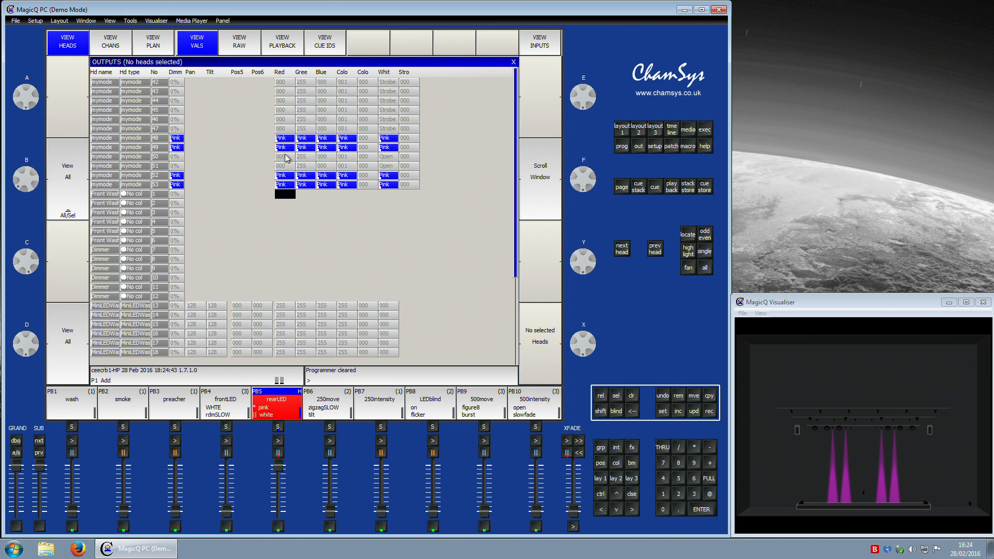
# Step: Switch the outputs to raw values to examine the mymode RGB channels, then show playback values
pyautogui.click(239, 41)
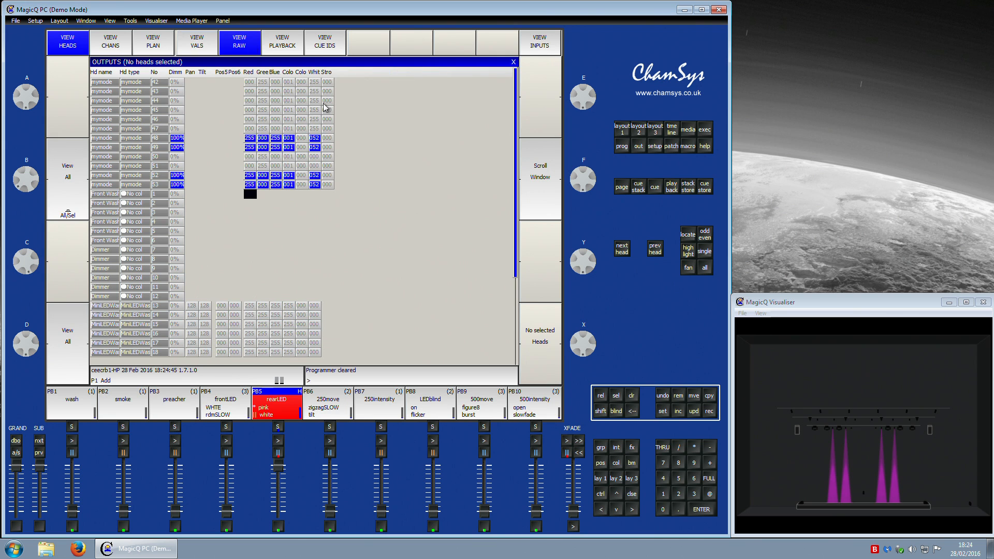
pyautogui.click(252, 138)
pyautogui.moveTo(254, 139); pyautogui.dragTo(288, 147)
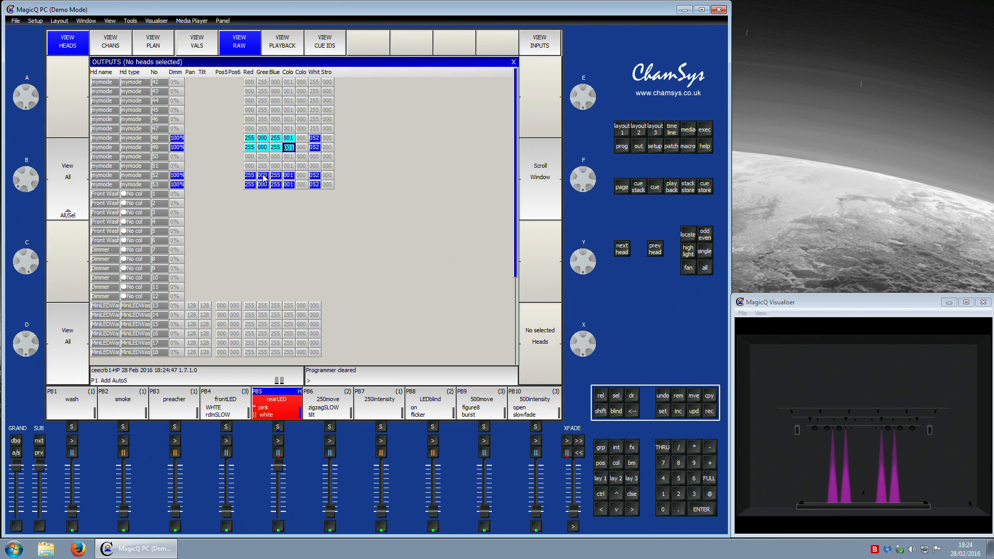
pyautogui.click(336, 223)
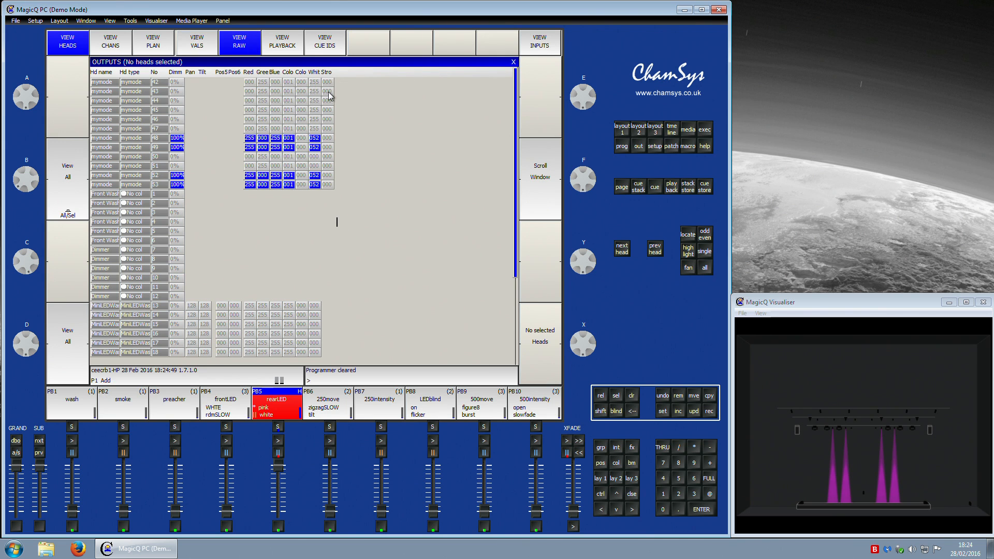
pyautogui.click(284, 46)
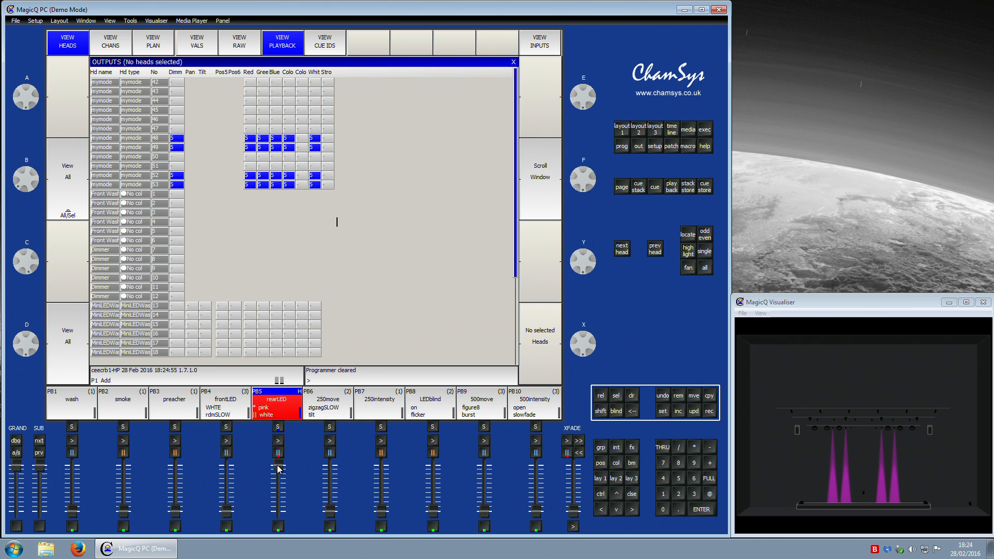
# Step: Pull down the rearLED and frontLED playback faders
pyautogui.moveTo(277, 466); pyautogui.dragTo(285, 551)
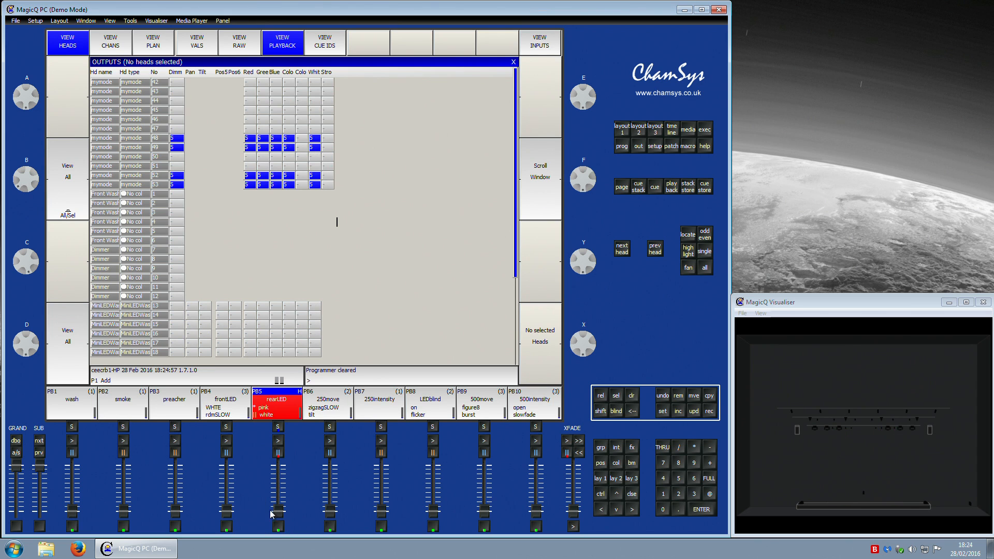
pyautogui.moveTo(225, 514); pyautogui.dragTo(250, 551)
pyautogui.moveTo(279, 512); pyautogui.dragTo(269, 540)
# Step: Open the rearLED cue stack, inspect its fader options, then return to the channel outputs
pyautogui.click(279, 427)
pyautogui.click(113, 39)
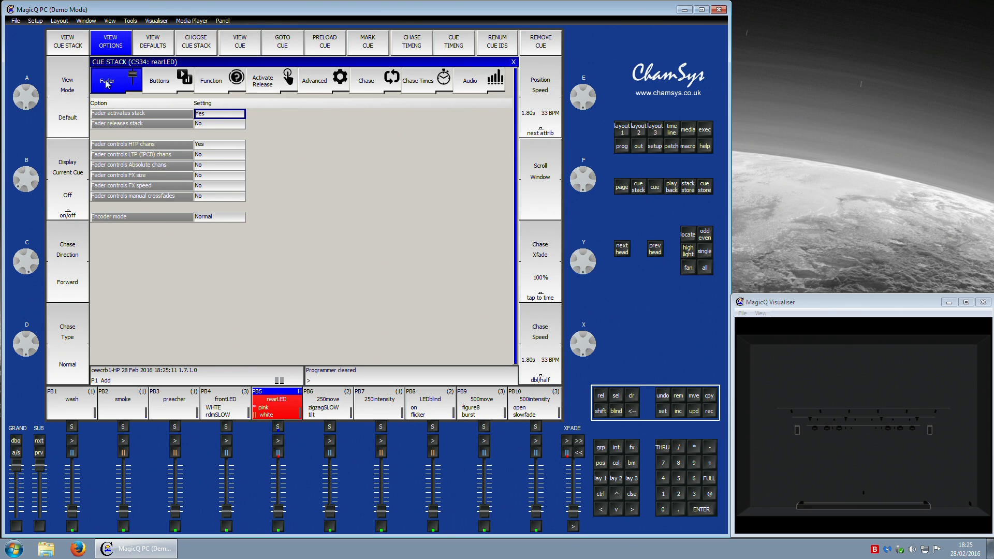
pyautogui.click(81, 51)
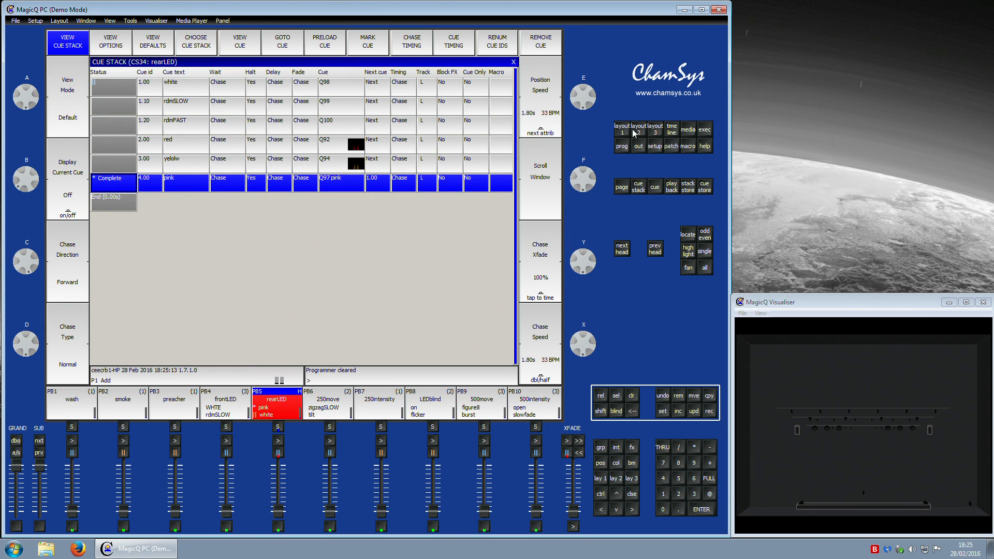
pyautogui.click(640, 147)
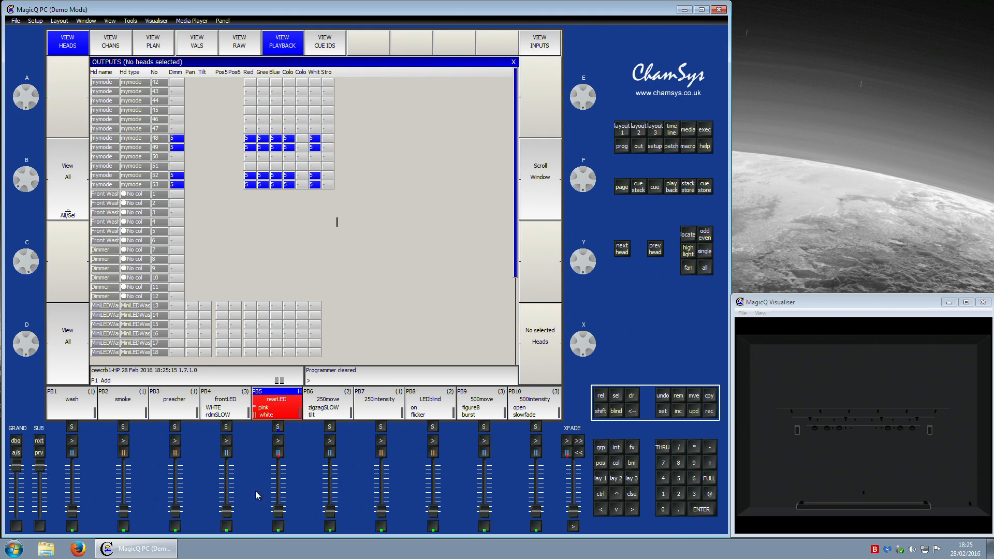
# Step: Raise the rearLED playback fader and show cue IDs in the outputs view
pyautogui.moveTo(226, 514); pyautogui.dragTo(282, 512)
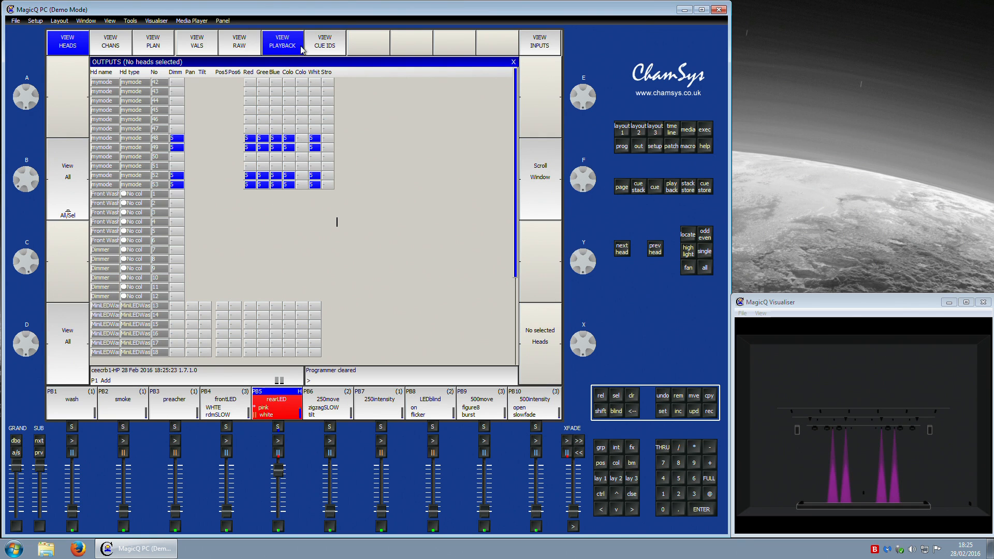
pyautogui.click(330, 47)
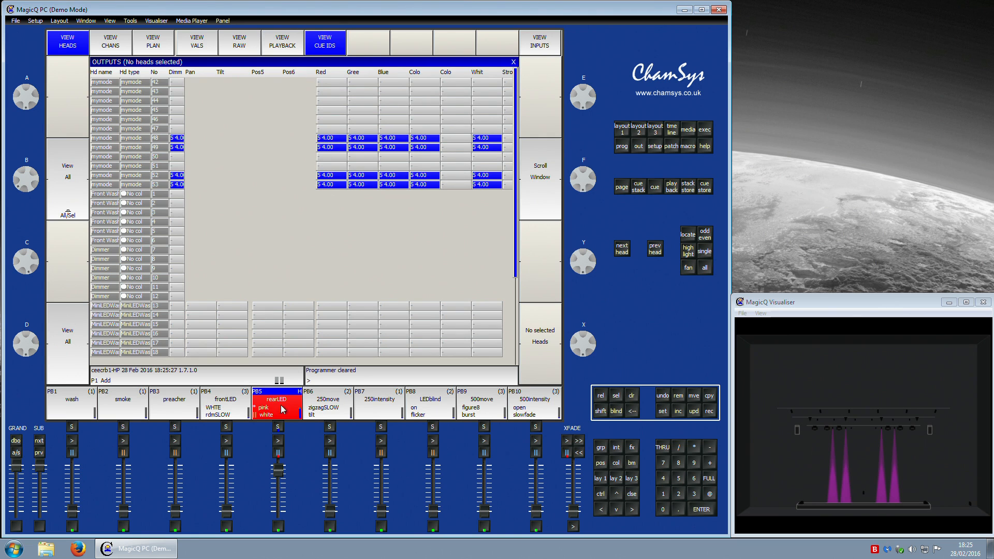
# Step: Select group 6, the mymode heads, and set their intensity to full
pyautogui.moveTo(282, 474); pyautogui.dragTo(280, 461)
pyautogui.moveTo(224, 511)
pyautogui.mouseDown()
pyautogui.moveTo(230, 438)
pyautogui.moveTo(228, 513)
pyautogui.mouseUp()
pyautogui.click(602, 448)
pyautogui.click(699, 480)
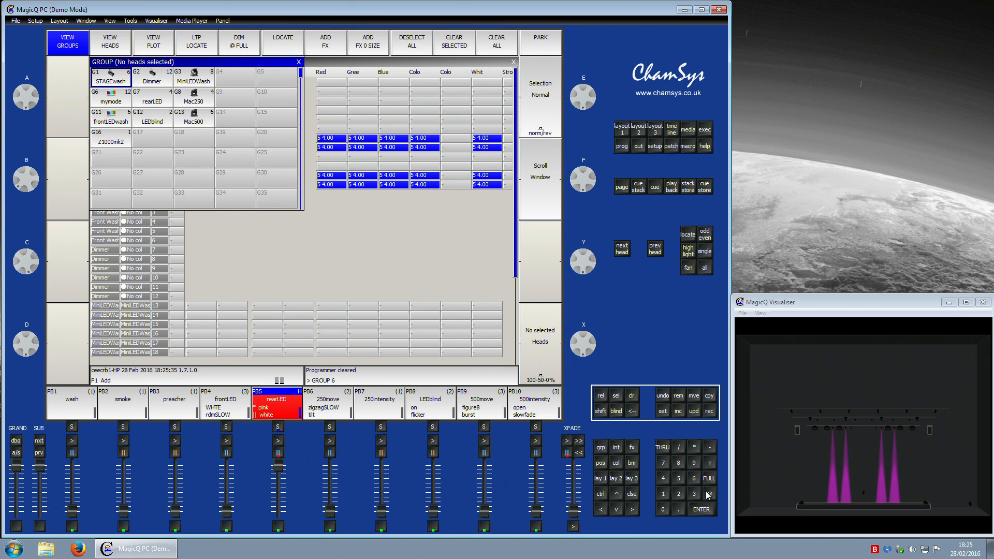
pyautogui.doubleClick(711, 496)
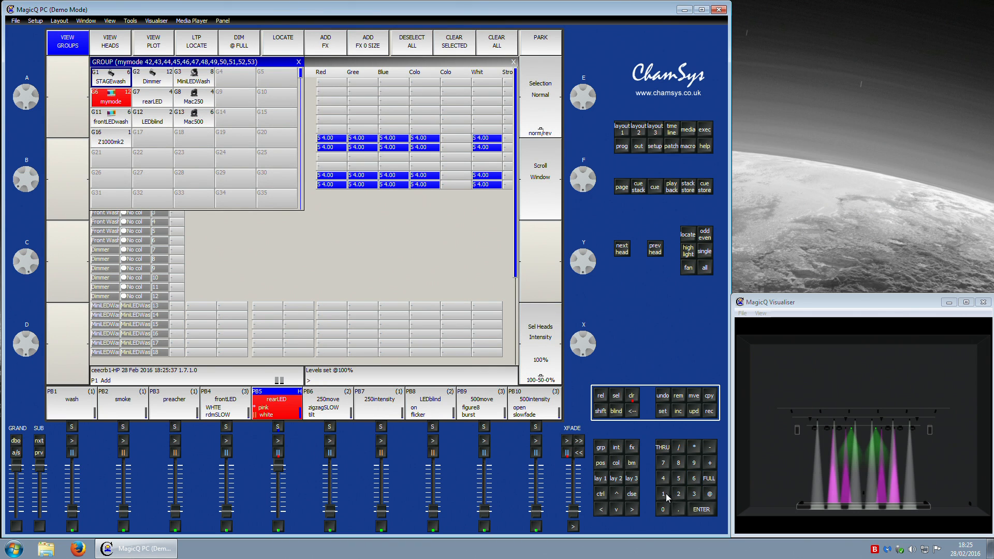
# Step: Apply colour palette 5 Green to the selected mymode heads
pyautogui.click(617, 464)
pyautogui.click(680, 483)
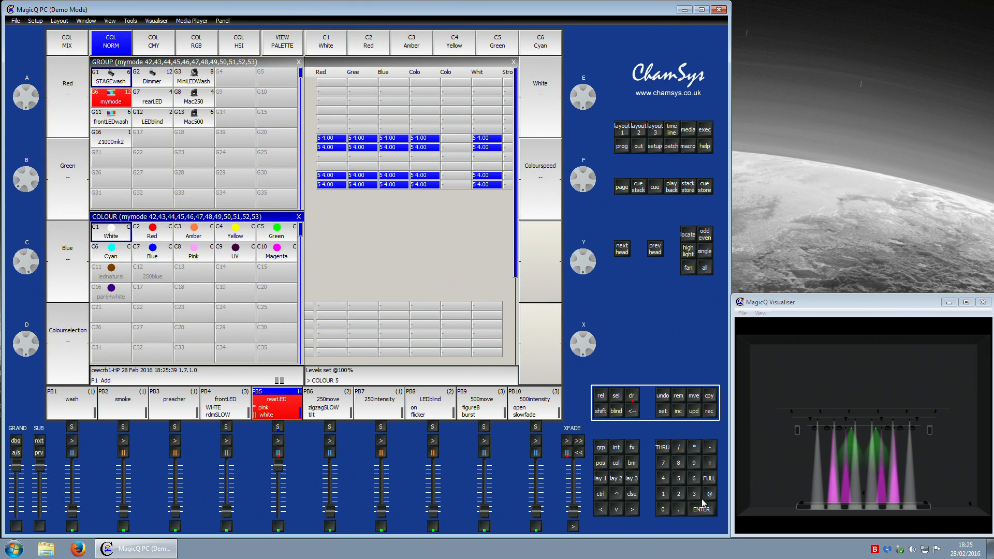
pyautogui.click(702, 509)
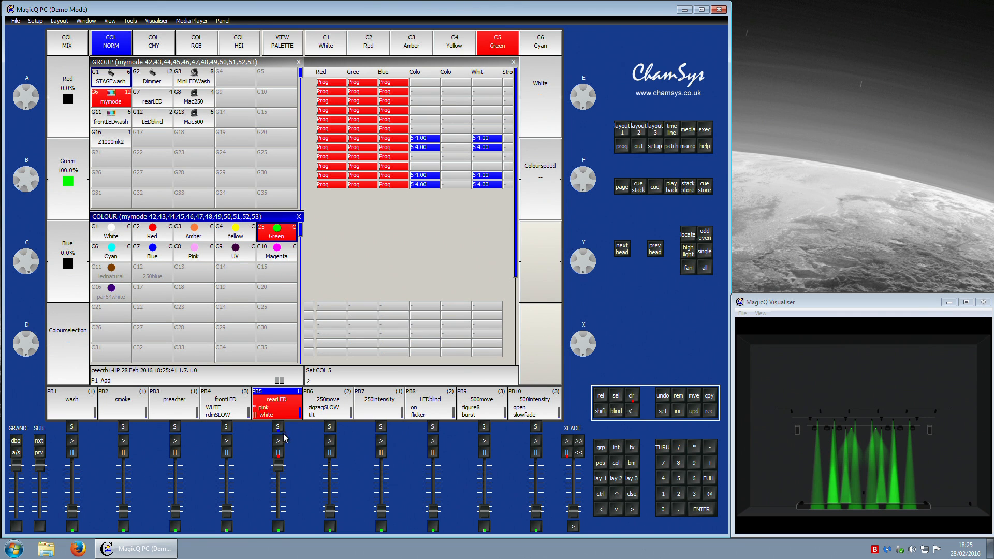
# Step: Examine the mymode outputs, the rearLED cue stack and the programmer values in advanced and simple views
pyautogui.click(640, 147)
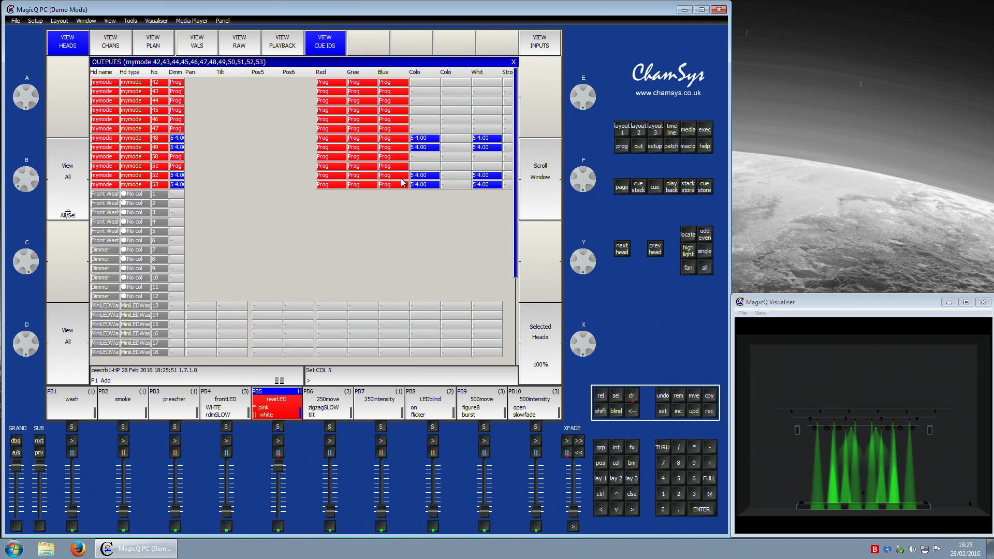
pyautogui.click(279, 412)
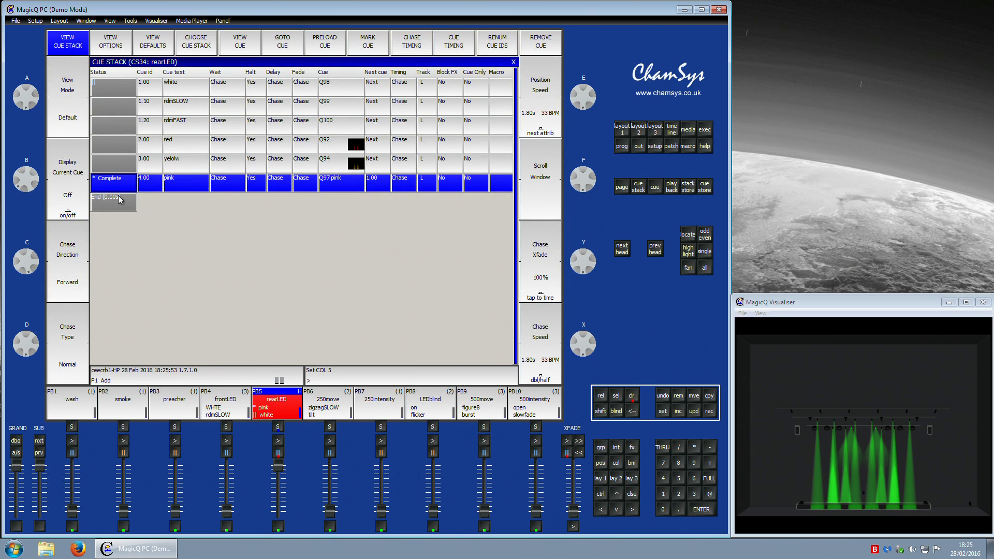
pyautogui.click(632, 147)
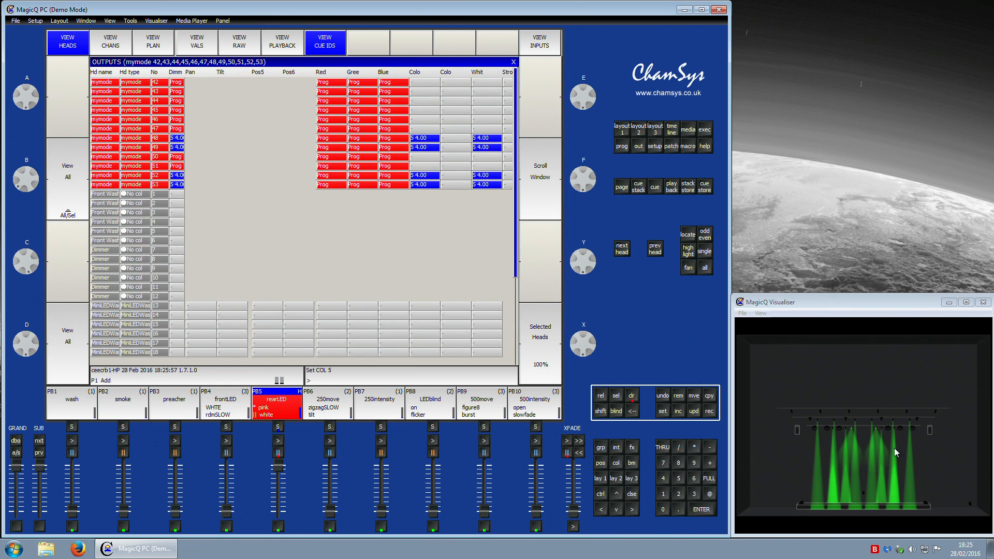
pyautogui.click(282, 47)
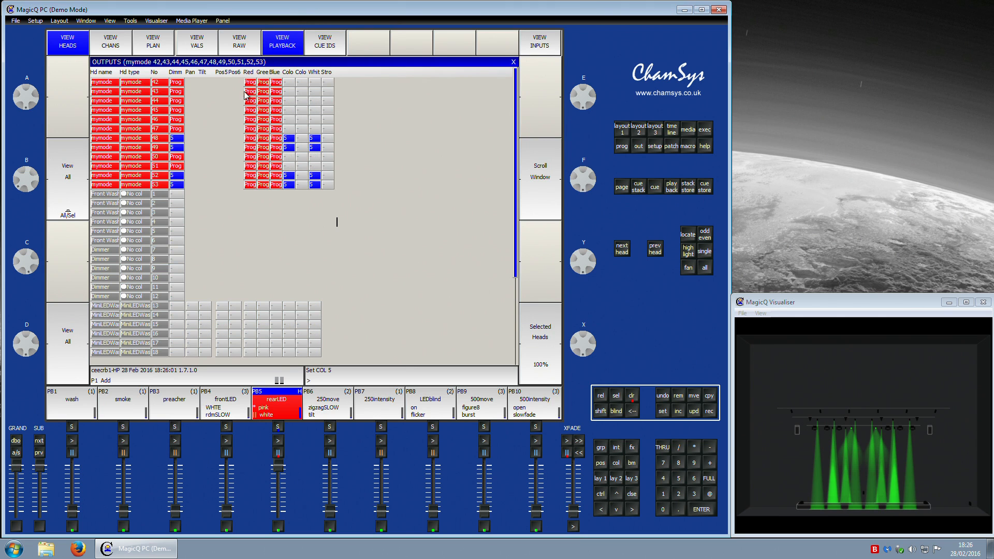
pyautogui.click(325, 42)
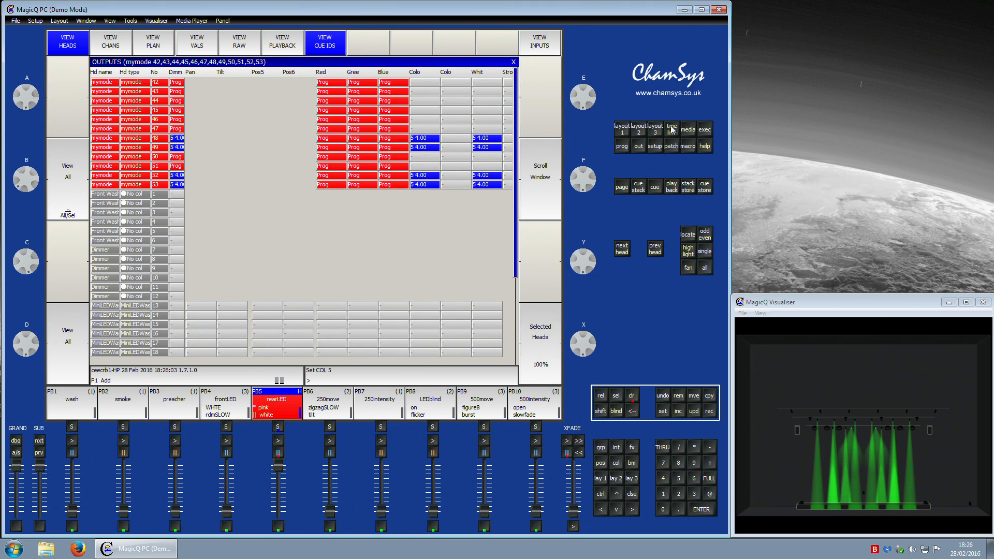
pyautogui.click(625, 148)
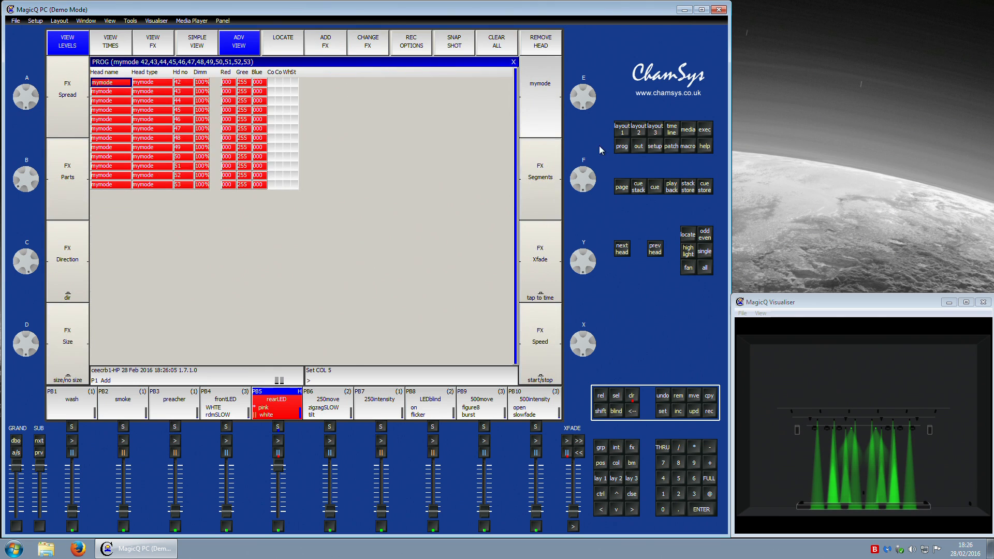
pyautogui.click(216, 49)
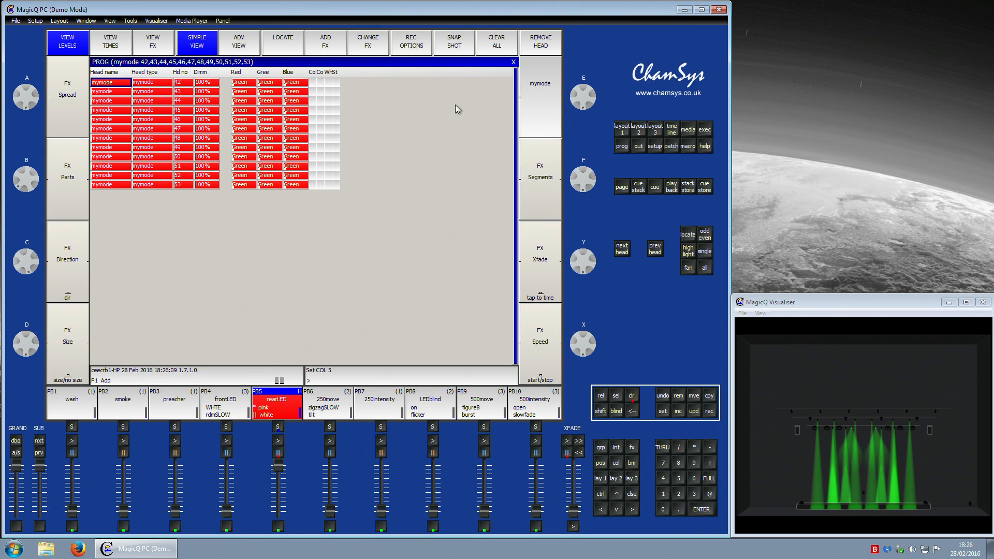
# Step: Lower the rearLED playback fader and inspect the rearLED and frontLED cue stacks
pyautogui.click(629, 132)
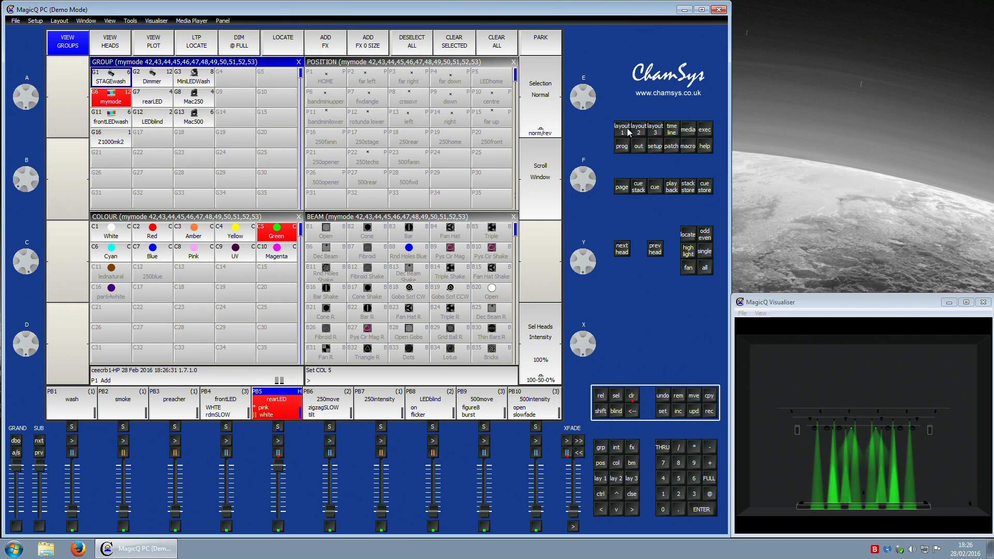
pyautogui.moveTo(278, 473); pyautogui.dragTo(280, 513)
pyautogui.click(278, 427)
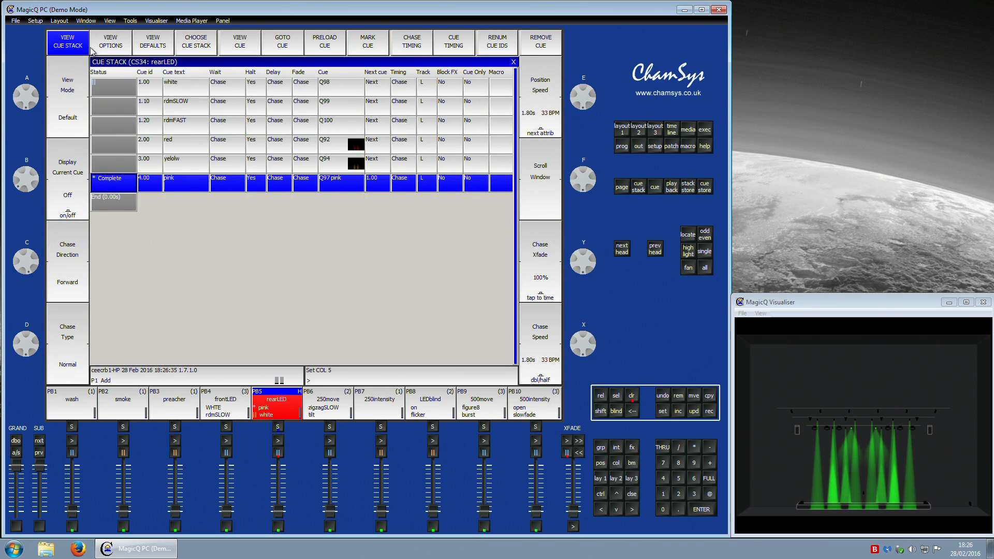
pyautogui.click(607, 477)
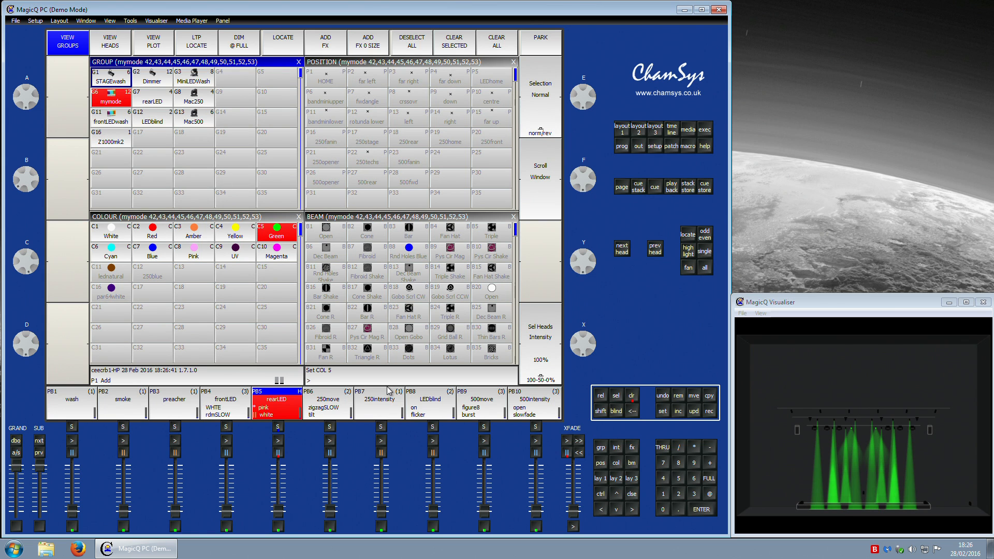
pyautogui.click(228, 427)
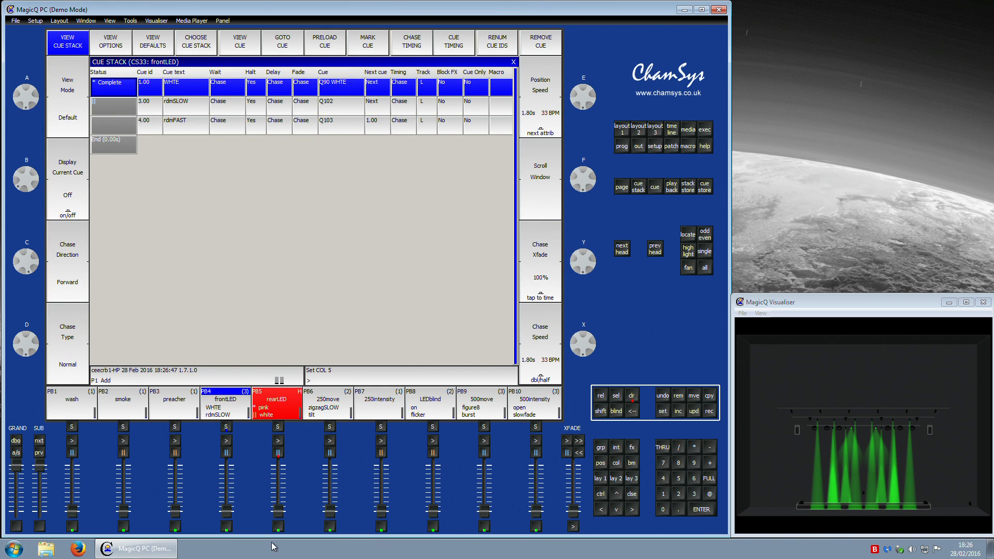
pyautogui.click(601, 480)
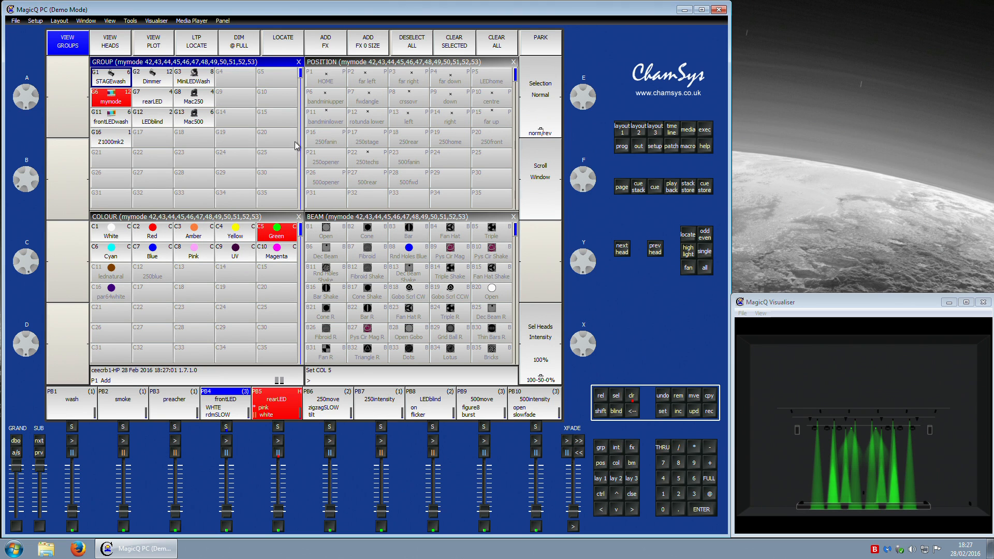
# Step: Examine the programmer contents and the channel outputs across the different output views
pyautogui.click(628, 147)
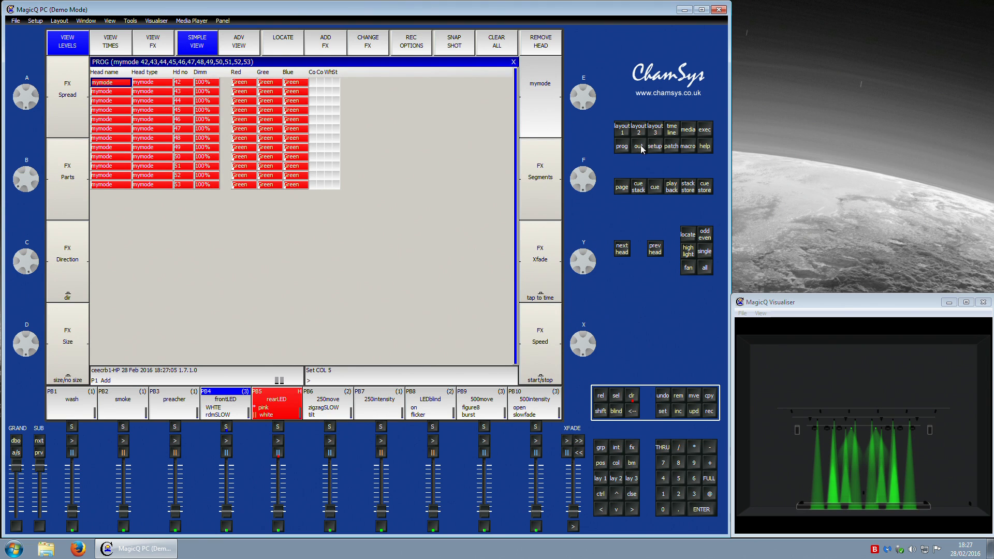
pyautogui.click(639, 147)
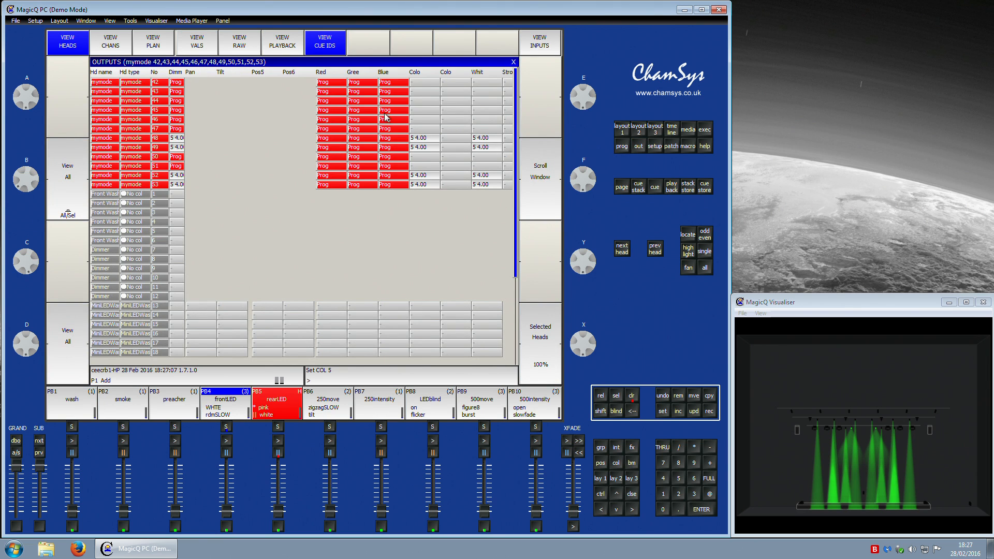
pyautogui.click(126, 42)
pyautogui.click(67, 40)
pyautogui.click(102, 37)
pyautogui.click(143, 39)
pyautogui.click(106, 45)
pyautogui.click(81, 45)
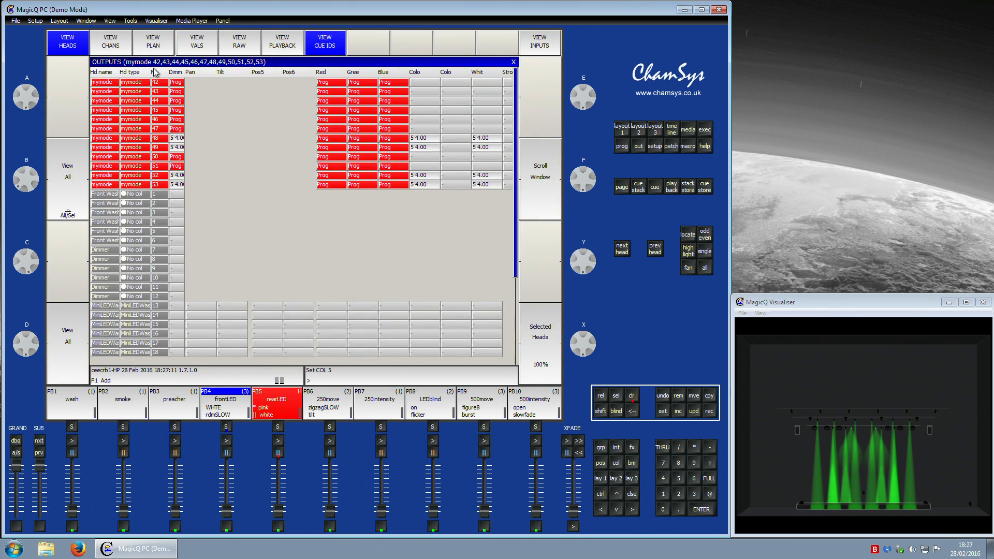
pyautogui.click(208, 39)
pyautogui.click(237, 40)
pyautogui.click(285, 39)
pyautogui.click(309, 40)
# Step: Clear the programmer and reselect the mymode group
pyautogui.click(623, 136)
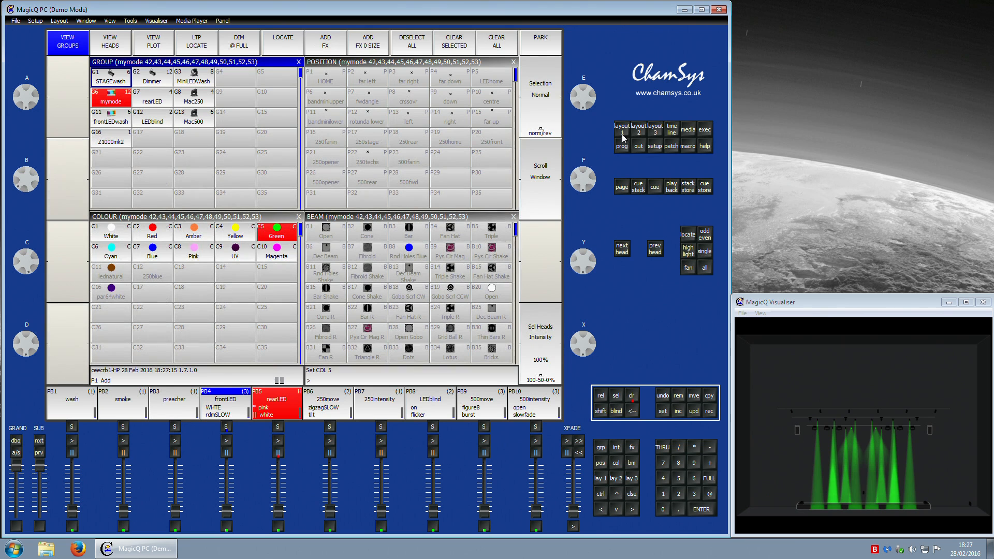
pyautogui.click(632, 396)
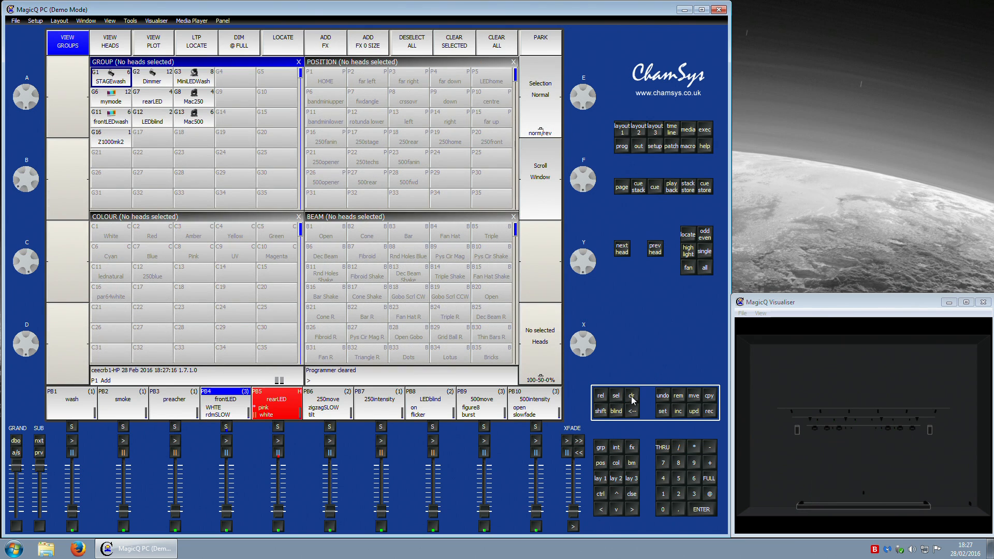
pyautogui.click(123, 101)
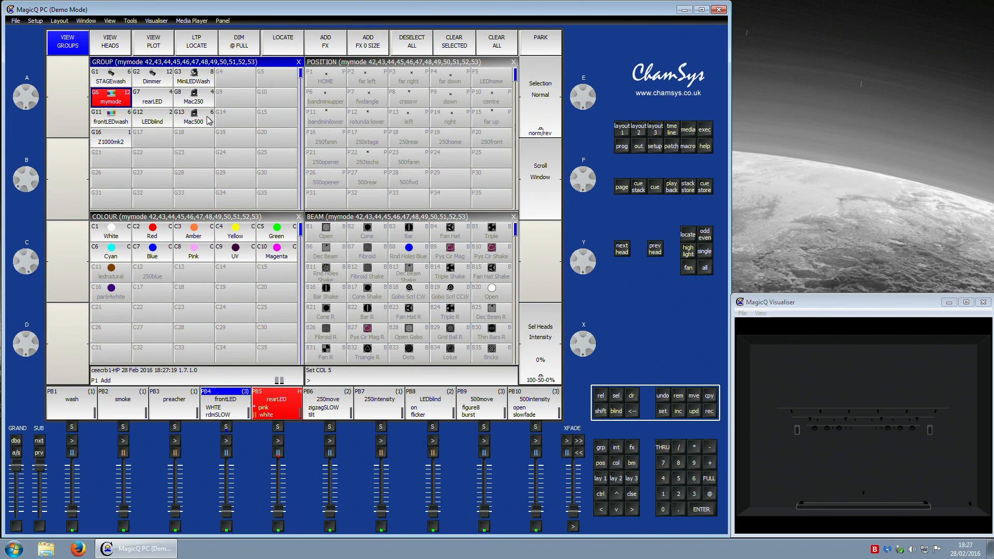